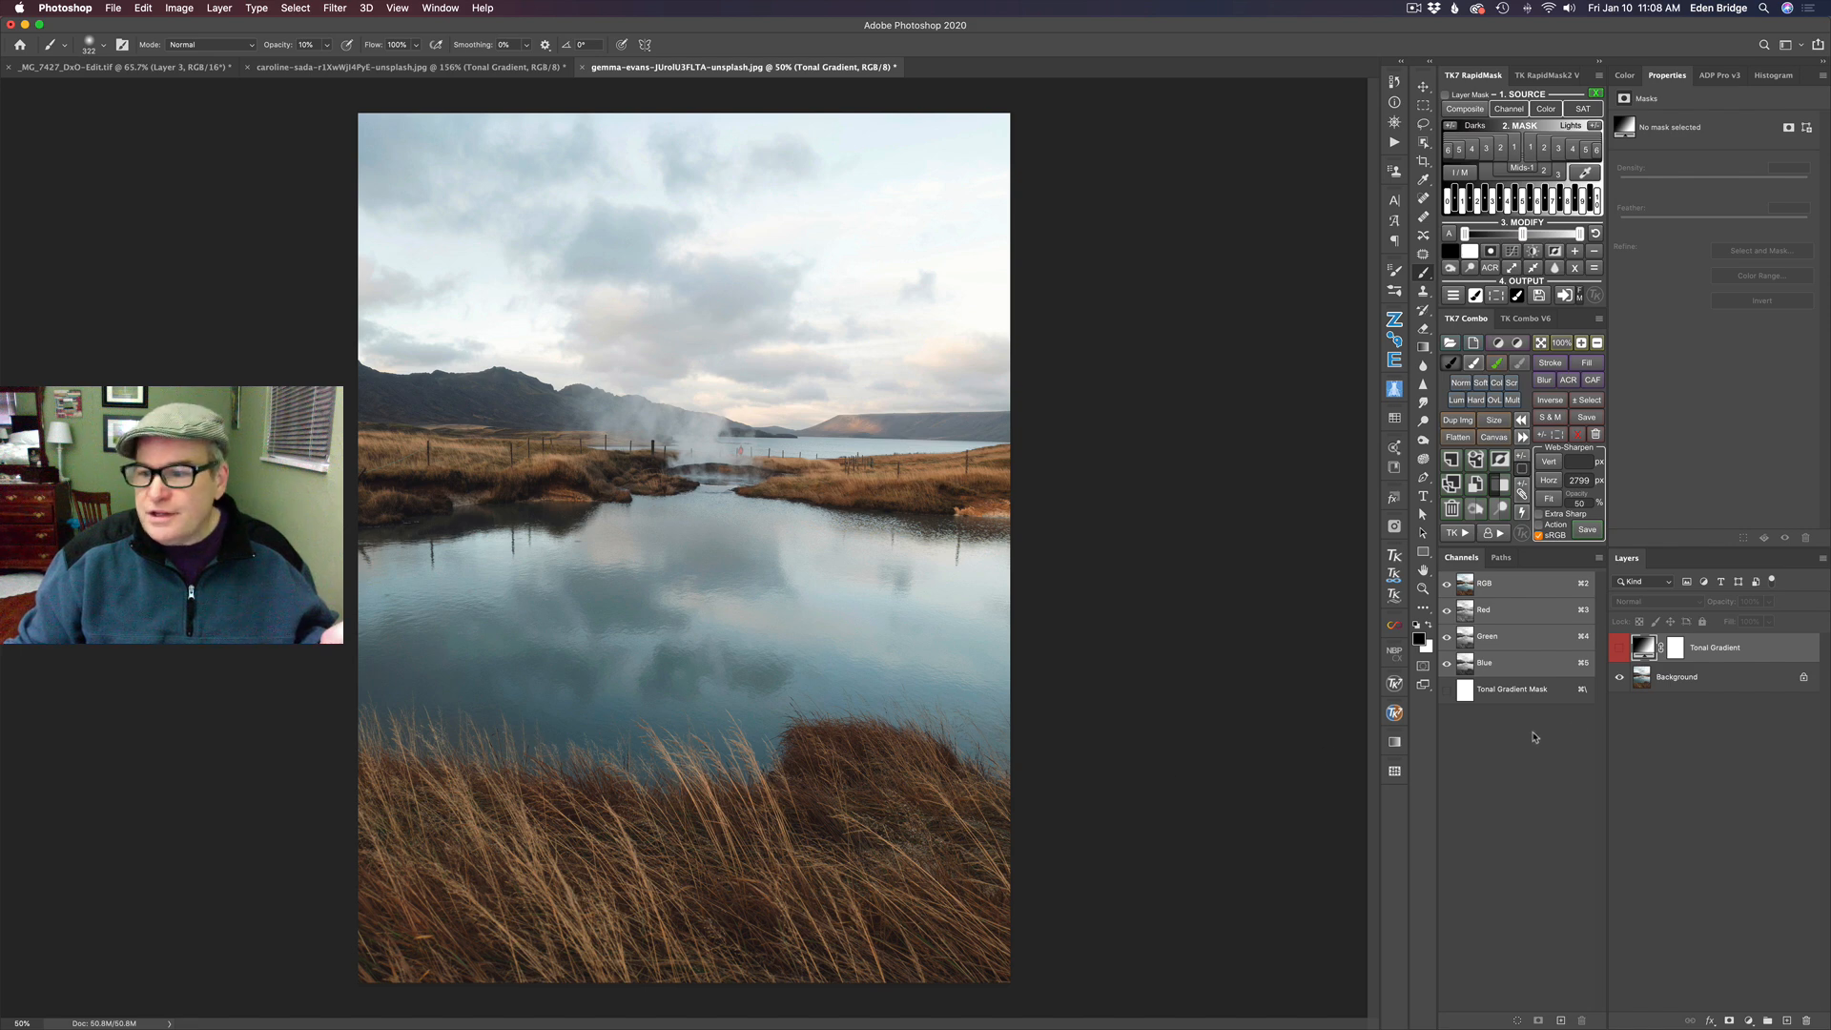
# - Show the Tonal Gradient layer and preview its lights luminosity masks in turn, from Lights 1 through Lights 6
pyautogui.click(1619, 649)
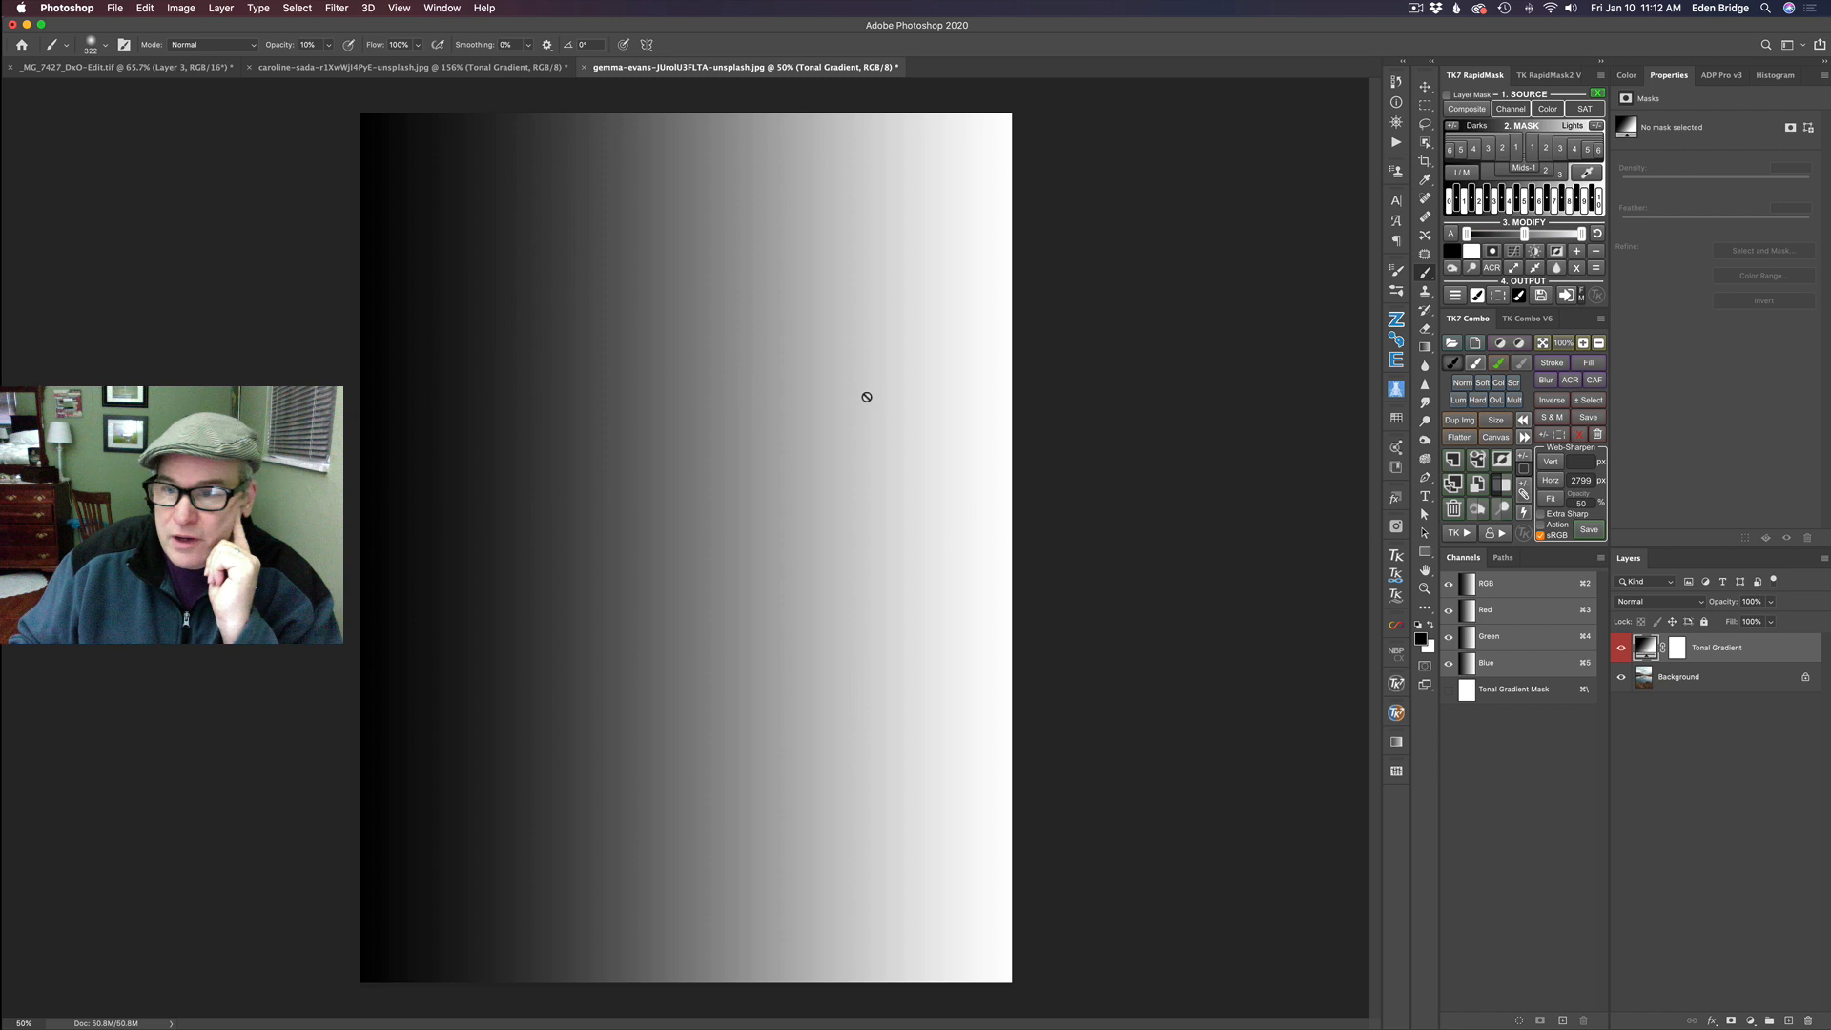
pyautogui.click(1533, 150)
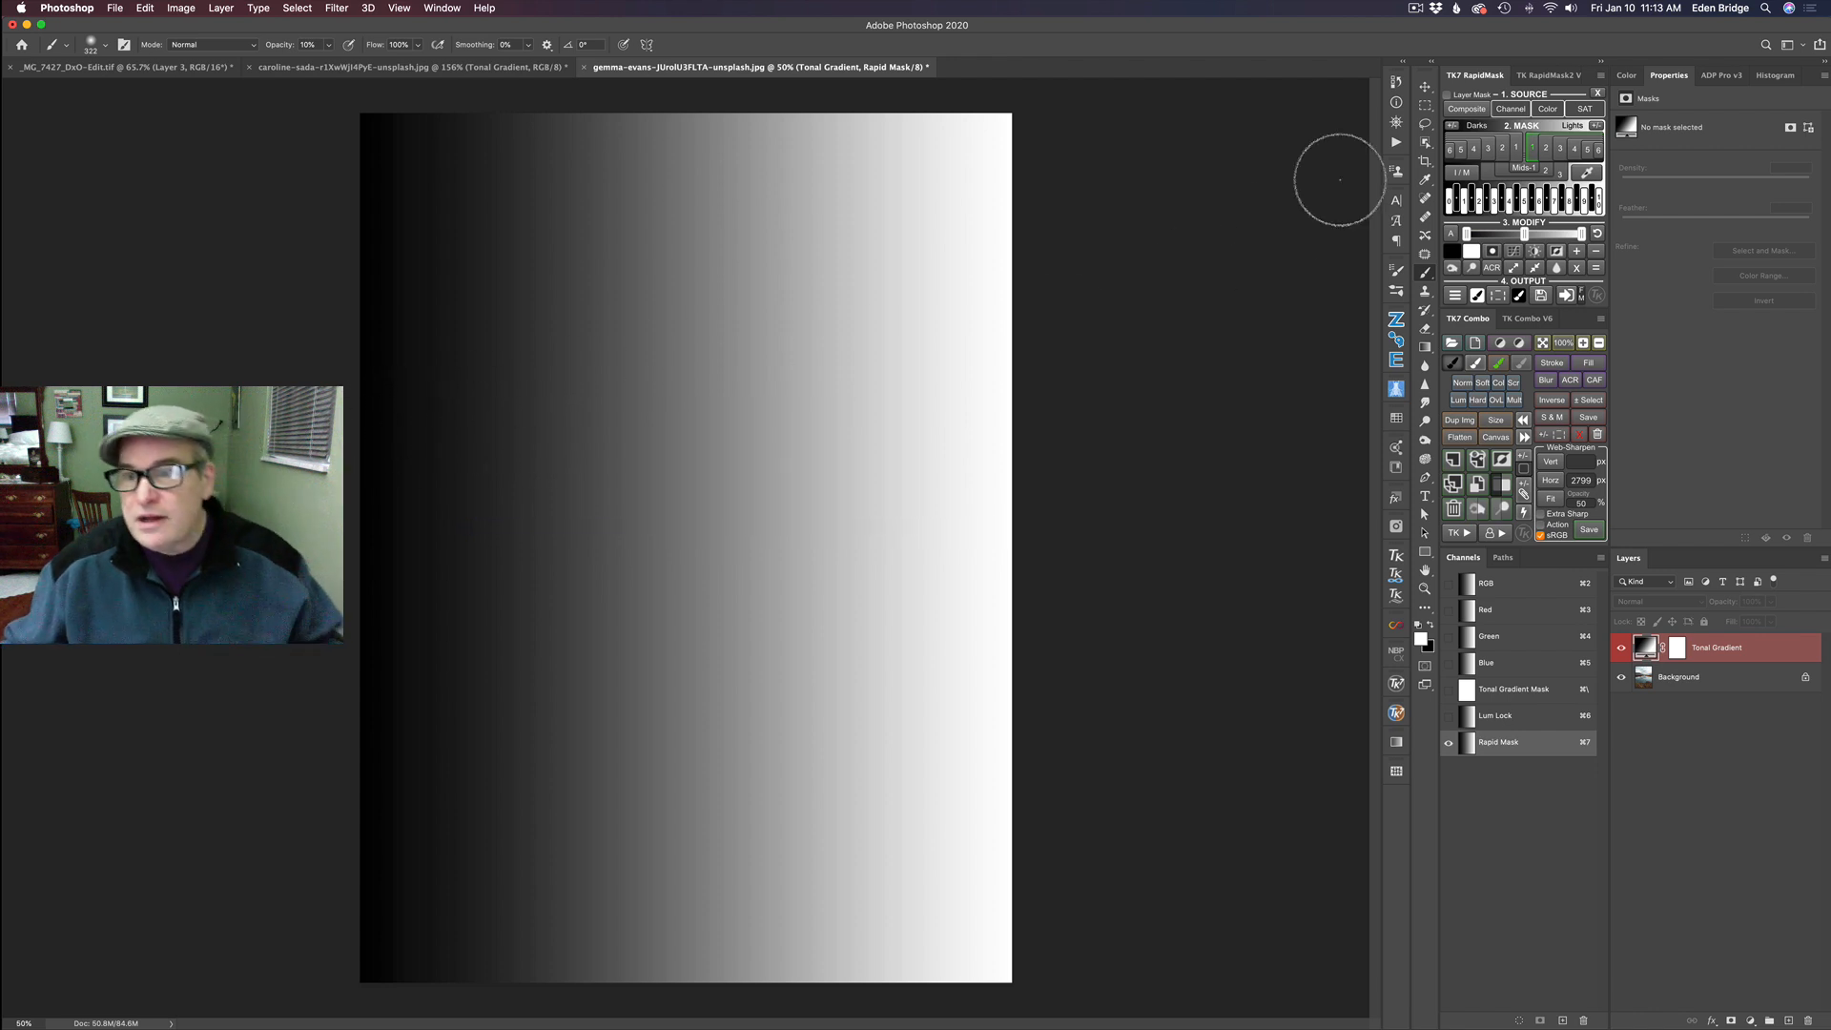
pyautogui.click(1547, 148)
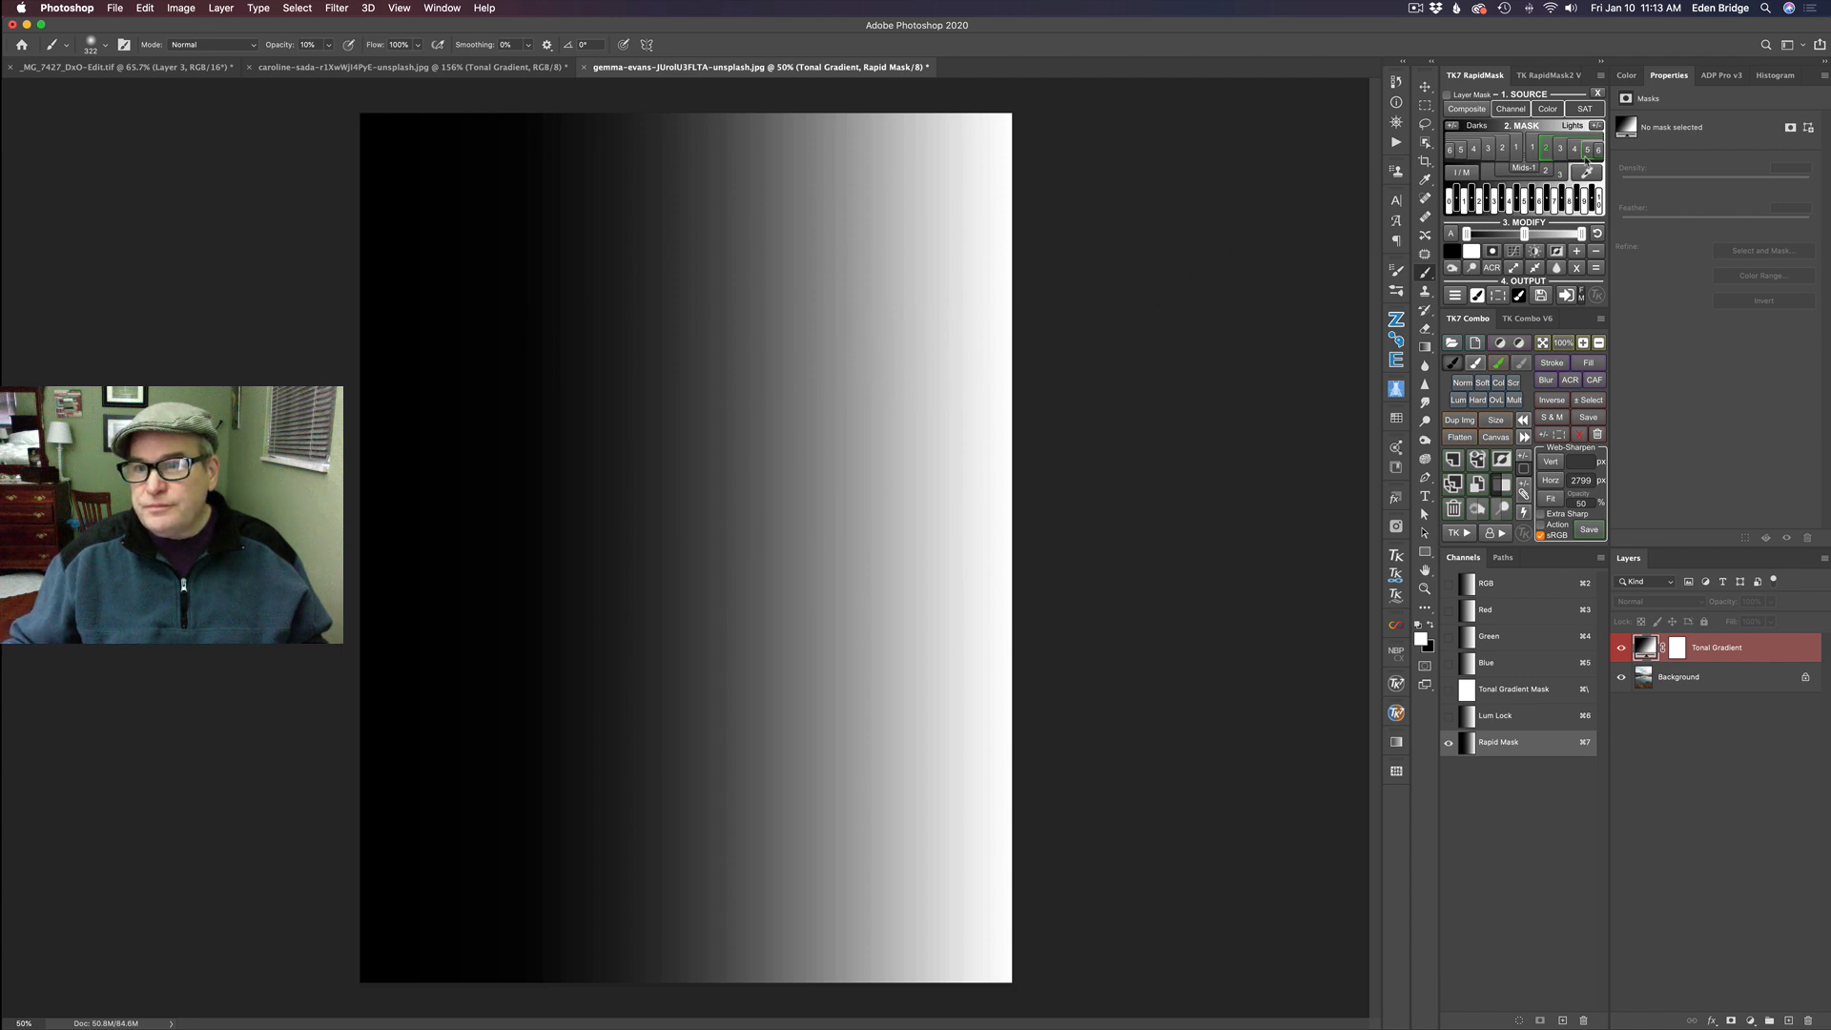
pyautogui.click(1561, 151)
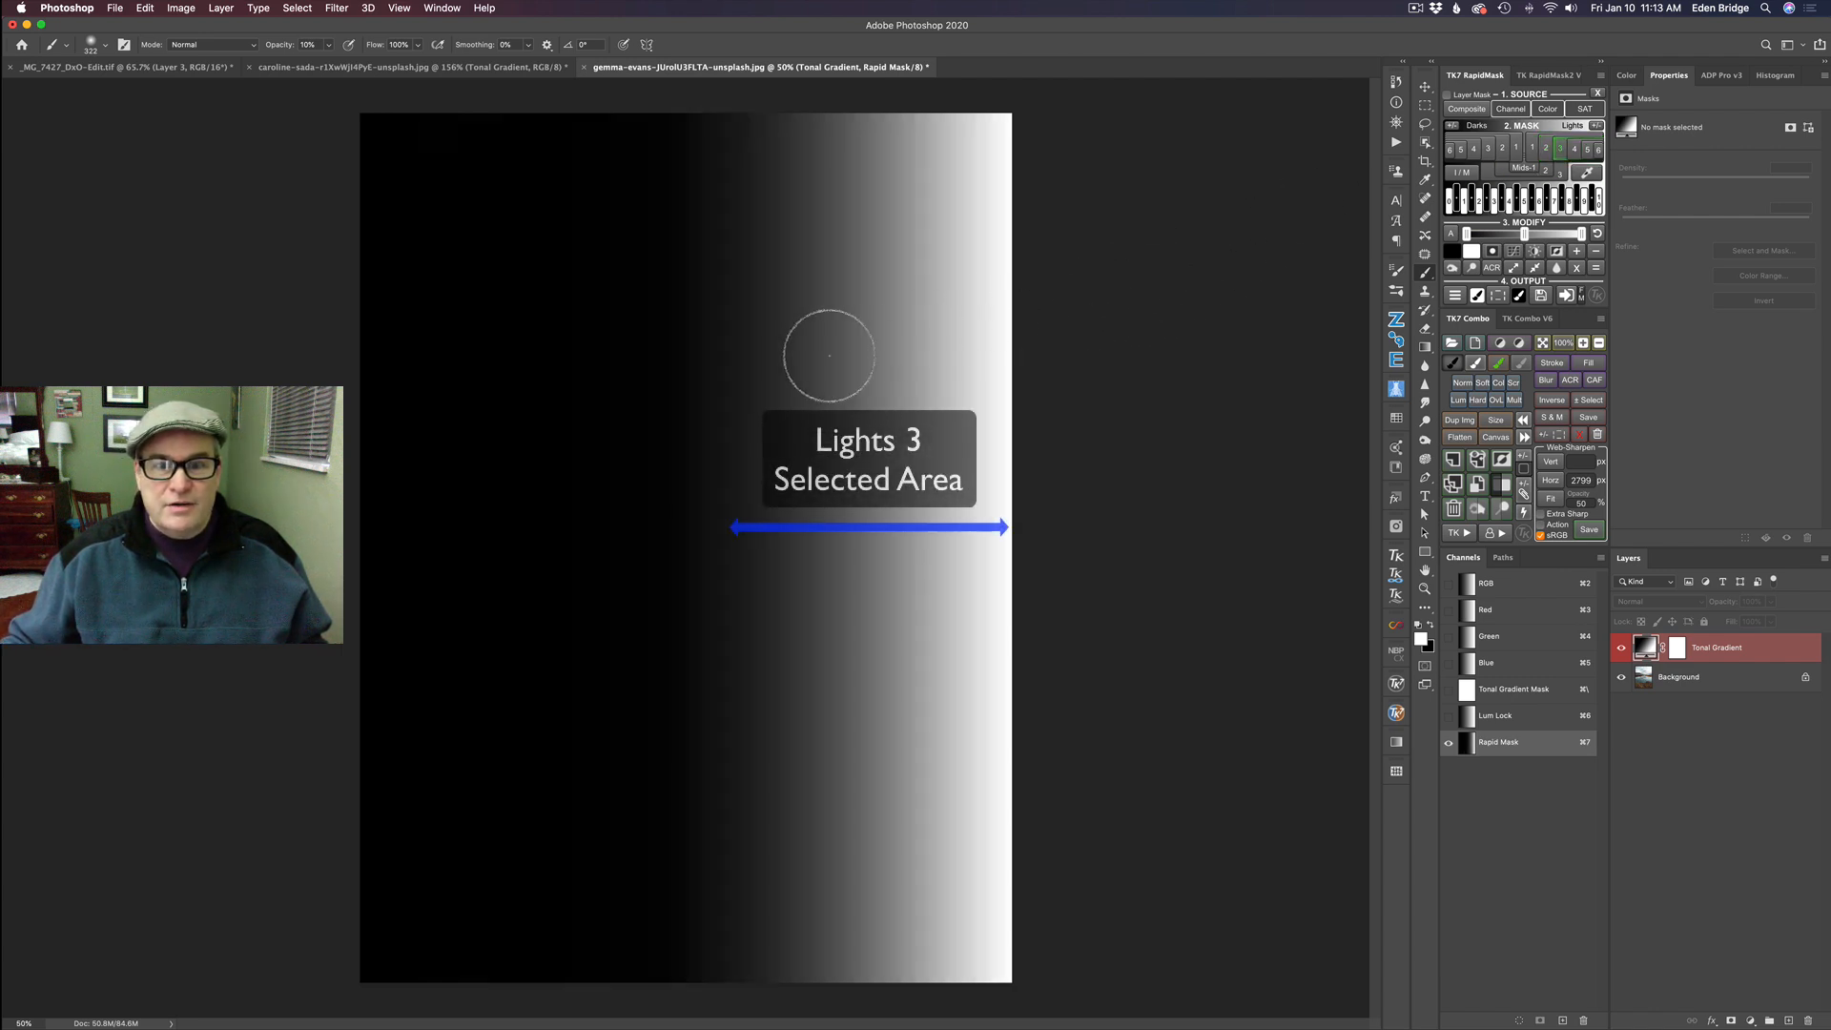
pyautogui.click(1575, 150)
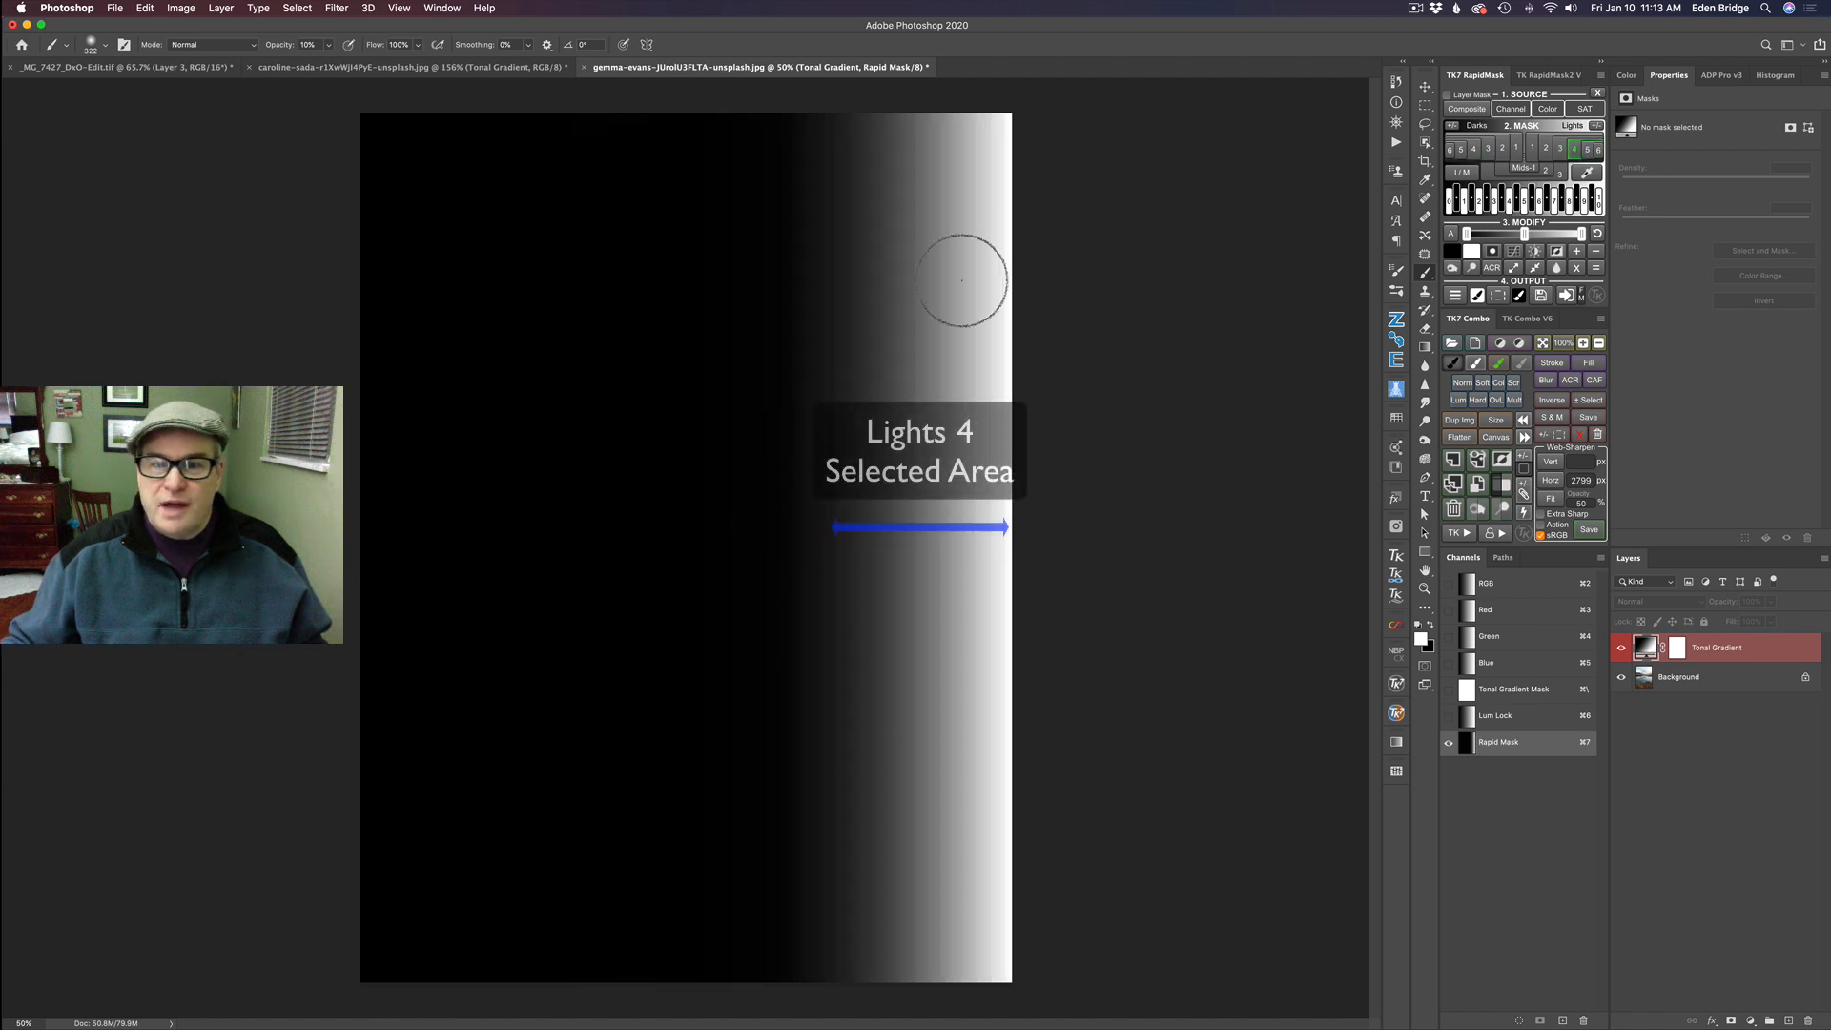
pyautogui.click(1589, 149)
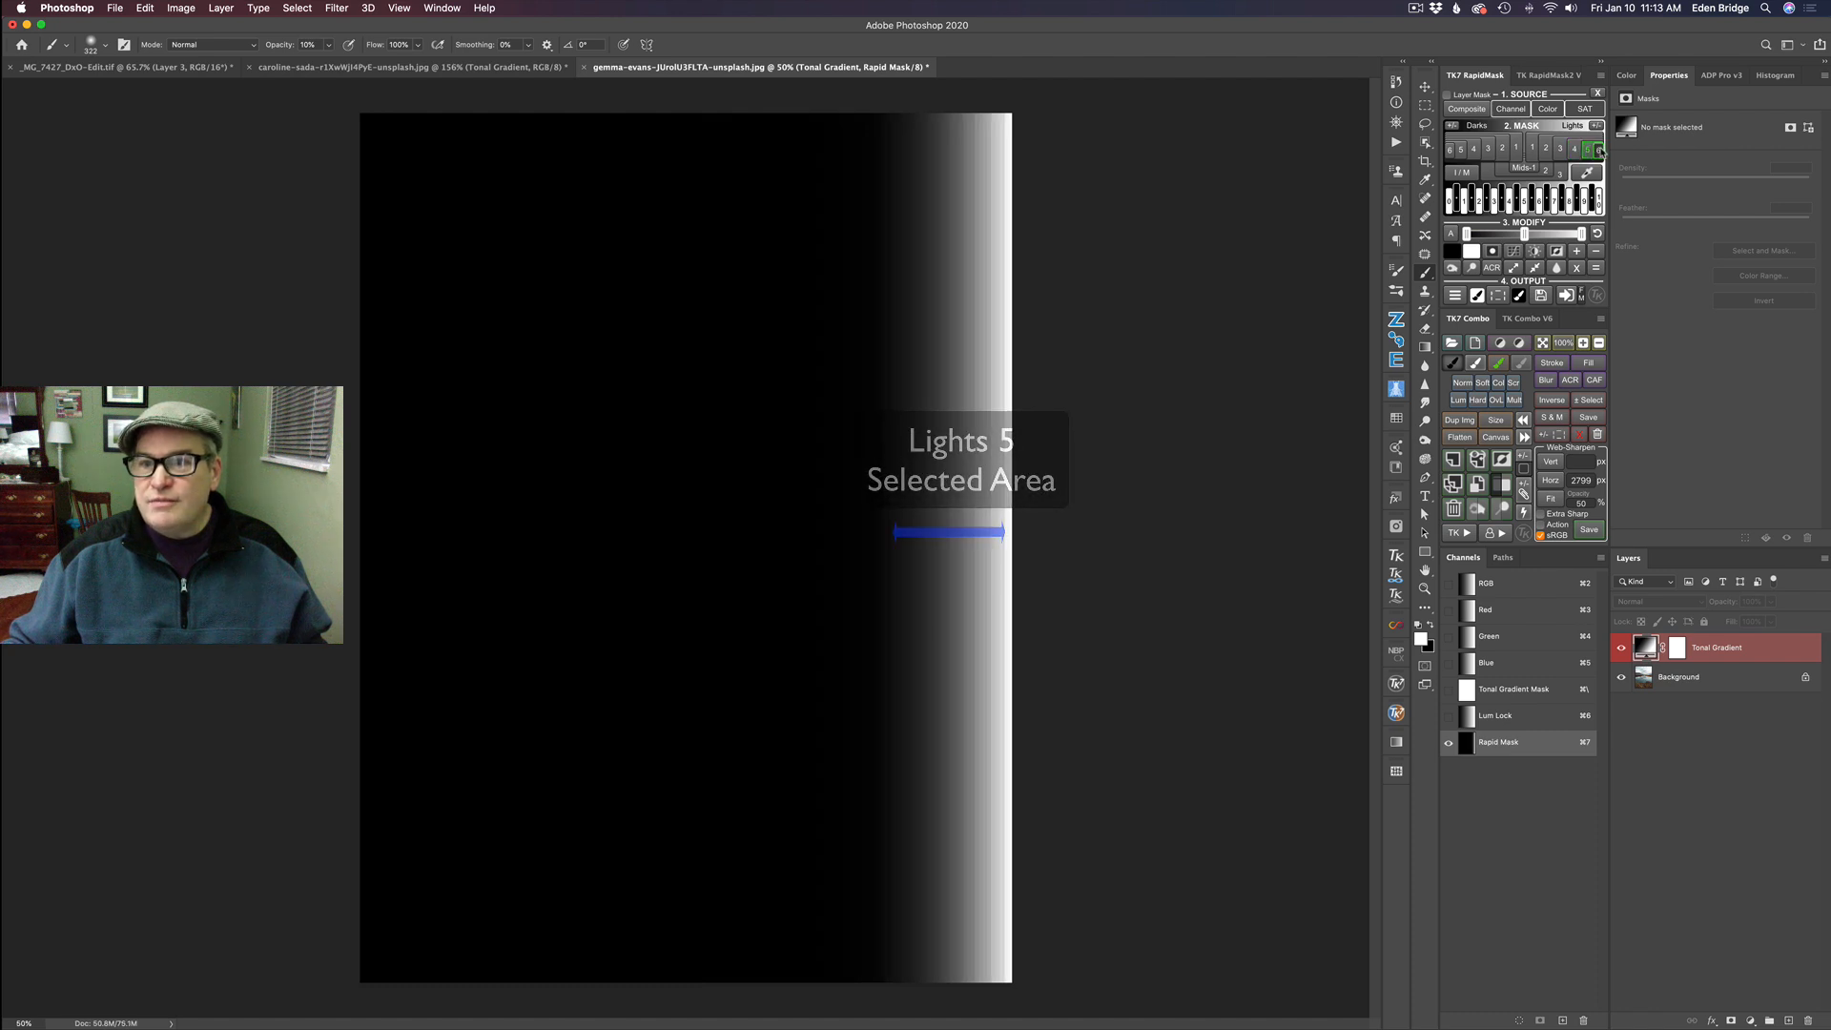
pyautogui.click(1598, 151)
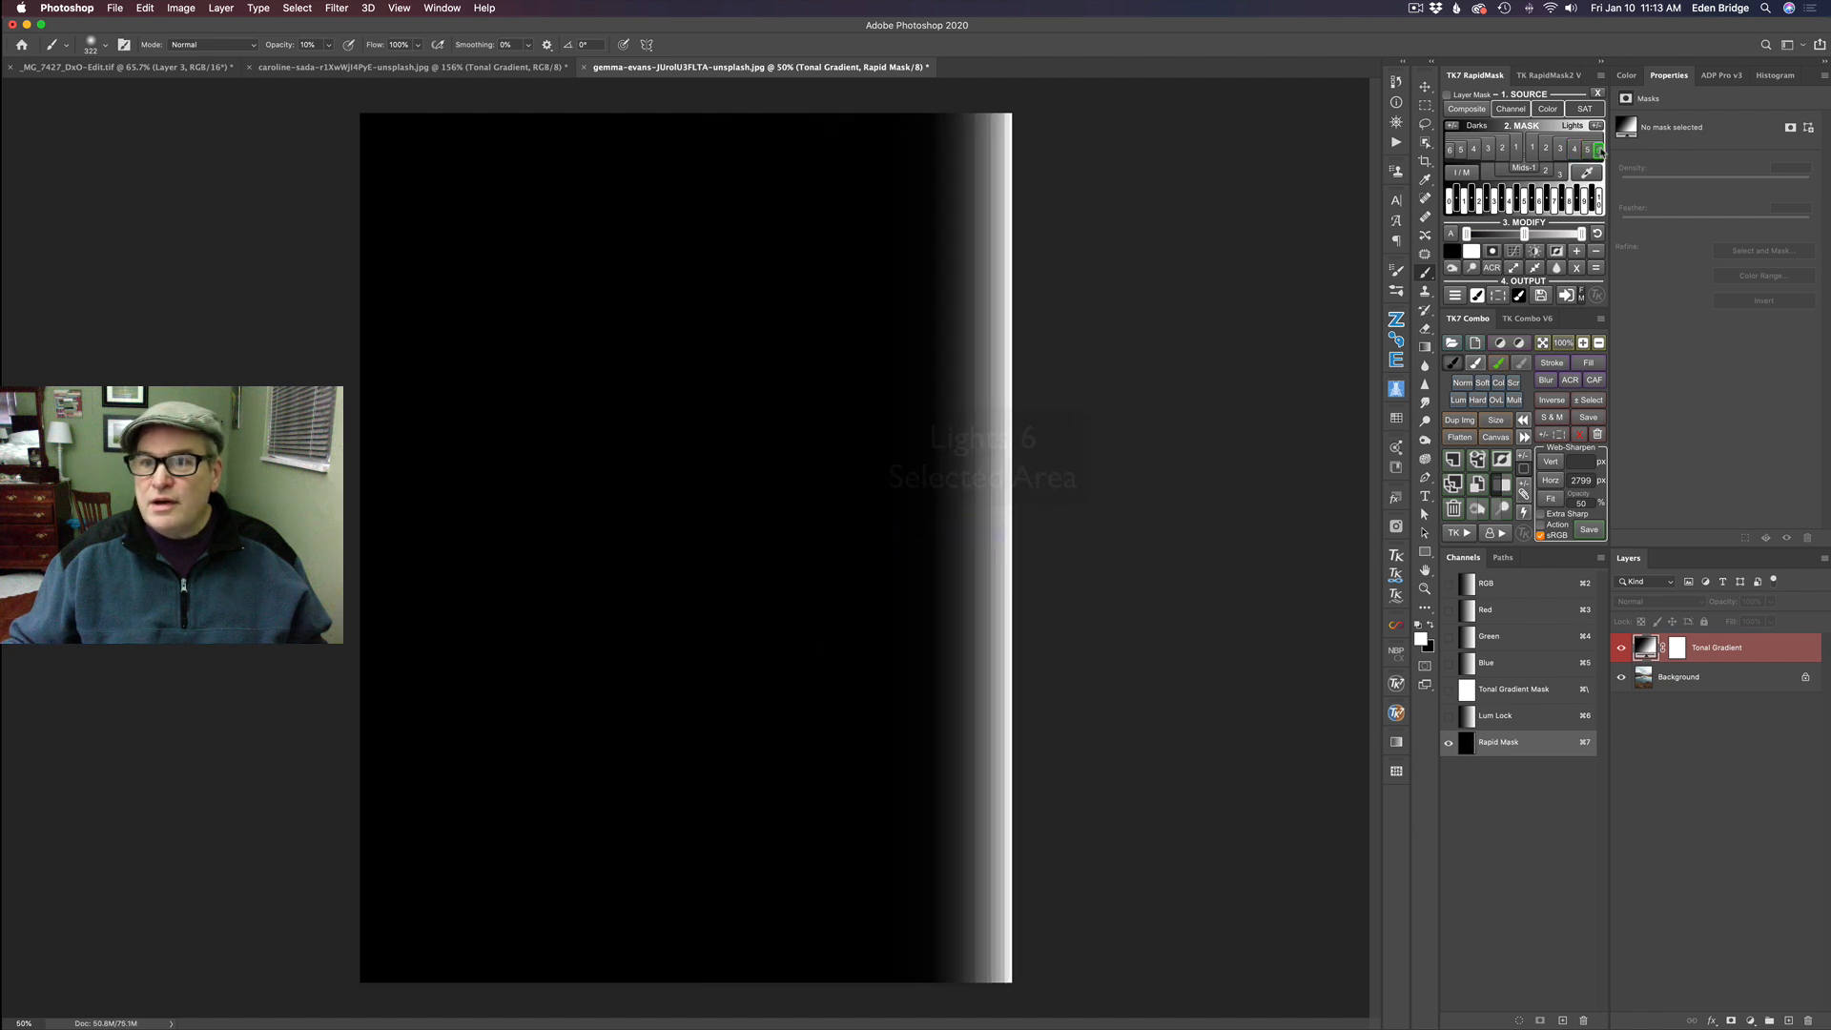
# - Preview the darks luminosity masks on the tonal gradient in turn, from Darks 1 through Darks 6
pyautogui.click(1520, 150)
pyautogui.click(1517, 149)
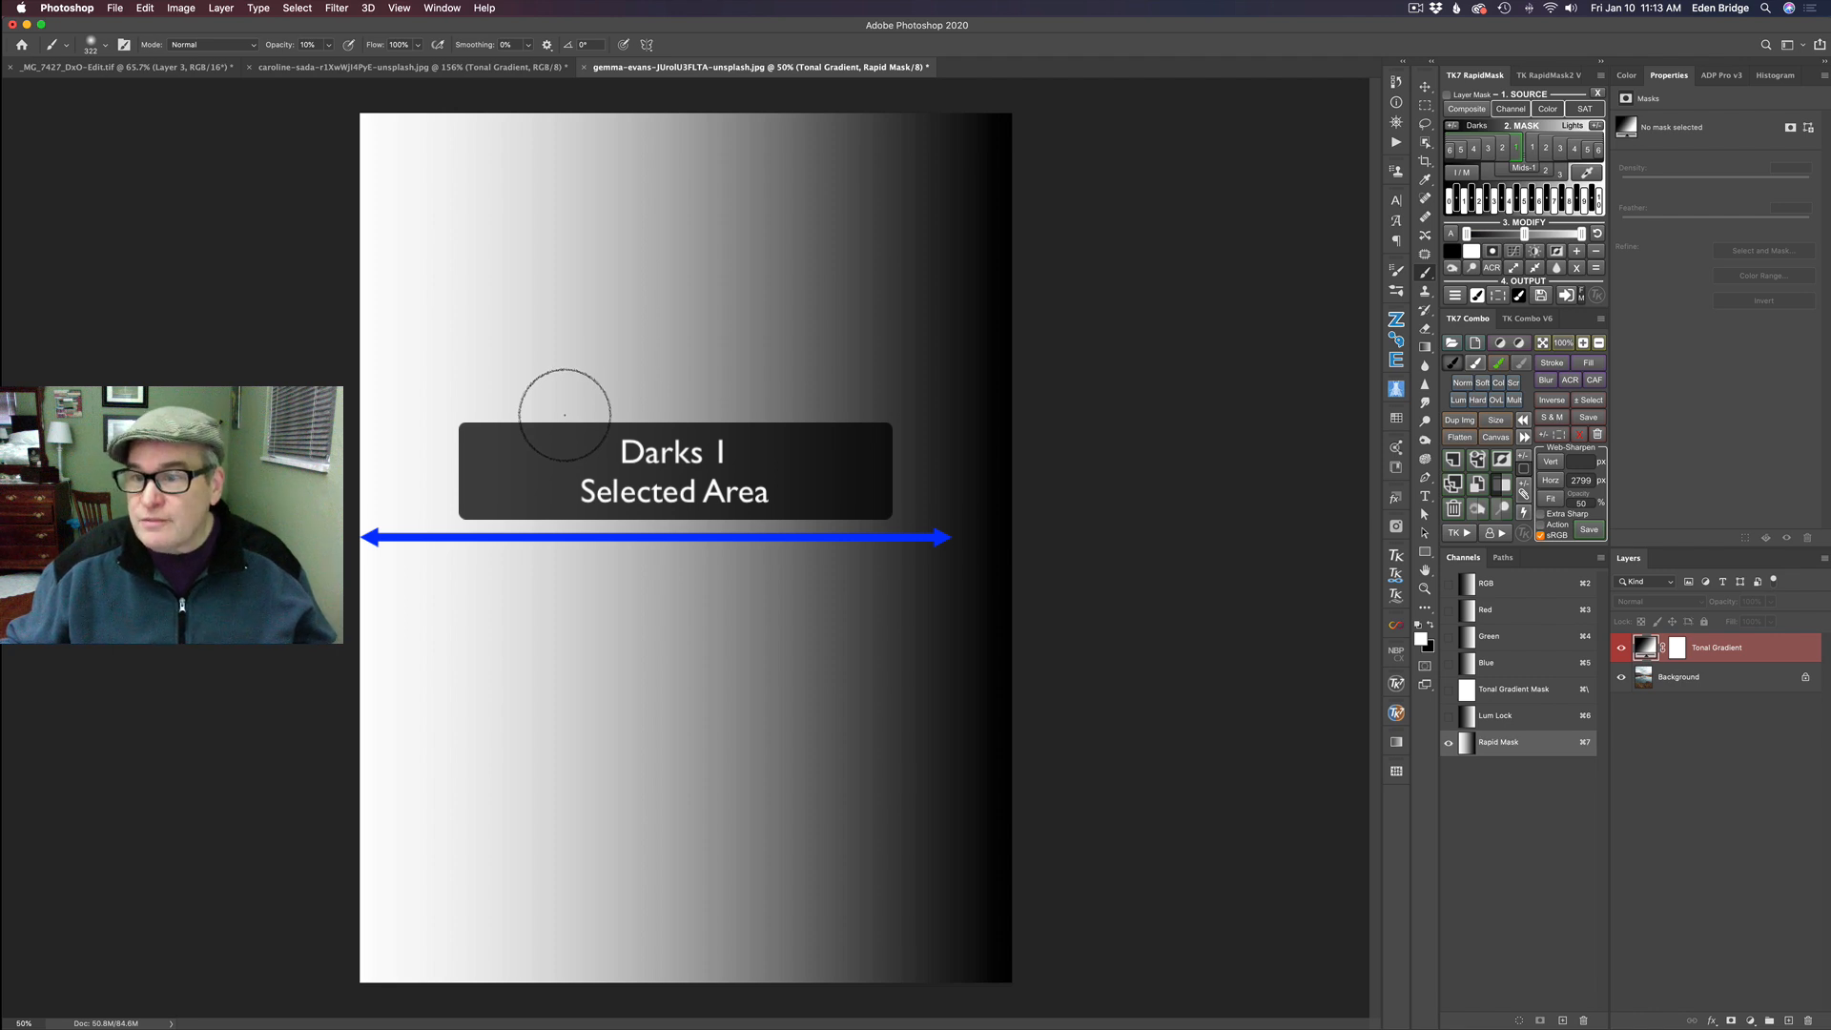
pyautogui.click(1503, 148)
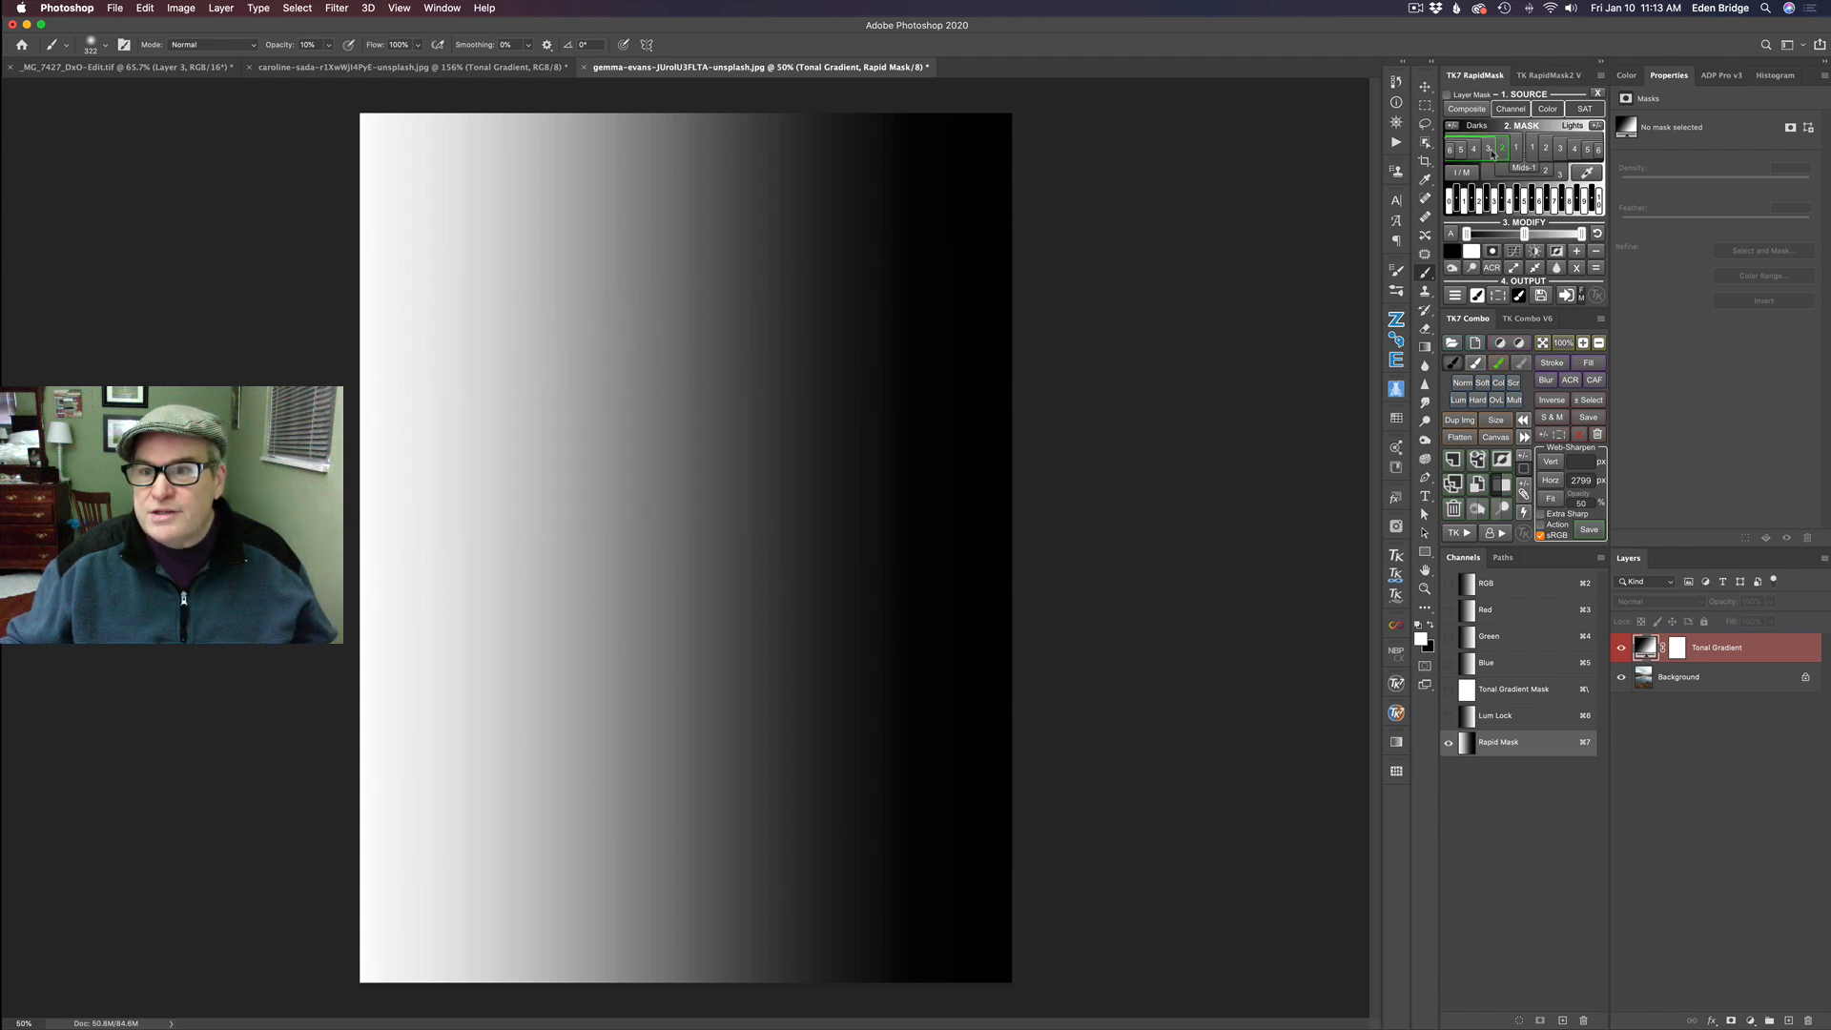
pyautogui.click(1489, 150)
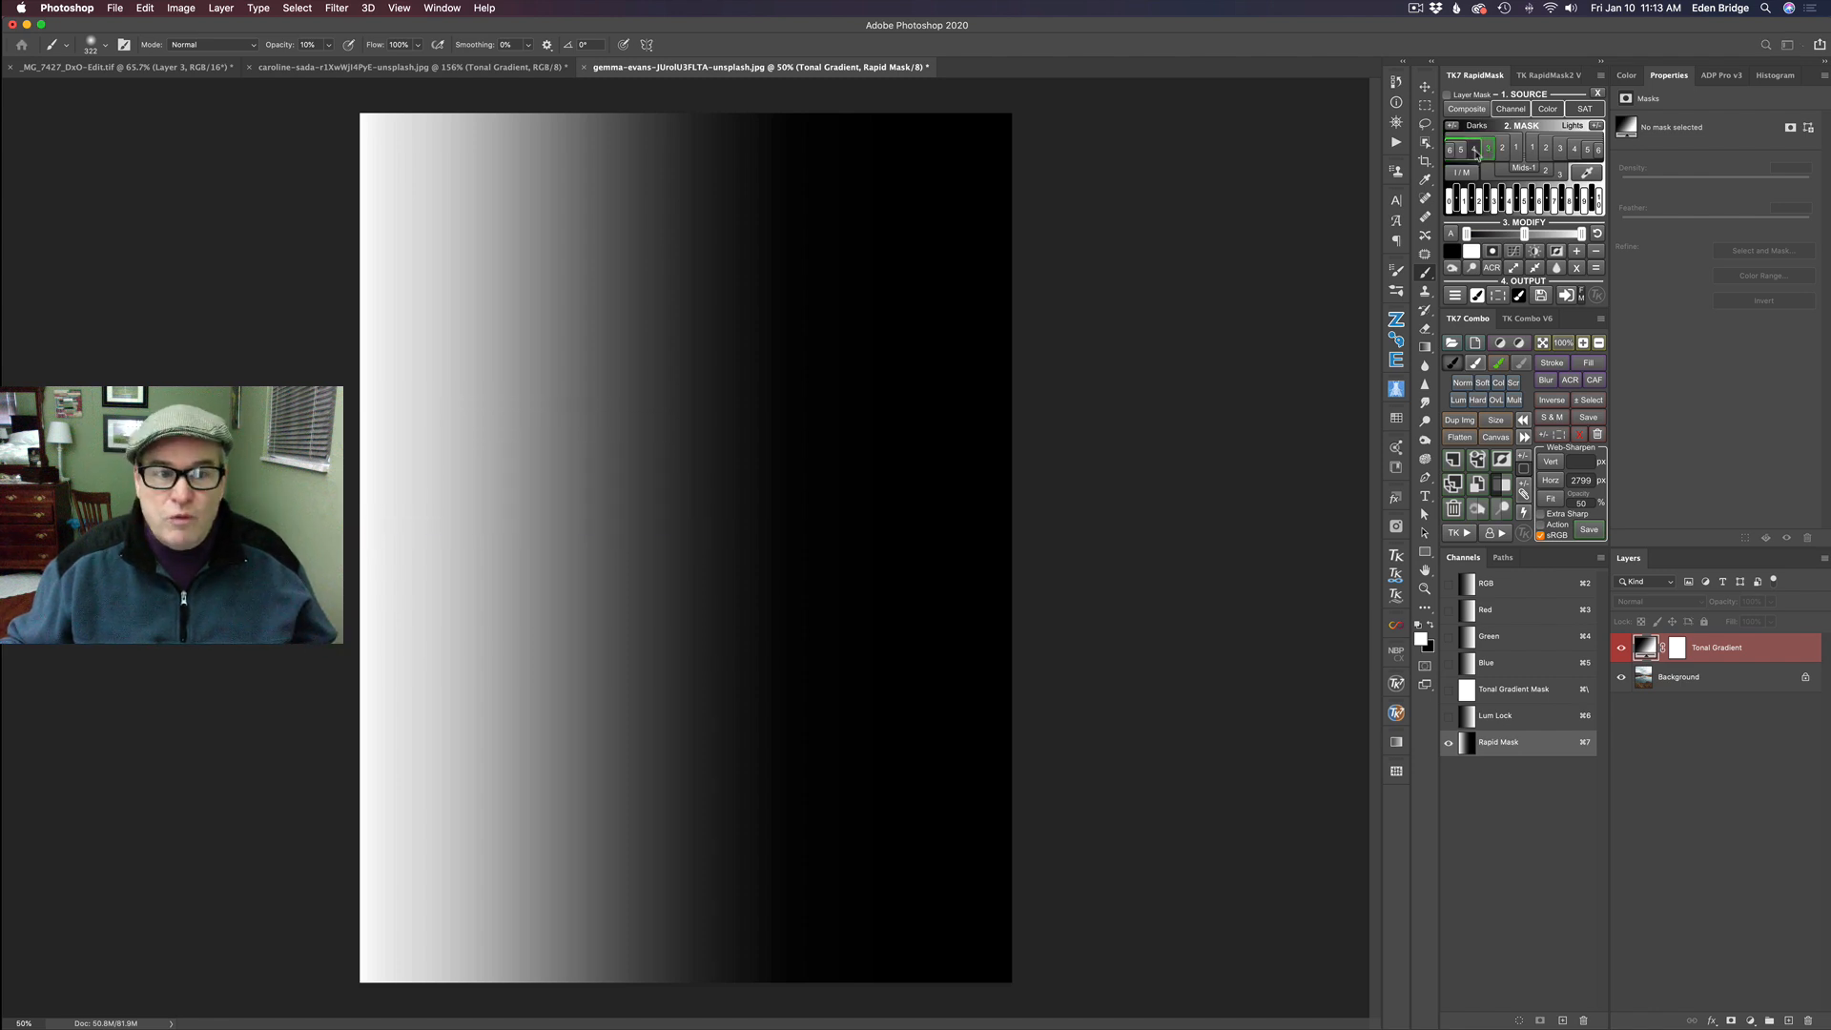
pyautogui.click(1475, 150)
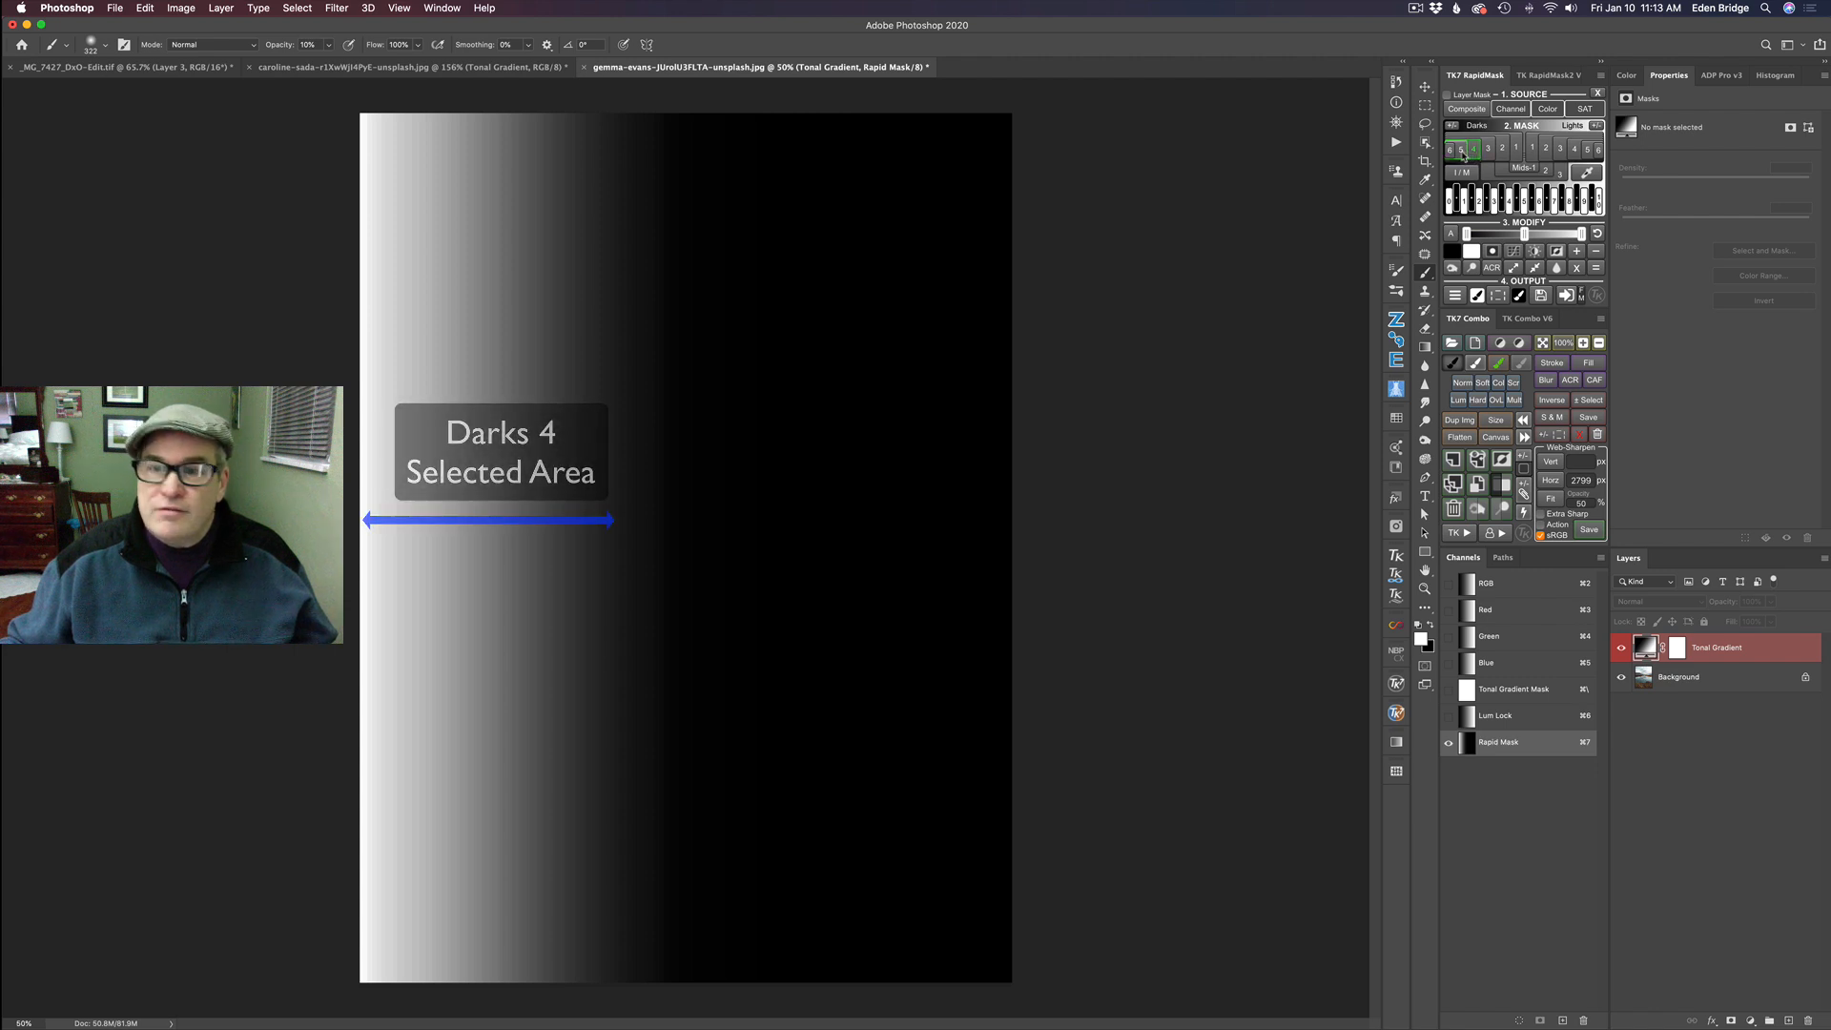
pyautogui.click(1460, 151)
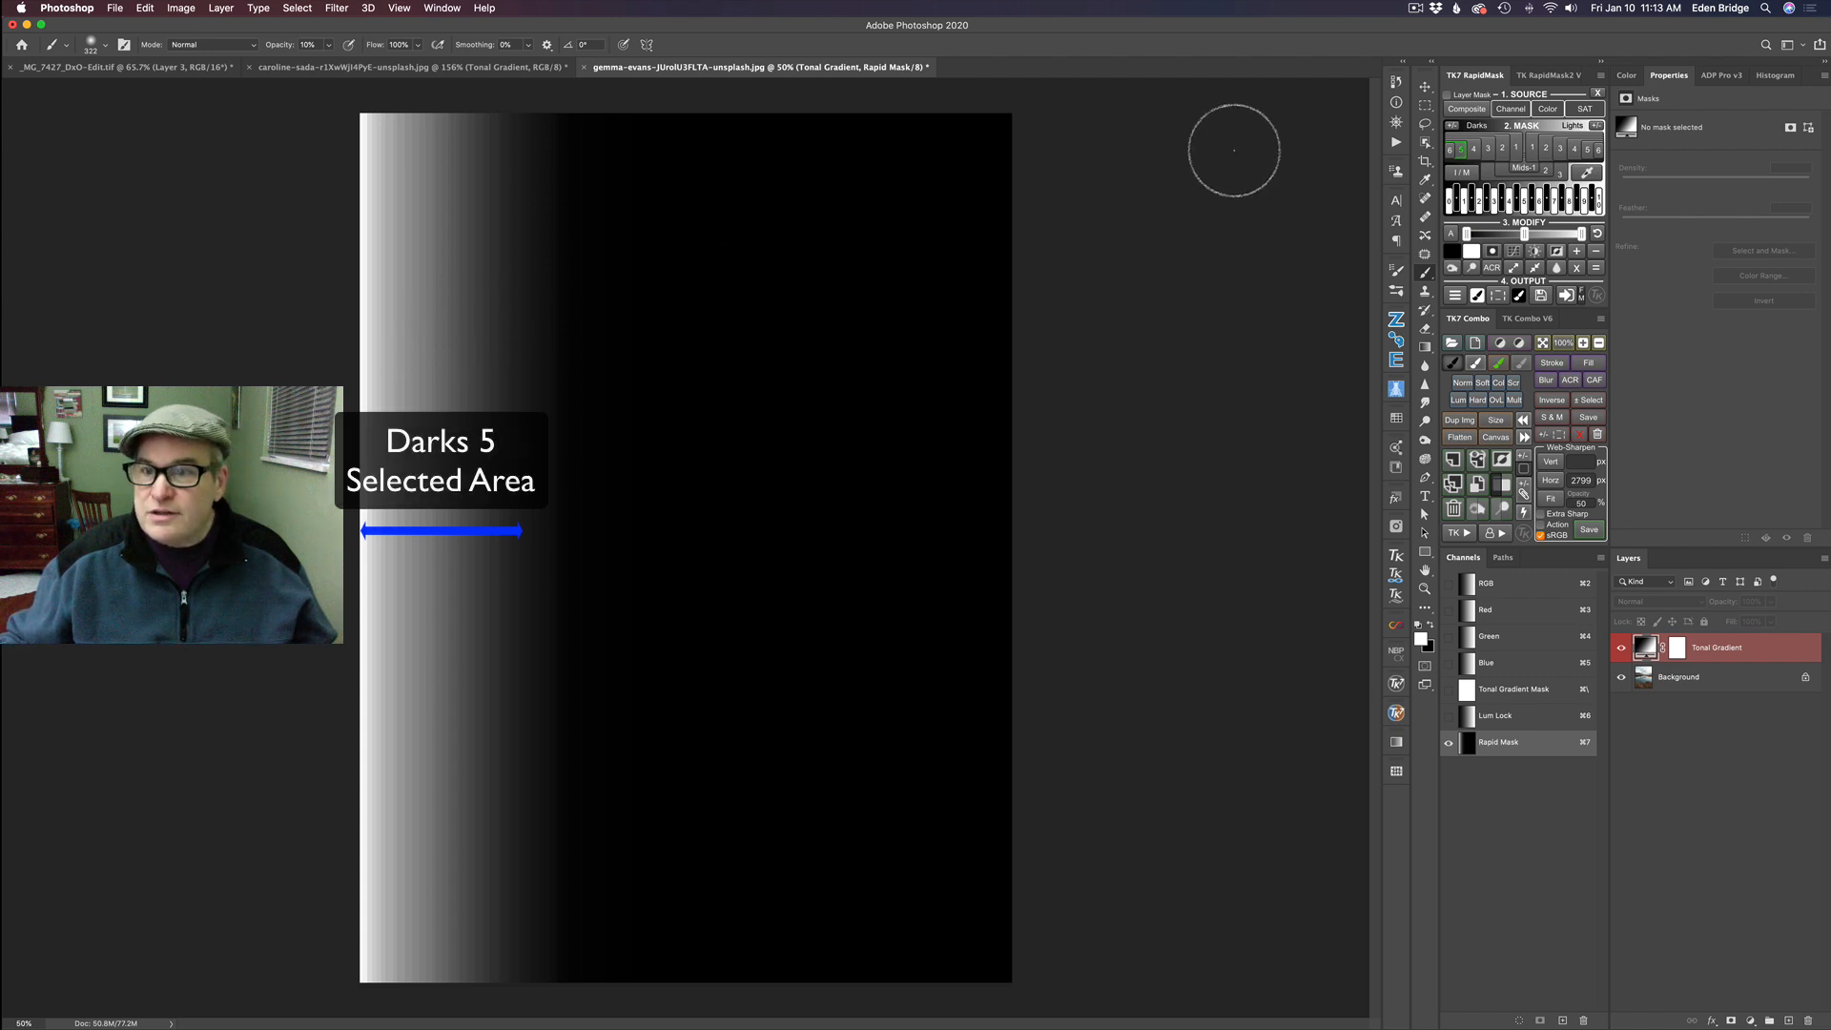
pyautogui.click(1451, 150)
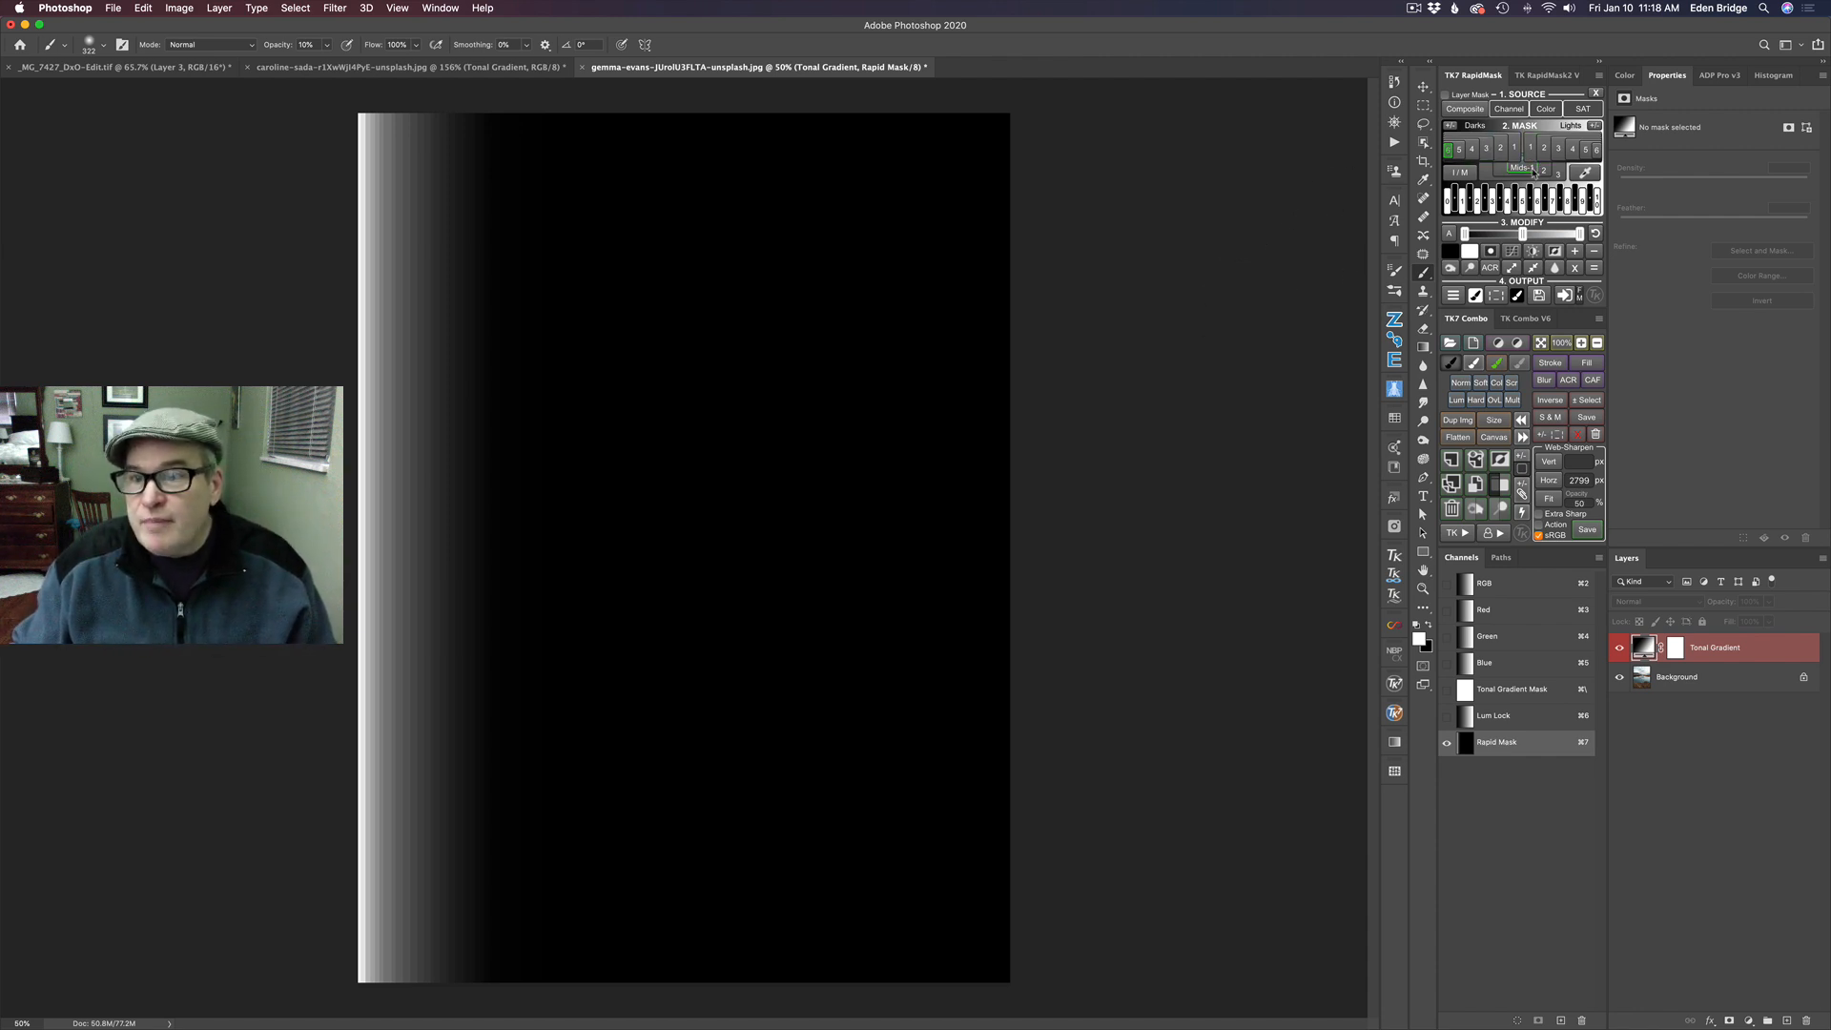
# - Preview the successive midtone masks on the tonal gradient, starting with Mids 1 and Mids 2
pyautogui.click(1523, 169)
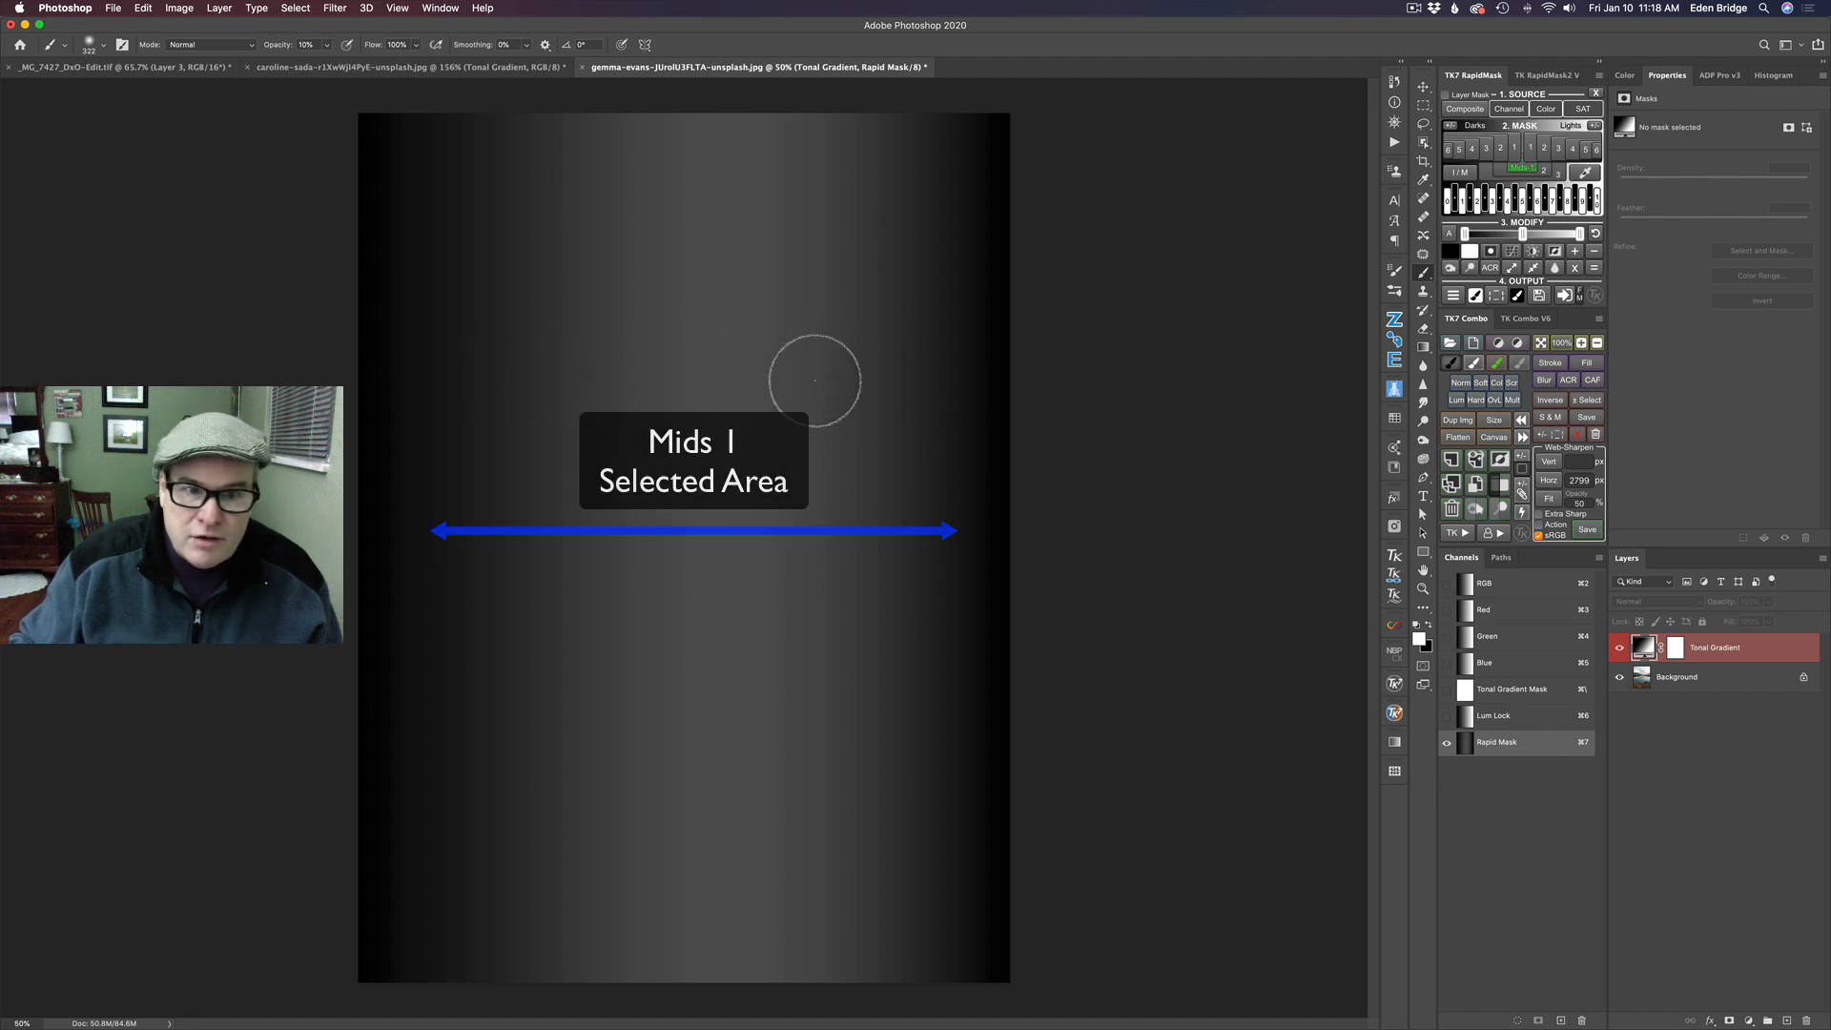
pyautogui.click(1545, 173)
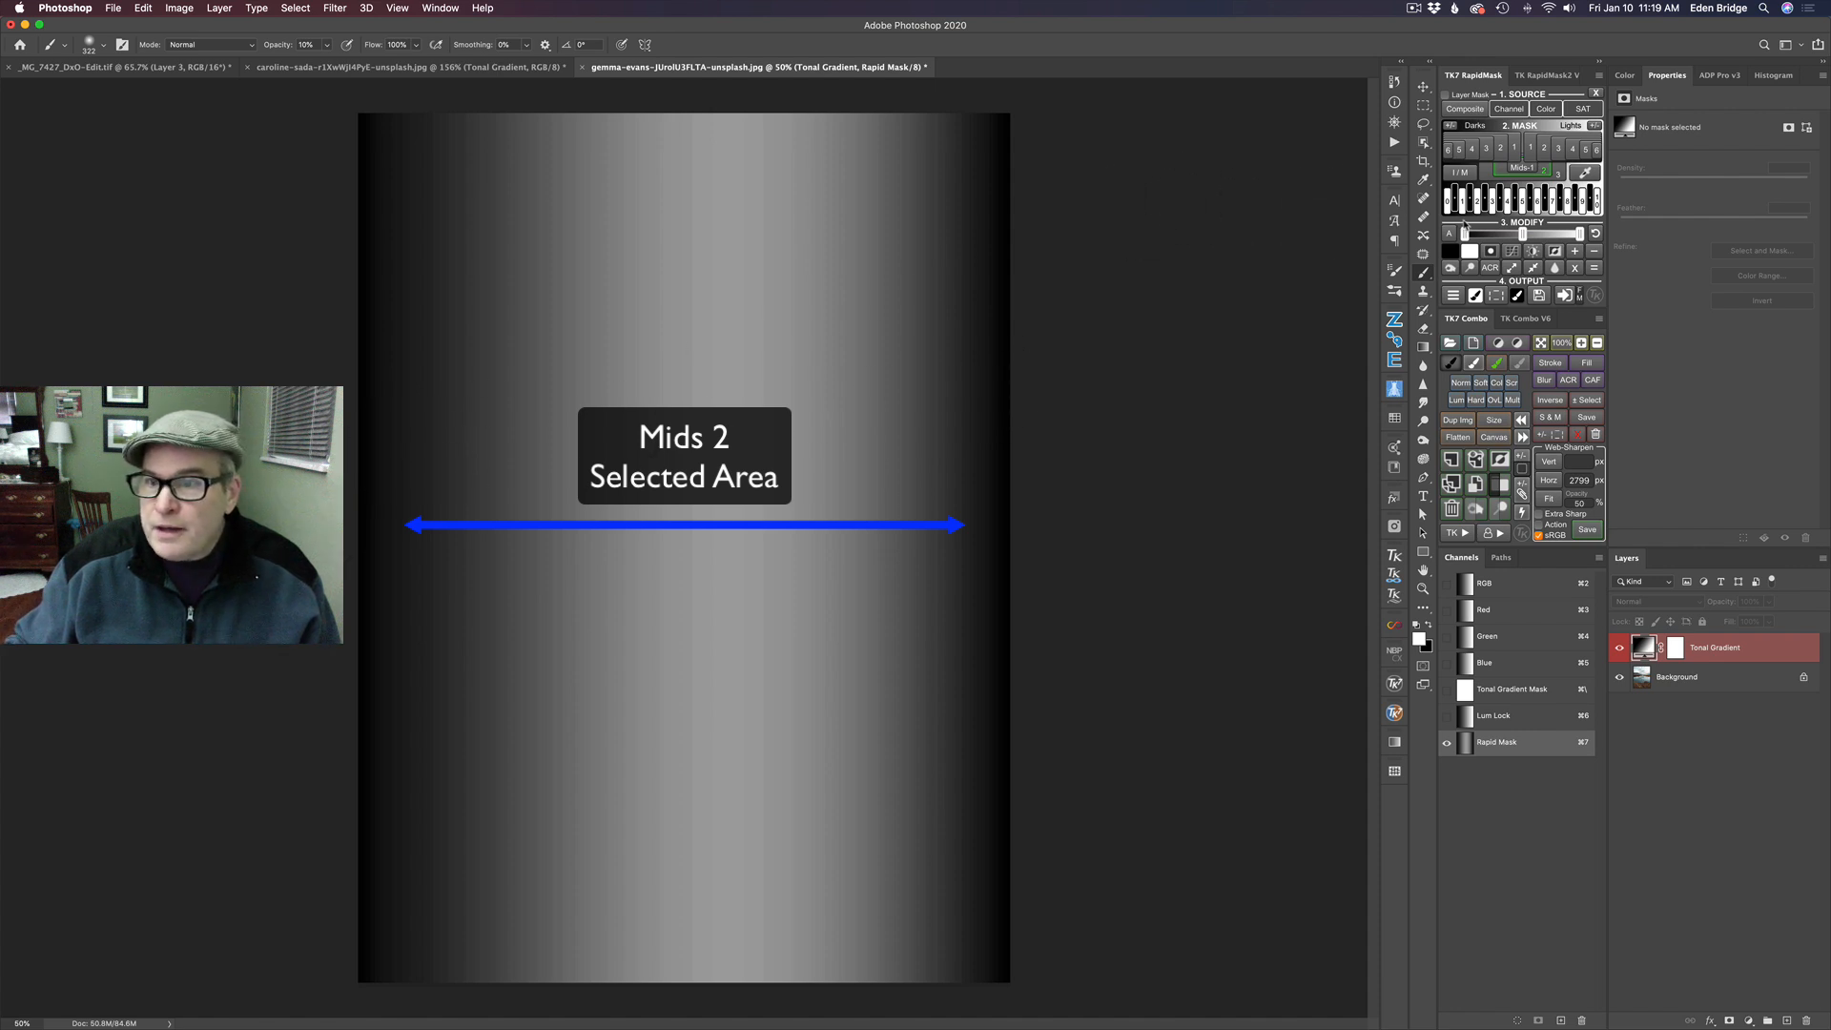
pyautogui.click(1551, 172)
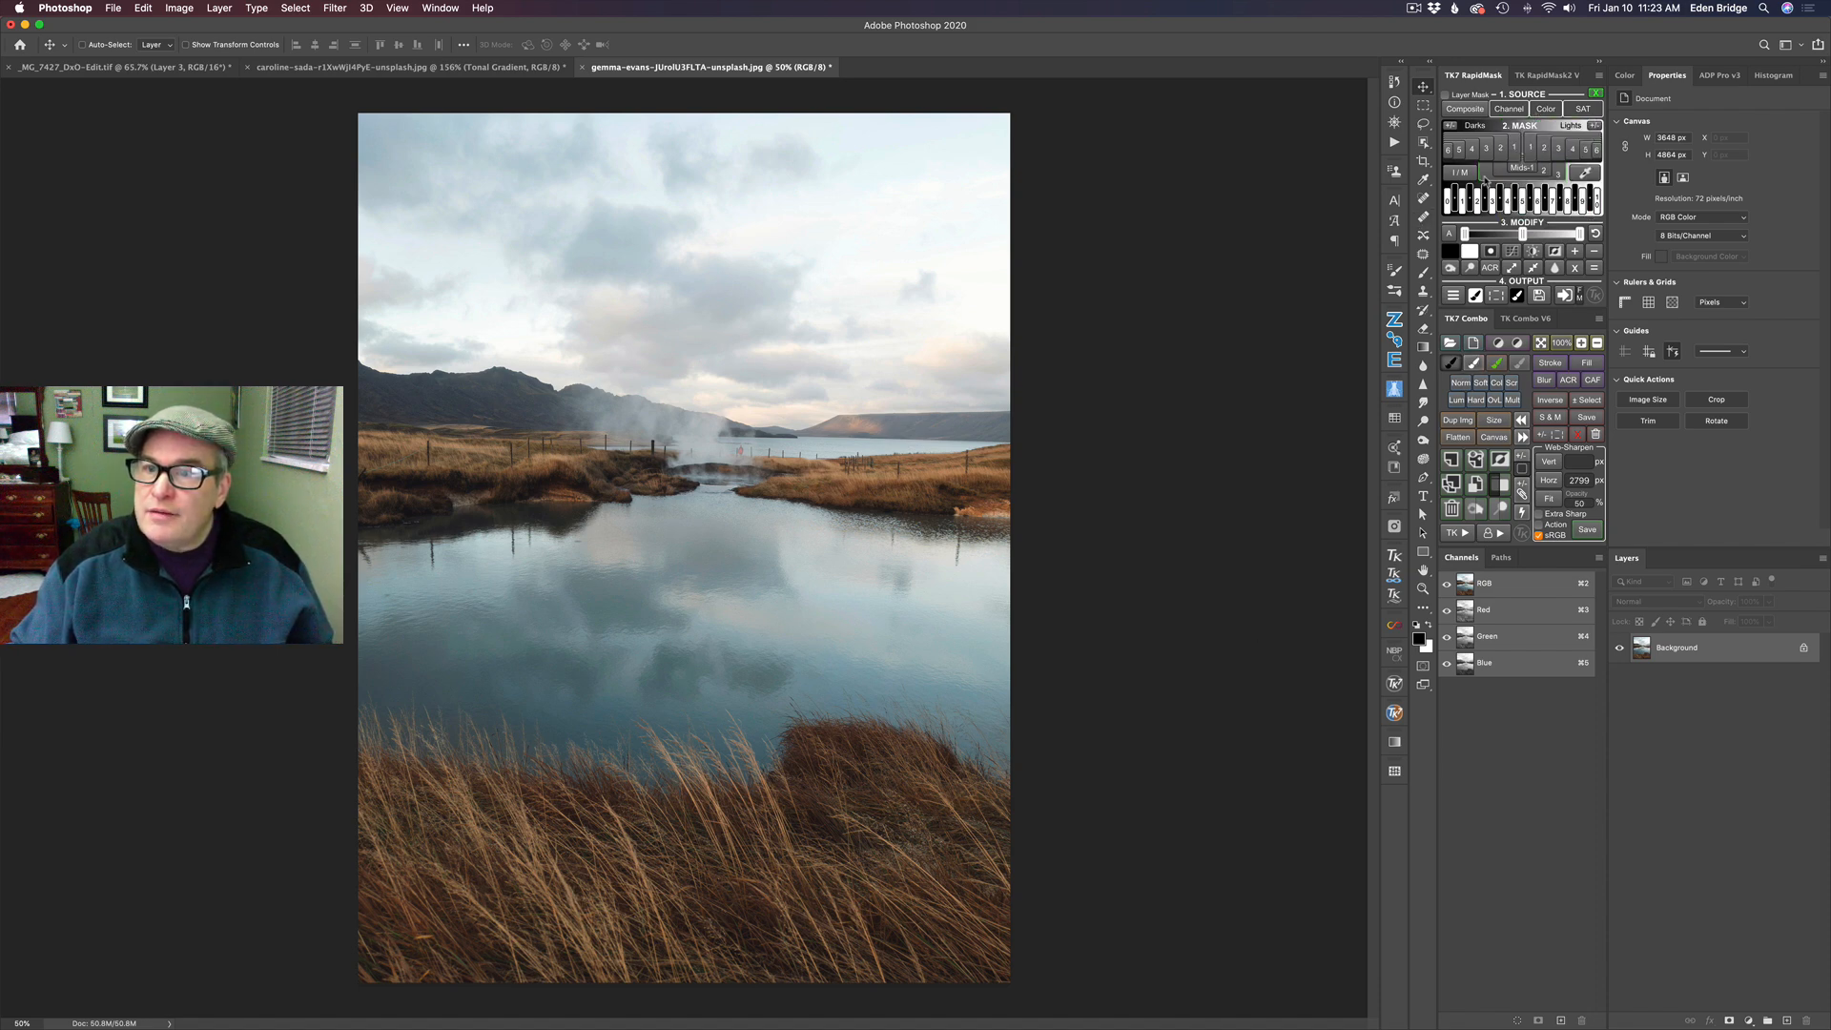
# - Generate a Lights 1 mask of the landscape photo and output it as the mask of a Curves adjustment layer
pyautogui.click(1532, 149)
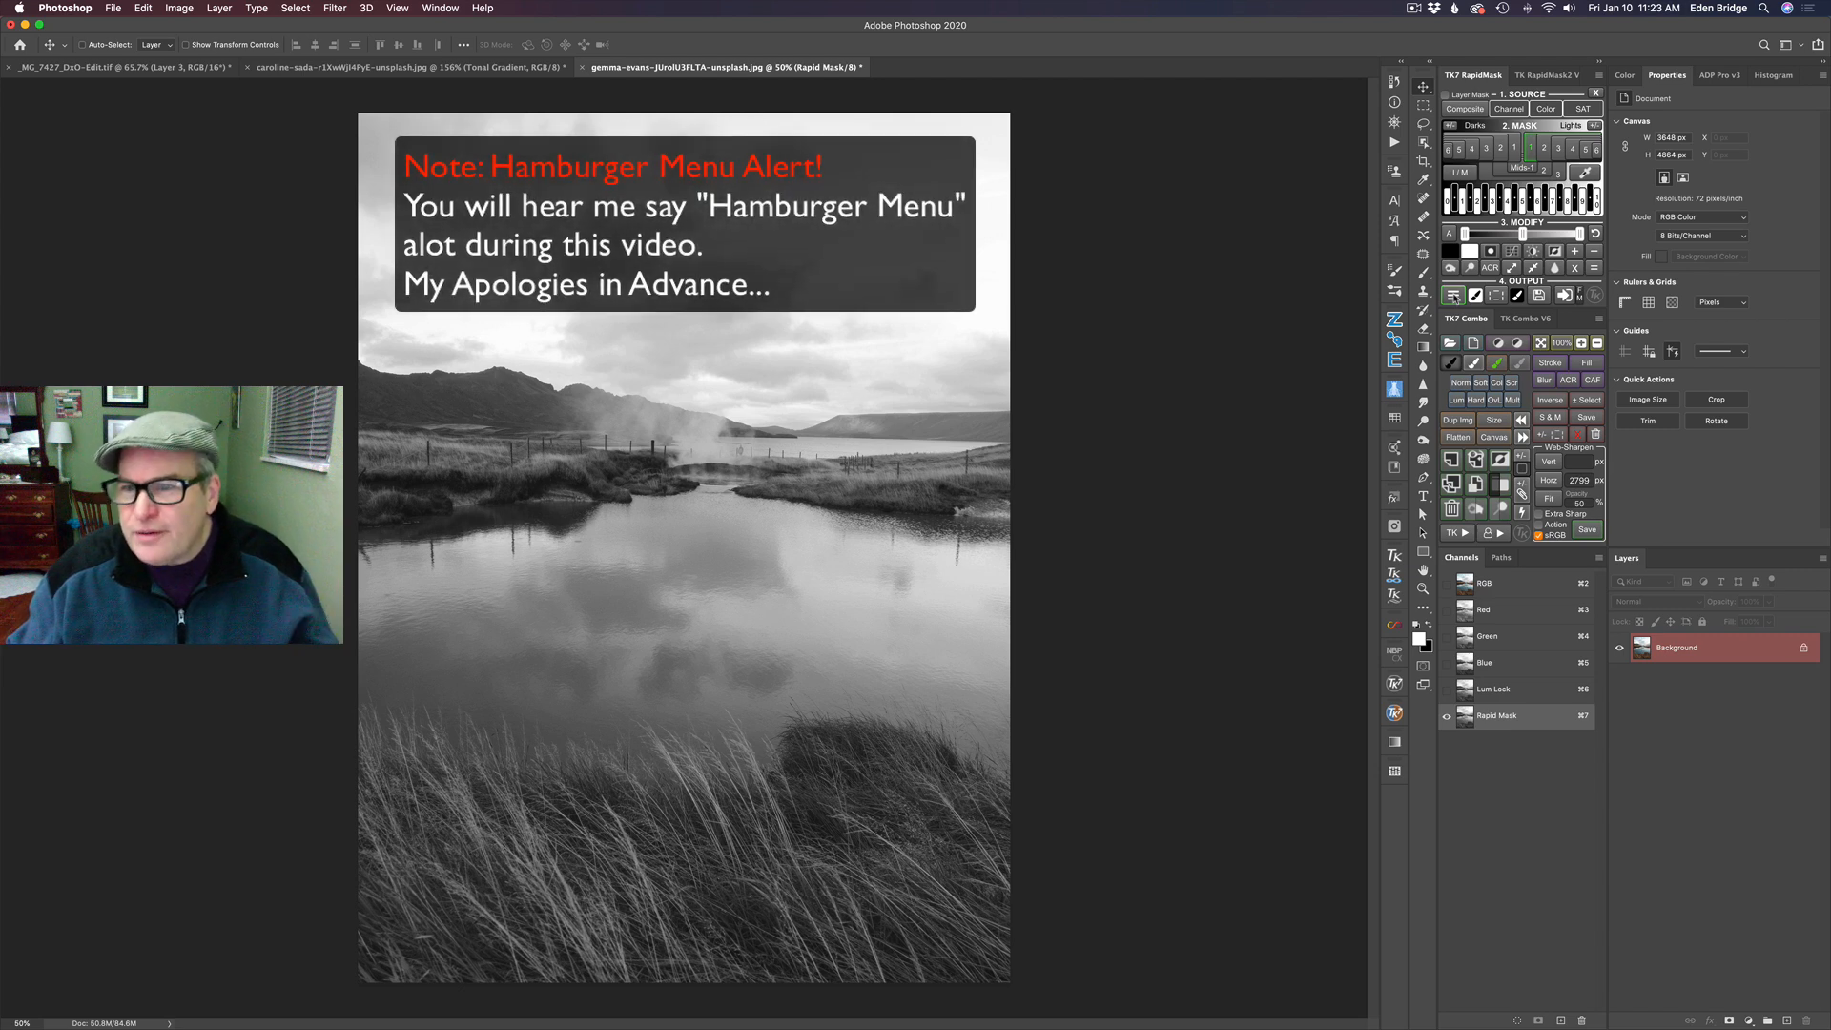
pyautogui.click(1455, 296)
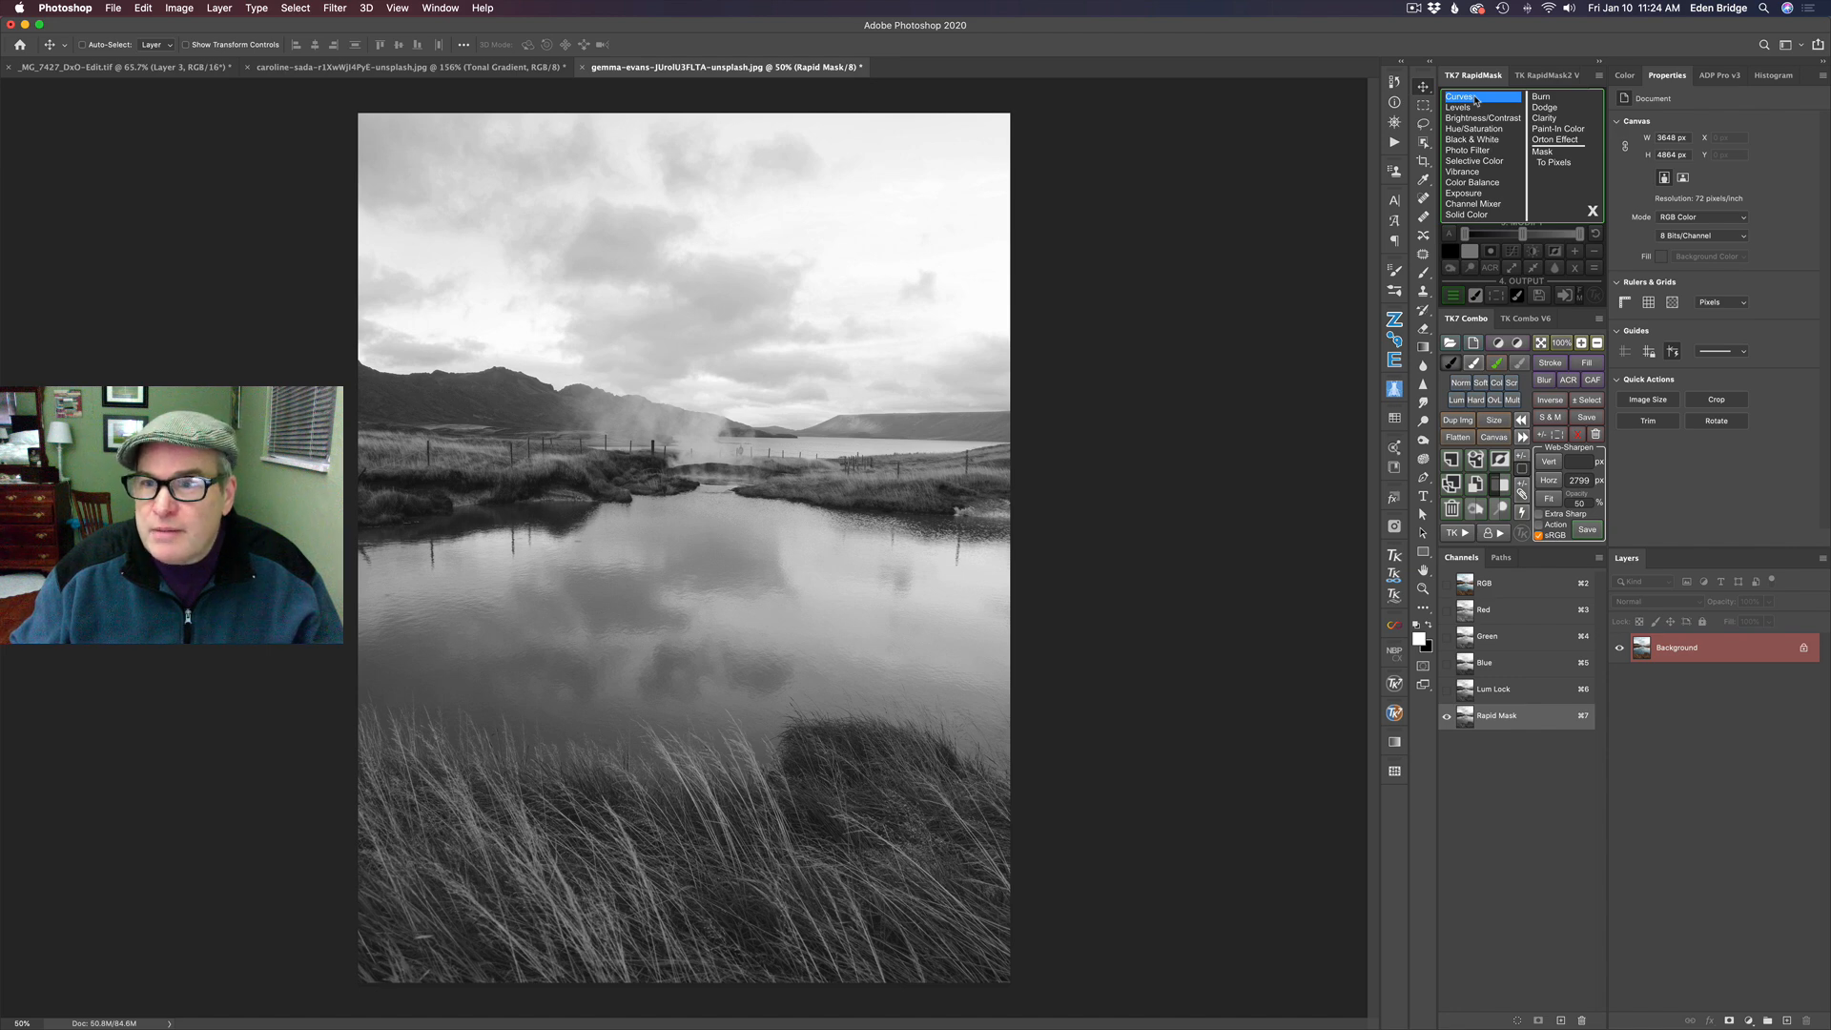
pyautogui.click(1476, 97)
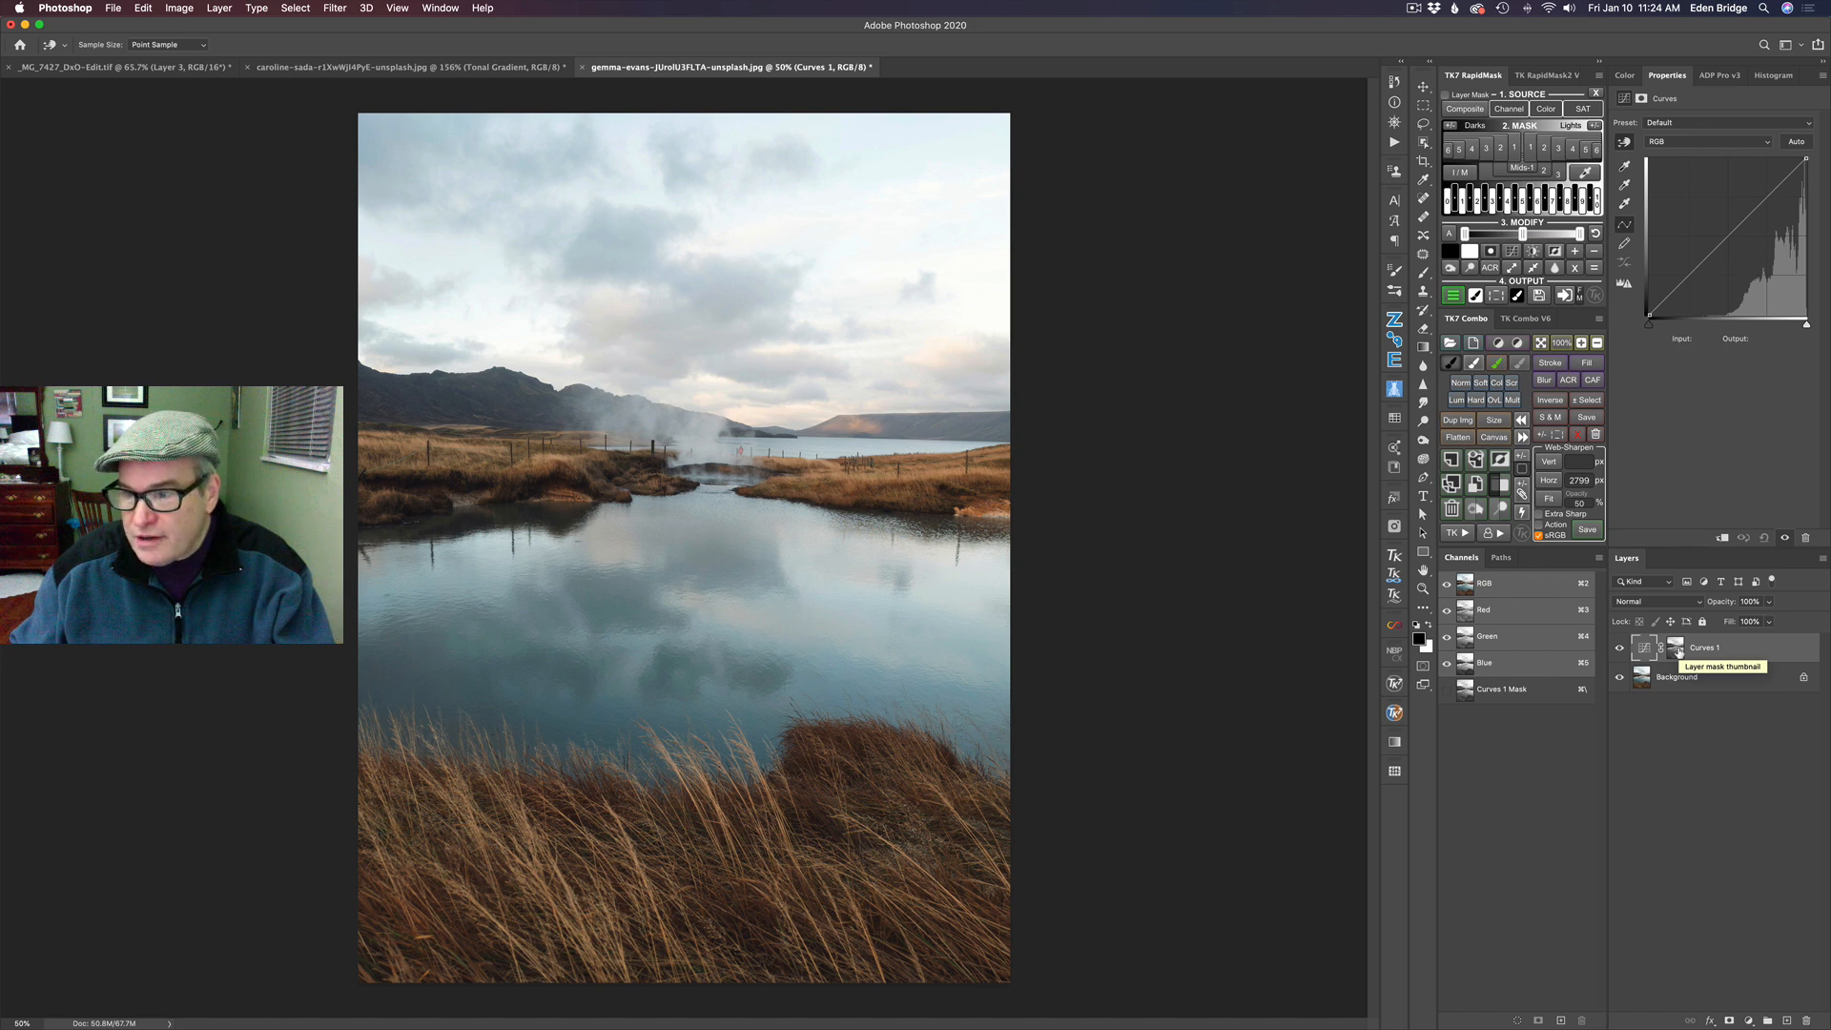
# - Check the Lights 1 layer mask on its own, and darken the curve with a midpoint at about input 124, output 89
pyautogui.keyDown('alt'); pyautogui.click(1680, 652); pyautogui.keyUp('alt')
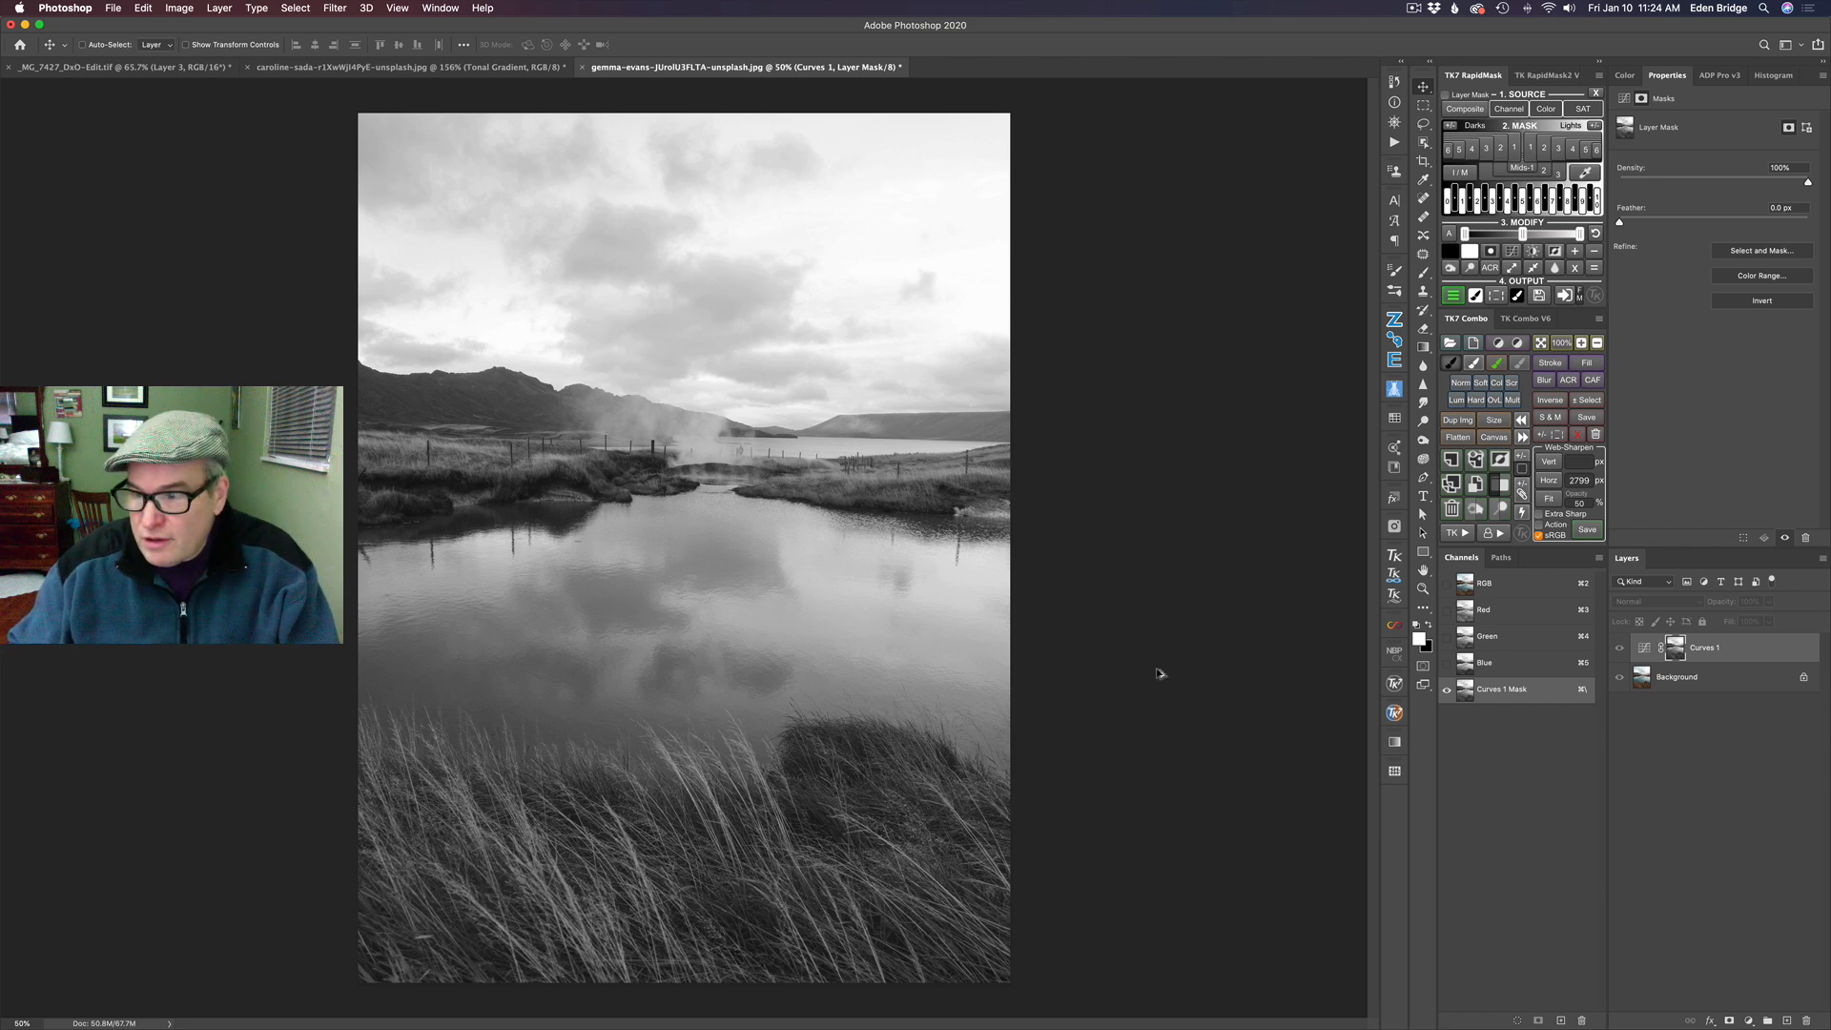
pyautogui.keyDown('alt'); pyautogui.click(1676, 648); pyautogui.keyUp('alt')
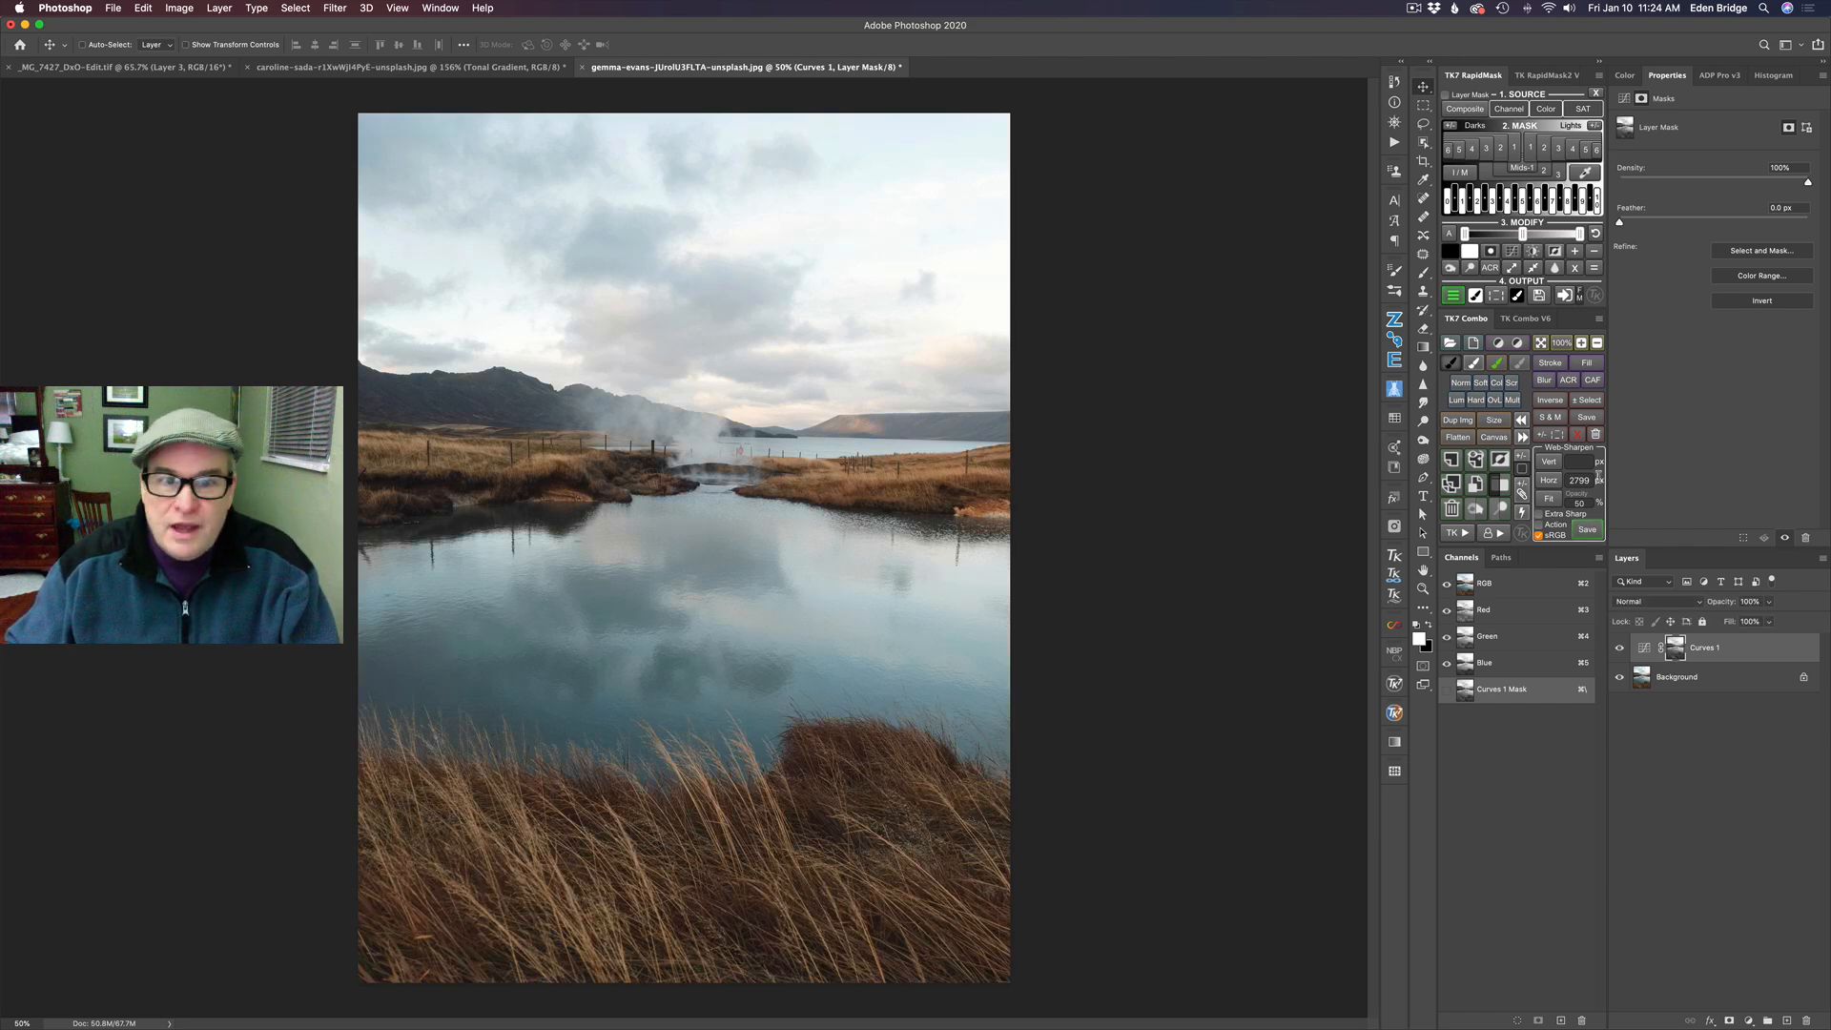
pyautogui.click(1650, 651)
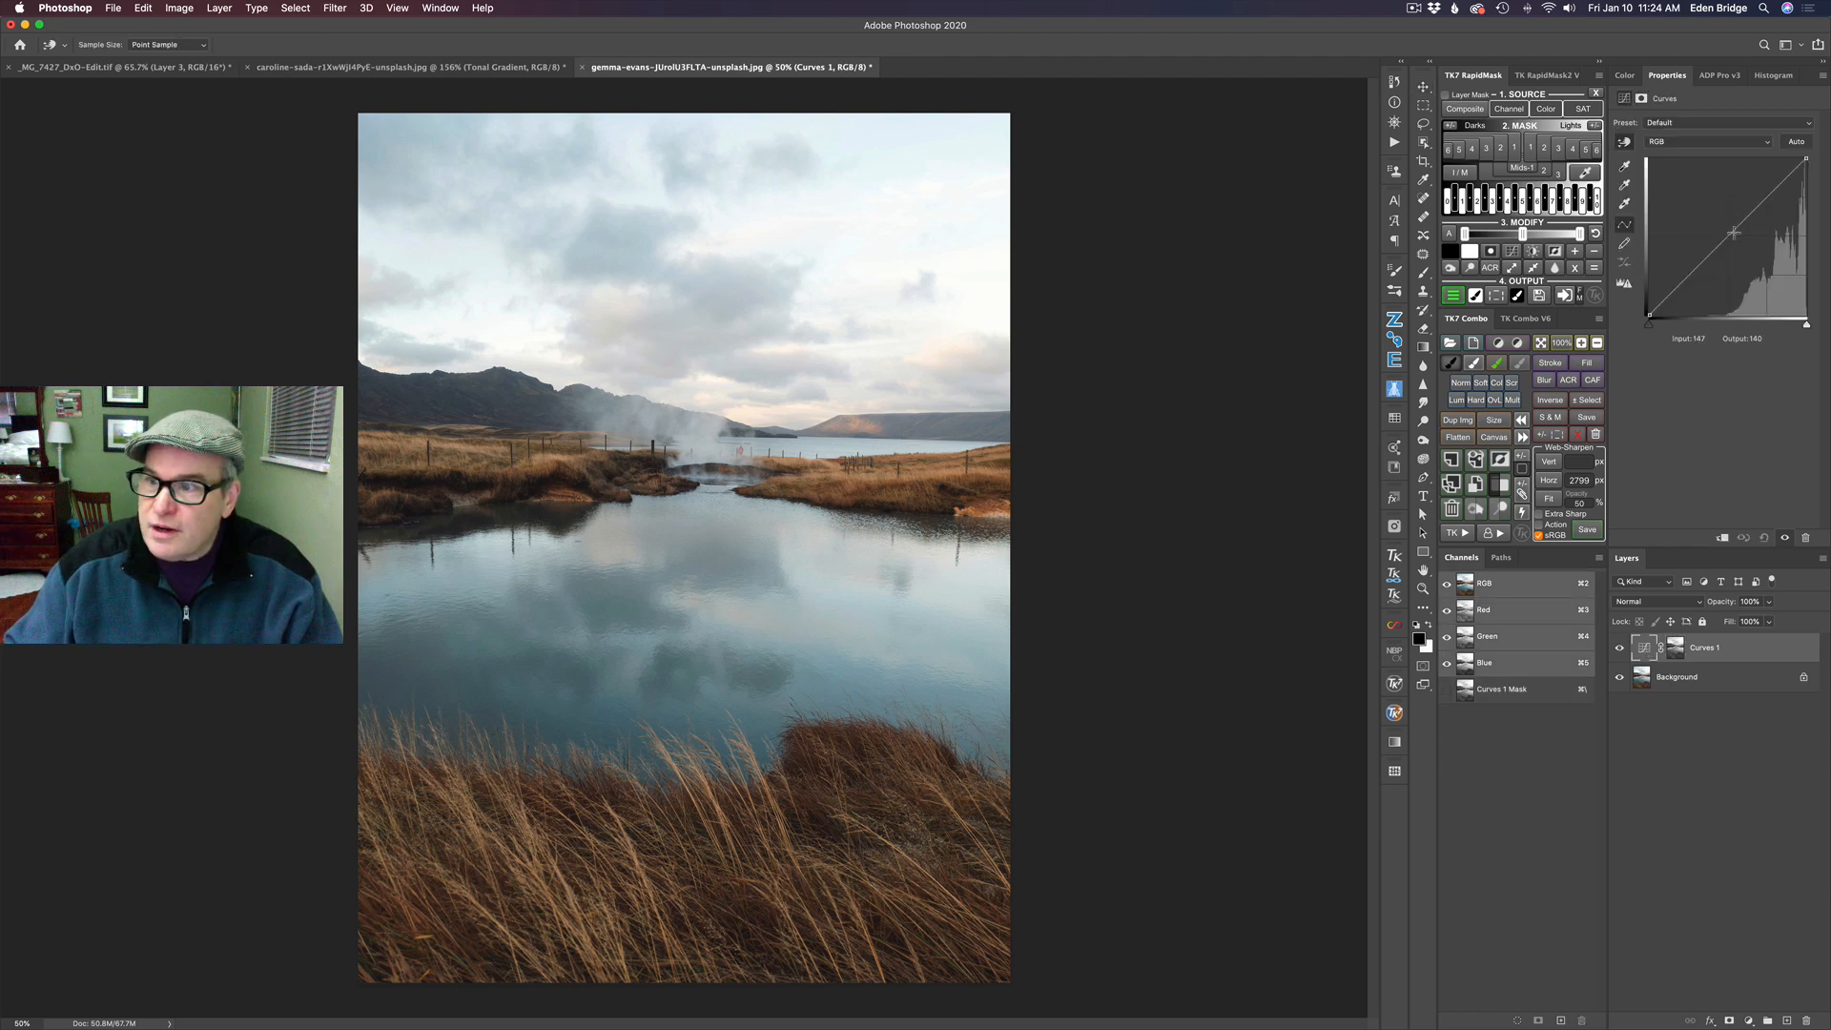
pyautogui.moveTo(1729, 234); pyautogui.dragTo(1725, 261)
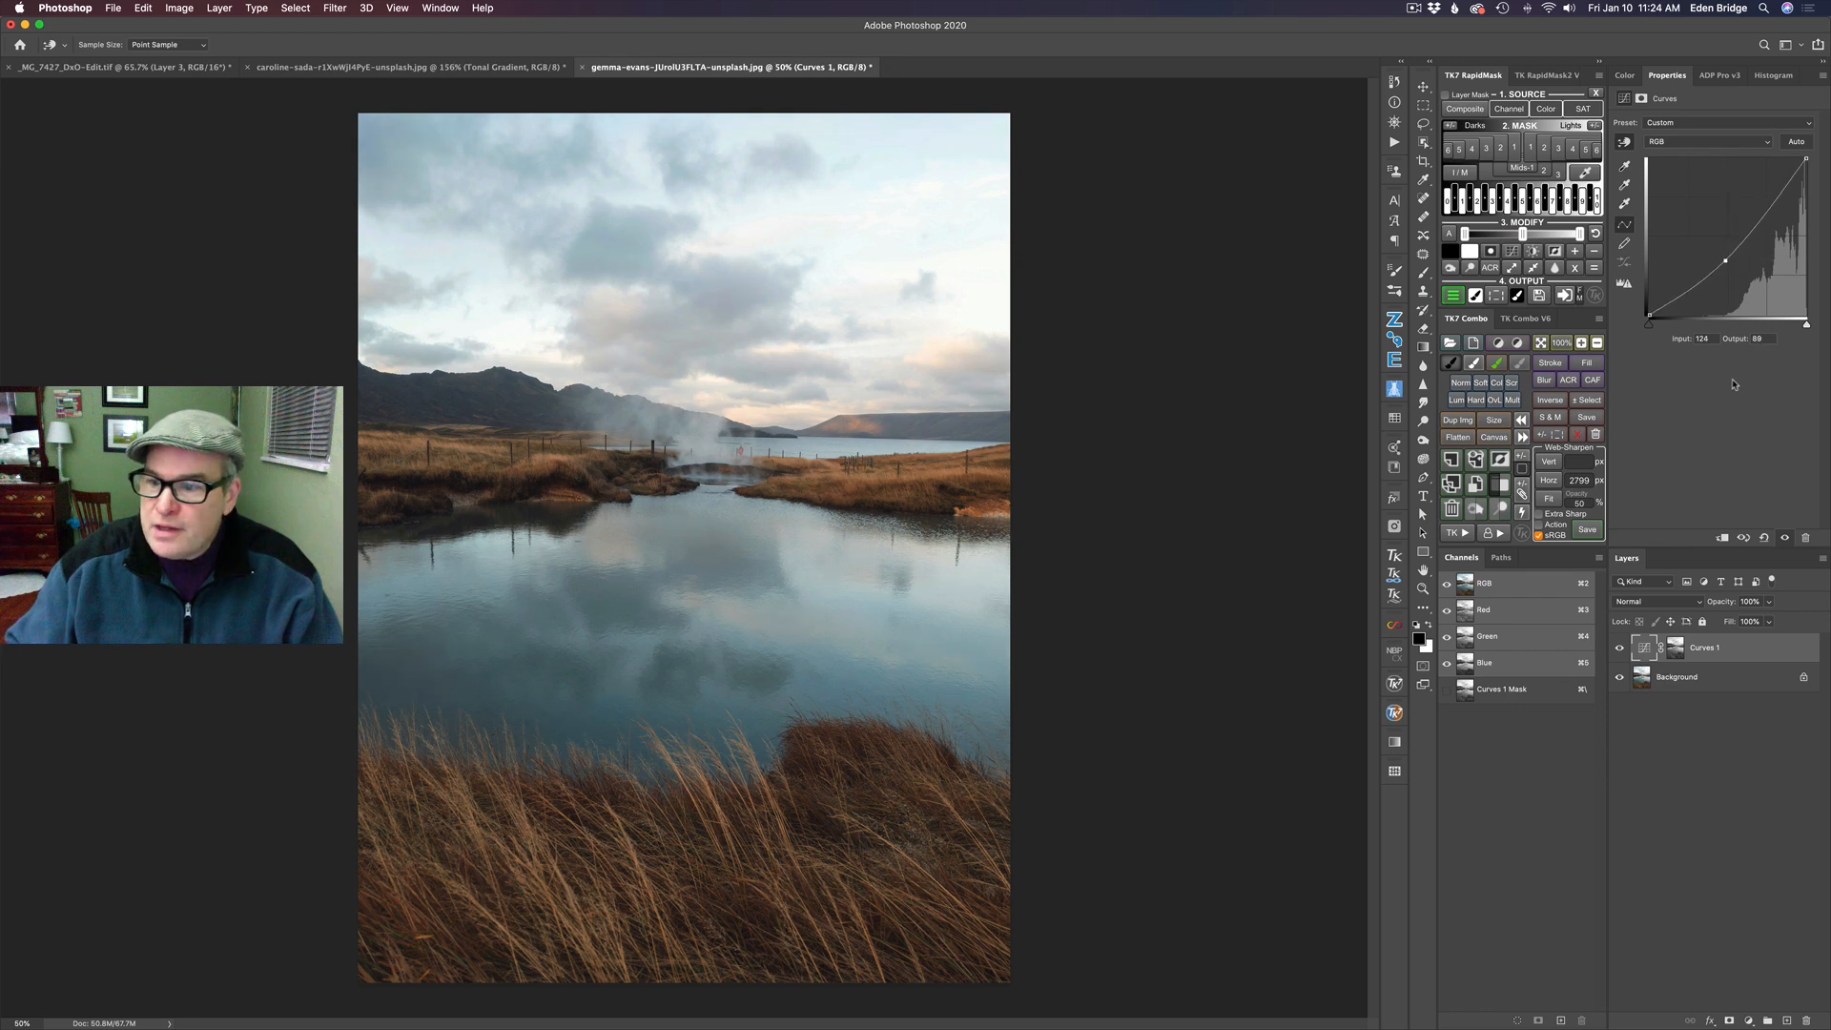
# - Toggle the Lights 1 Curves layer off and on to compare the photo with and without the darkening
pyautogui.click(1619, 649)
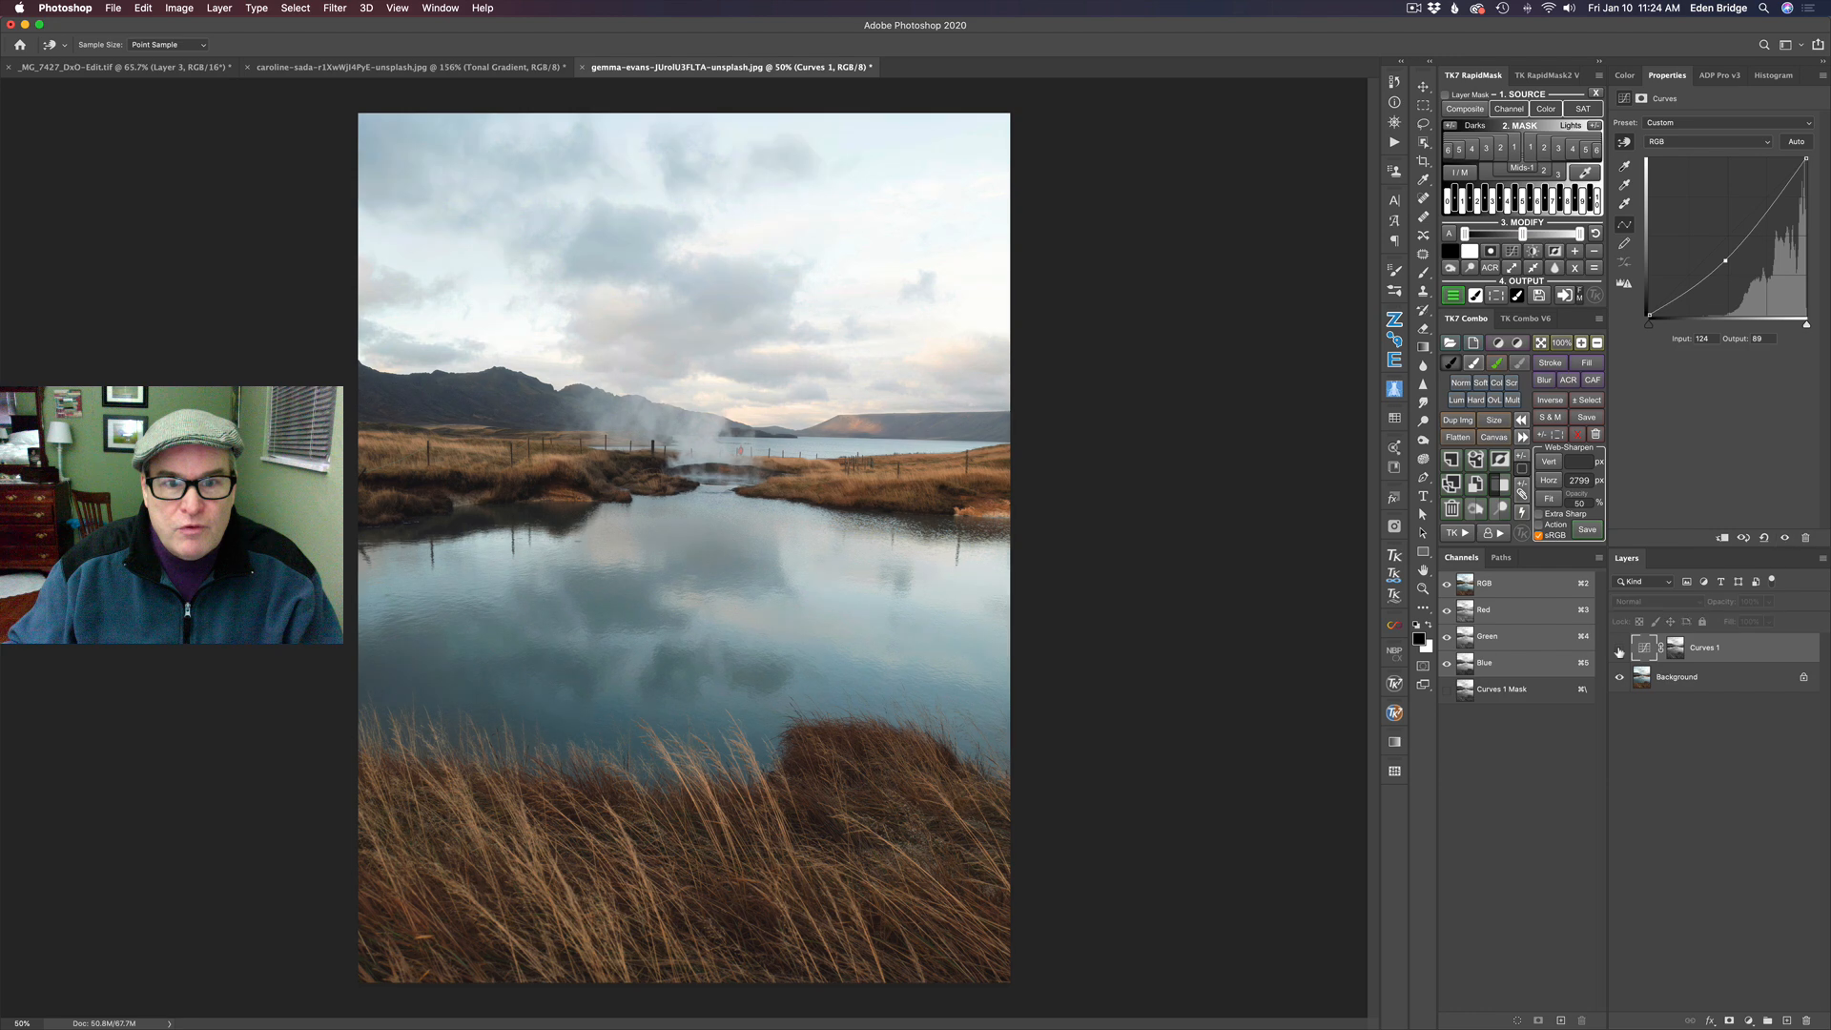
pyautogui.click(1618, 650)
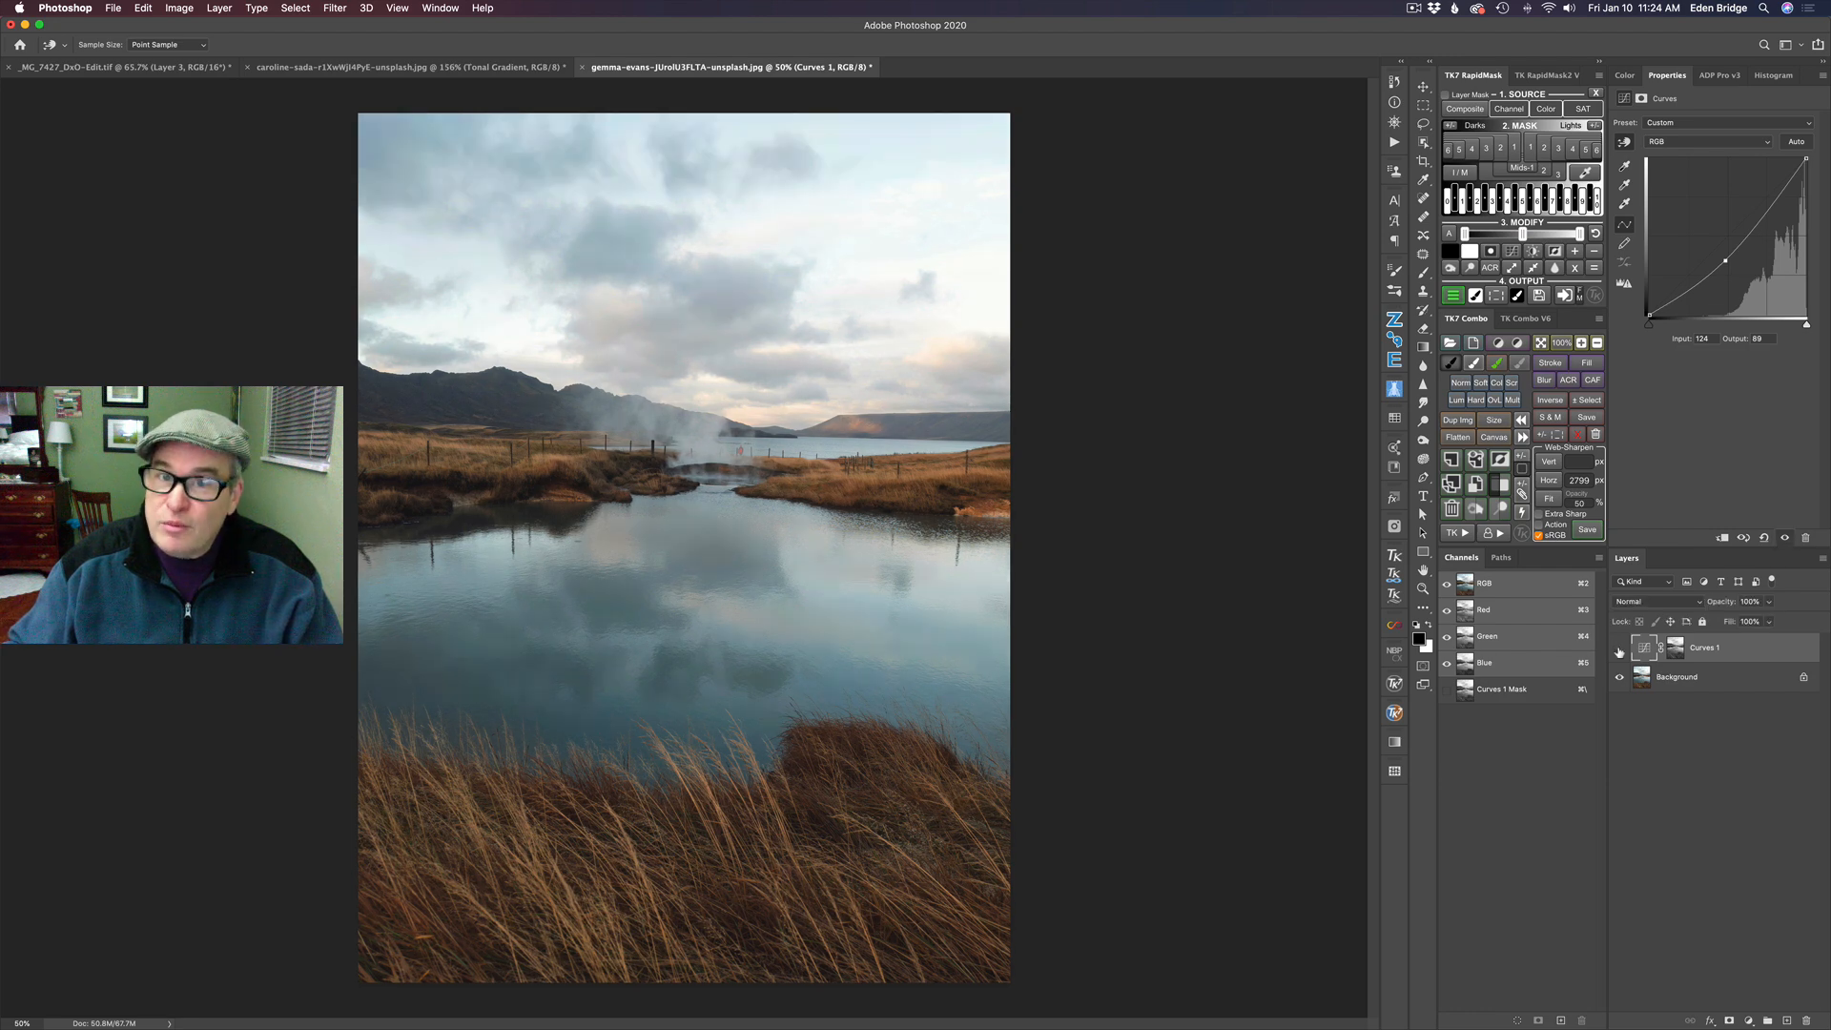
pyautogui.click(1618, 650)
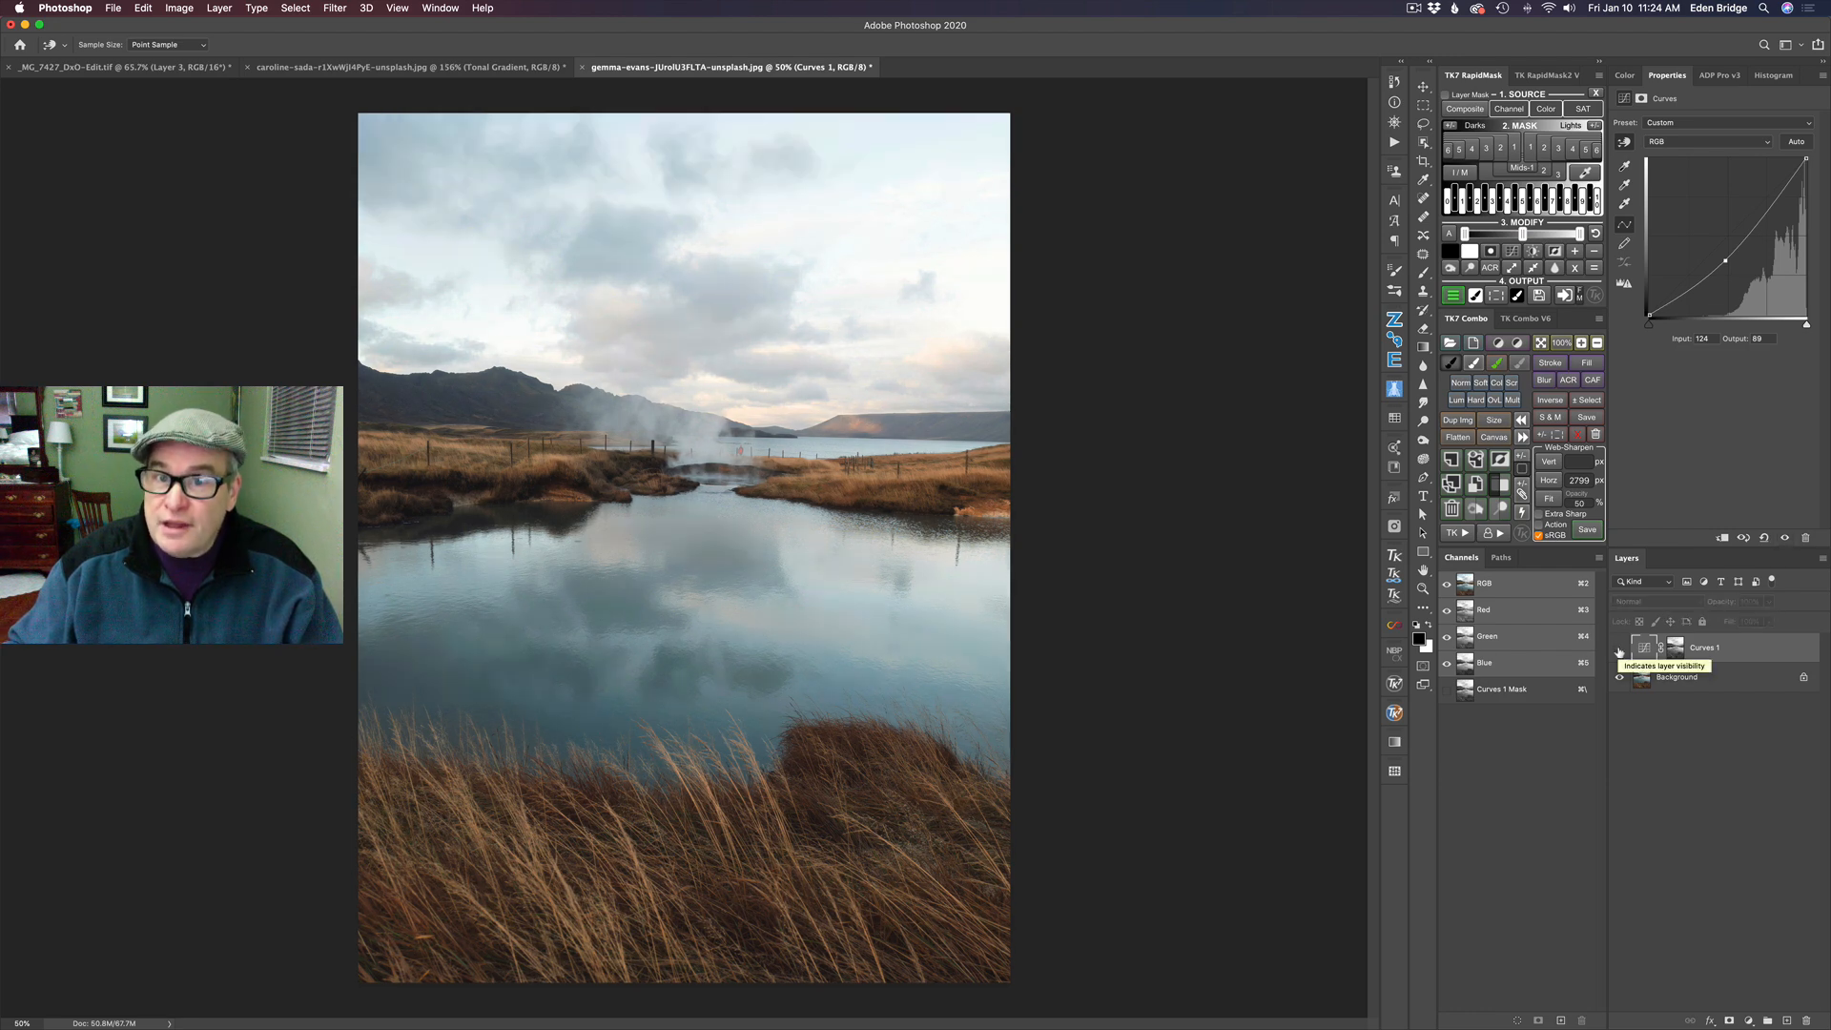
pyautogui.click(1619, 651)
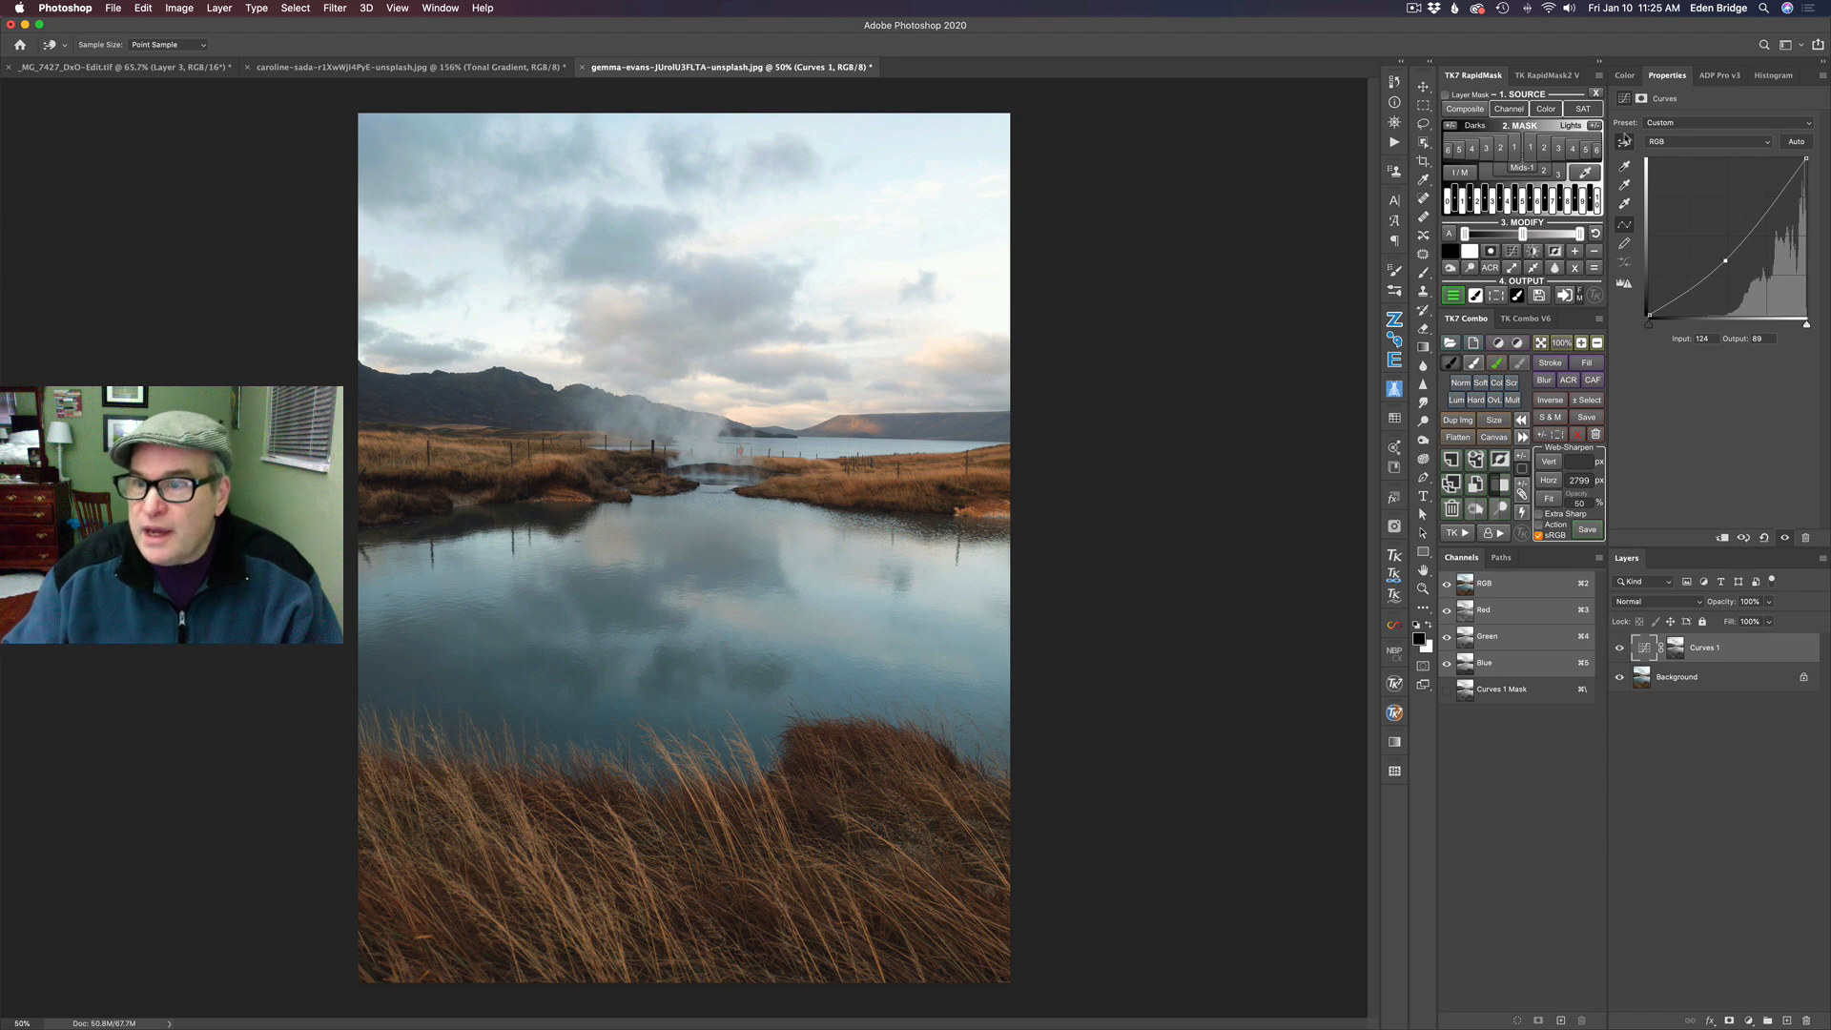
# - Add a Curves layer masked by Lights 2 and lower its midpoint to about input 126, output 106
pyautogui.click(1545, 149)
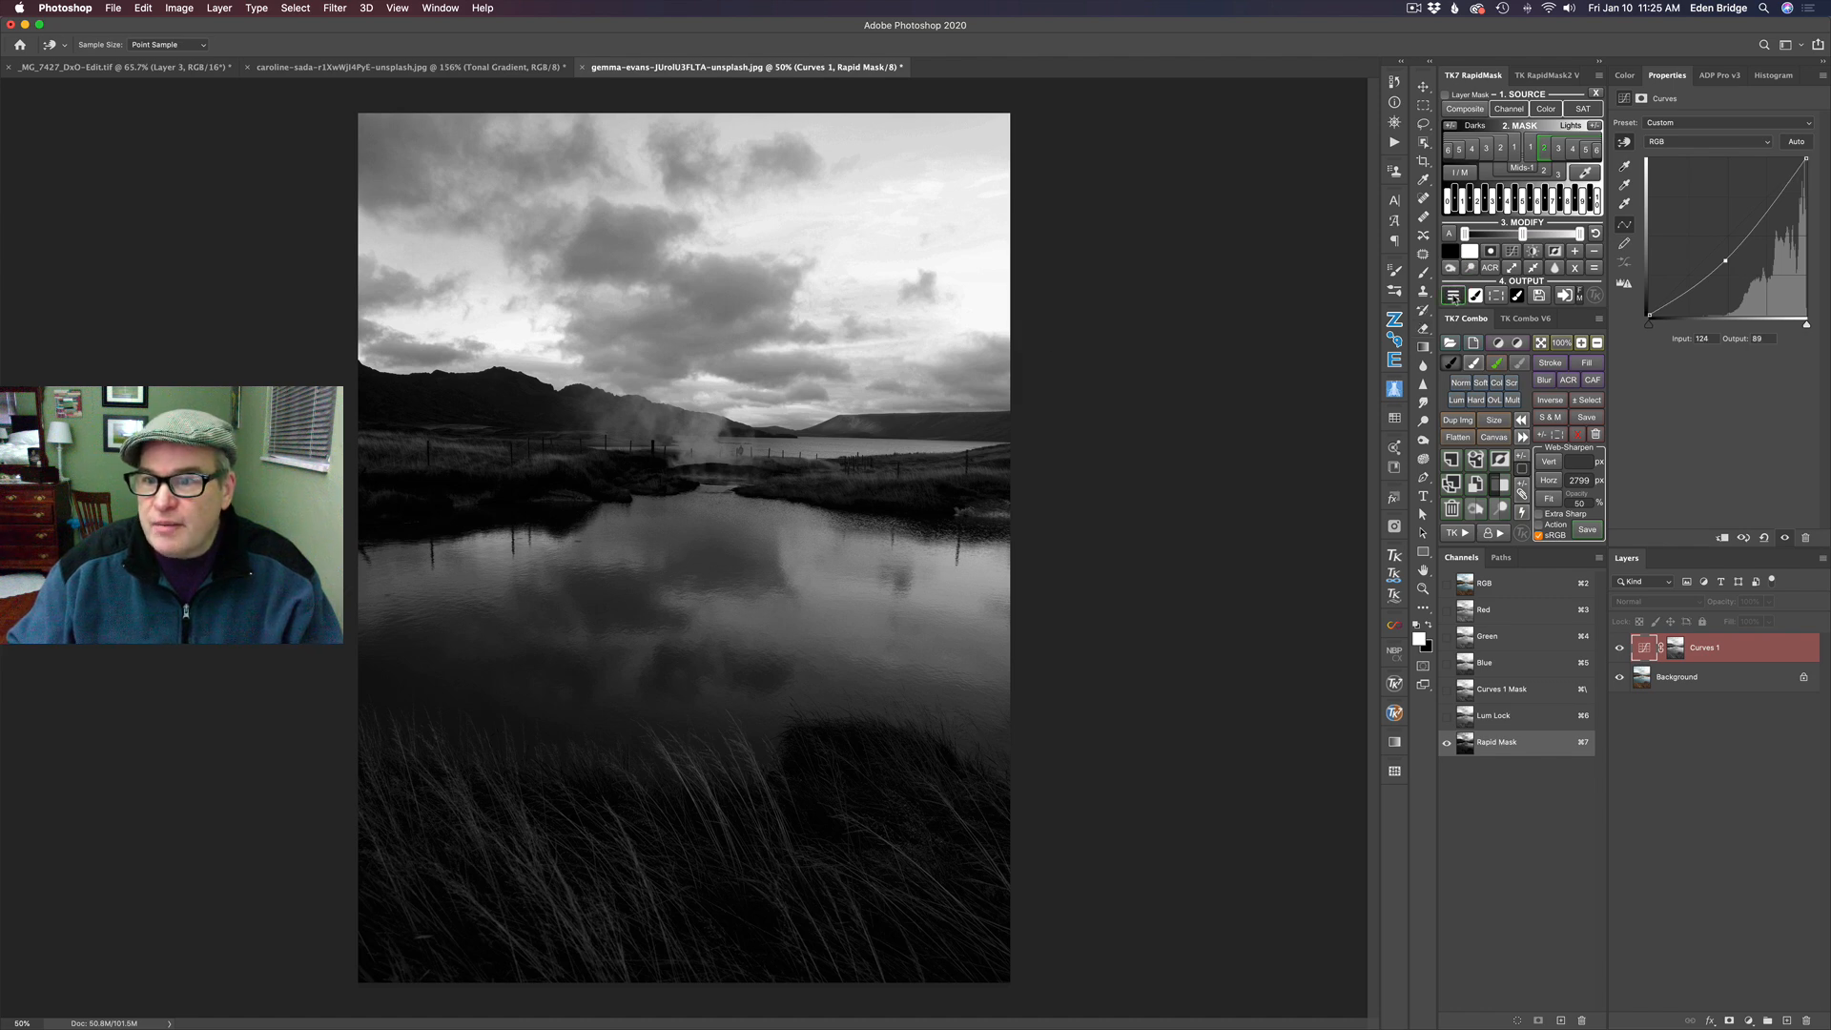
pyautogui.click(1452, 297)
pyautogui.click(1488, 96)
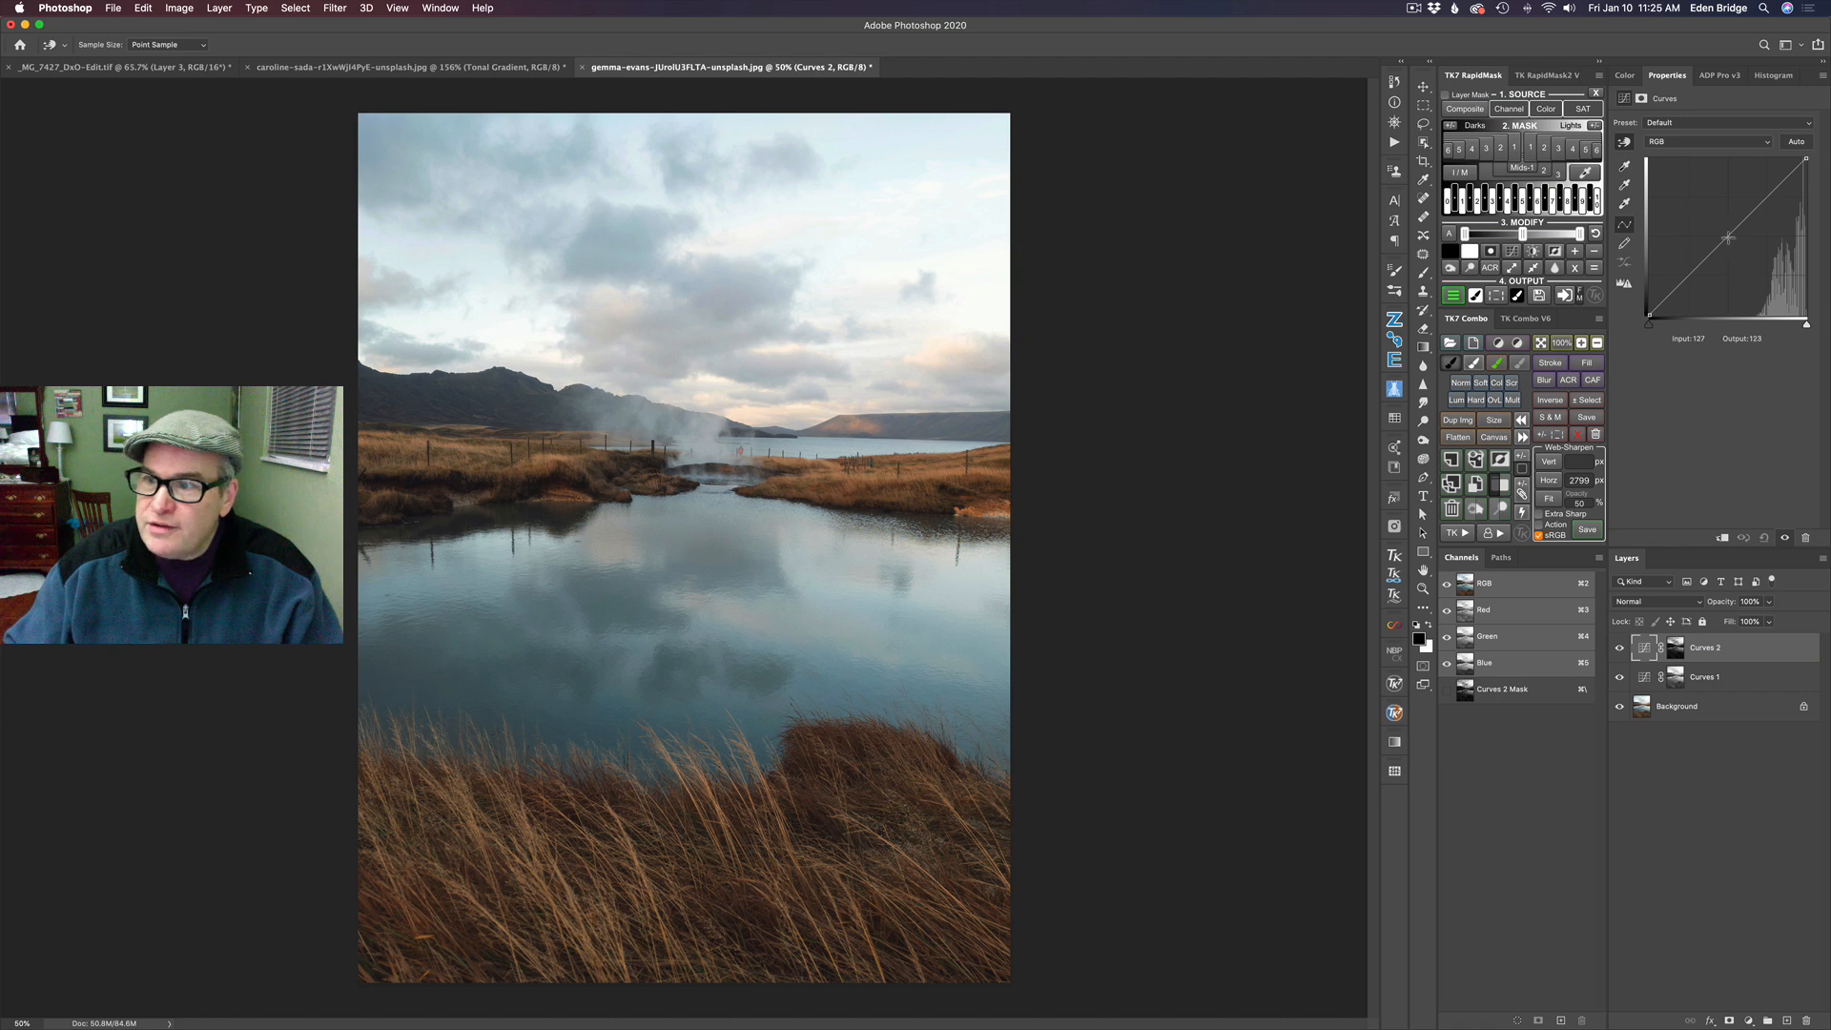
pyautogui.moveTo(1727, 237); pyautogui.dragTo(1726, 249)
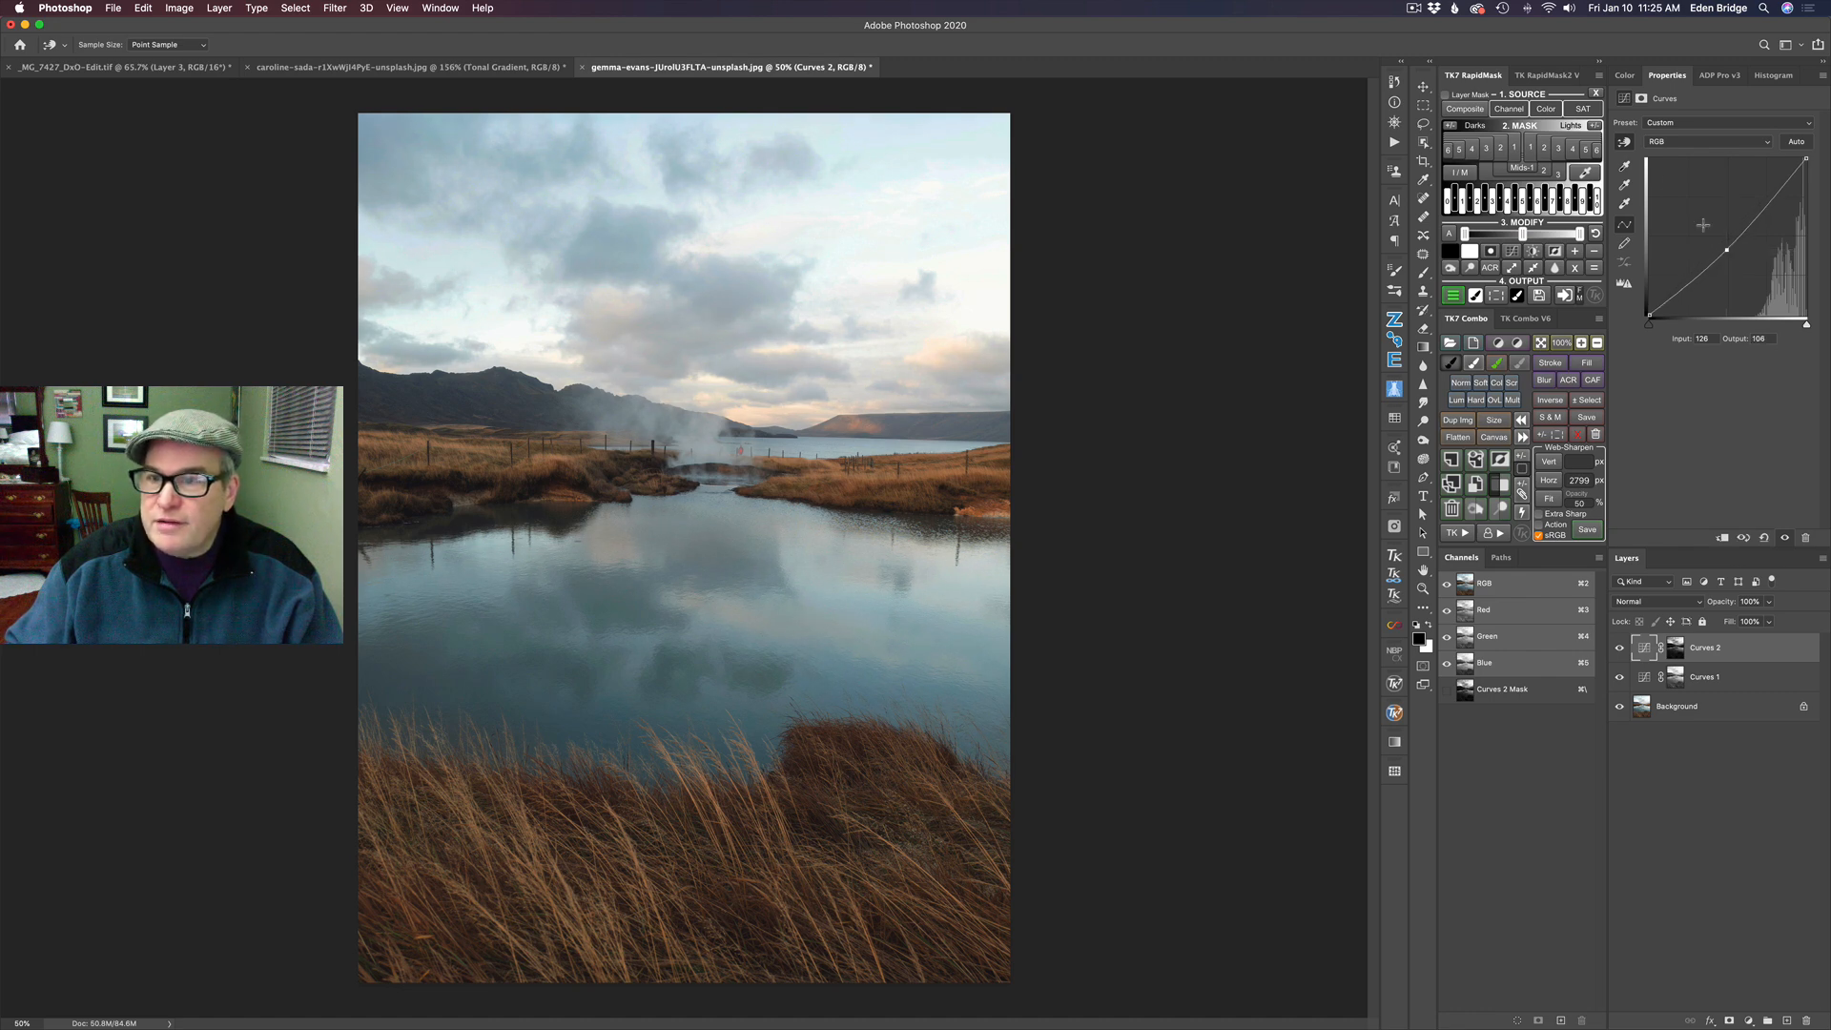
# - Add a Curves layer masked by Lights 3 and darken it with a midpoint at about input 129, output 98
pyautogui.click(1560, 151)
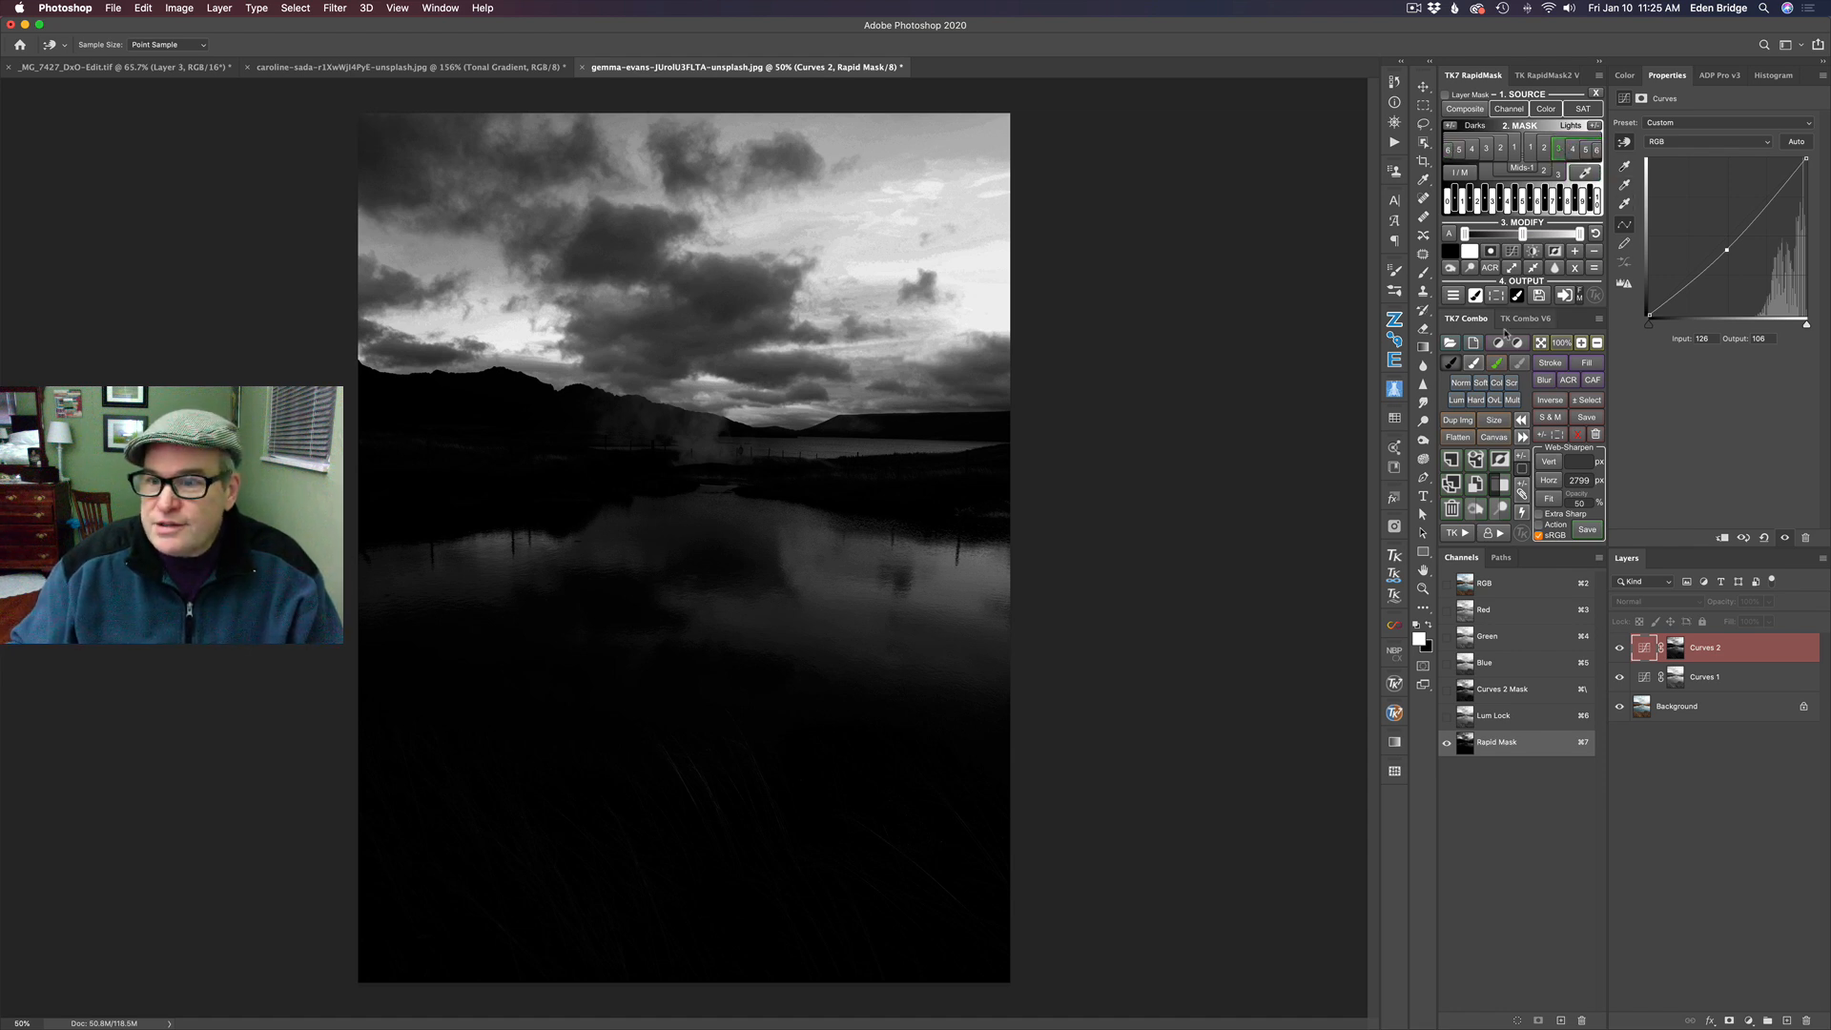
pyautogui.click(1453, 295)
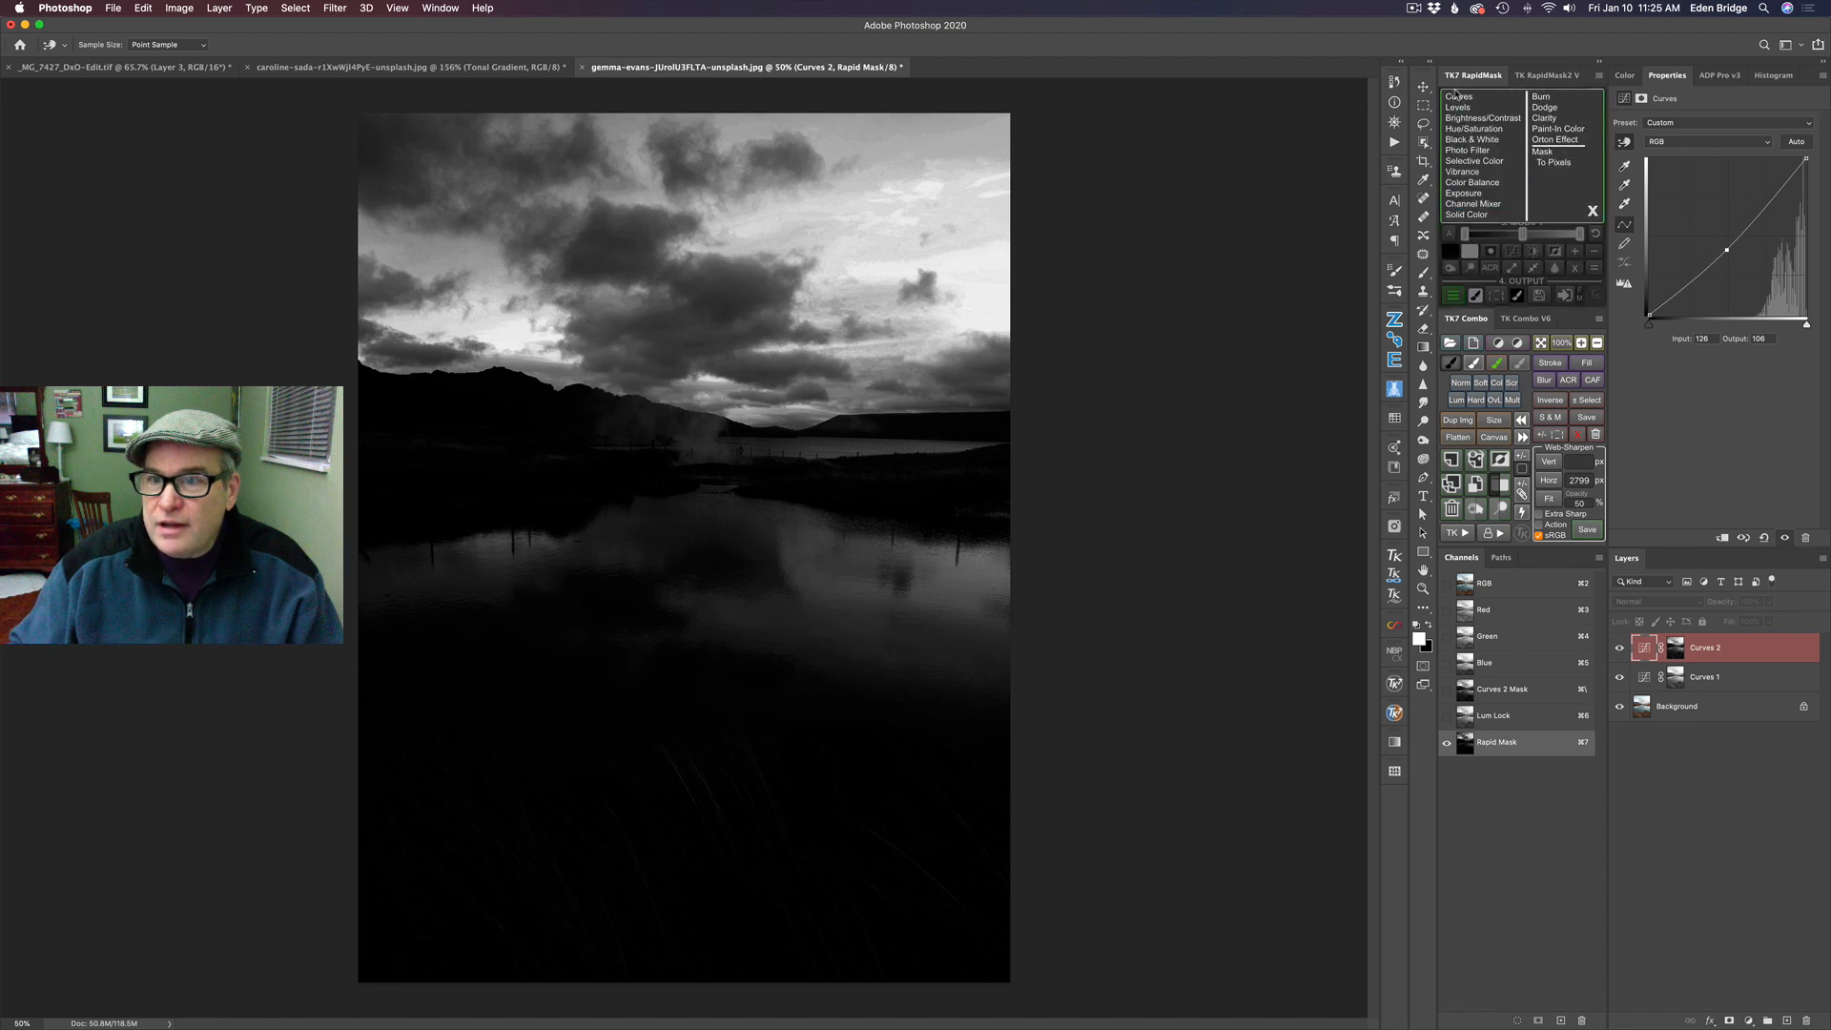
pyautogui.click(1458, 96)
pyautogui.moveTo(1733, 233); pyautogui.dragTo(1741, 253)
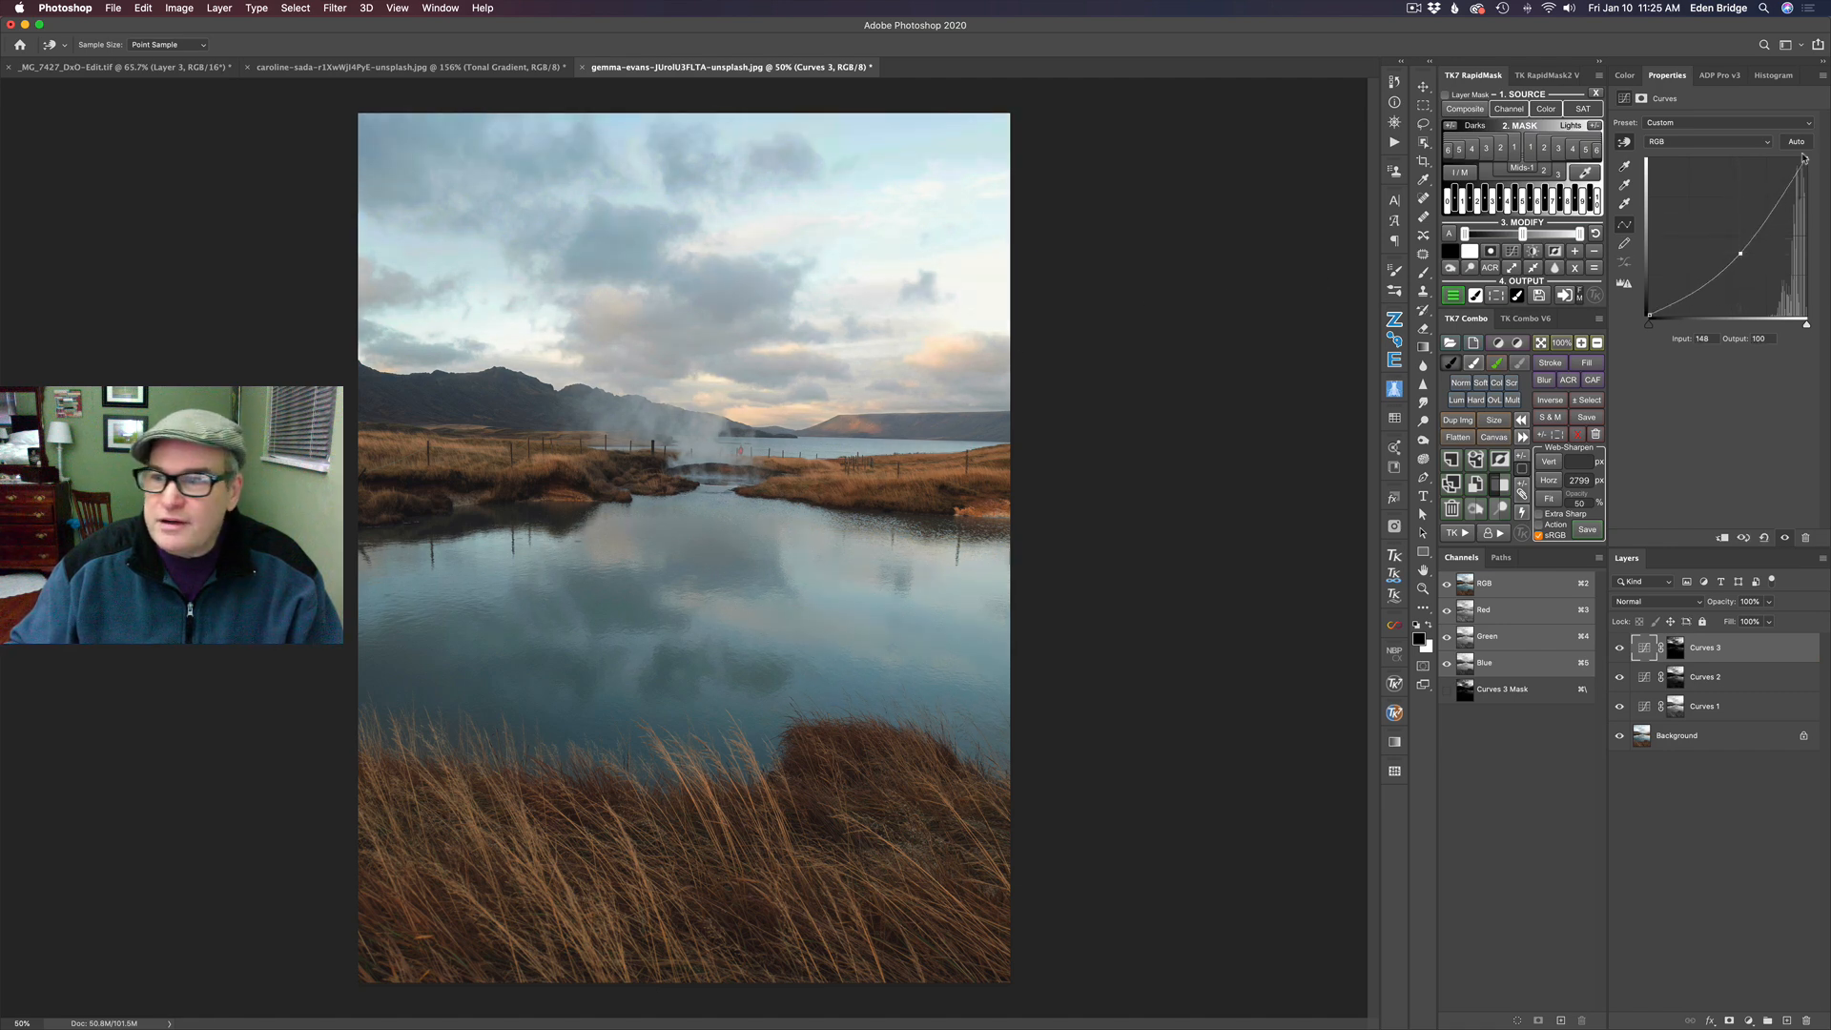
pyautogui.moveTo(1741, 254); pyautogui.dragTo(1729, 254)
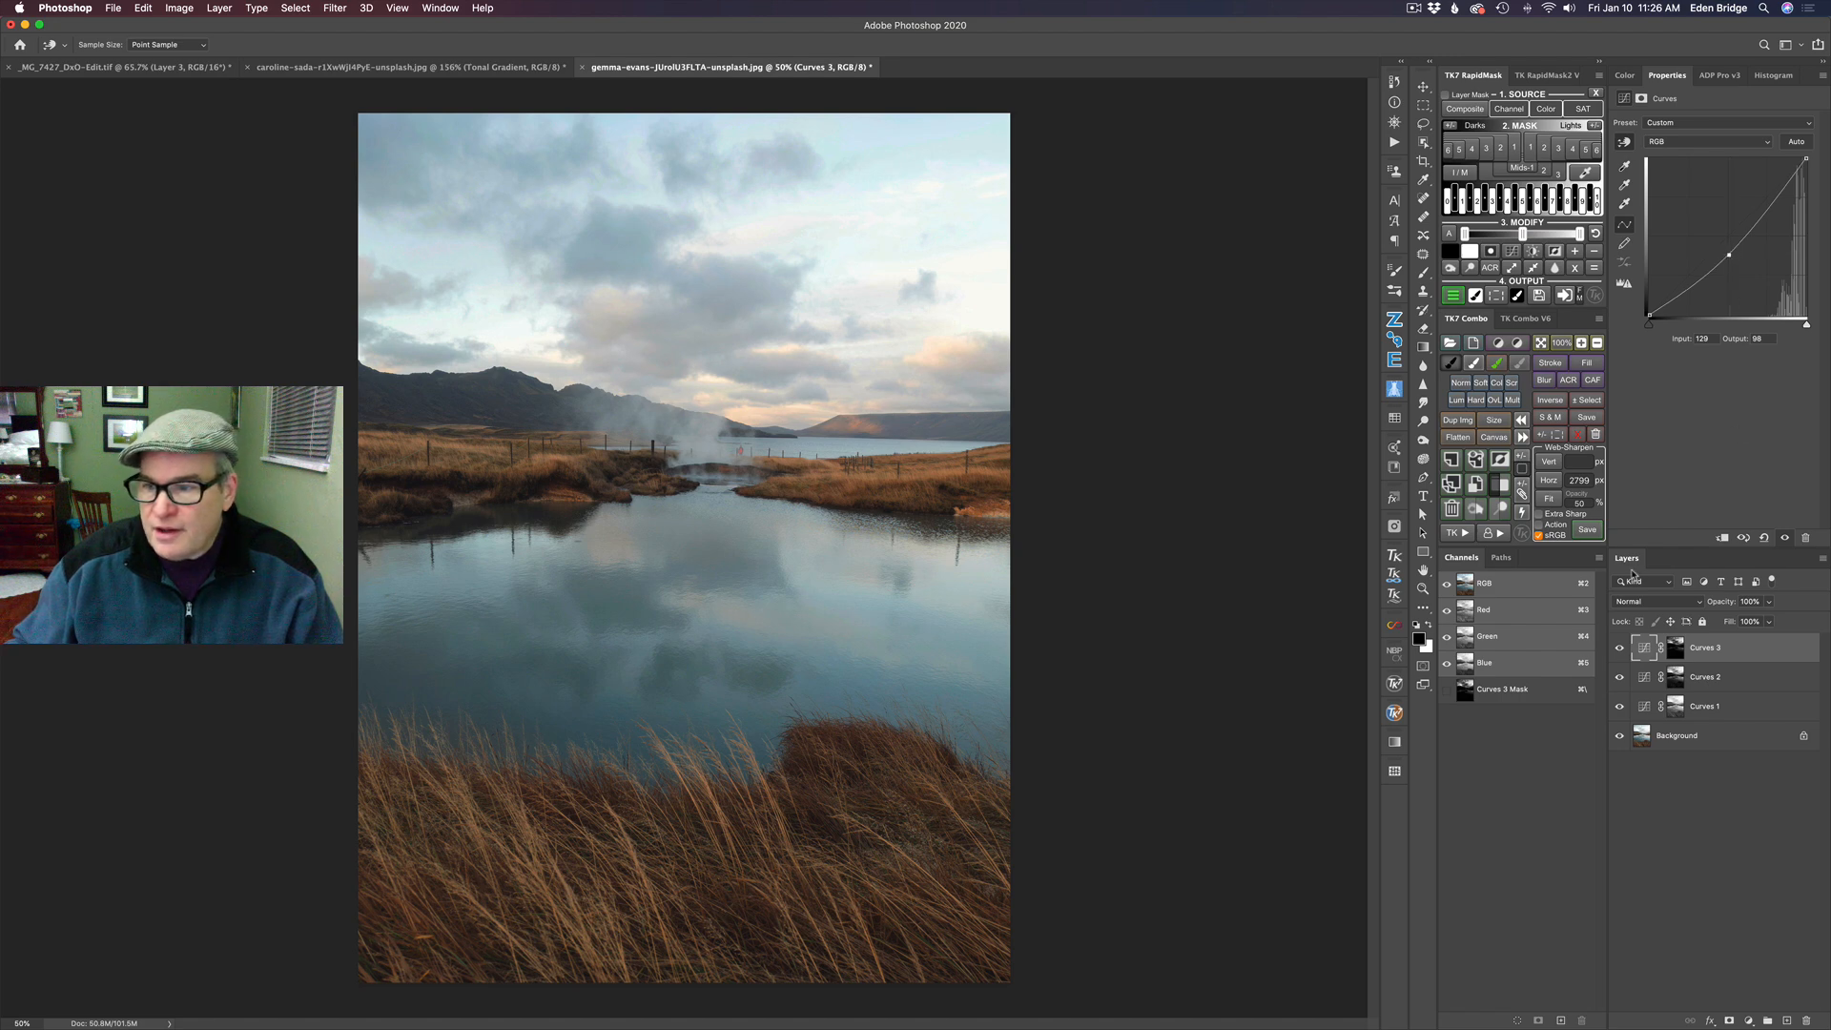
# - Toggle the Lights 3 Curves layer off and on repeatedly to compare its effect on the sky
pyautogui.click(1620, 649)
pyautogui.click(1619, 648)
pyautogui.click(1620, 649)
pyautogui.click(1619, 649)
pyautogui.click(1619, 649)
pyautogui.click(1619, 649)
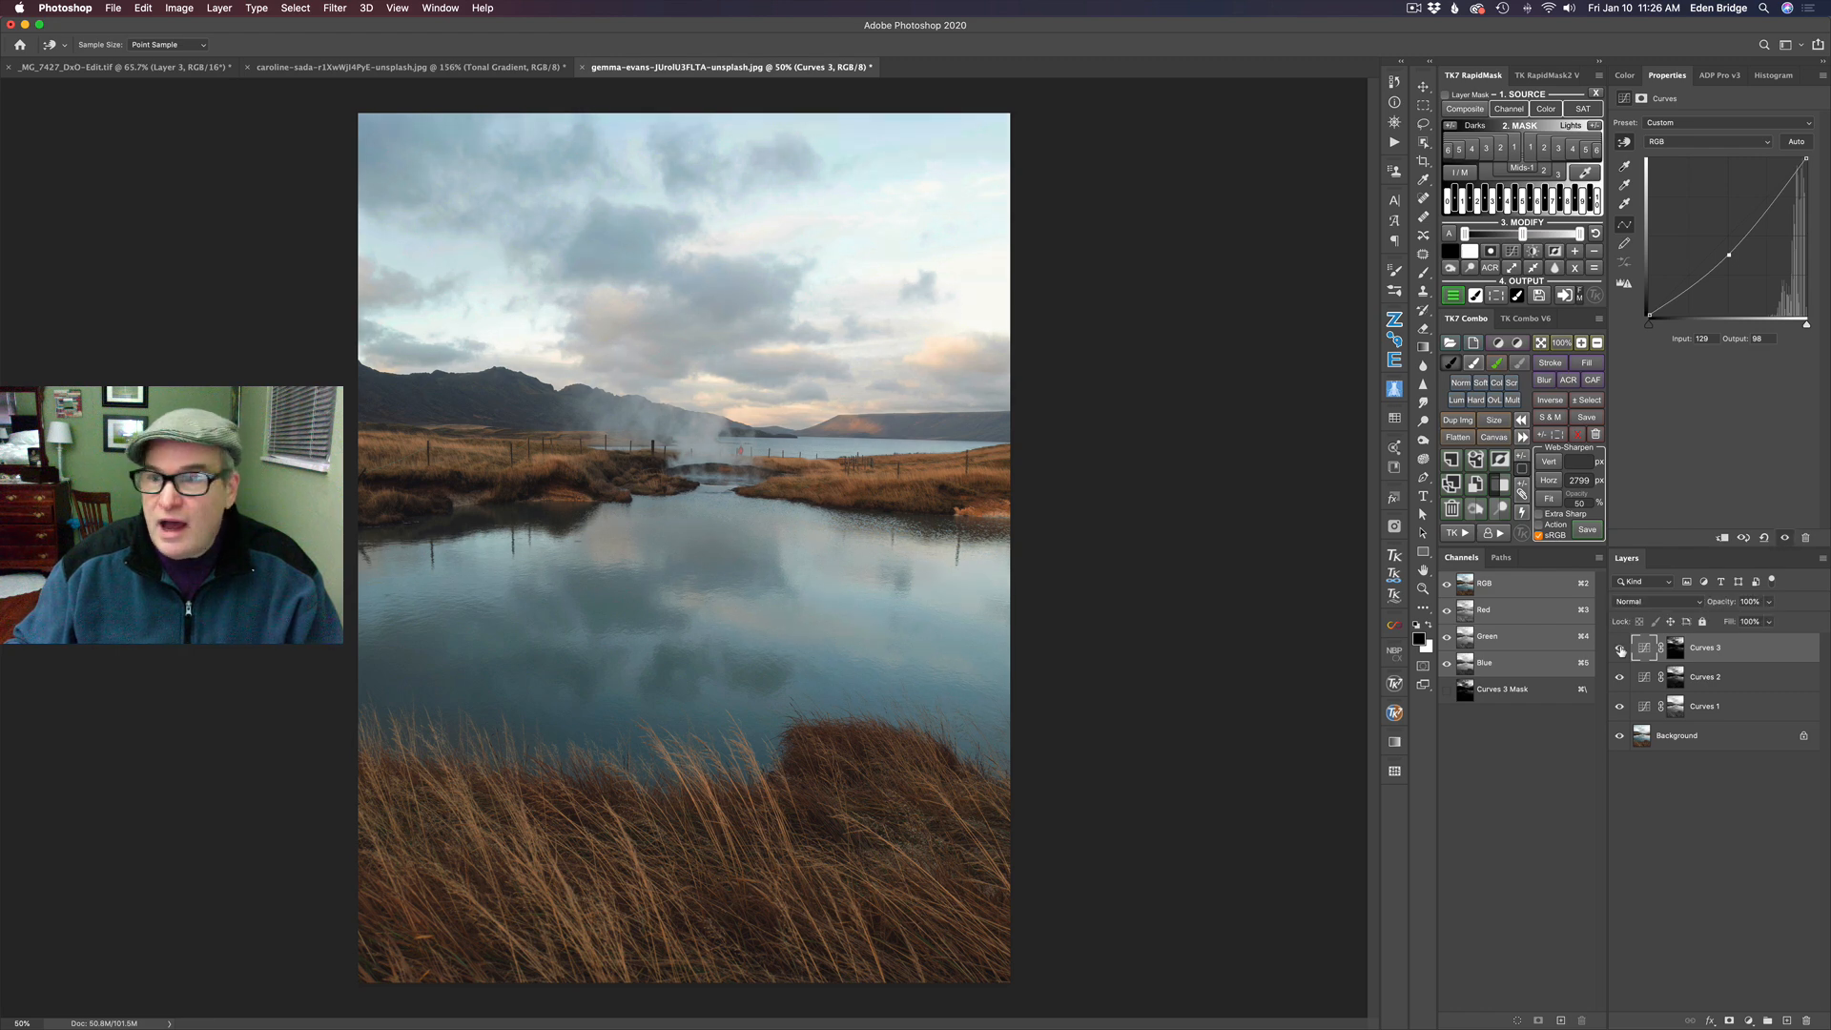
# - Compare the photo with and without the Lights 3 Curves layer, and with all Curves layers hidden and shown
pyautogui.click(1620, 648)
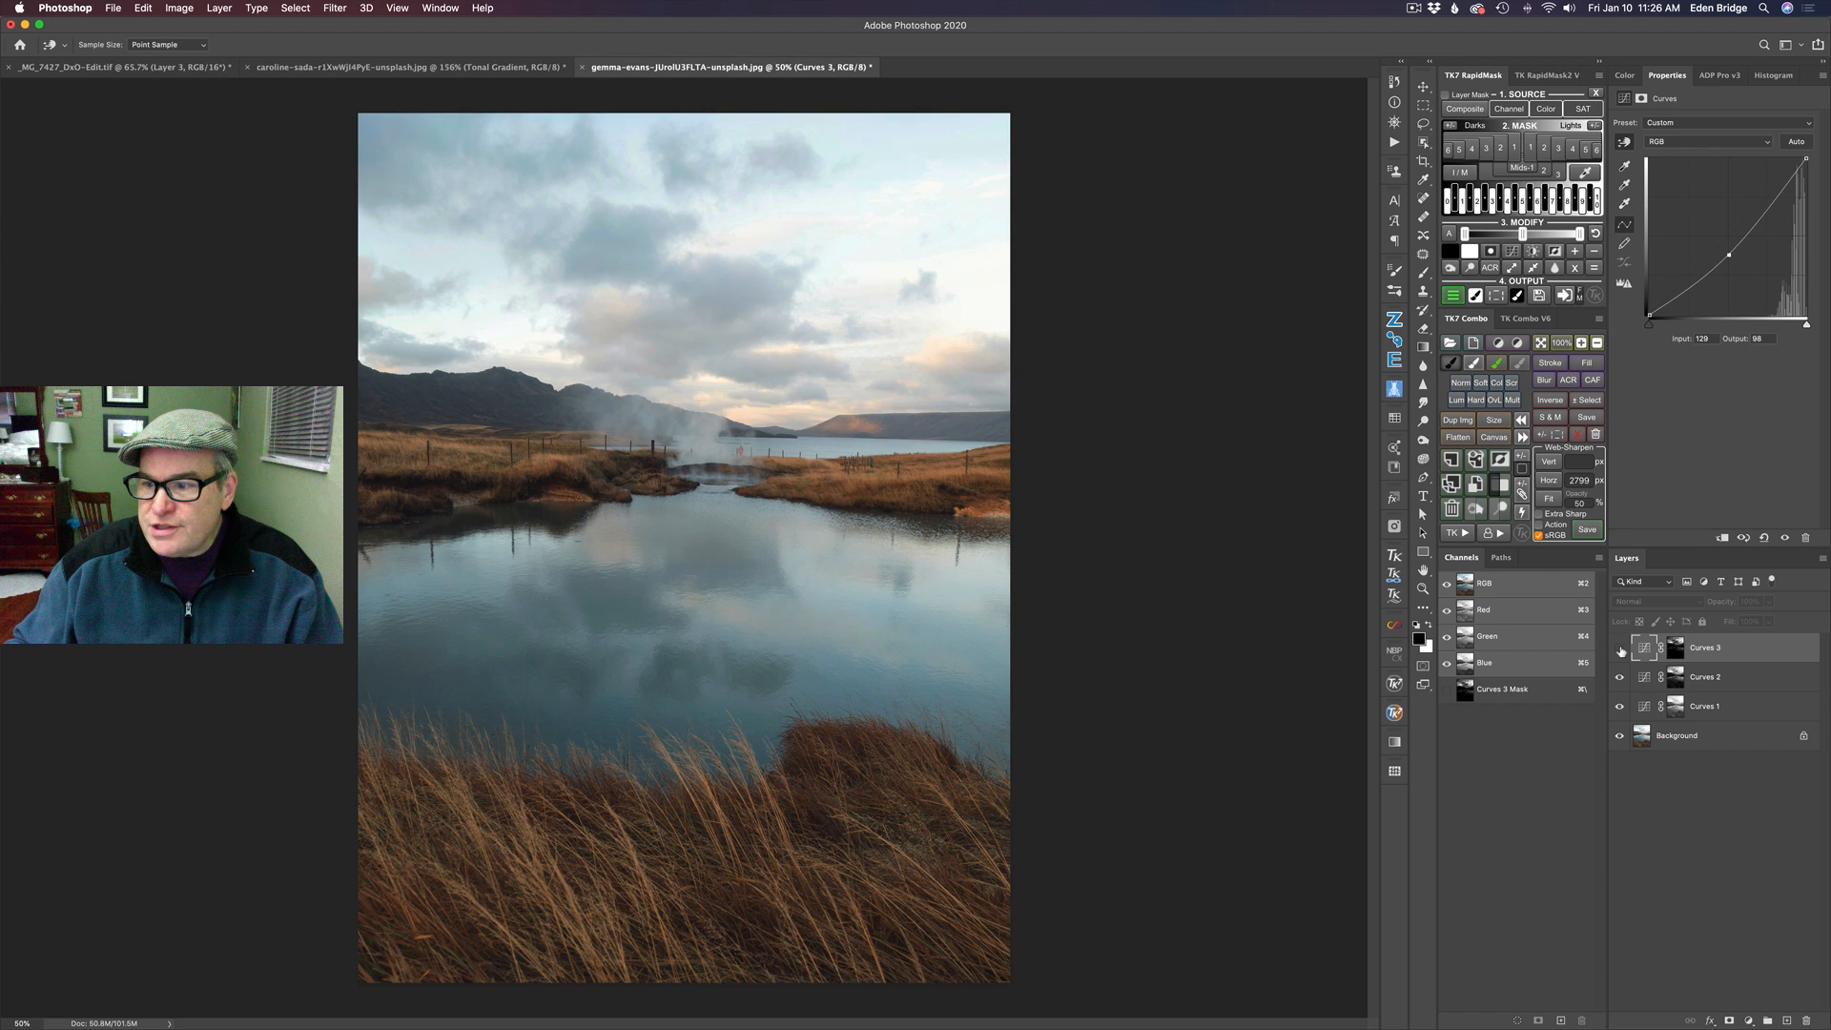
pyautogui.click(1620, 649)
pyautogui.click(1620, 648)
pyautogui.click(1620, 649)
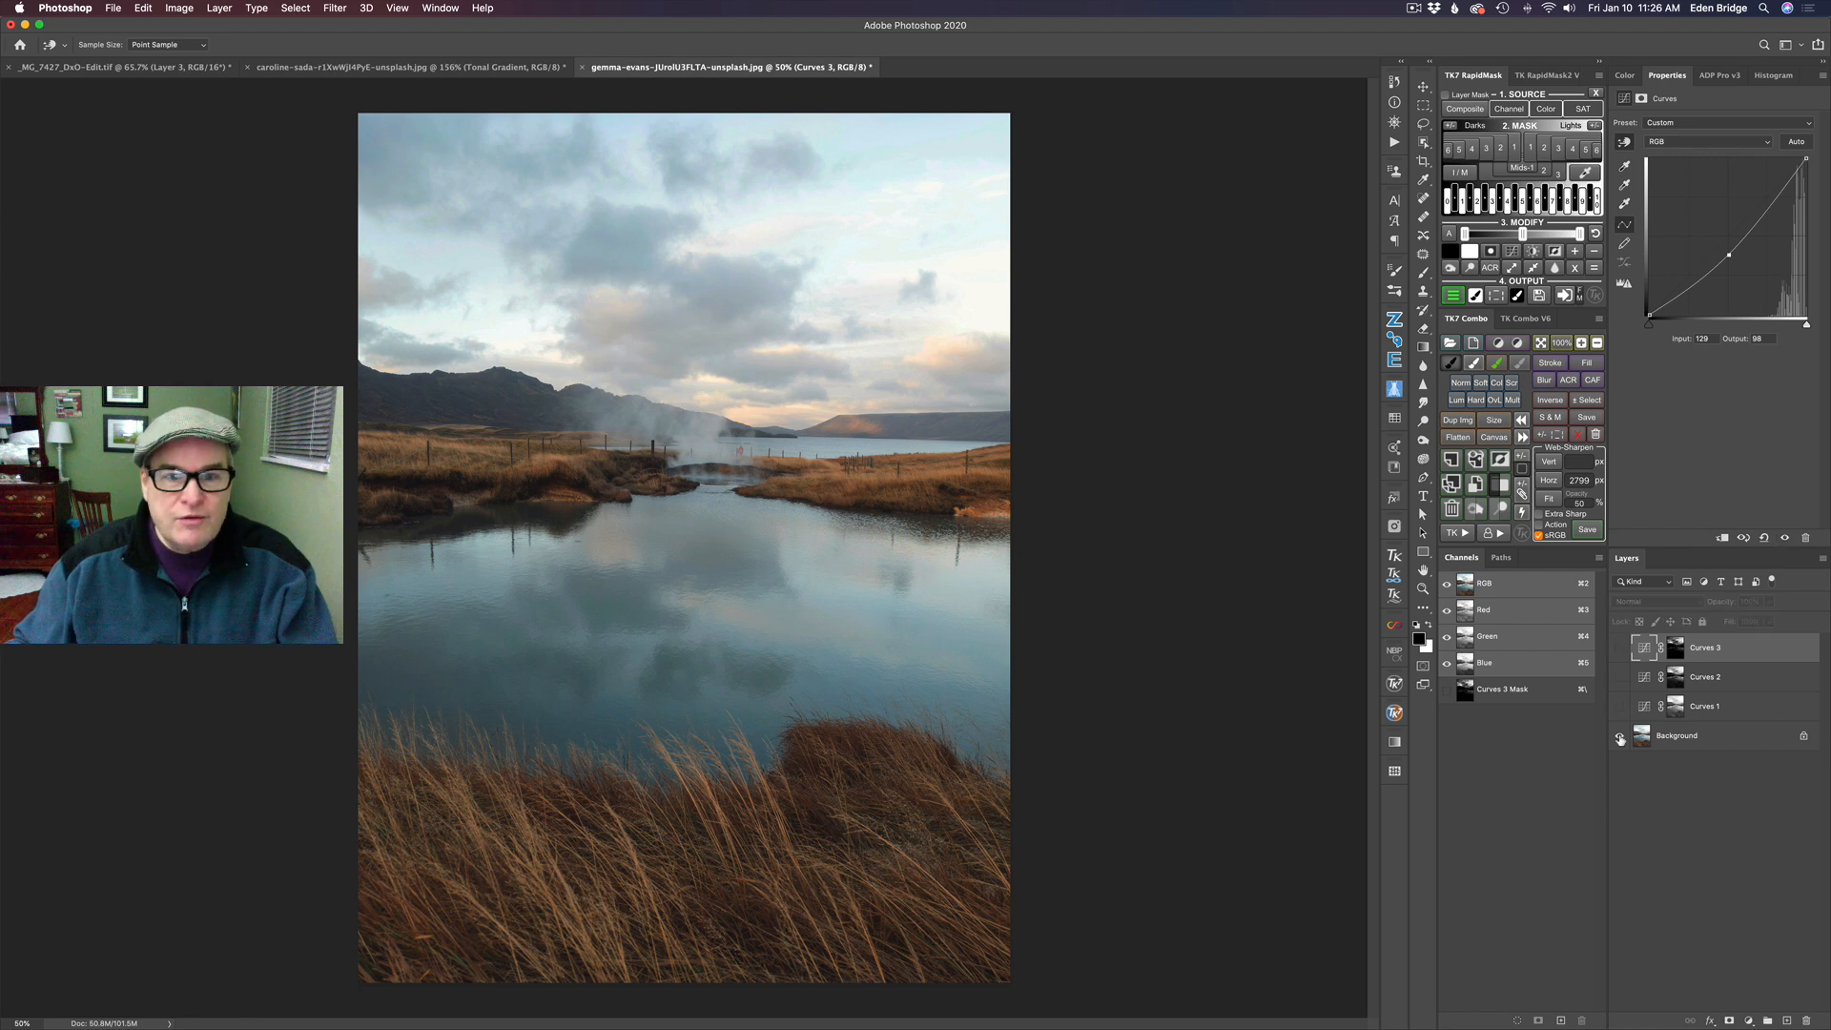
pyautogui.keyDown('alt'); pyautogui.click(1620, 737); pyautogui.keyUp('alt')
pyautogui.keyDown('alt'); pyautogui.click(1620, 738); pyautogui.keyUp('alt')
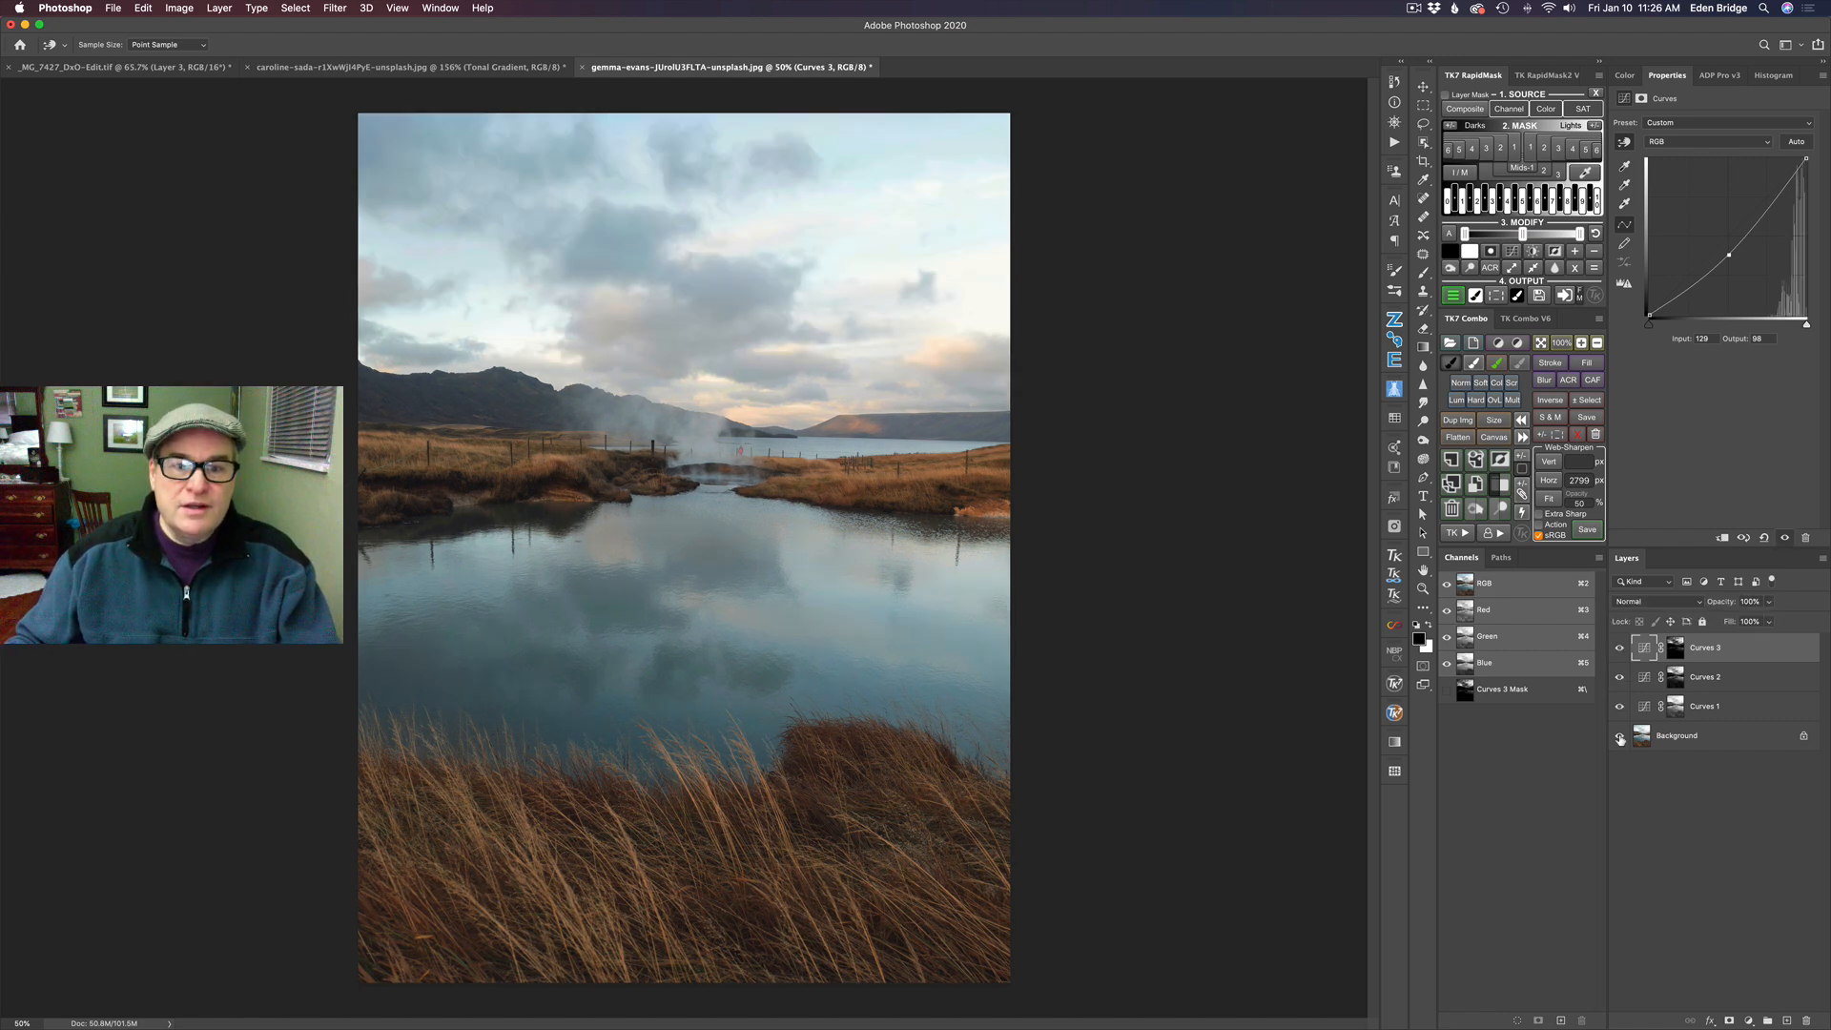
pyautogui.keyDown('alt'); pyautogui.click(1620, 737); pyautogui.keyUp('alt')
pyautogui.keyDown('alt'); pyautogui.click(1620, 738); pyautogui.keyUp('alt')
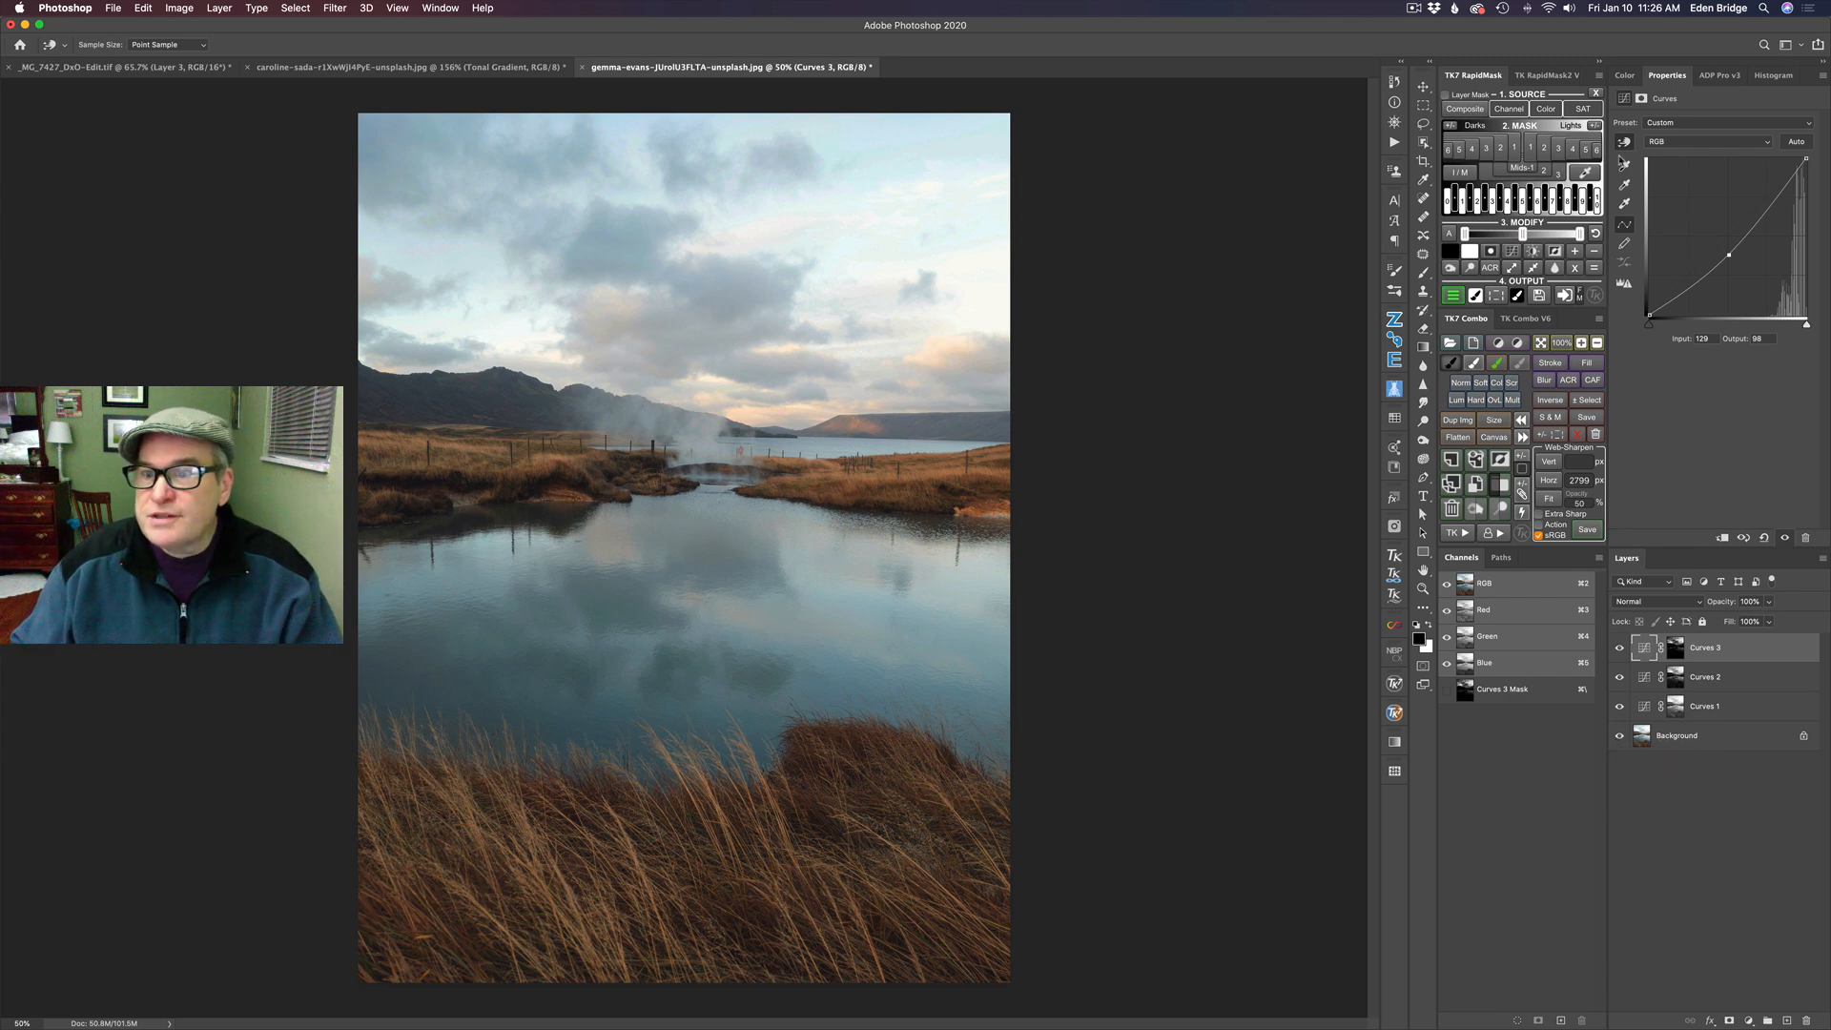
# - Add a Curves layer masked by Lights 4, darken it with a midpoint at about input 148, output 93, and compare its effect
pyautogui.click(1574, 156)
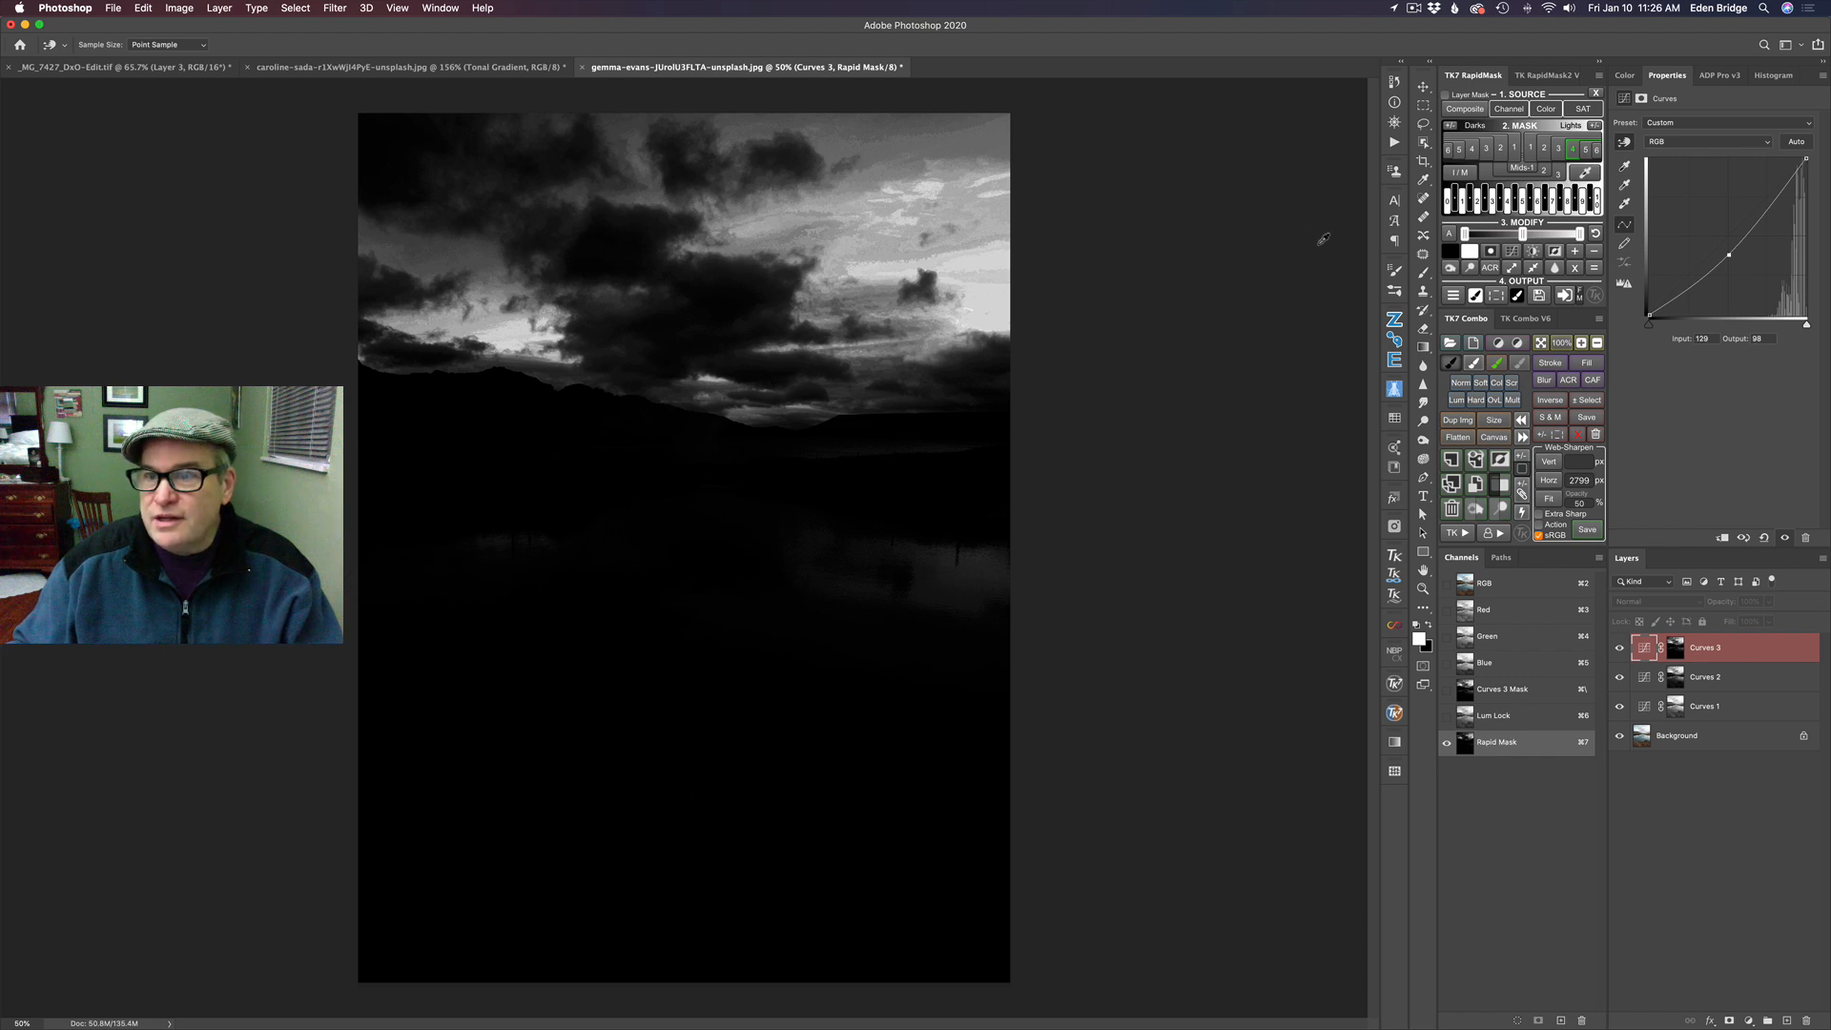
pyautogui.click(1455, 297)
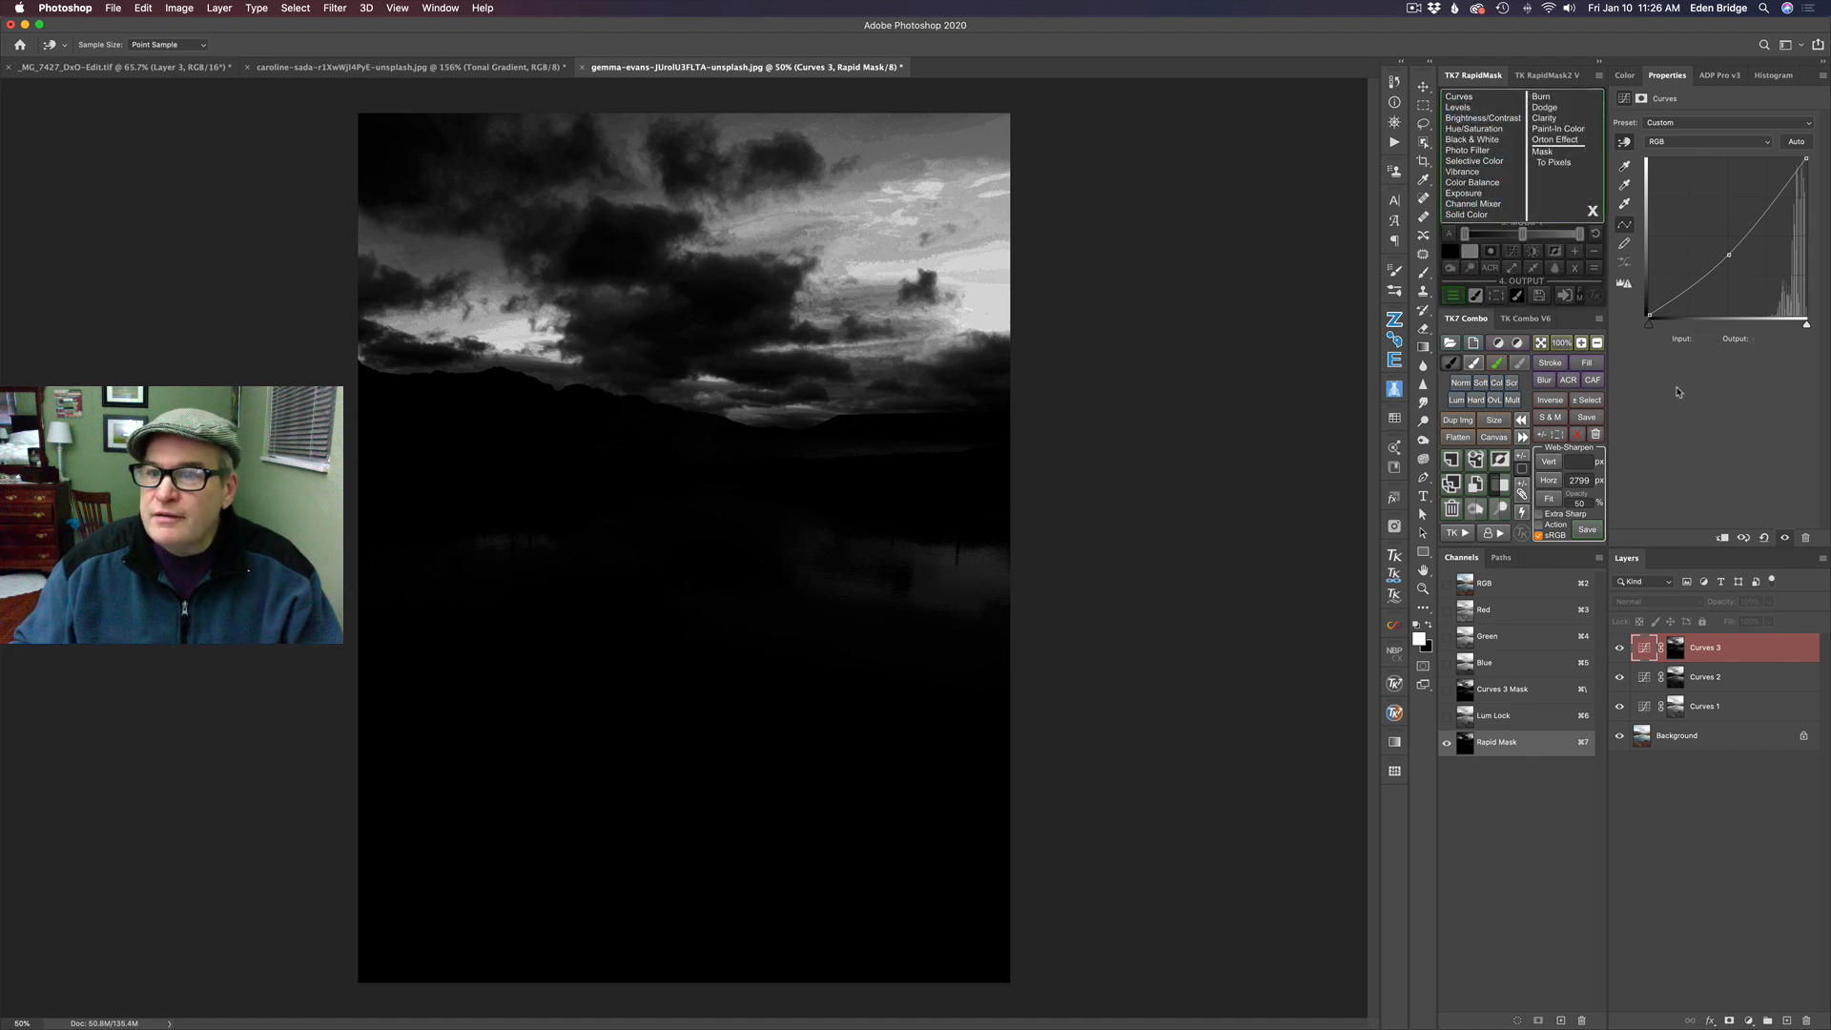
pyautogui.click(1592, 210)
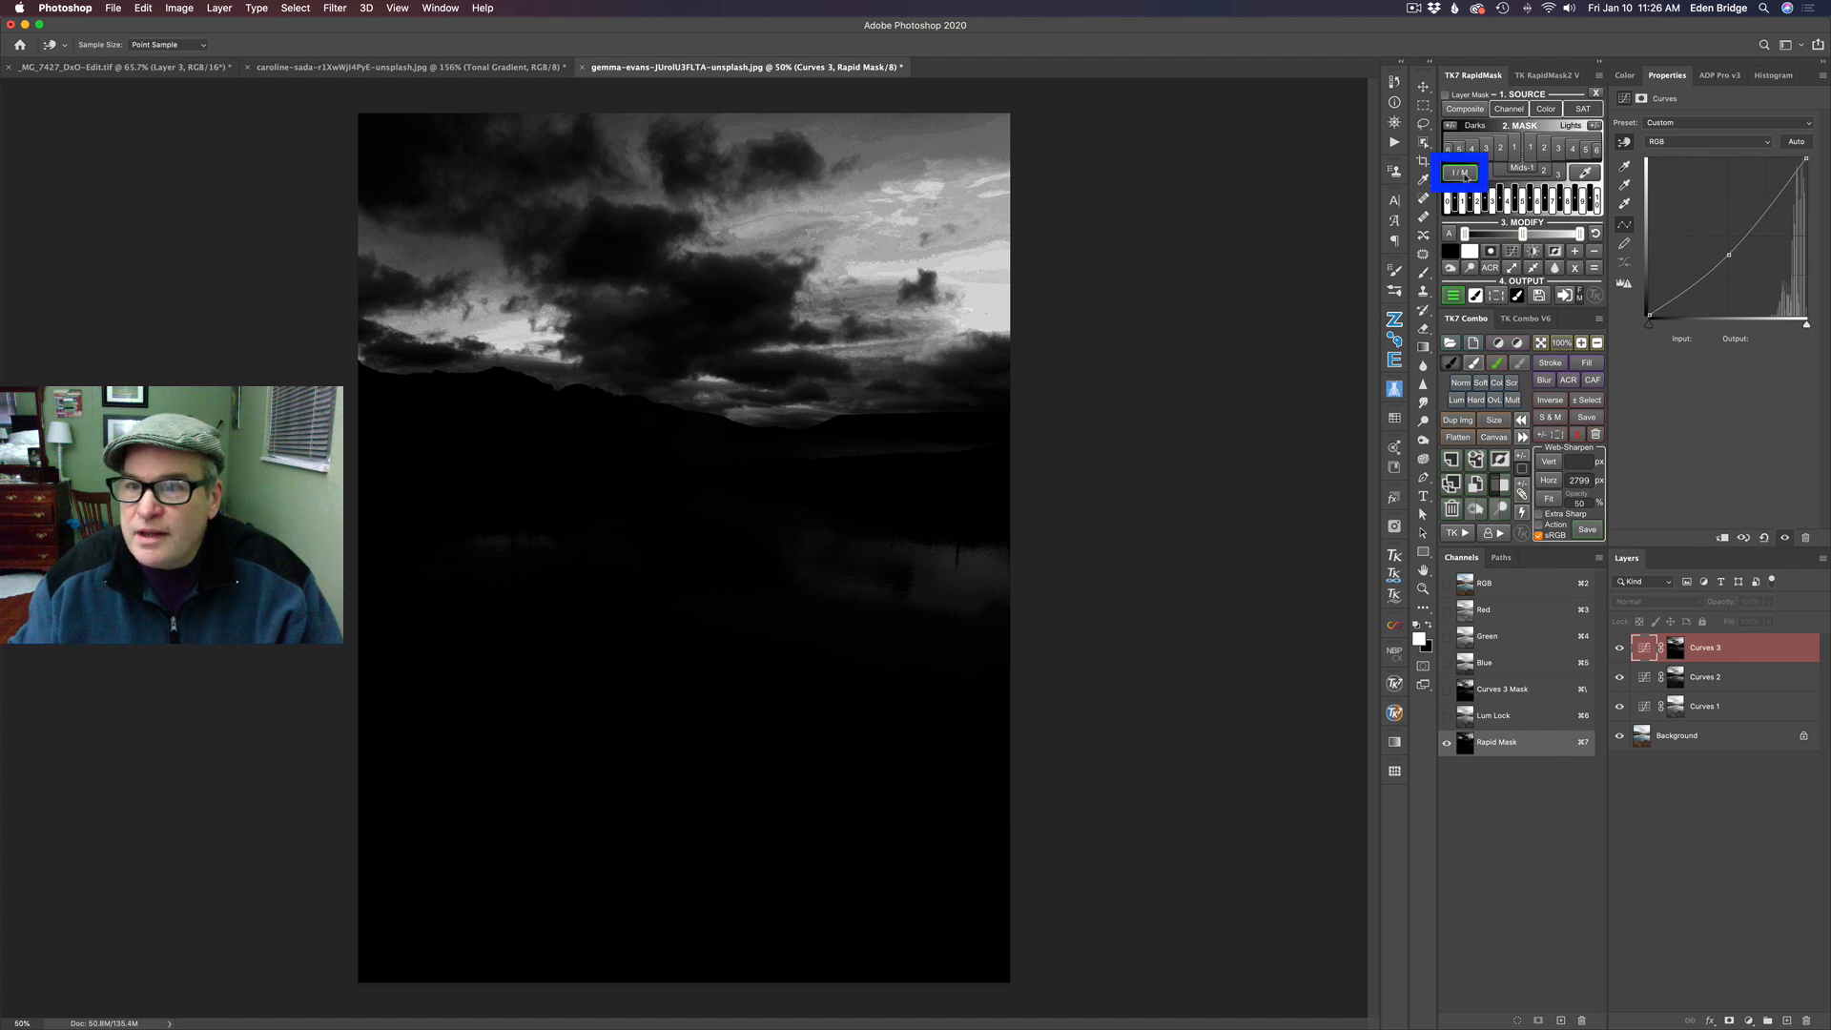
pyautogui.click(1459, 174)
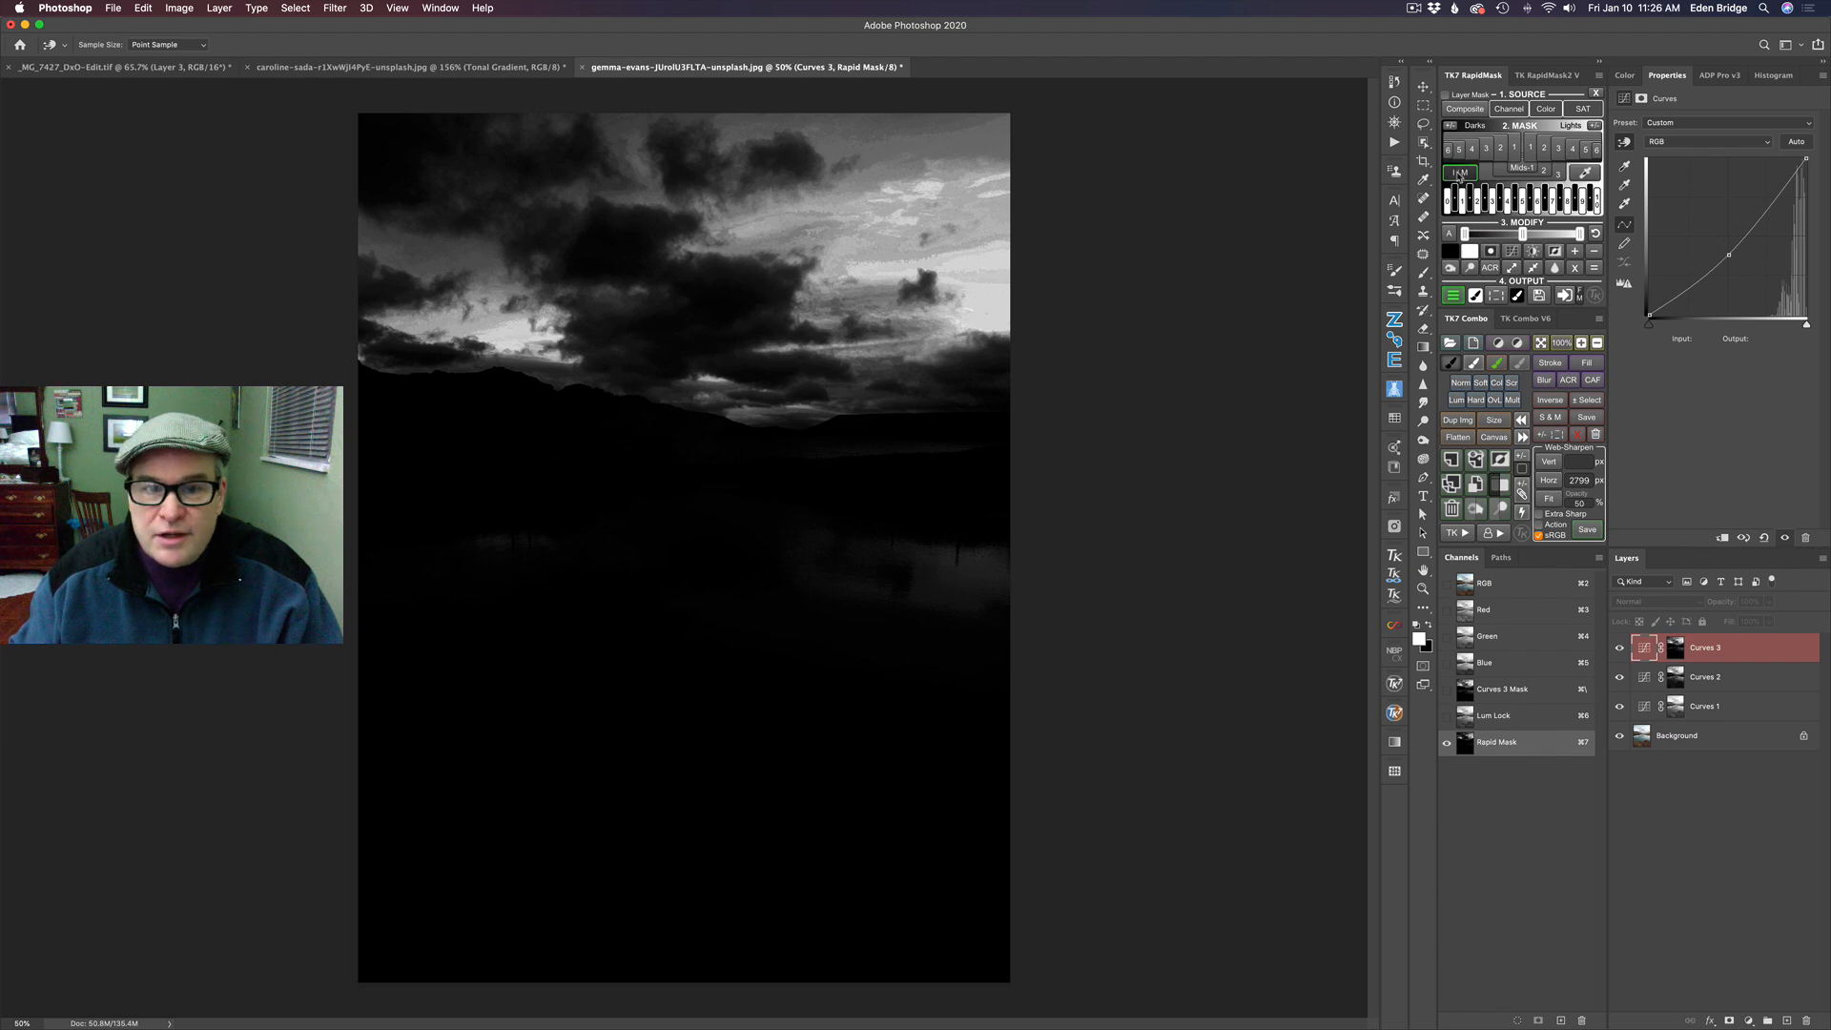
pyautogui.click(1459, 174)
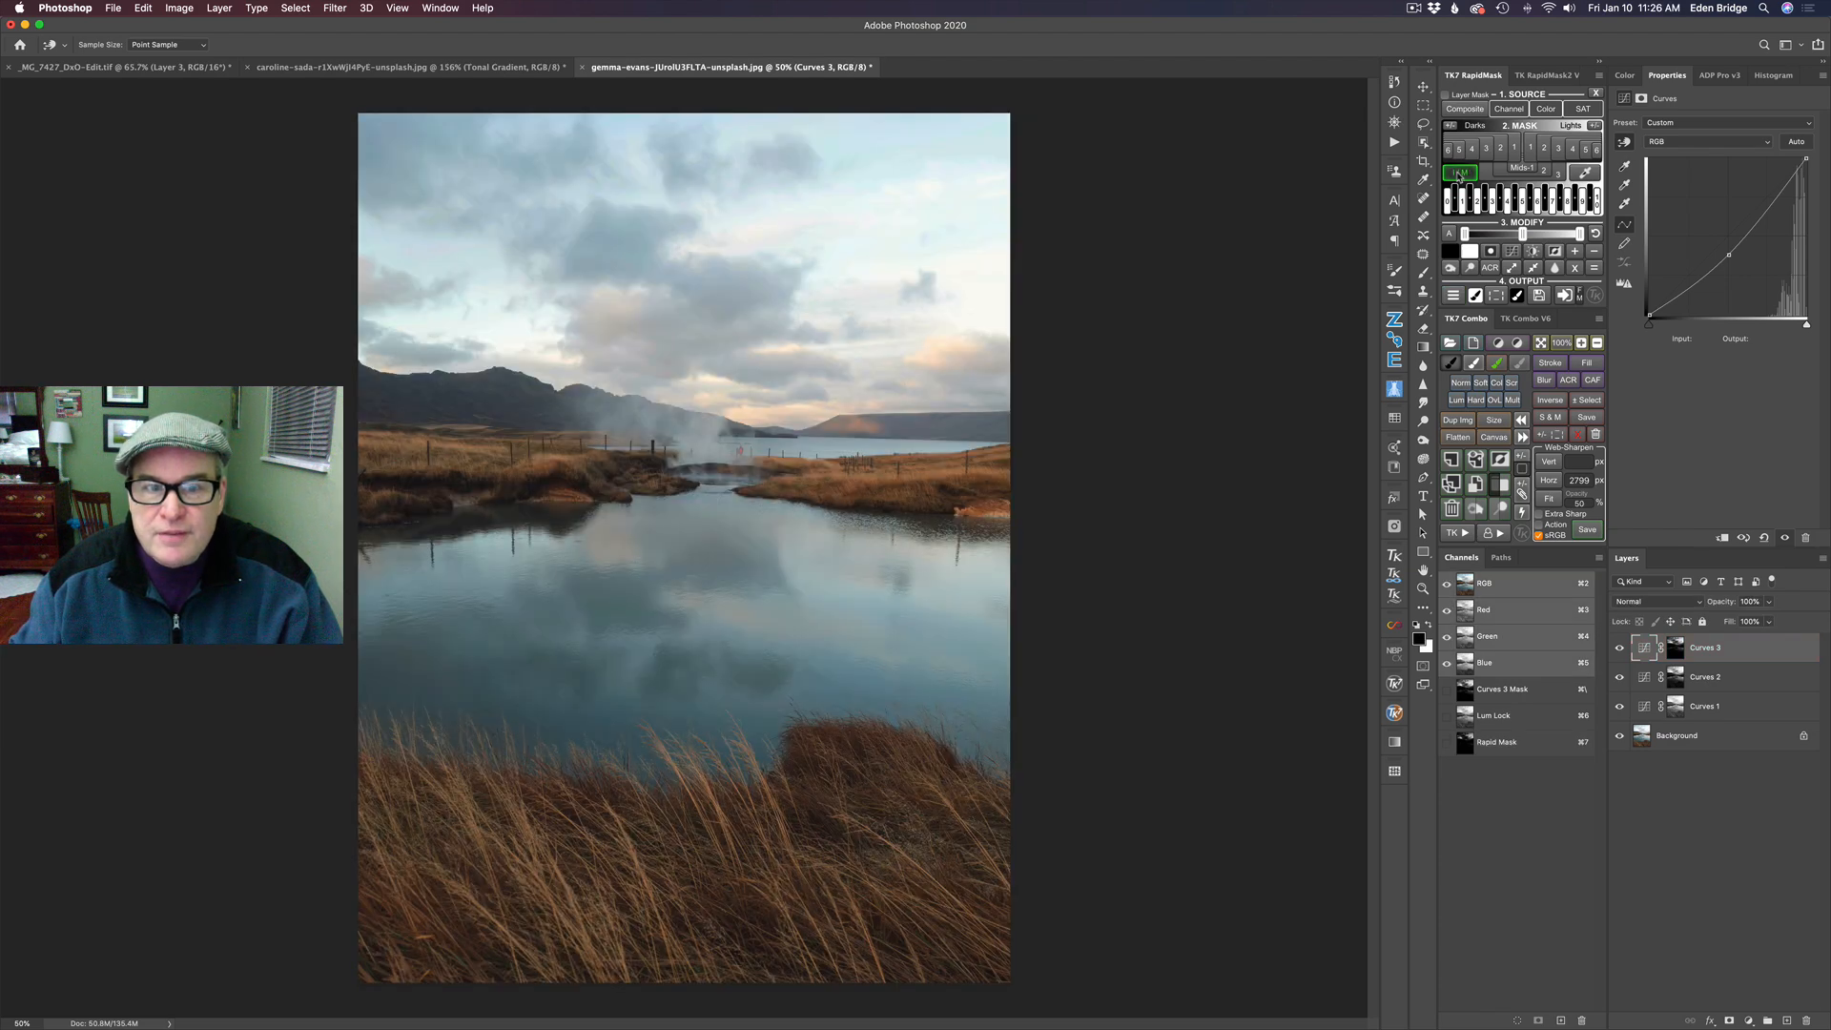
pyautogui.click(1454, 296)
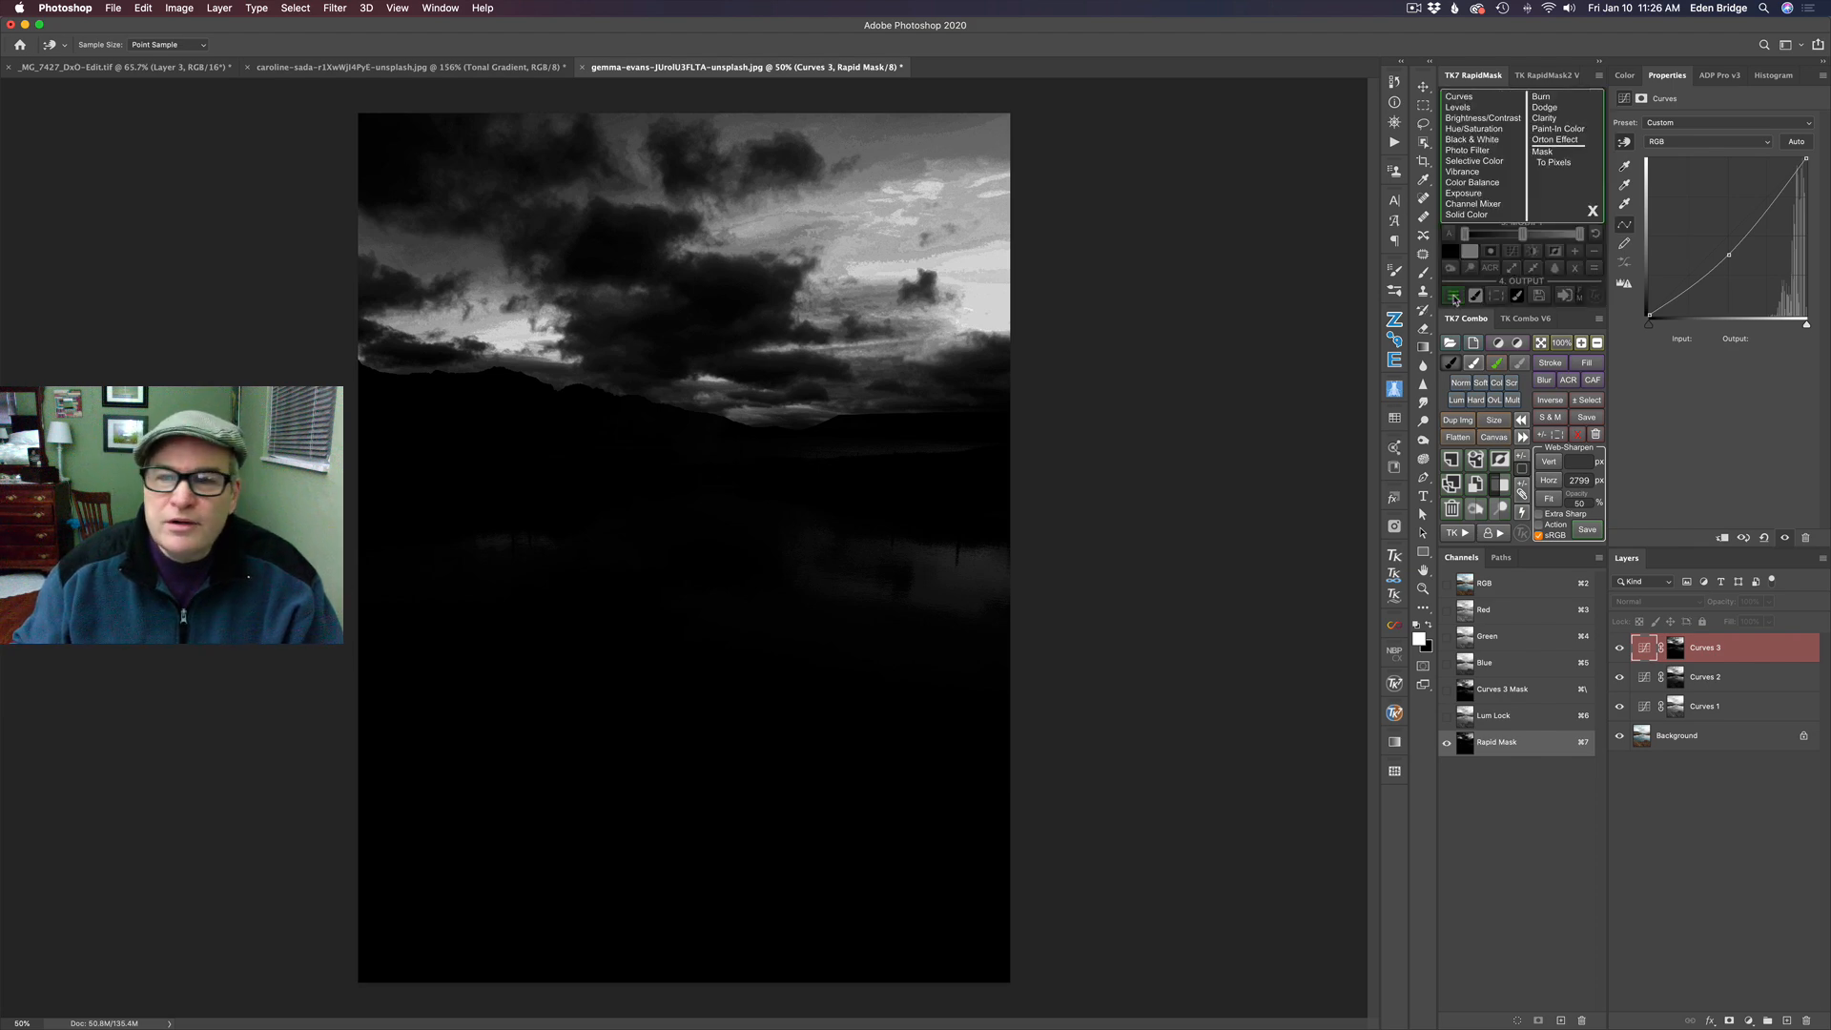
pyautogui.click(1474, 97)
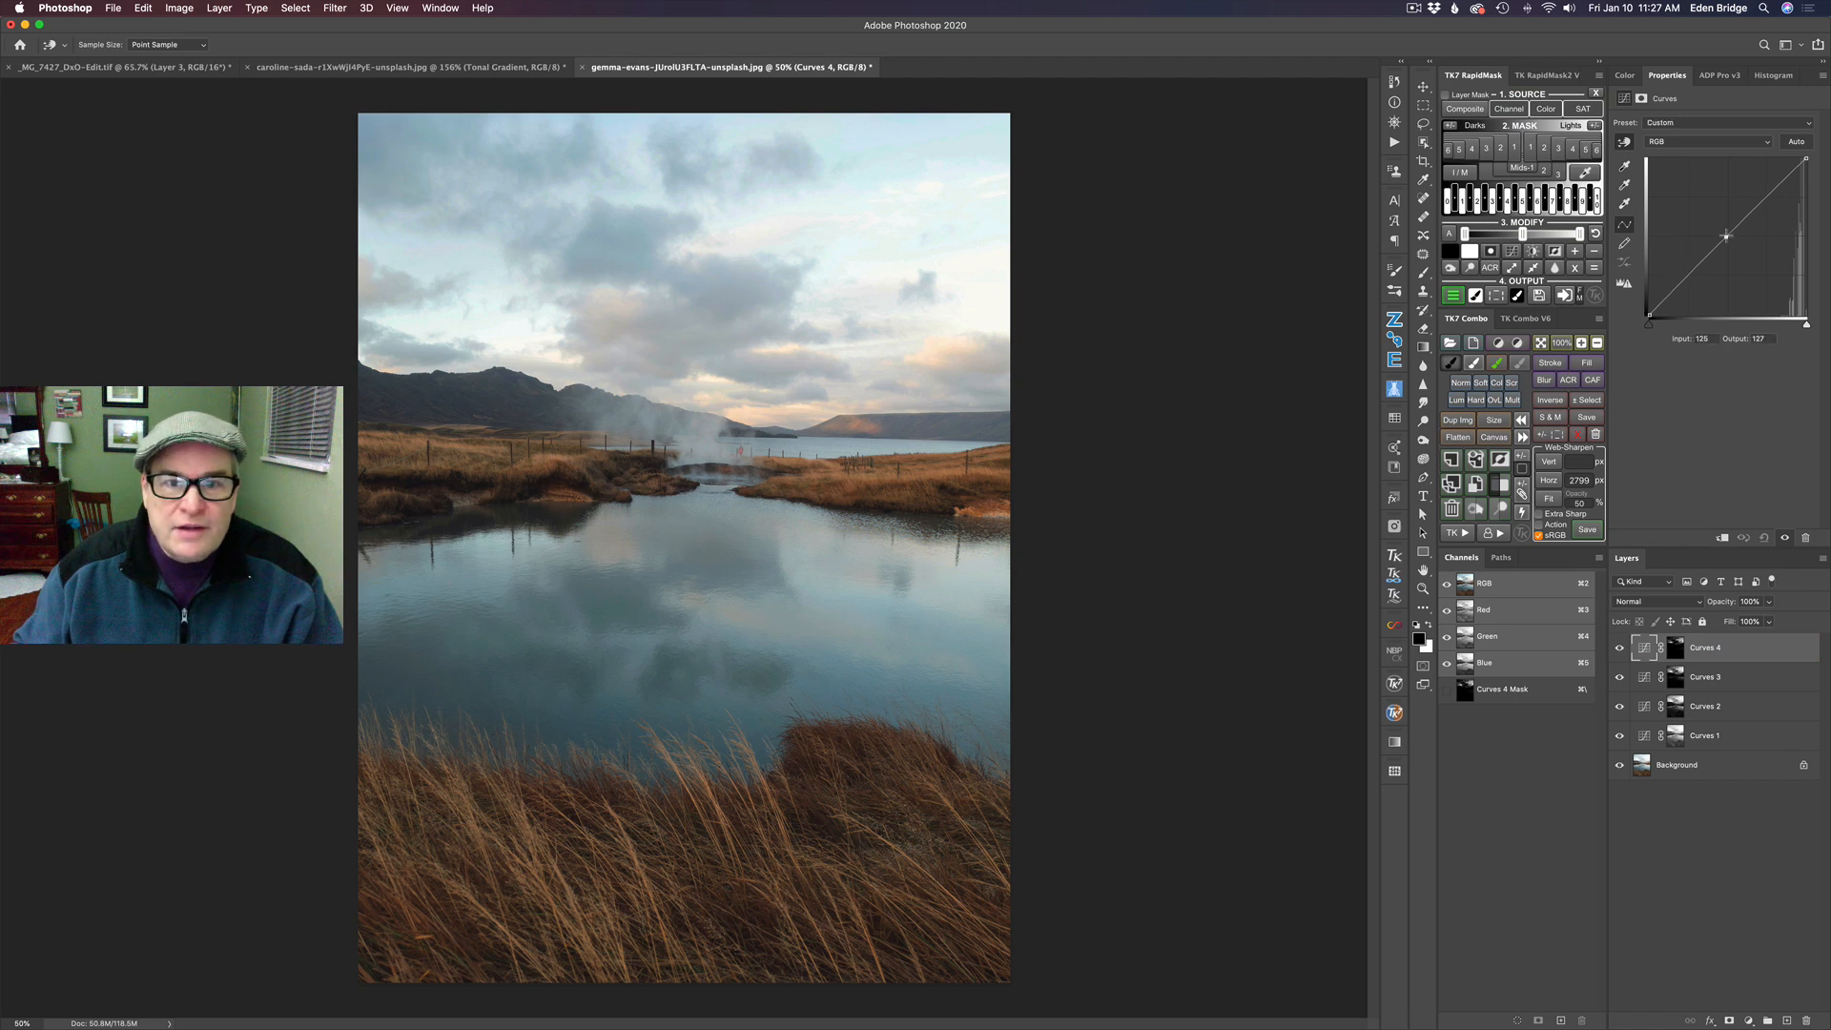
pyautogui.moveTo(1727, 236)
pyautogui.mouseDown()
pyautogui.moveTo(1717, 202)
pyautogui.moveTo(1743, 264)
pyautogui.moveTo(1729, 215)
pyautogui.moveTo(1737, 247)
pyautogui.mouseUp()
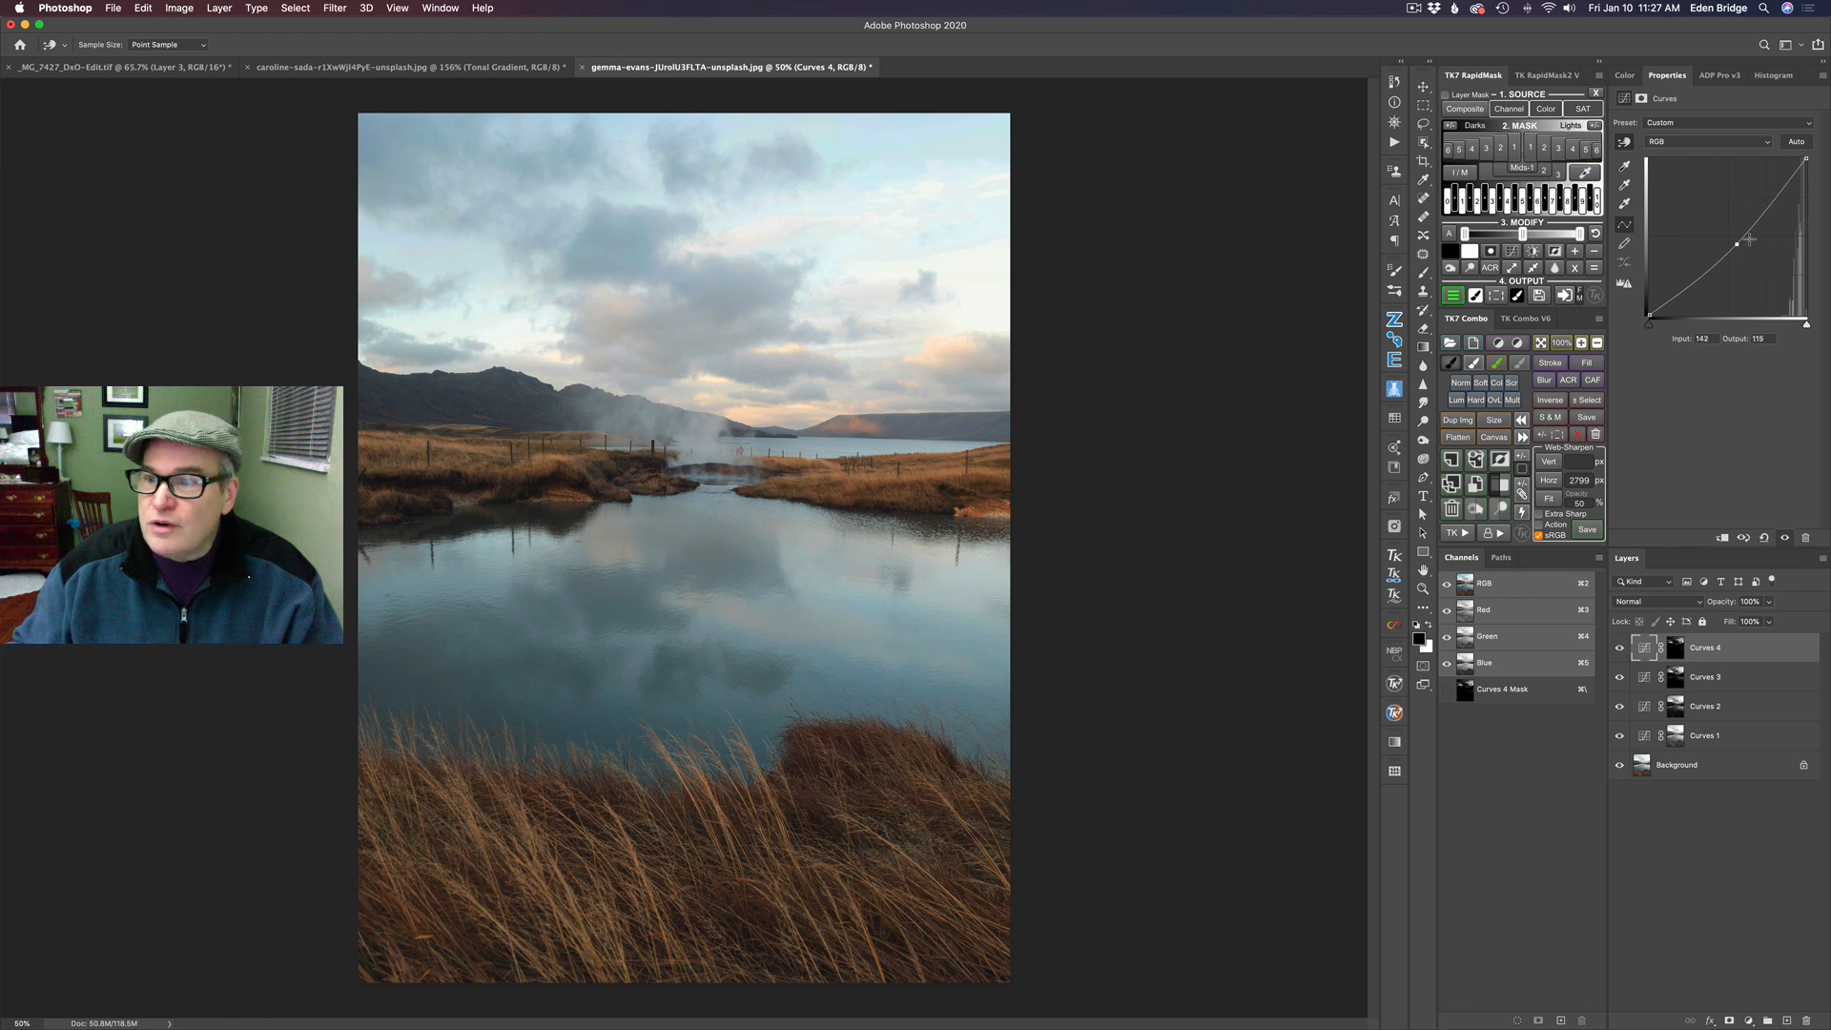
pyautogui.moveTo(1737, 244); pyautogui.dragTo(1742, 258)
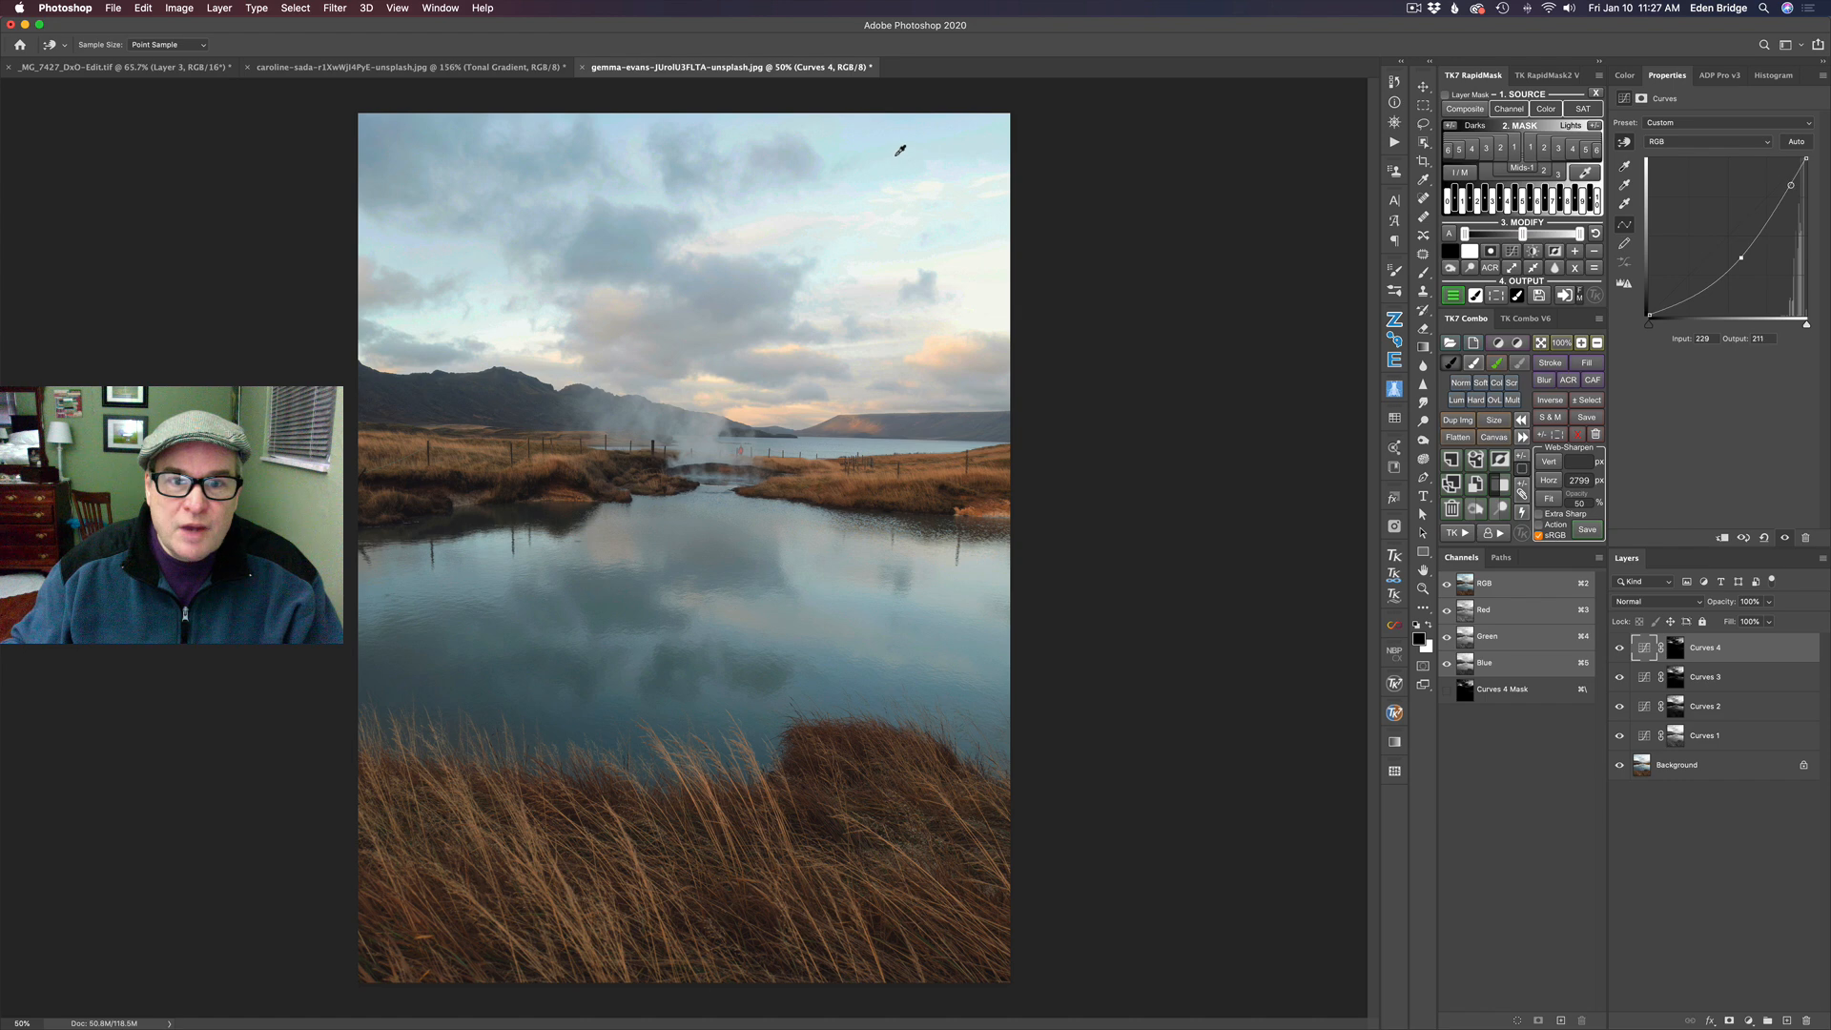
pyautogui.click(1619, 650)
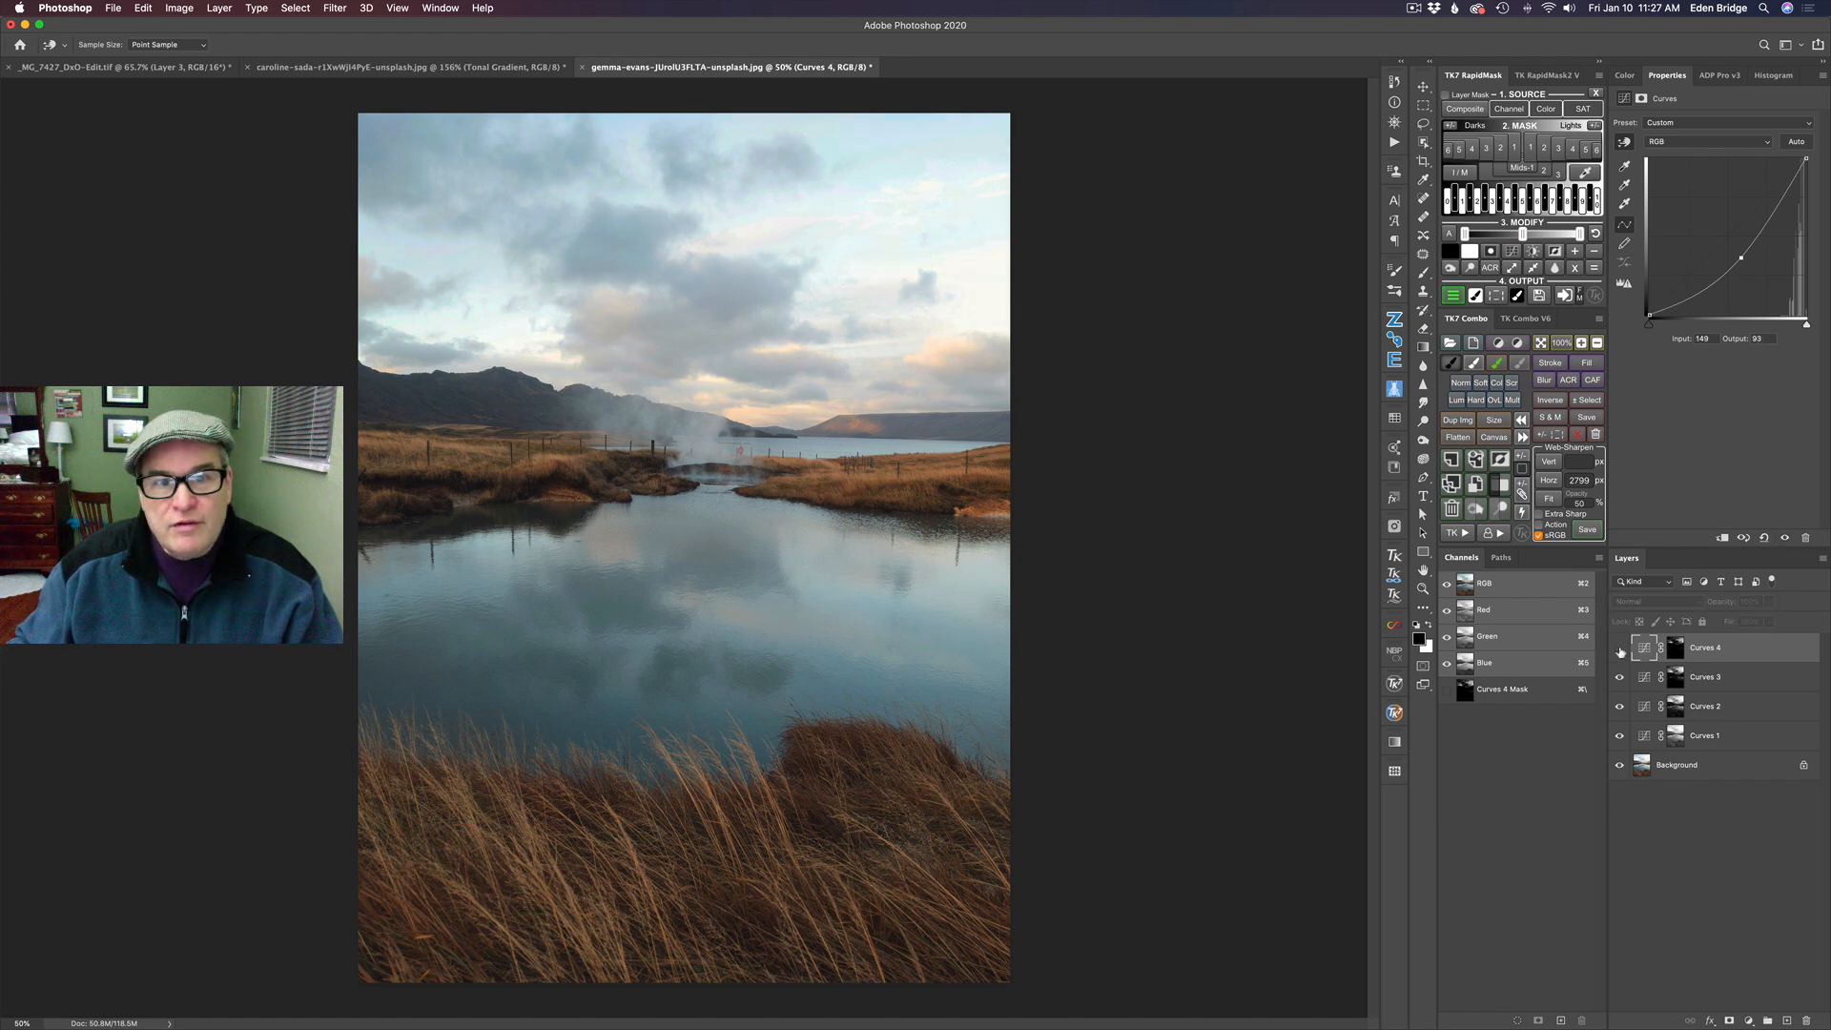
pyautogui.click(1619, 649)
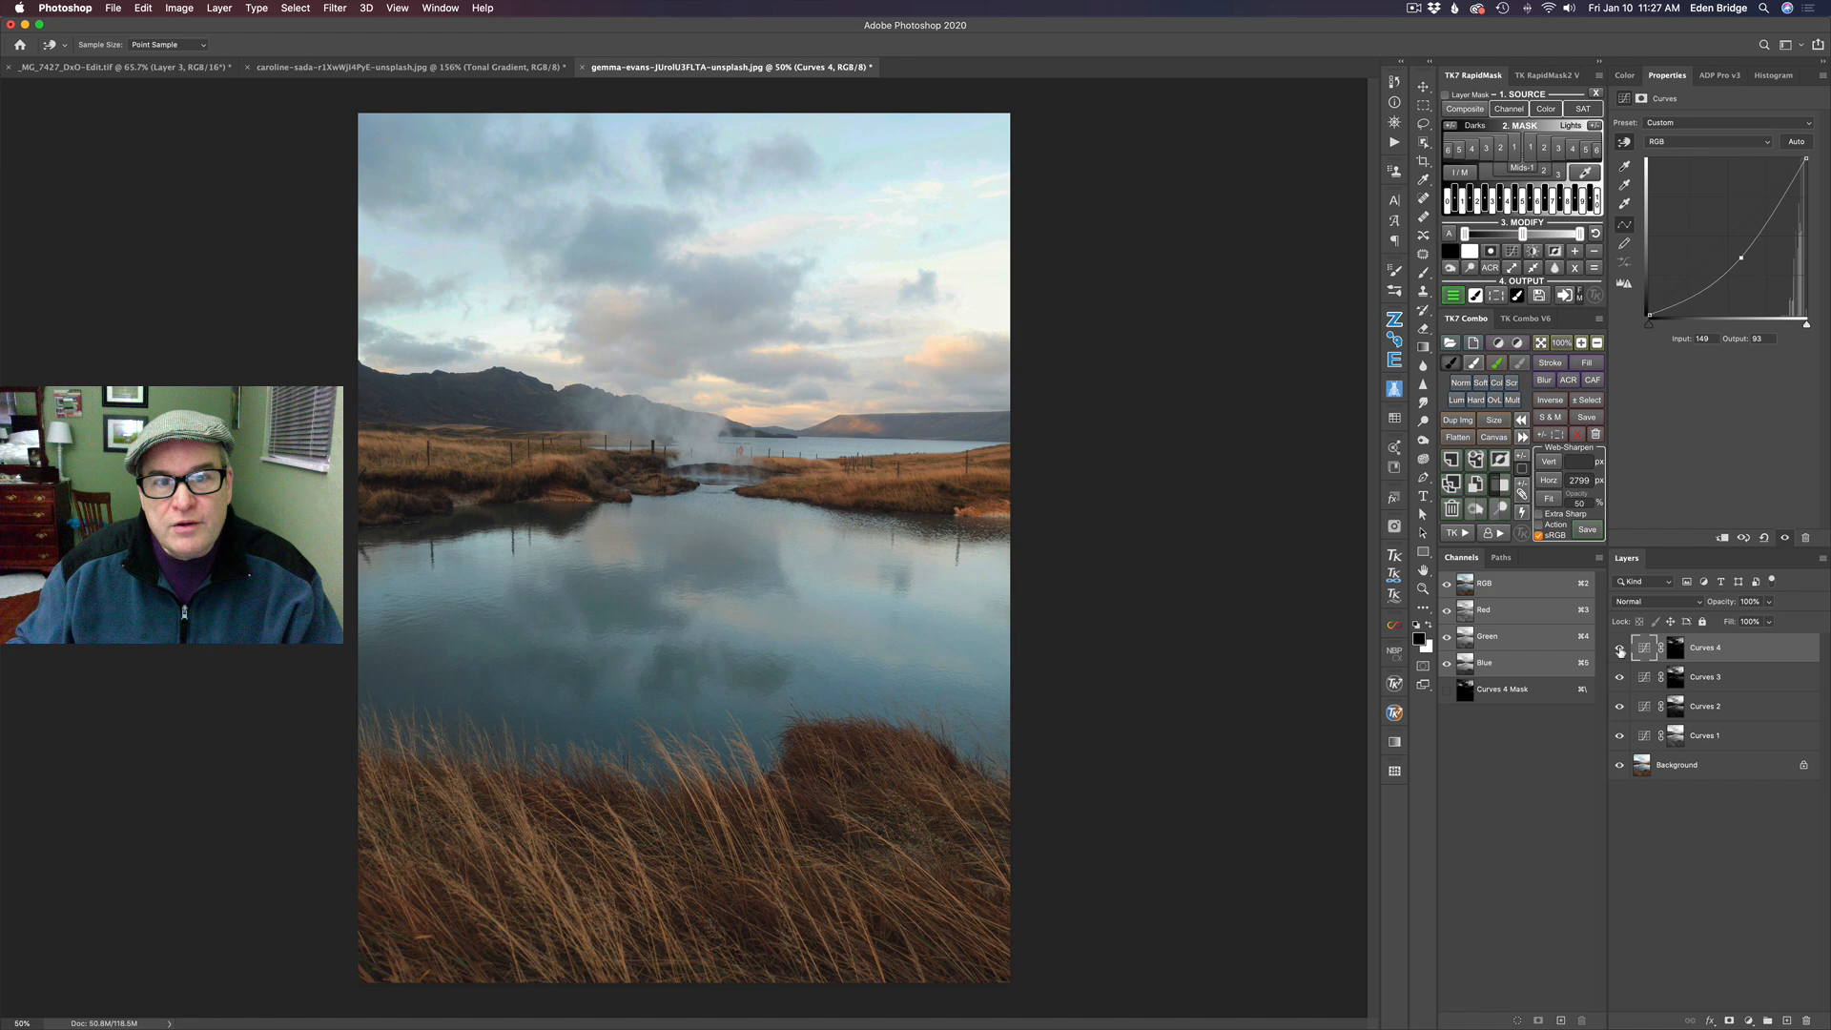
# - Add a Curves layer masked by Lights 5 with its midpoint at about input 124, output 106, and preview the Lights 6 mask
pyautogui.click(1586, 149)
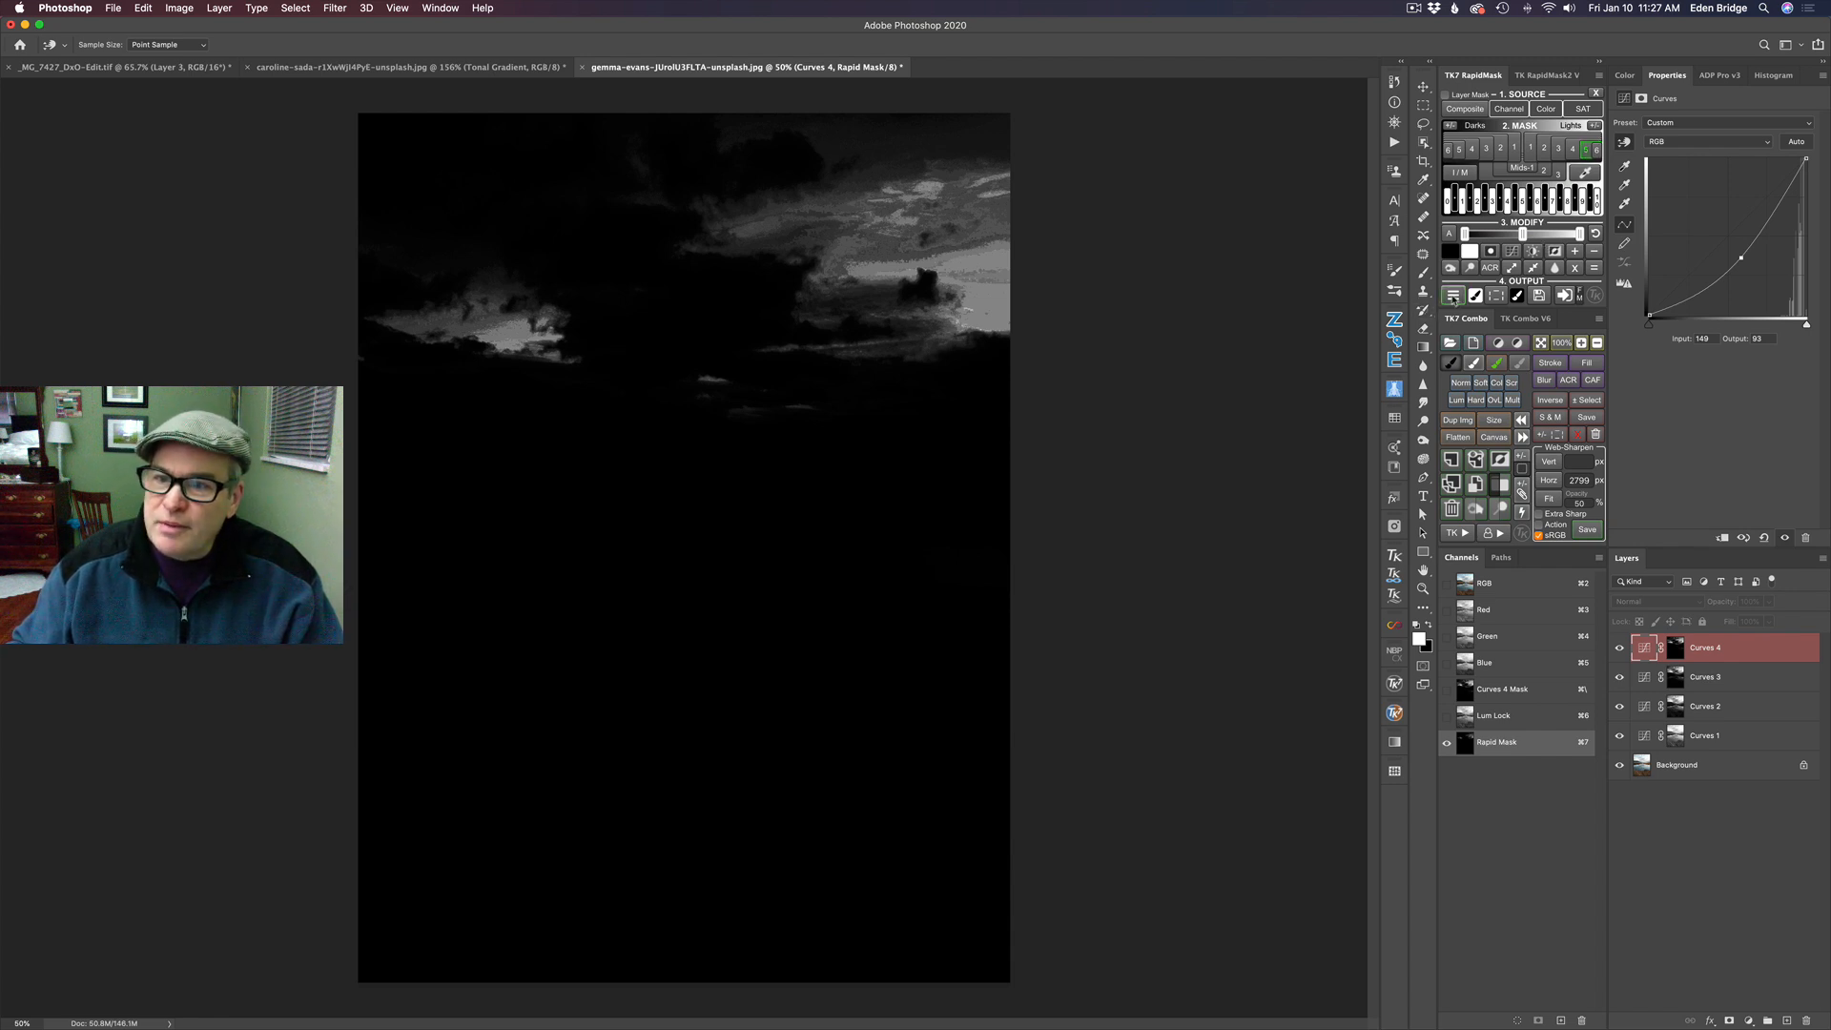
pyautogui.click(1453, 296)
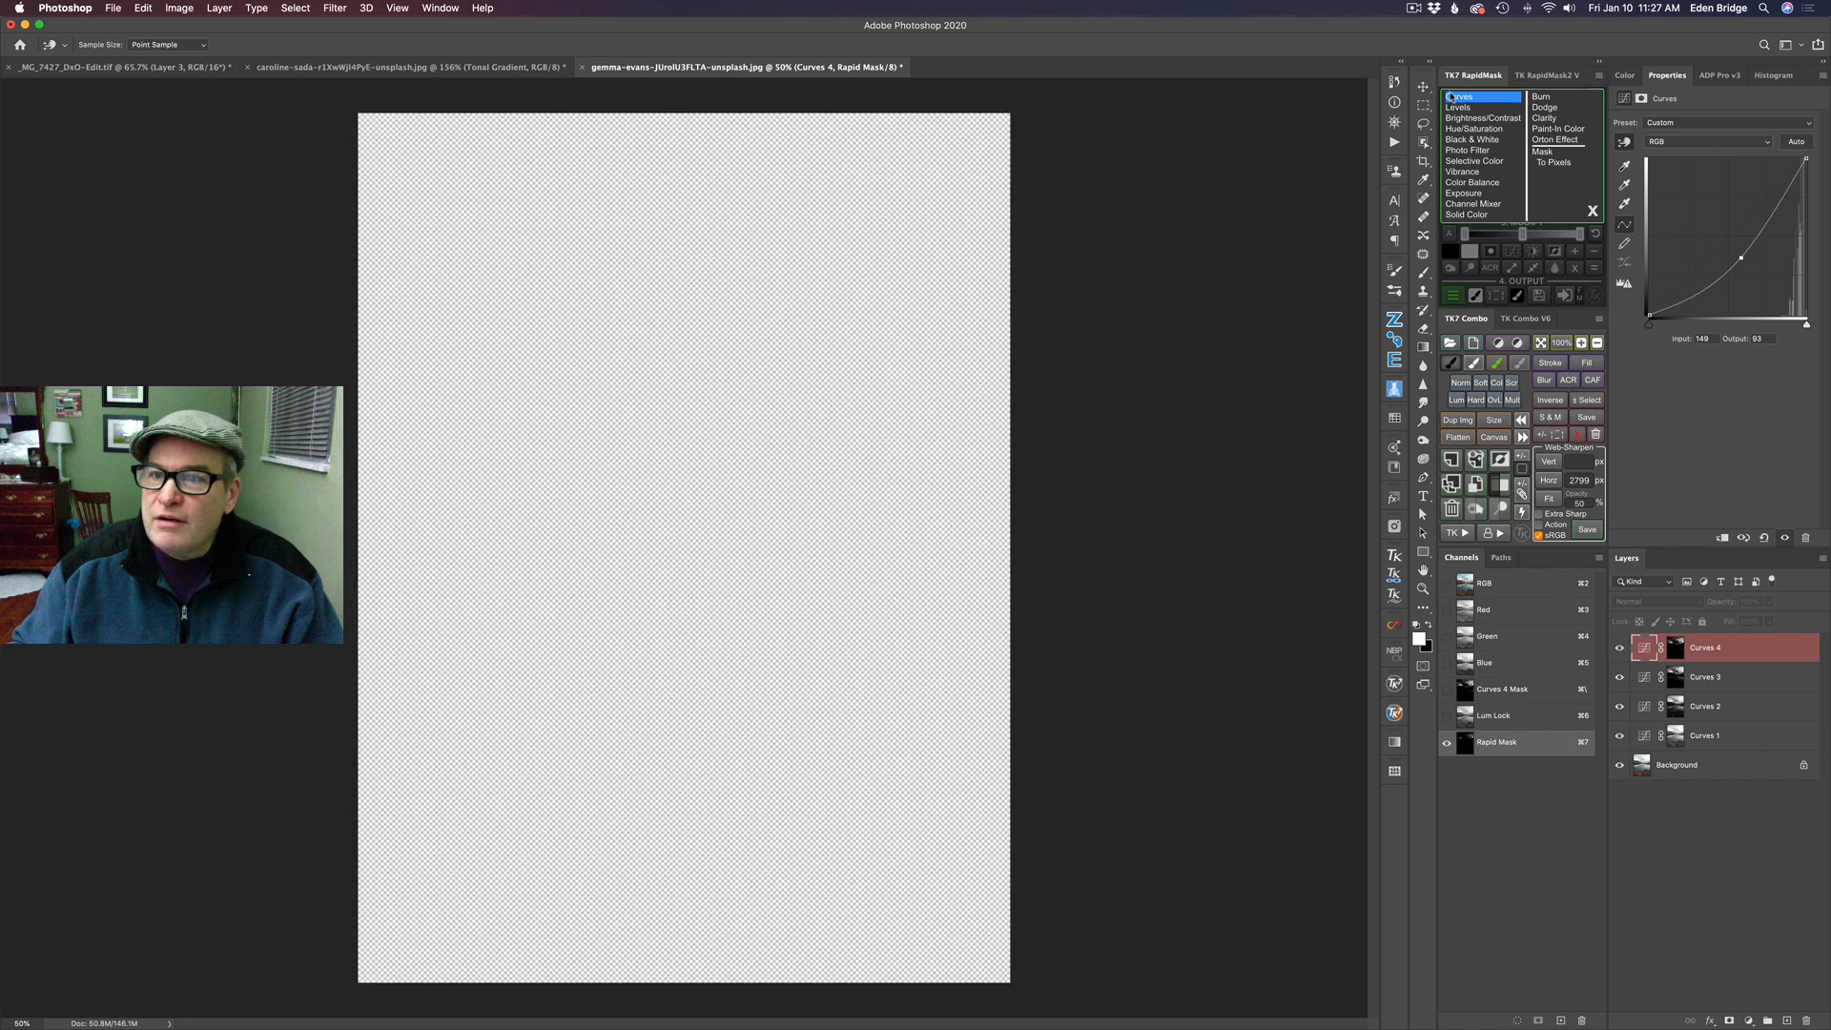
pyautogui.click(1460, 96)
pyautogui.click(1726, 239)
pyautogui.moveTo(1727, 240)
pyautogui.mouseDown()
pyautogui.moveTo(1738, 276)
pyautogui.moveTo(1716, 218)
pyautogui.moveTo(1726, 250)
pyautogui.mouseUp()
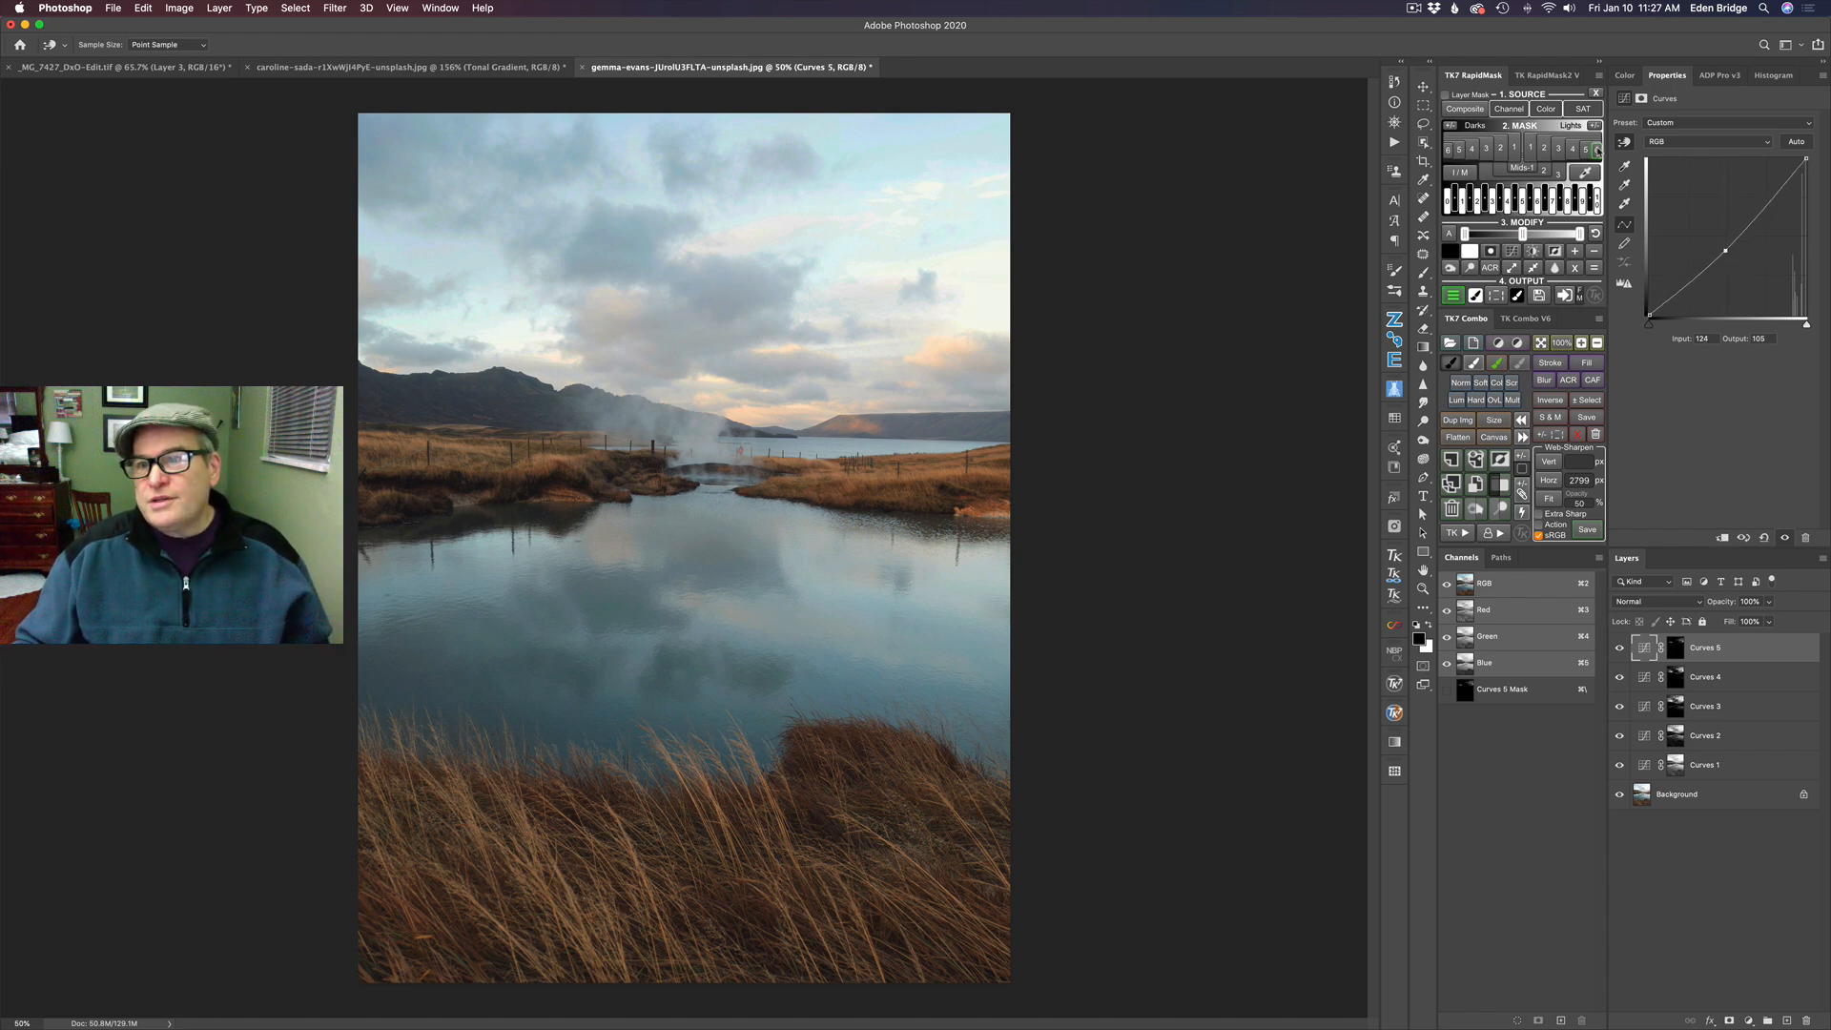
pyautogui.click(1598, 150)
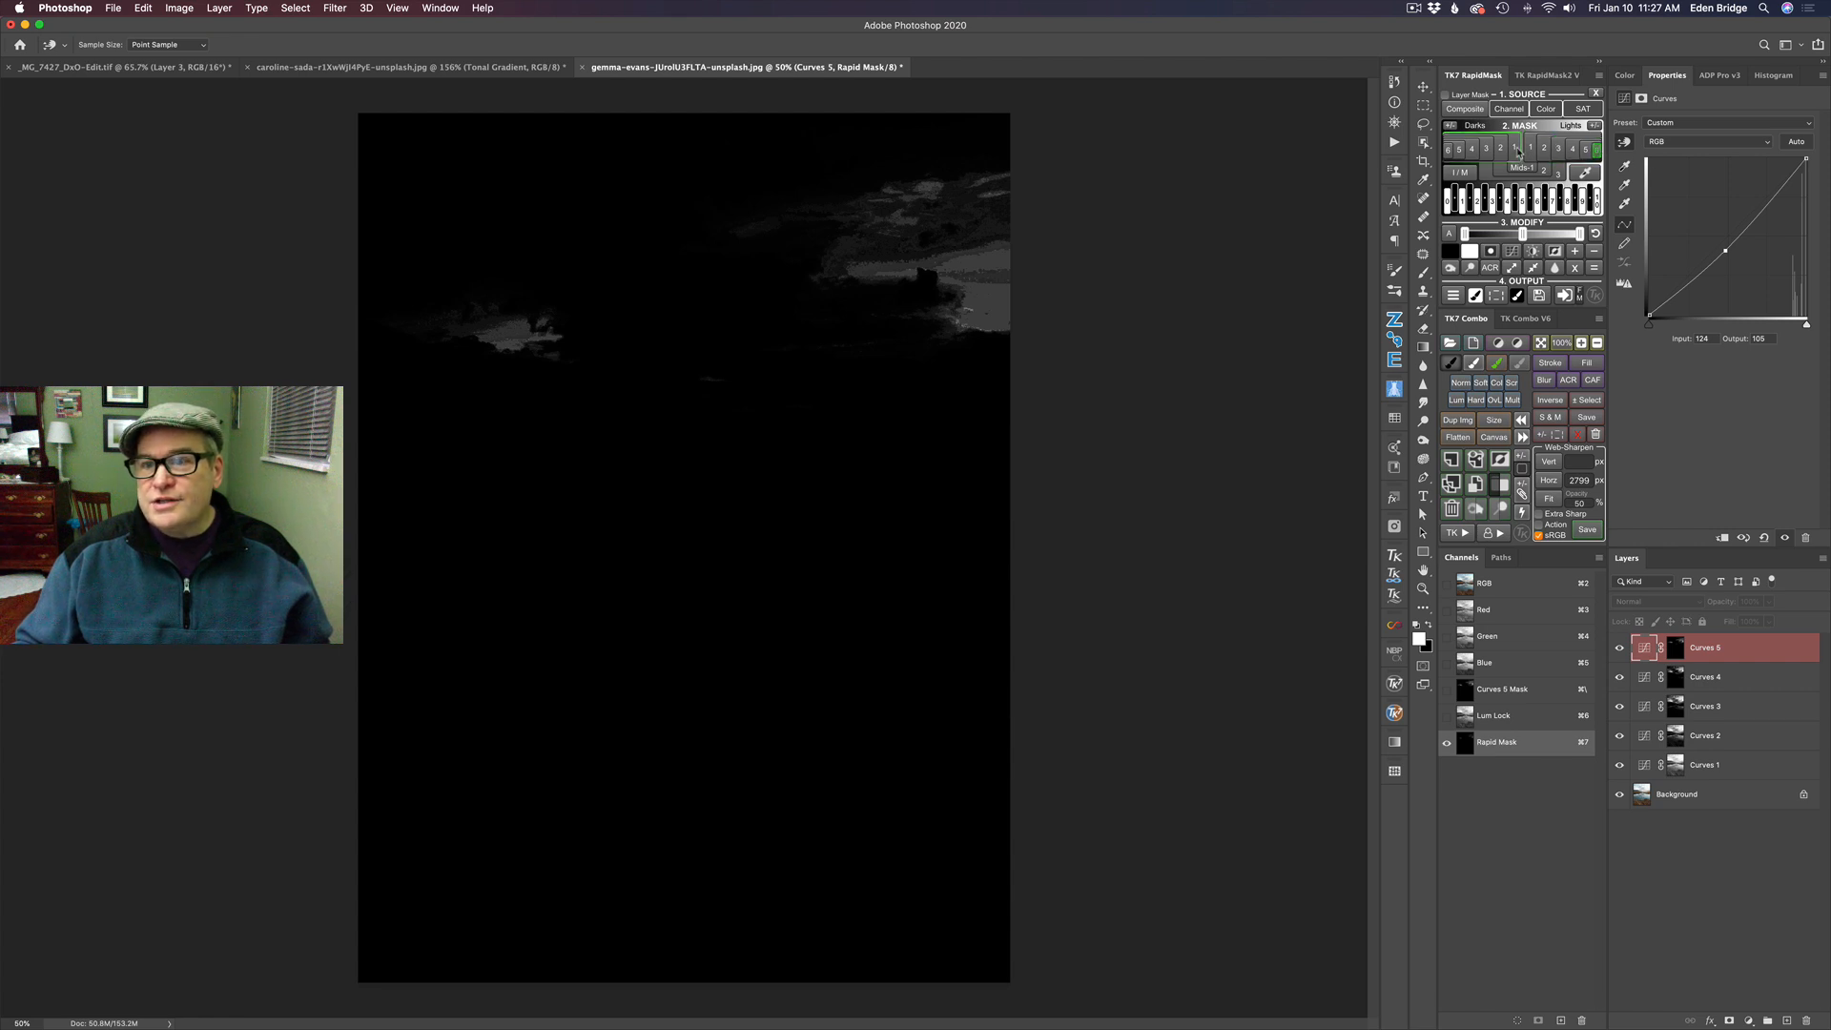
# - Add a Curves layer masked by Darks 1, raising its midpoint to about input 123, output 142, with a shadow point at about input 47, output 51
pyautogui.click(1518, 150)
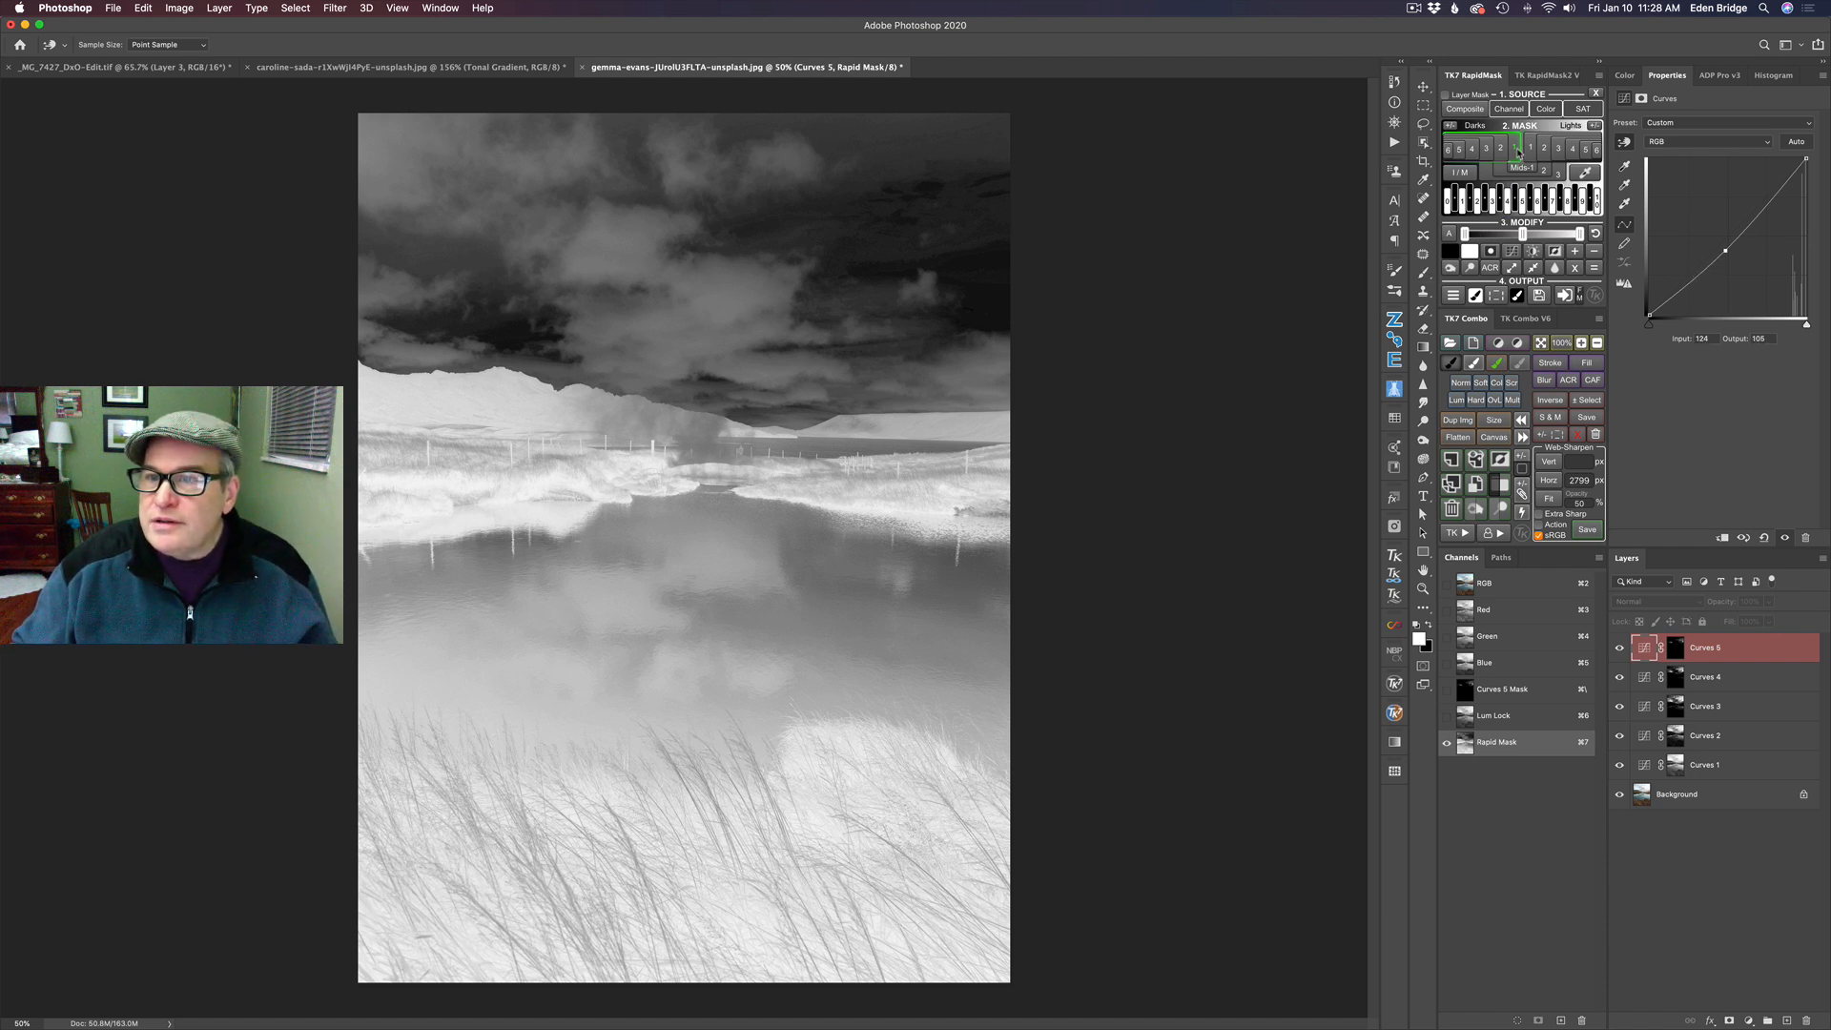
pyautogui.click(1453, 295)
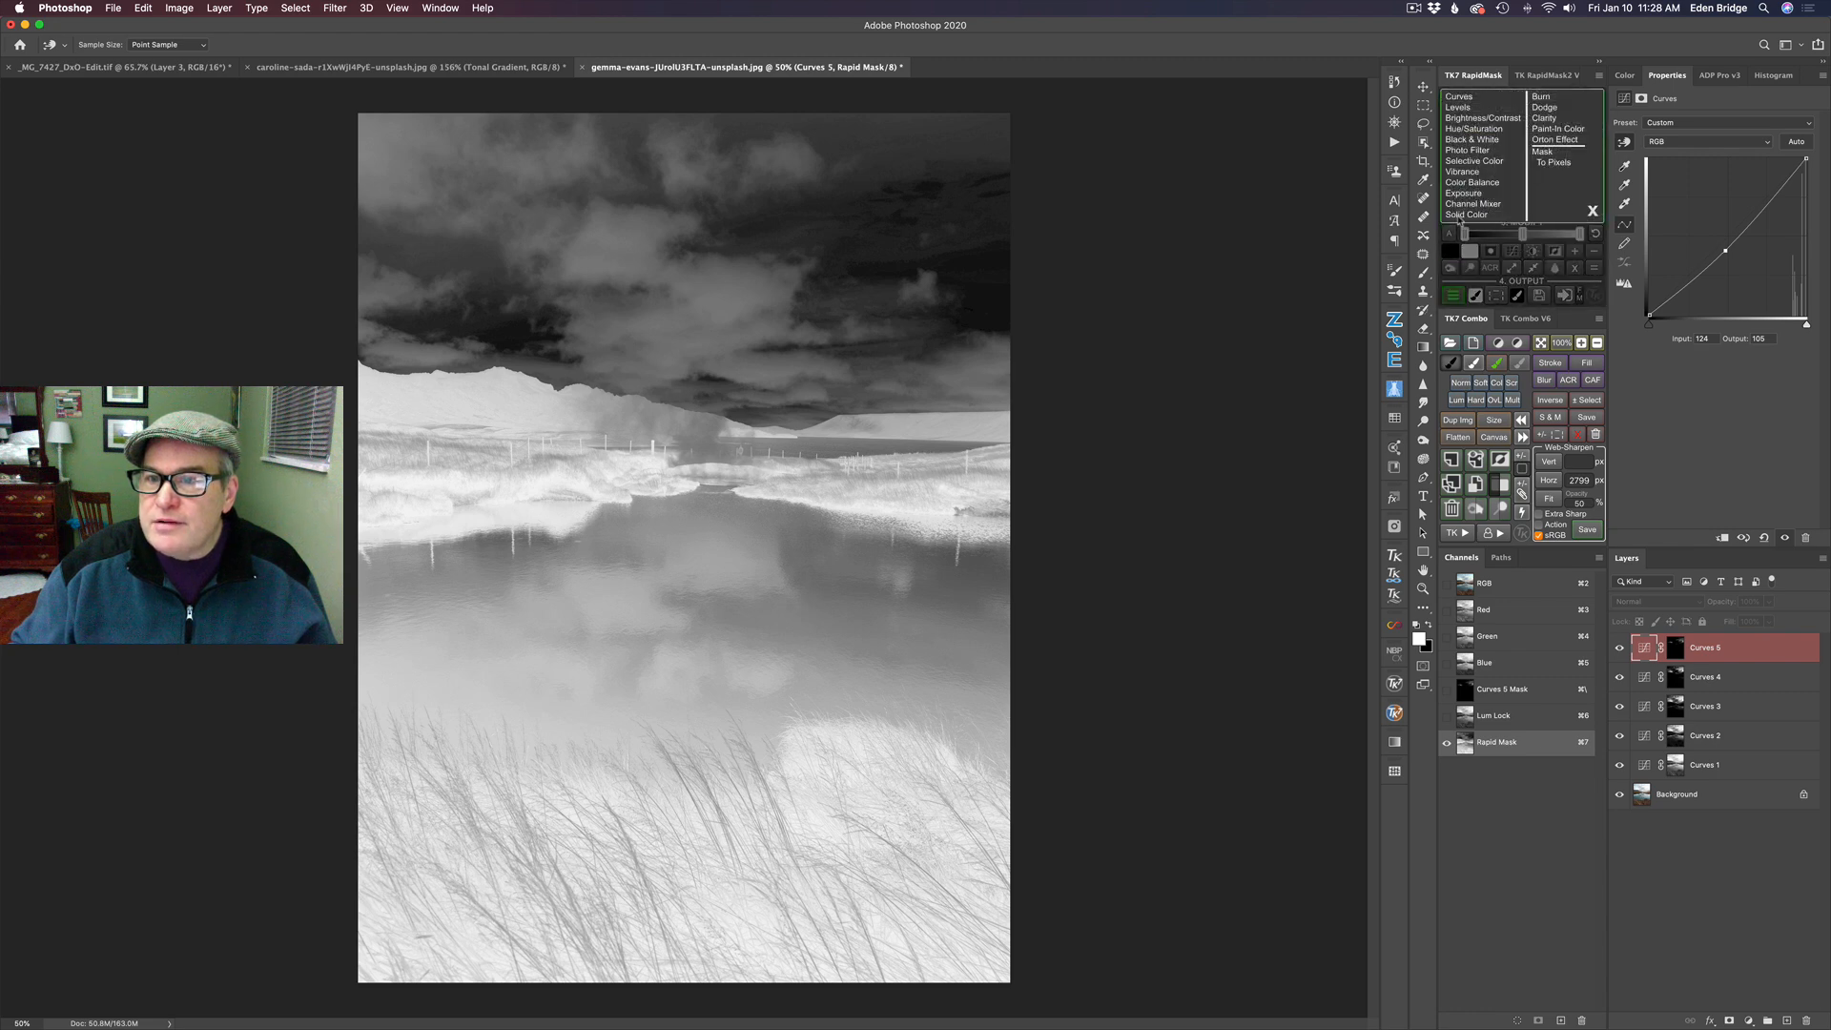
pyautogui.click(1459, 96)
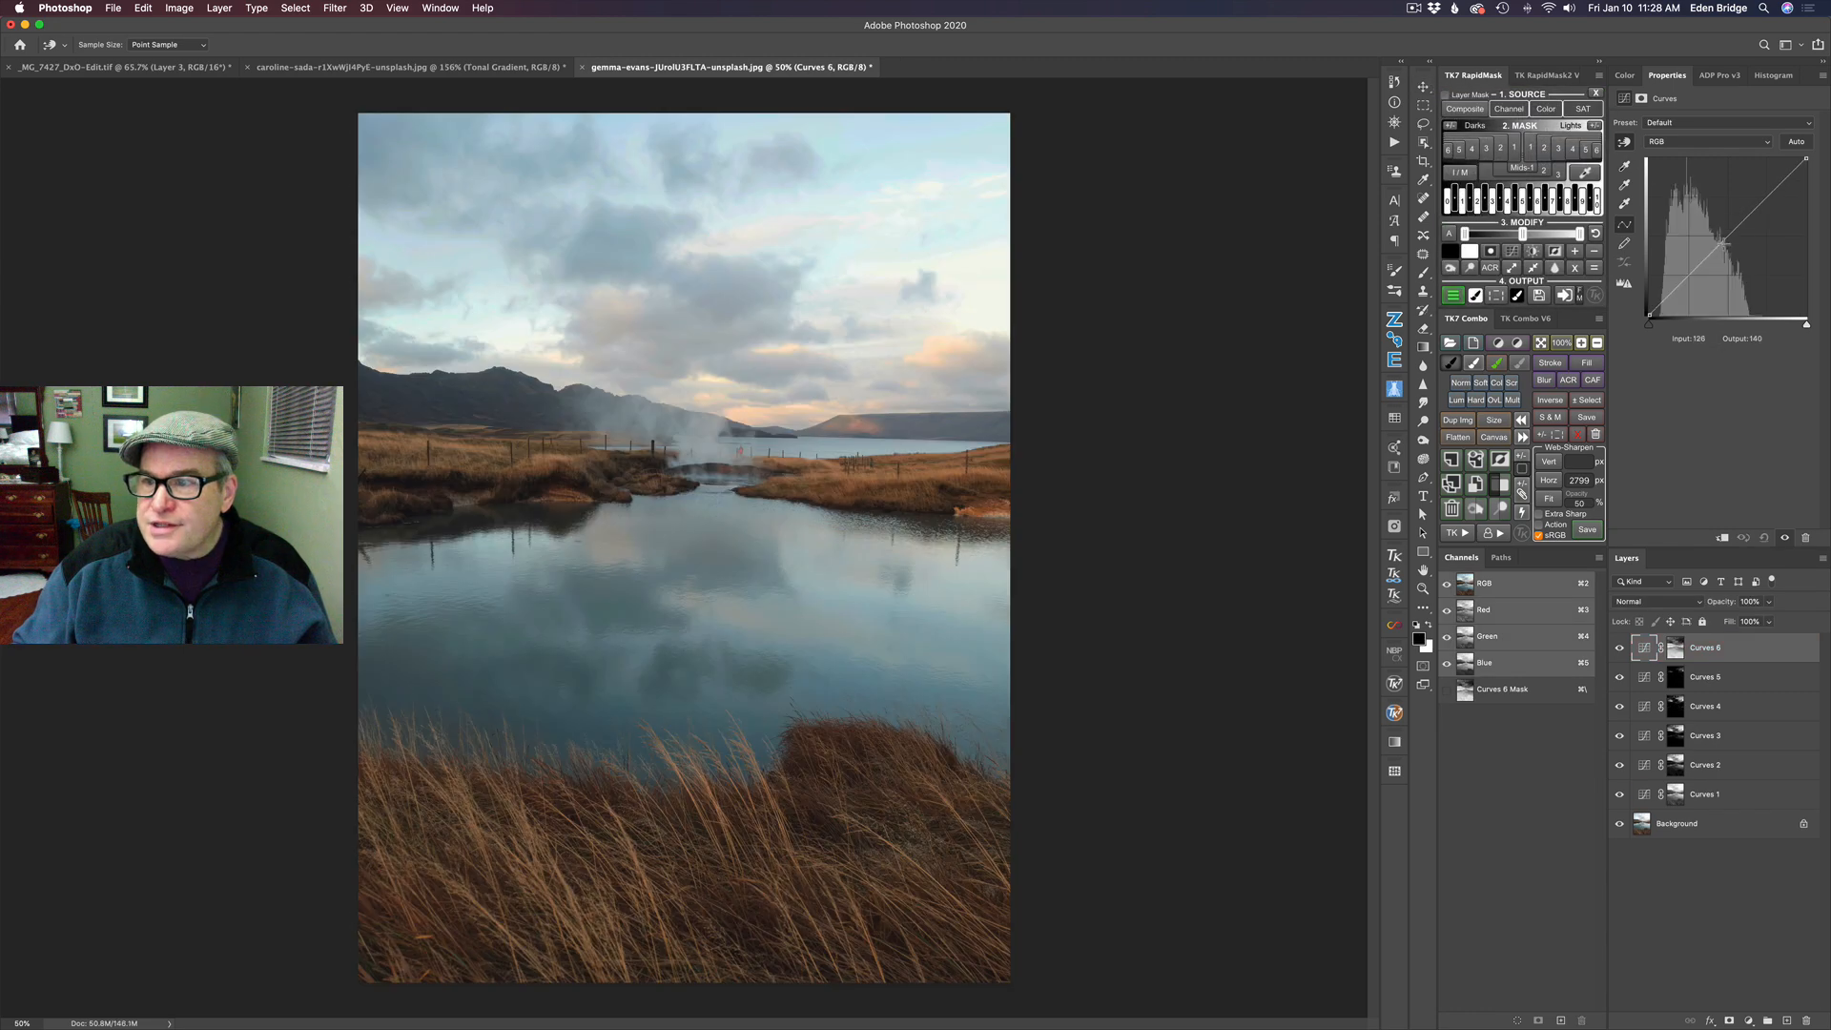
pyautogui.moveTo(1724, 237)
pyautogui.mouseDown()
pyautogui.moveTo(1727, 252)
pyautogui.moveTo(1722, 230)
pyautogui.mouseUp()
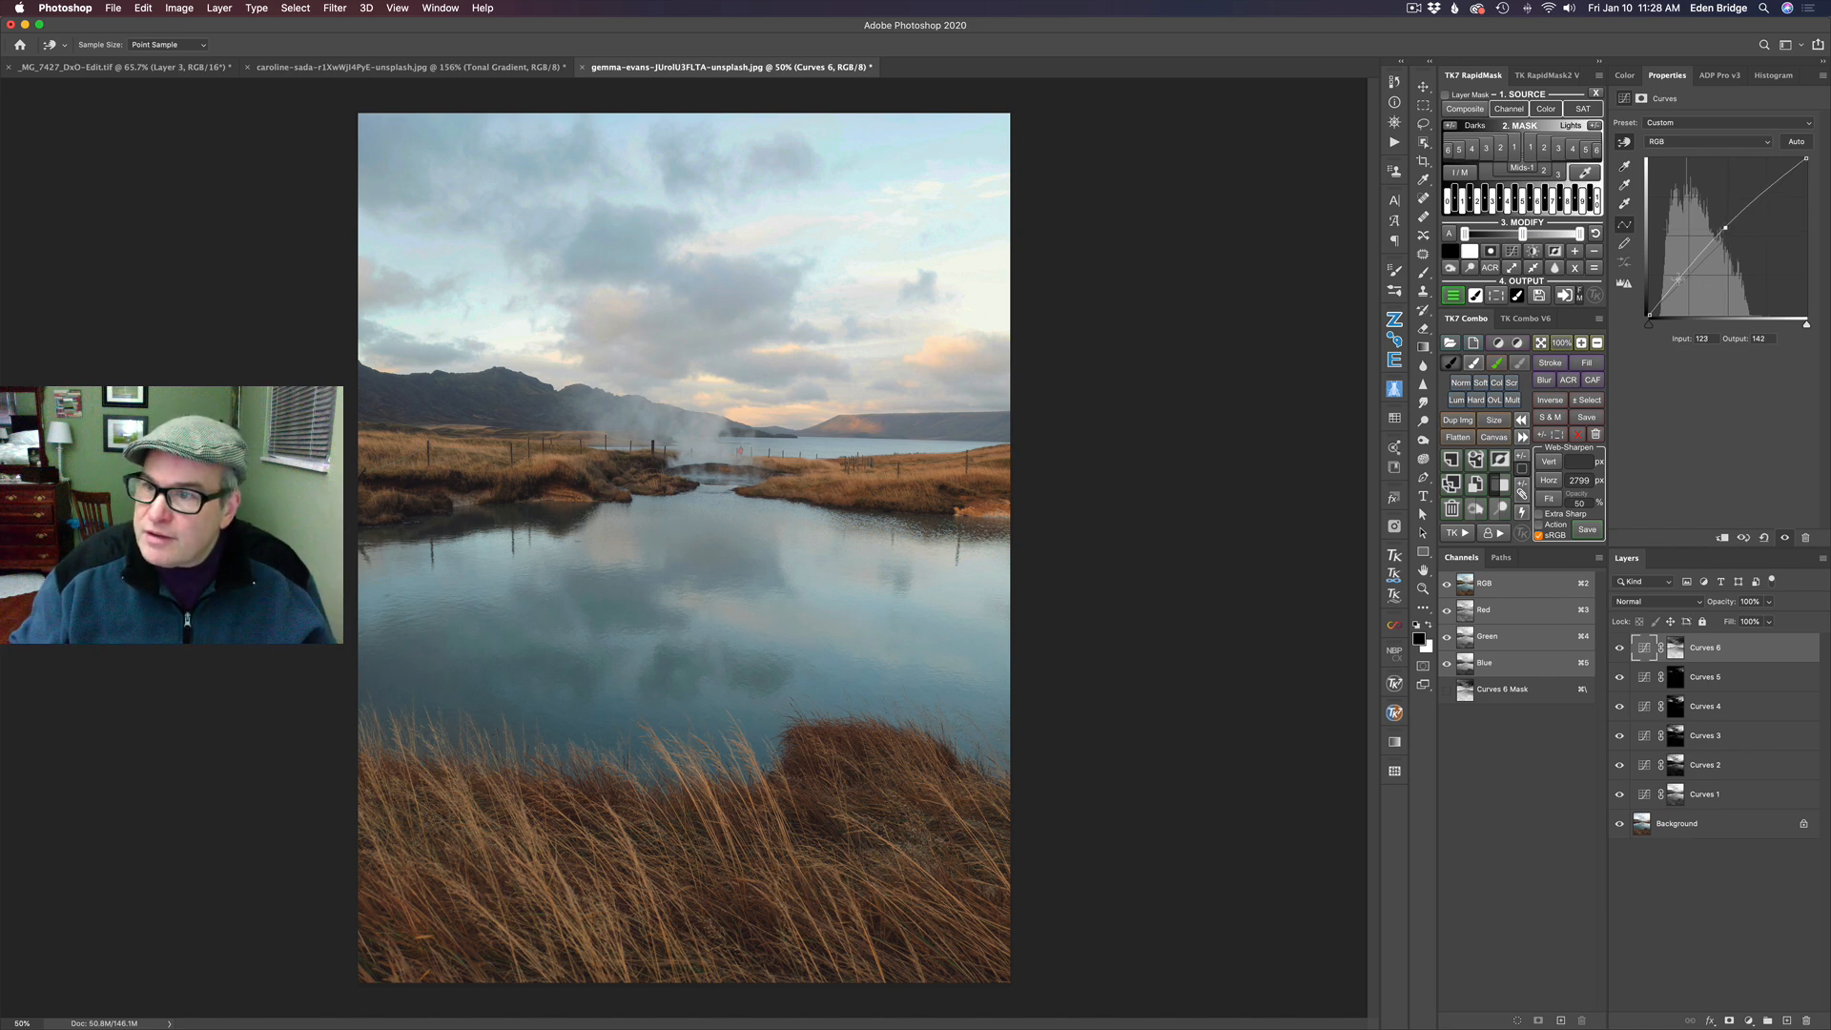
pyautogui.moveTo(1678, 279); pyautogui.dragTo(1678, 283)
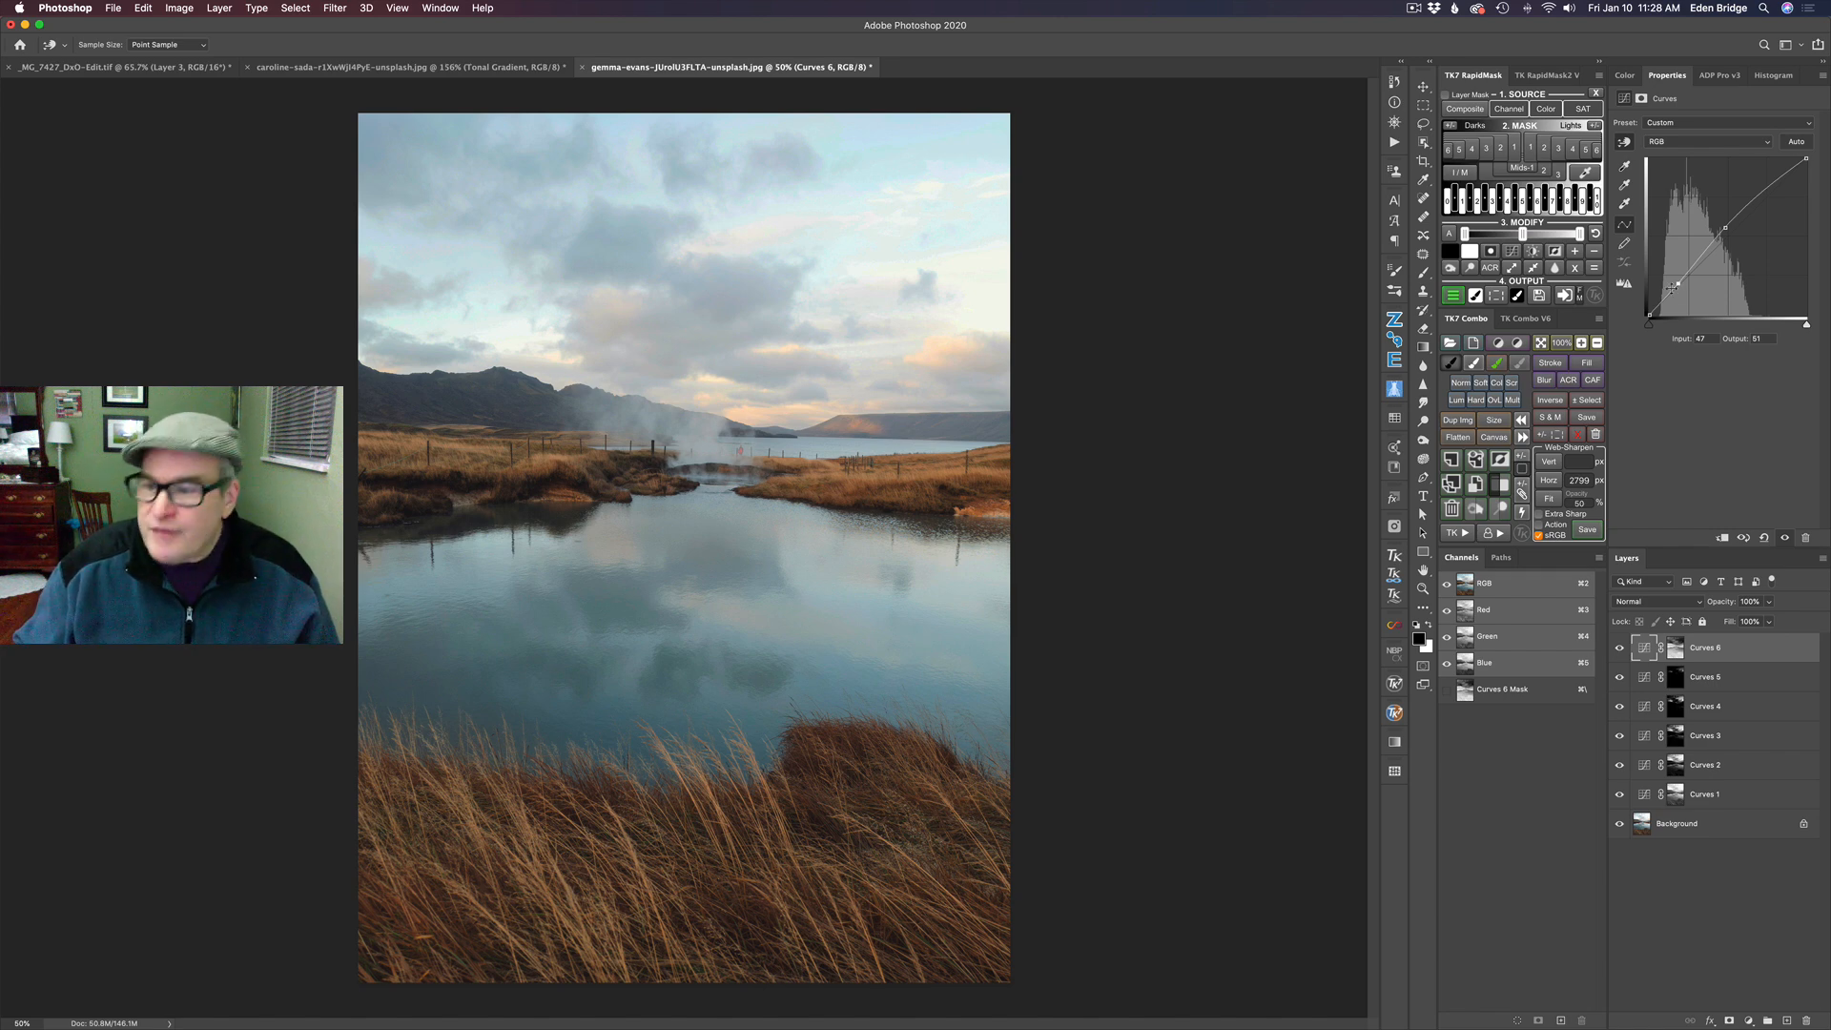
# - Compare the photo with and without the Darks 1 Curves layer, and against the unedited background
pyautogui.click(1620, 649)
pyautogui.click(1619, 649)
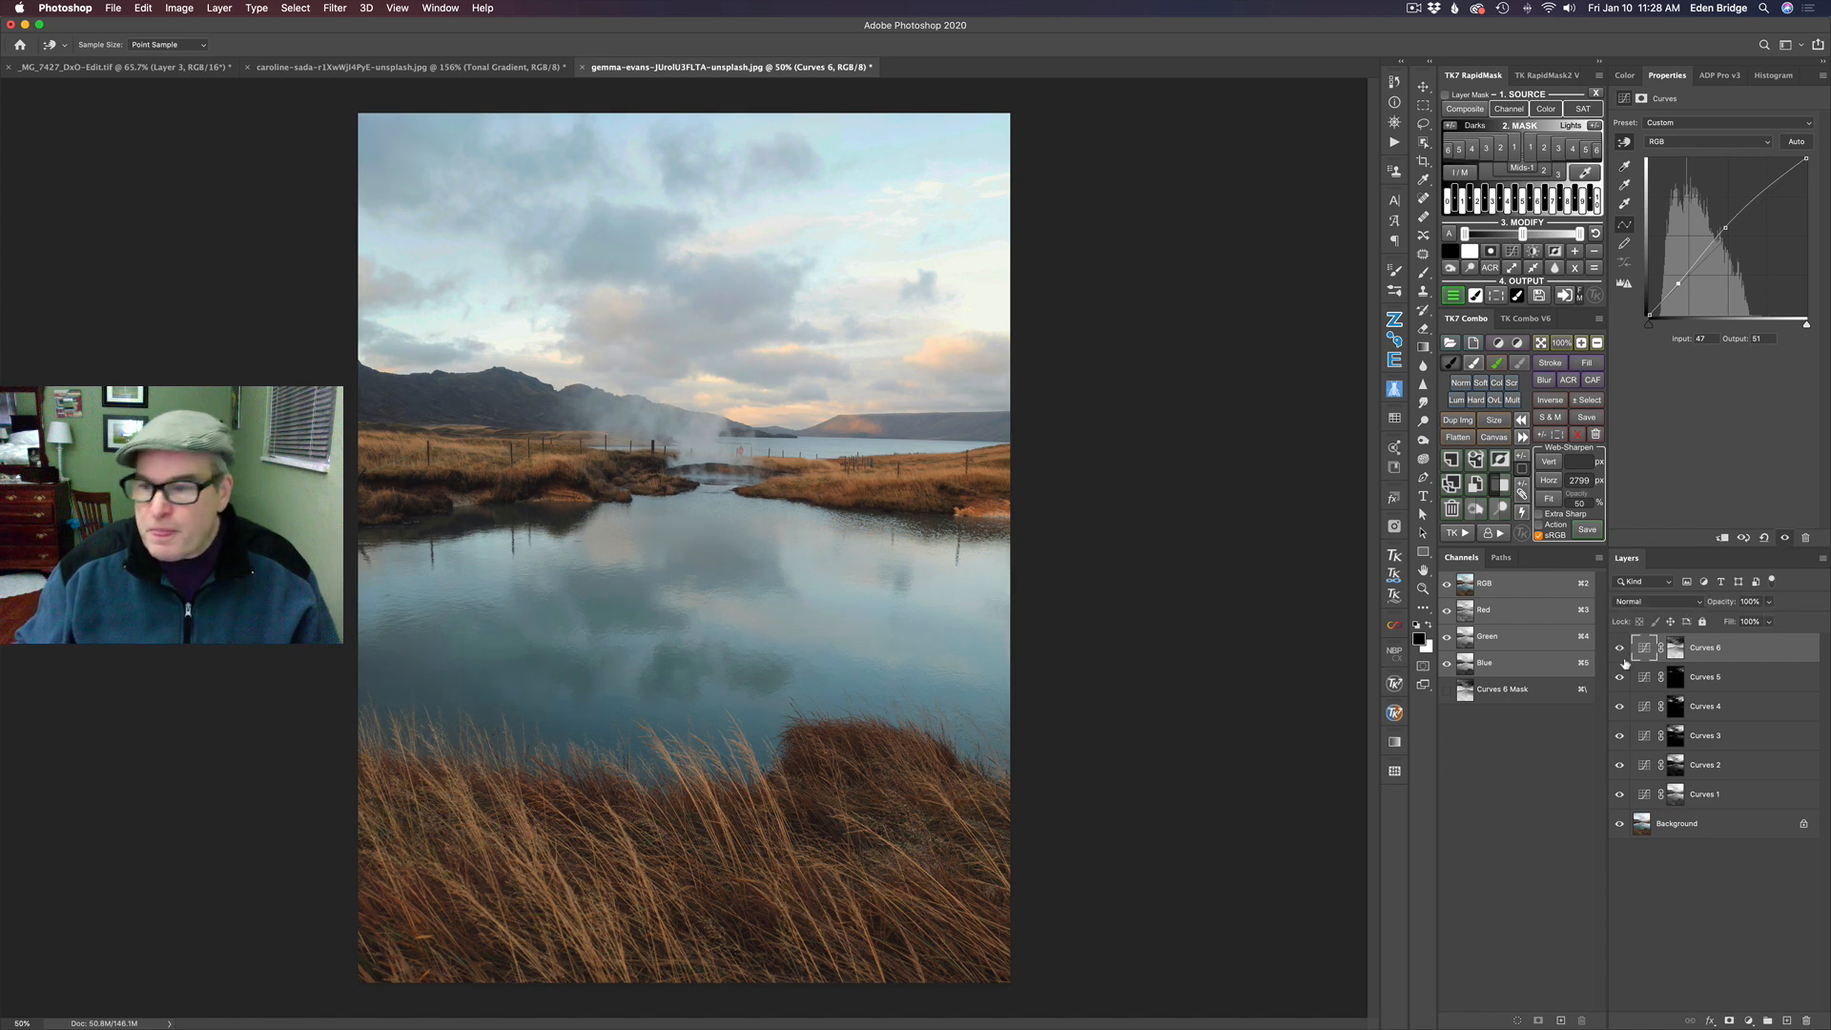
pyautogui.keyDown('alt'); pyautogui.click(1620, 825); pyautogui.keyUp('alt')
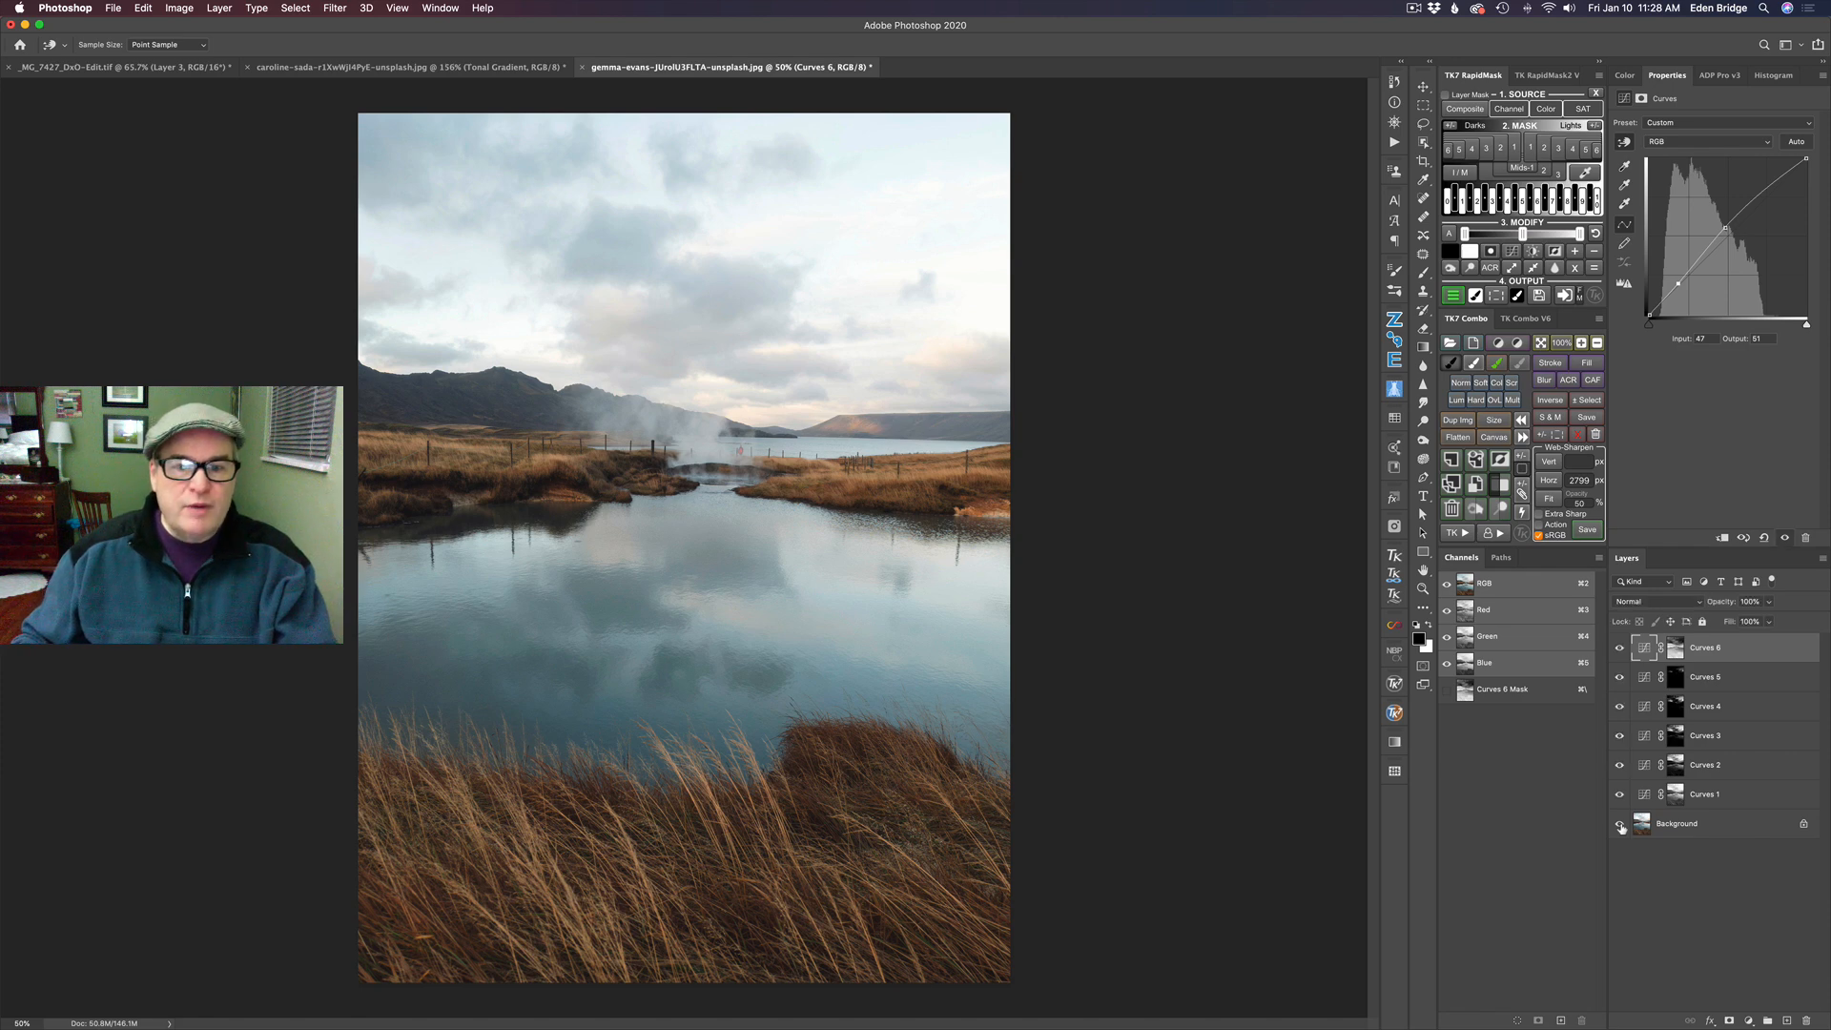
pyautogui.keyDown('alt'); pyautogui.click(1619, 825); pyautogui.keyUp('alt')
pyautogui.keyDown('alt'); pyautogui.click(1620, 825); pyautogui.keyUp('alt')
pyautogui.keyDown('alt'); pyautogui.click(1620, 825); pyautogui.keyUp('alt')
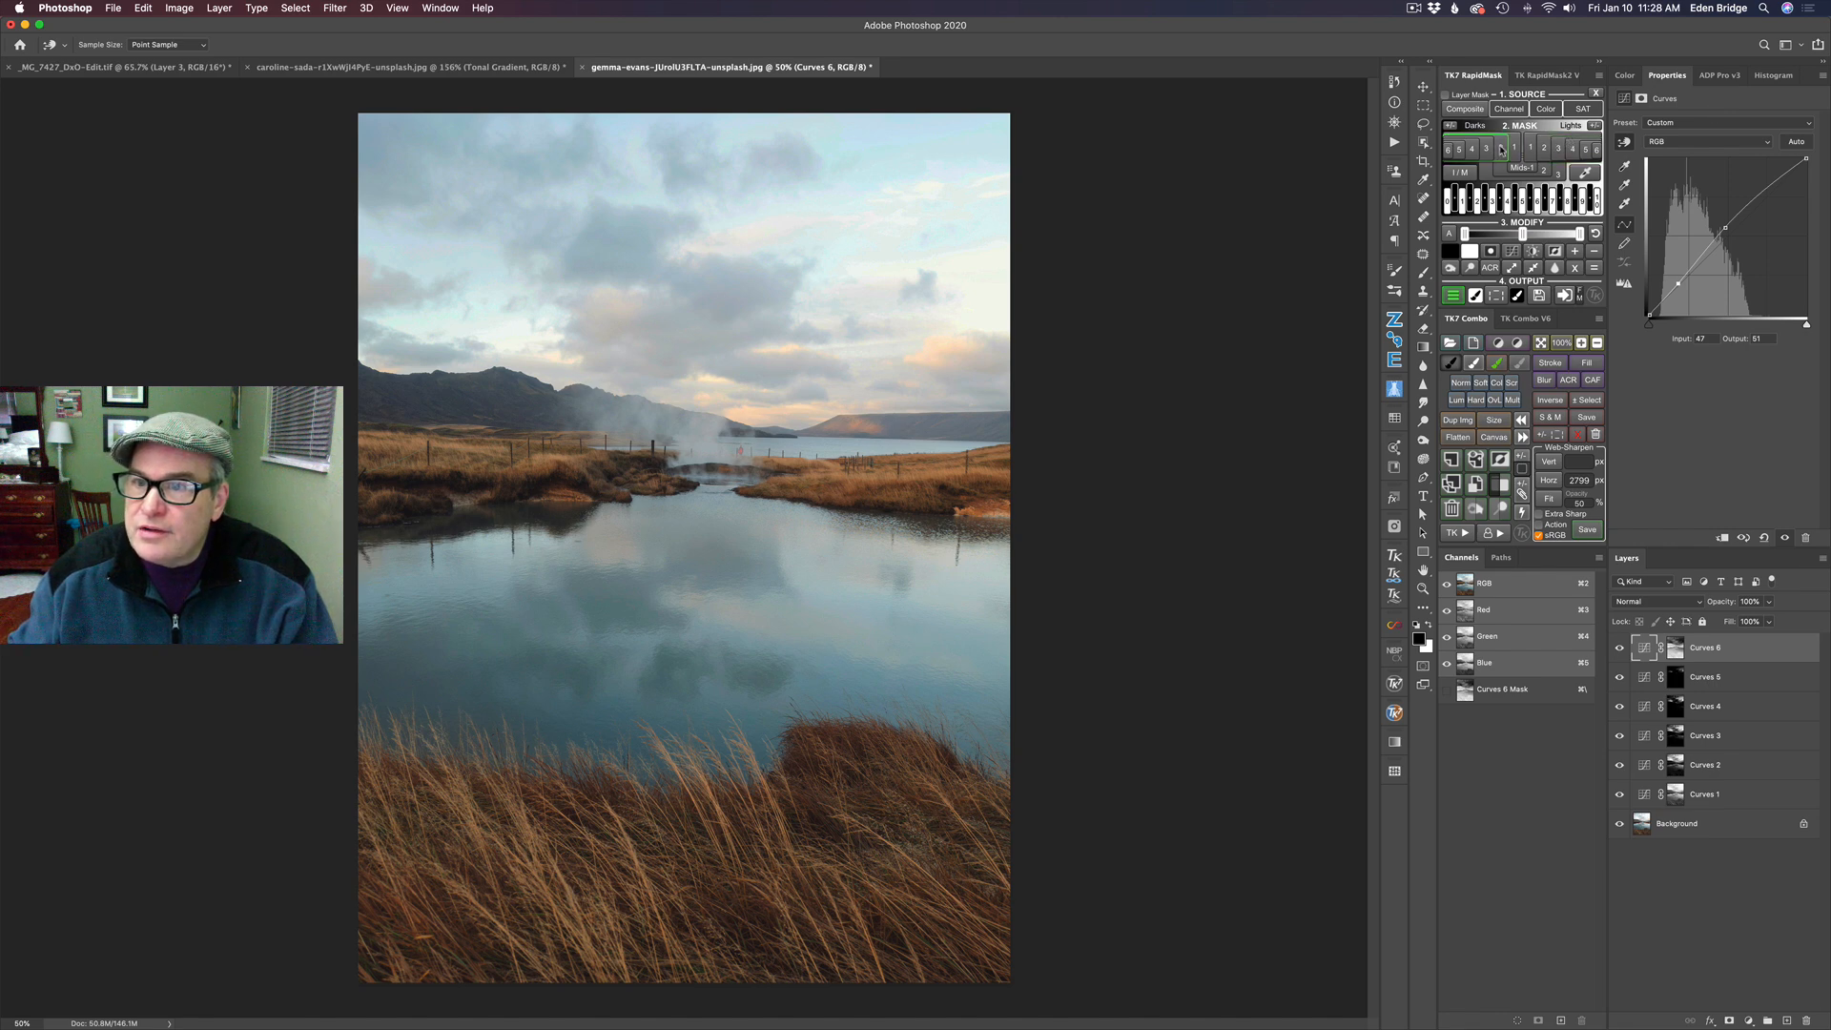
# - Add a Curves layer masked by Darks 2 and lower its midpoint to about input 128, output 115
pyautogui.click(1500, 149)
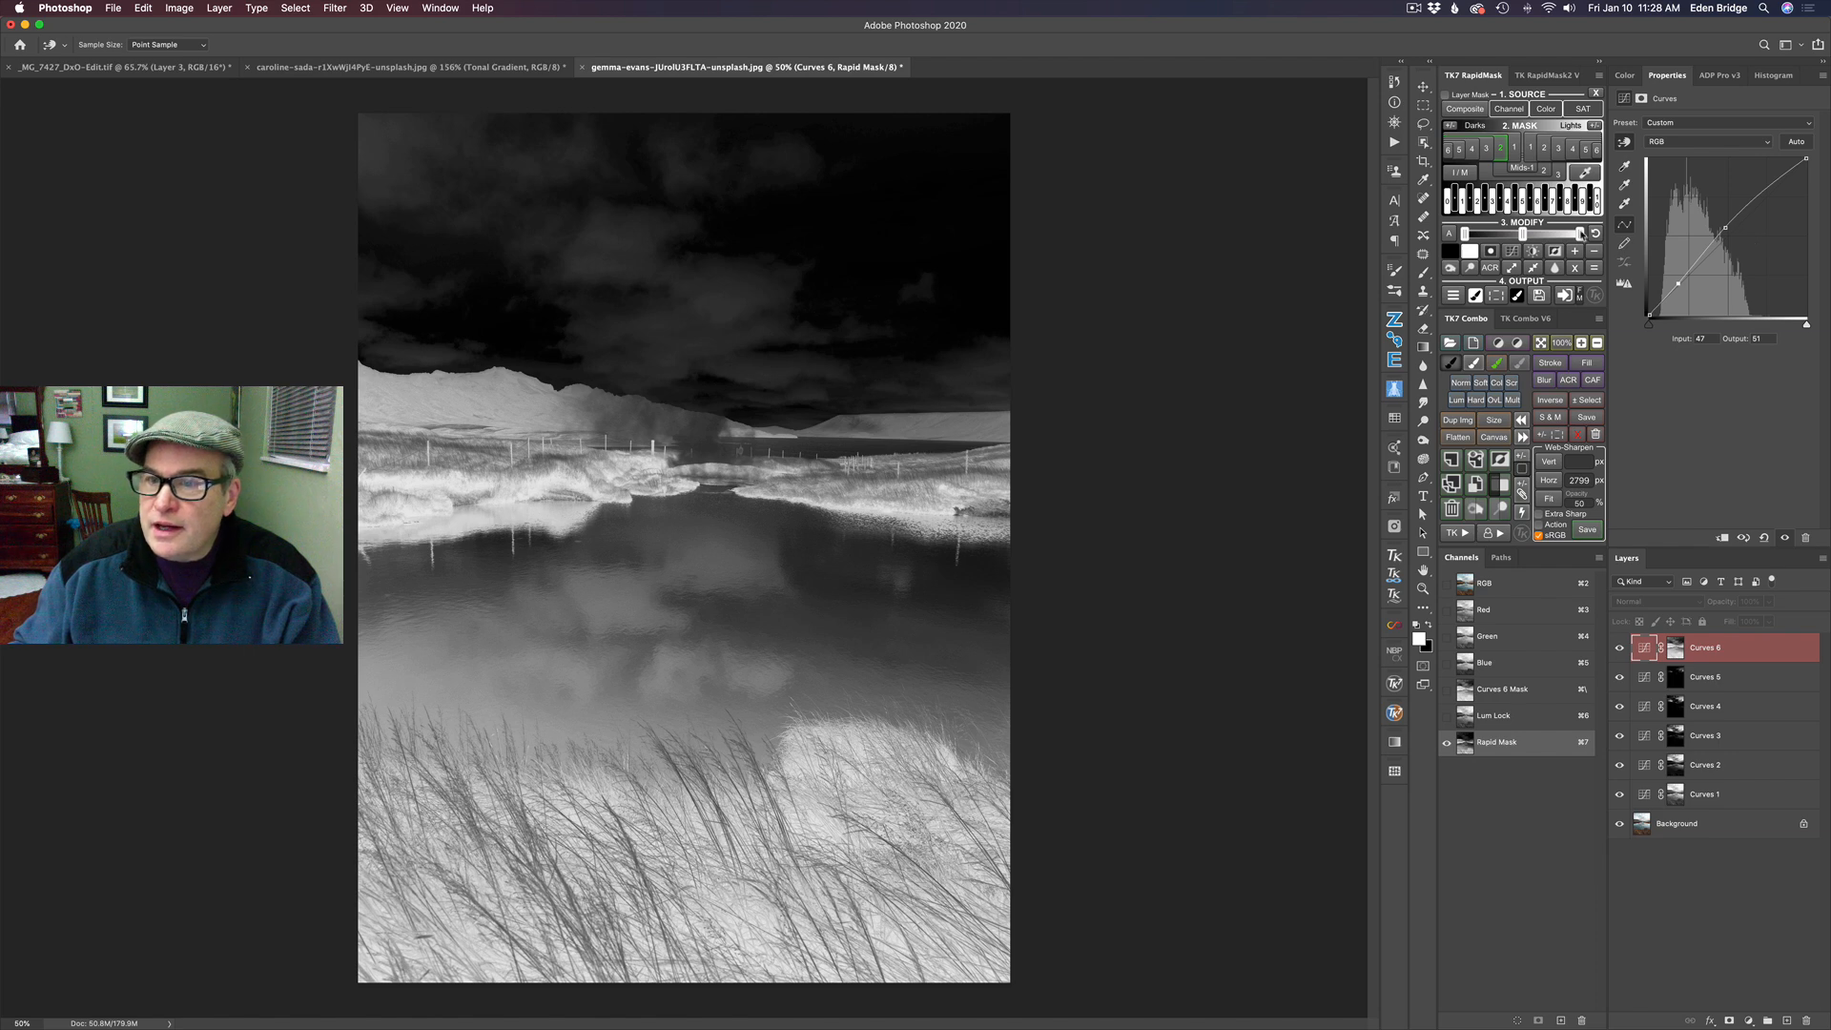
pyautogui.click(1453, 295)
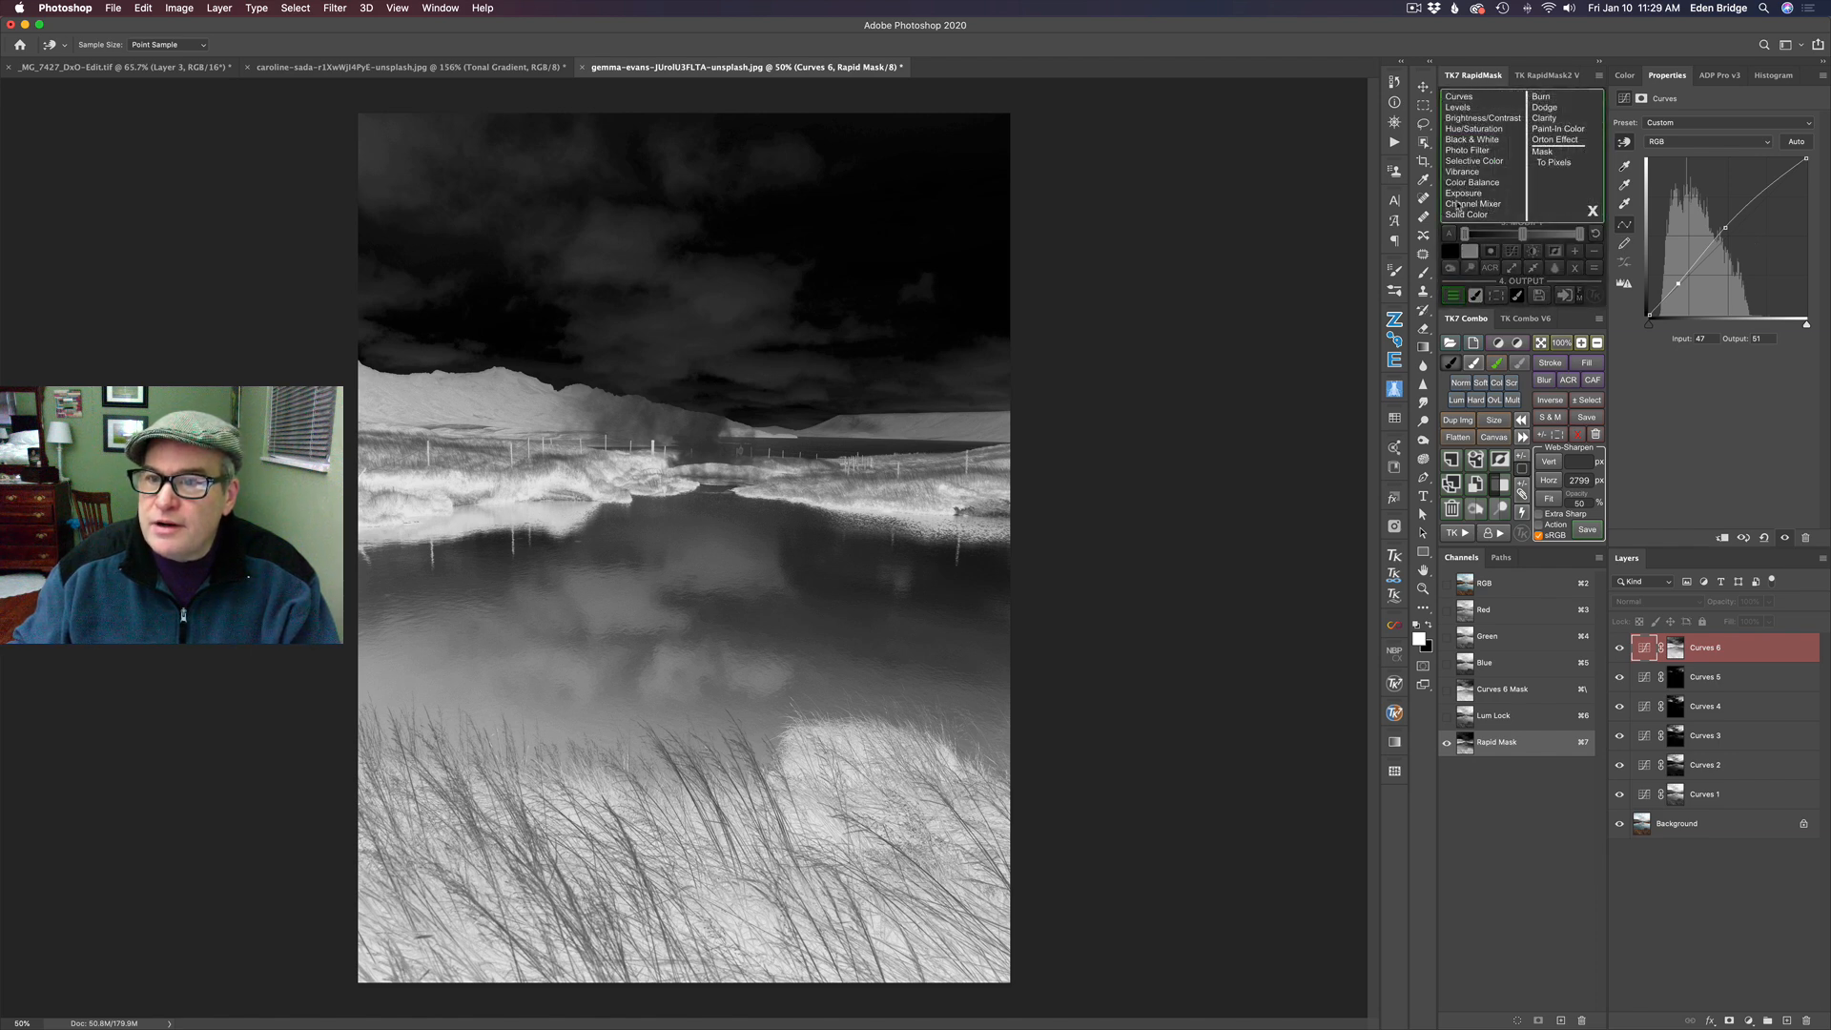
pyautogui.click(1460, 96)
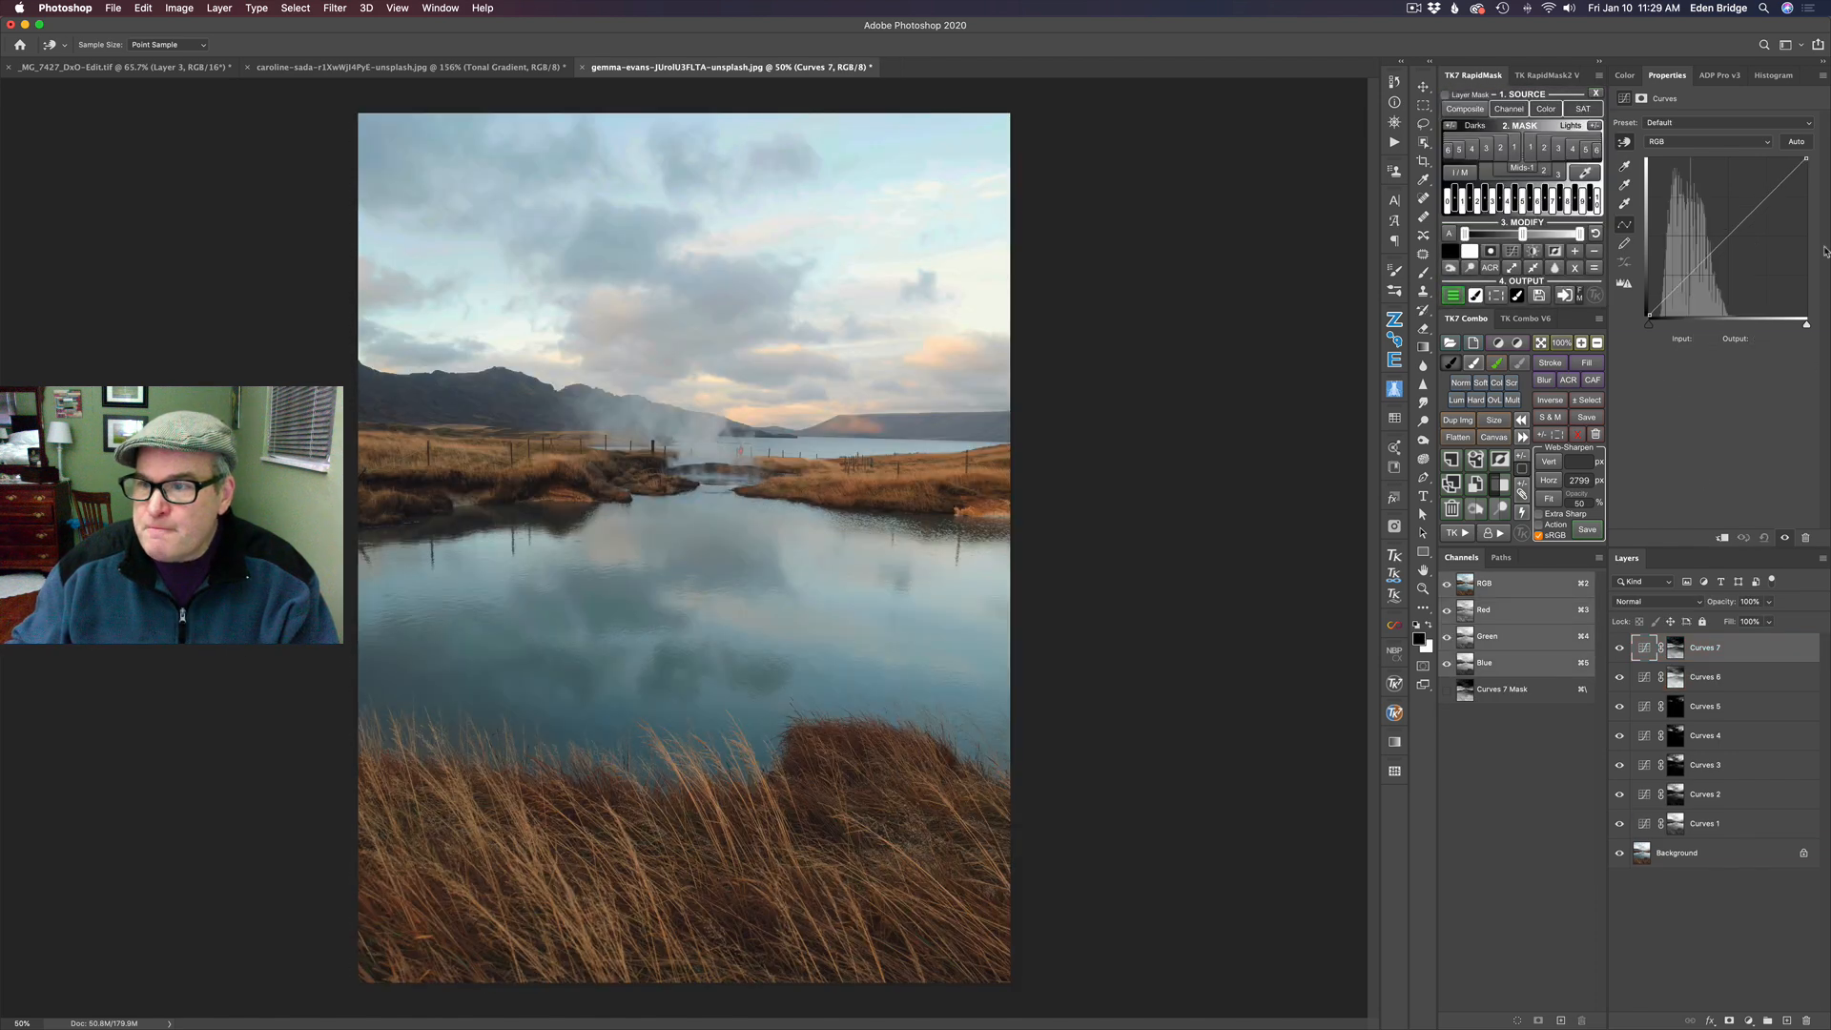
pyautogui.moveTo(1722, 241); pyautogui.dragTo(1728, 244)
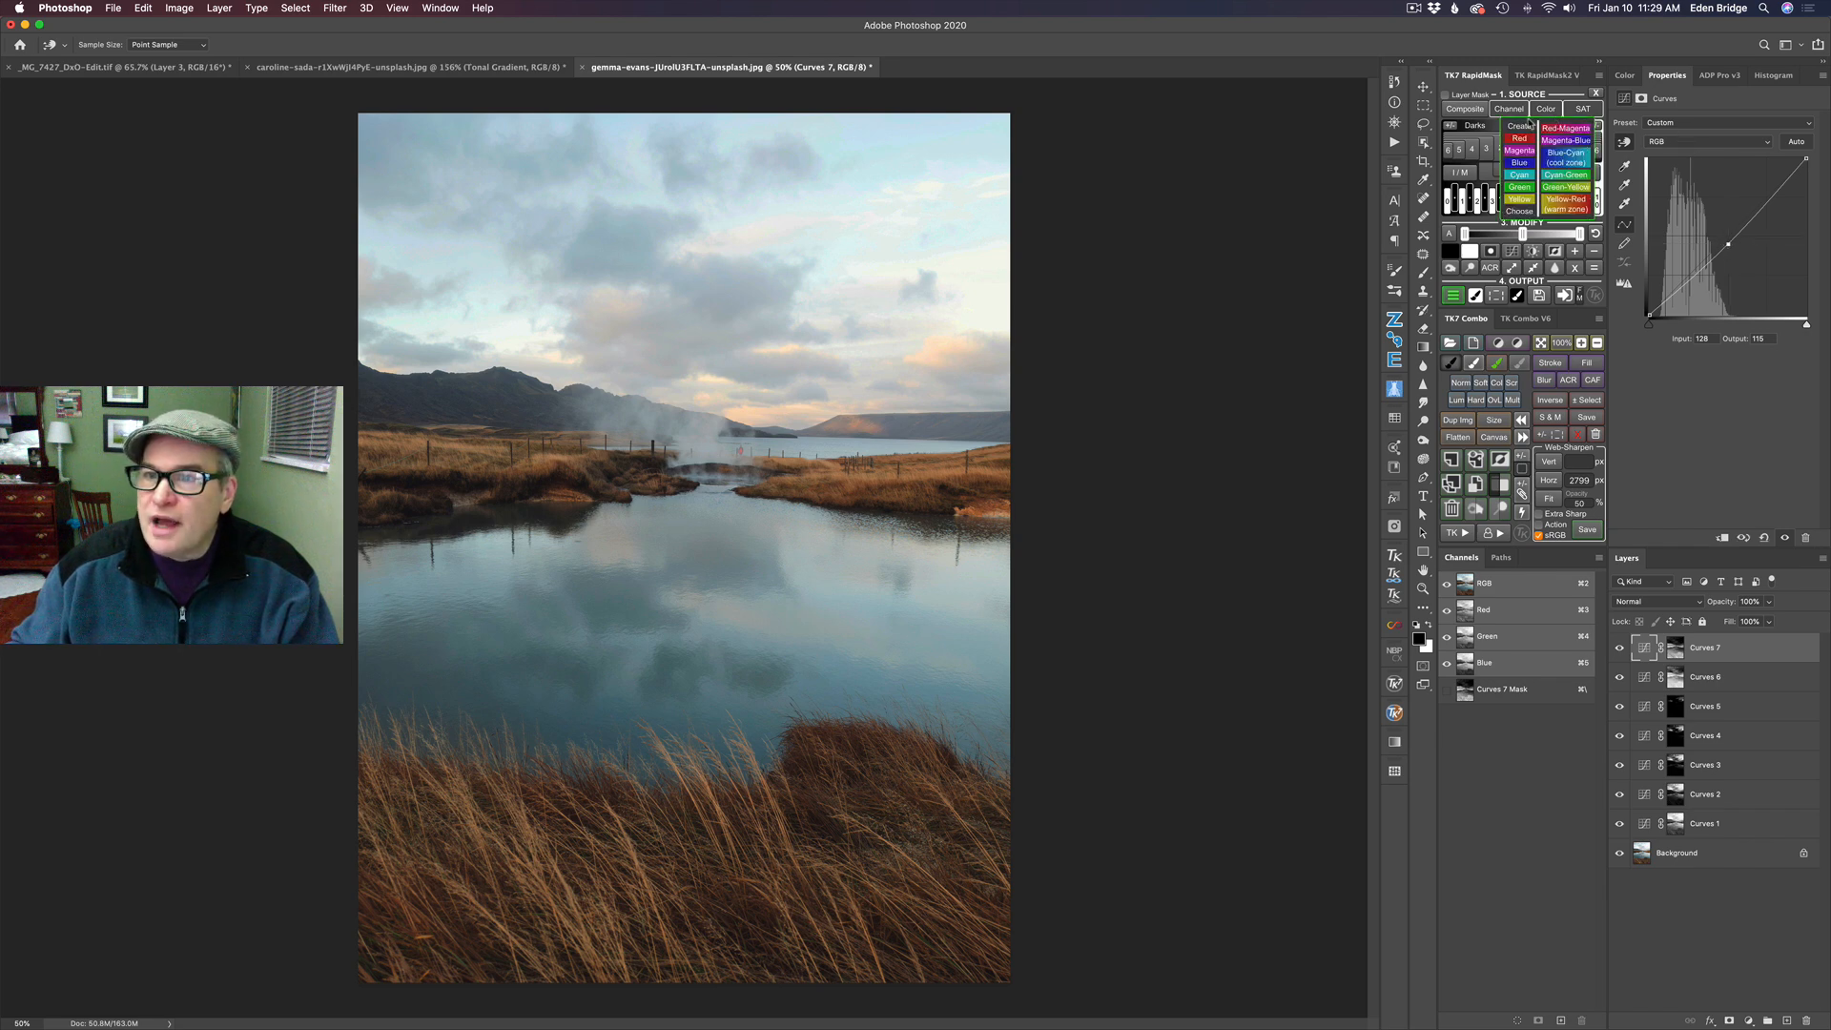
# - Add a Curves layer masked by Darks 3 and darken it with a midpoint at about input 130, output 120
pyautogui.click(1486, 150)
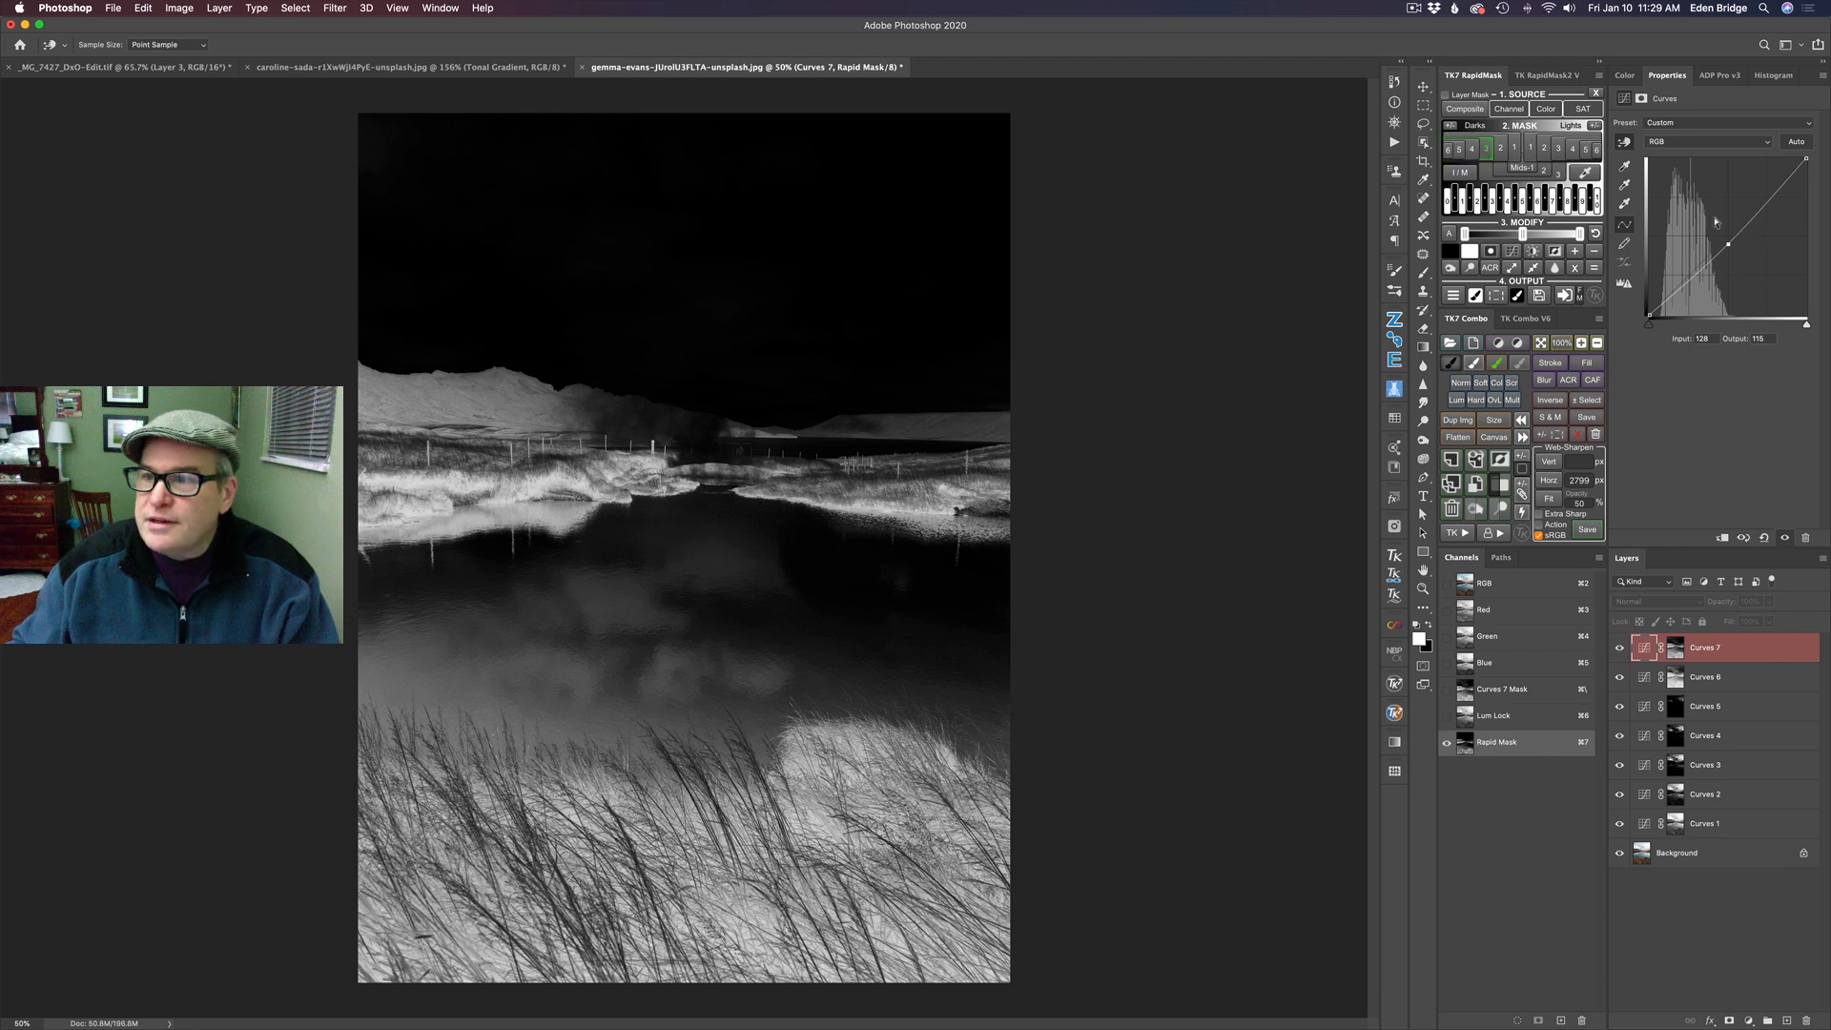
pyautogui.click(1454, 296)
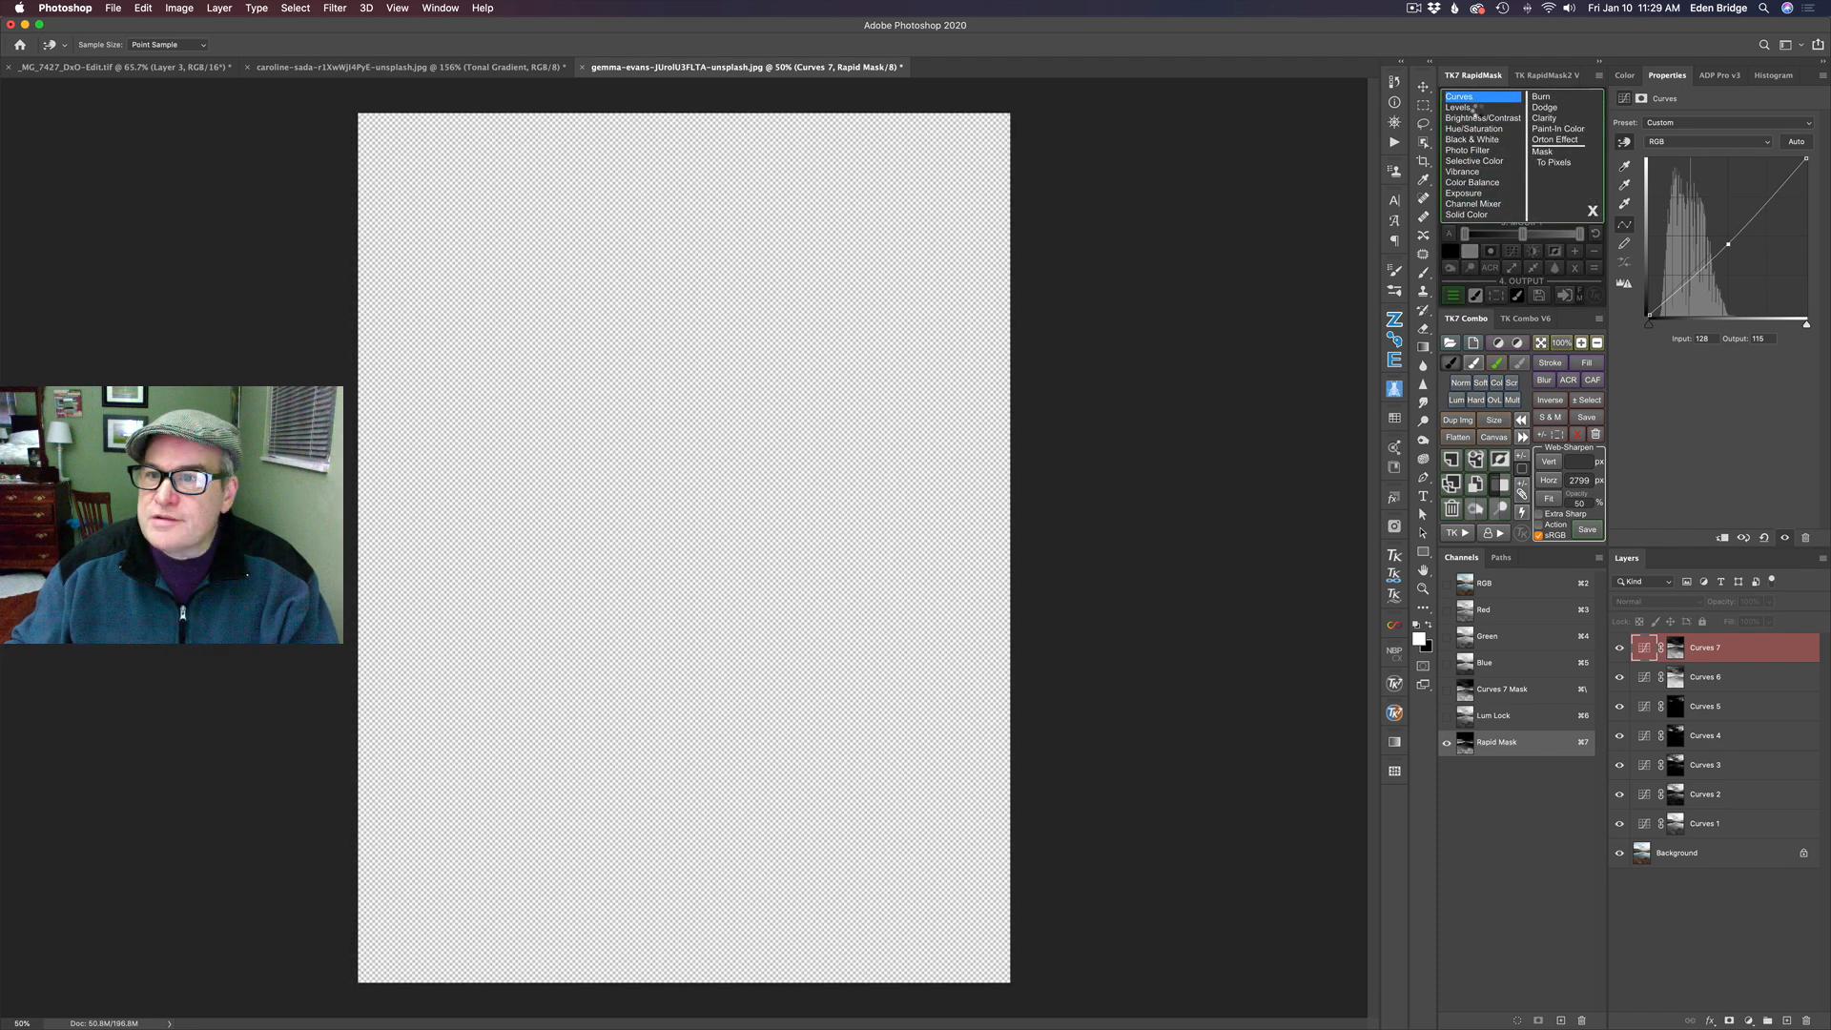
pyautogui.click(1459, 96)
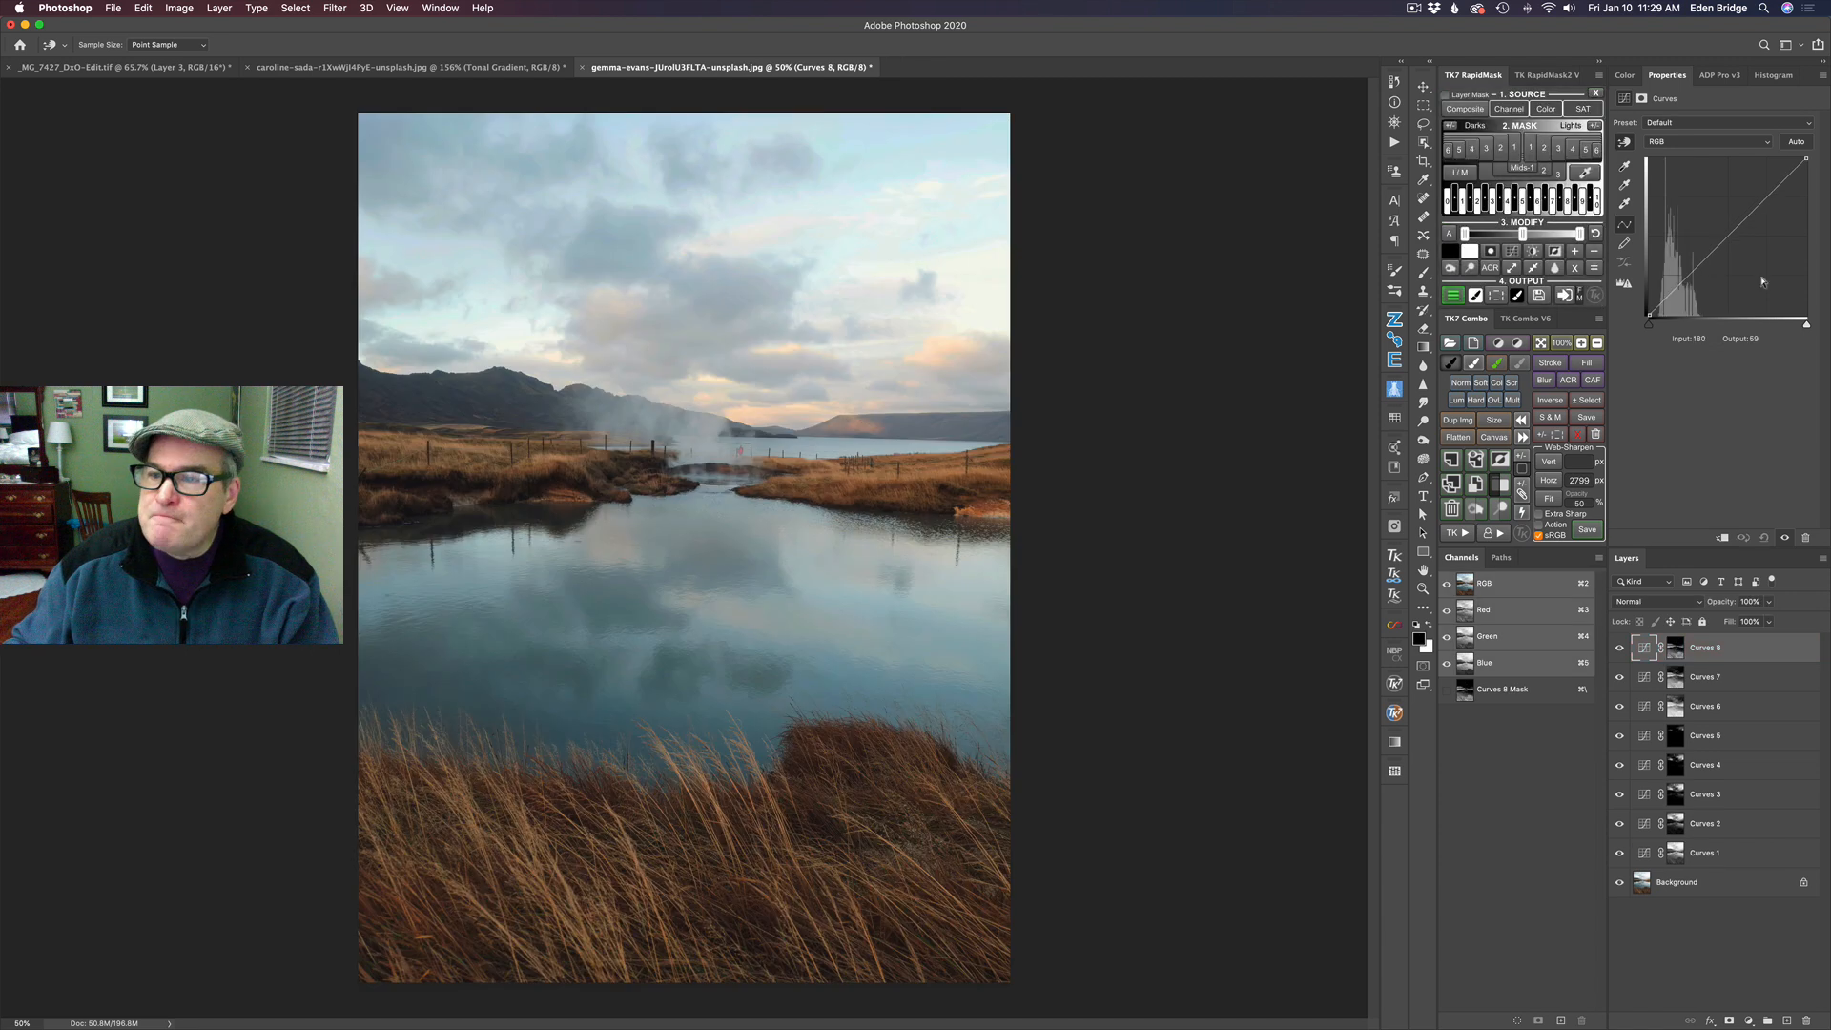
pyautogui.click(1729, 233)
pyautogui.moveTo(1729, 234); pyautogui.dragTo(1729, 241)
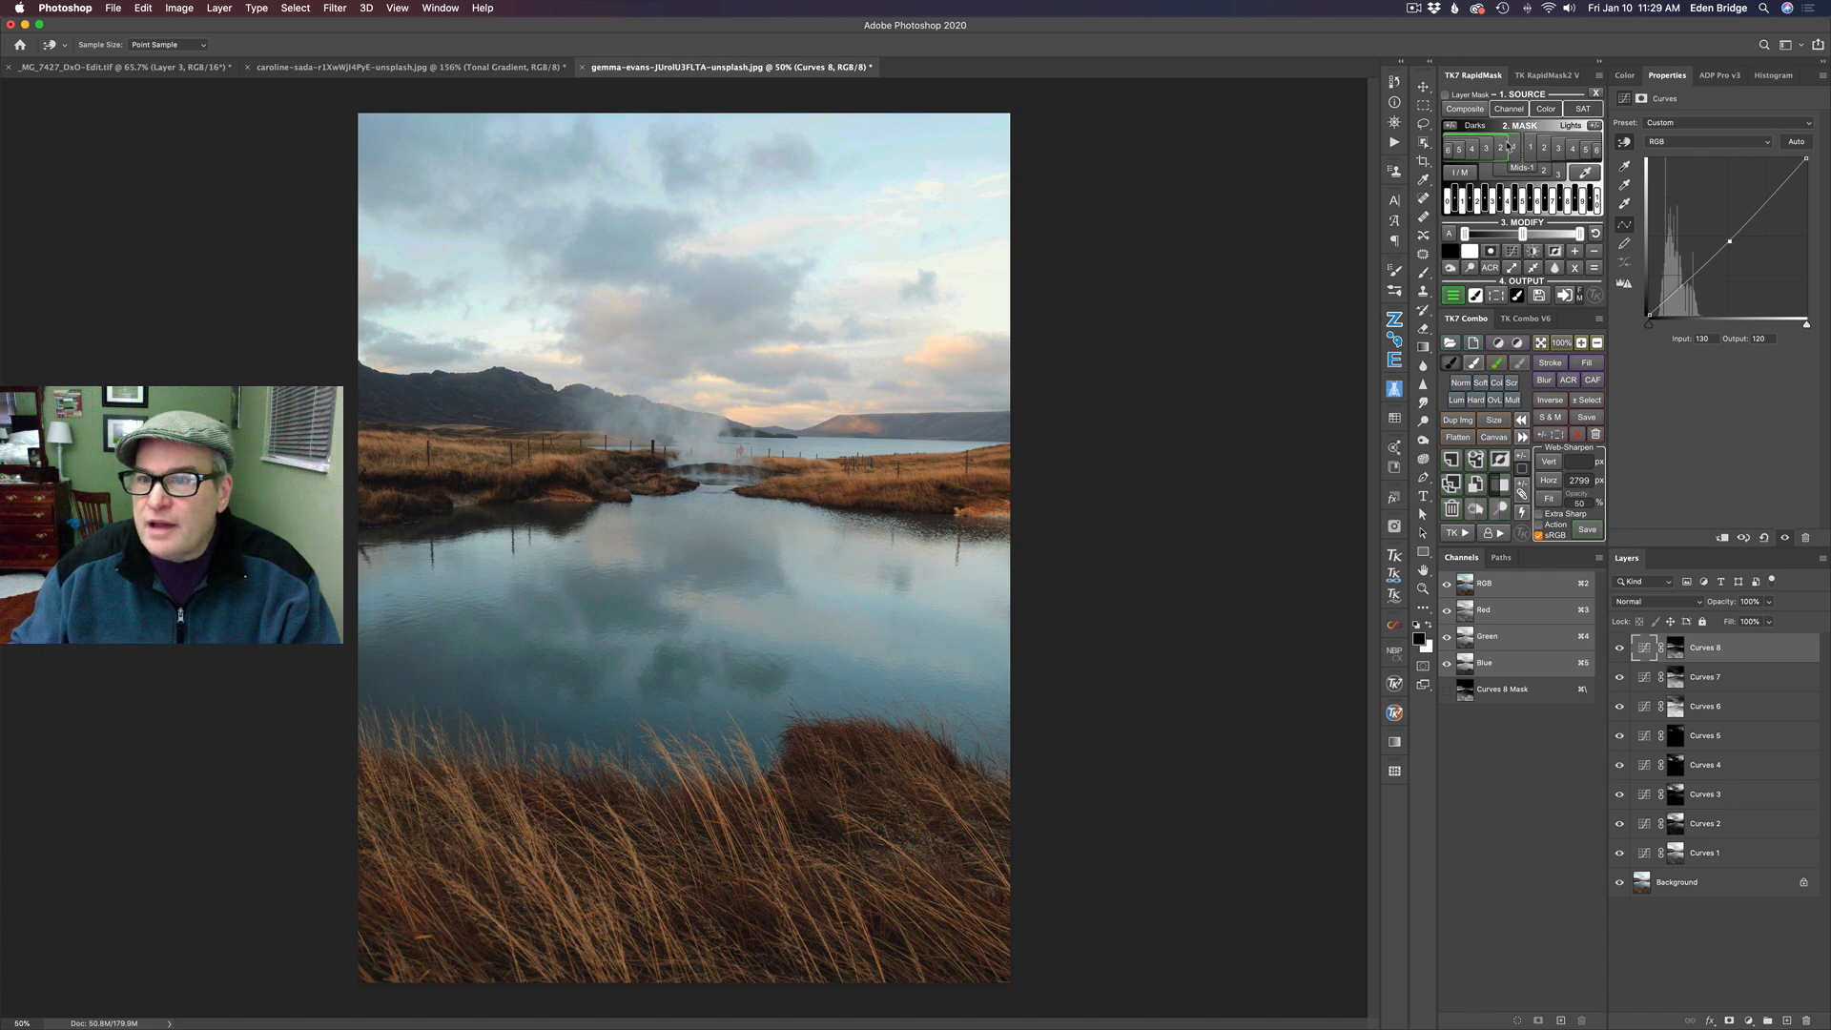
# - Add a Curves layer masked by Darks 4, with a shadow point at about input 52, output 37 and a highlight point at about input 178, output 177
pyautogui.click(1474, 149)
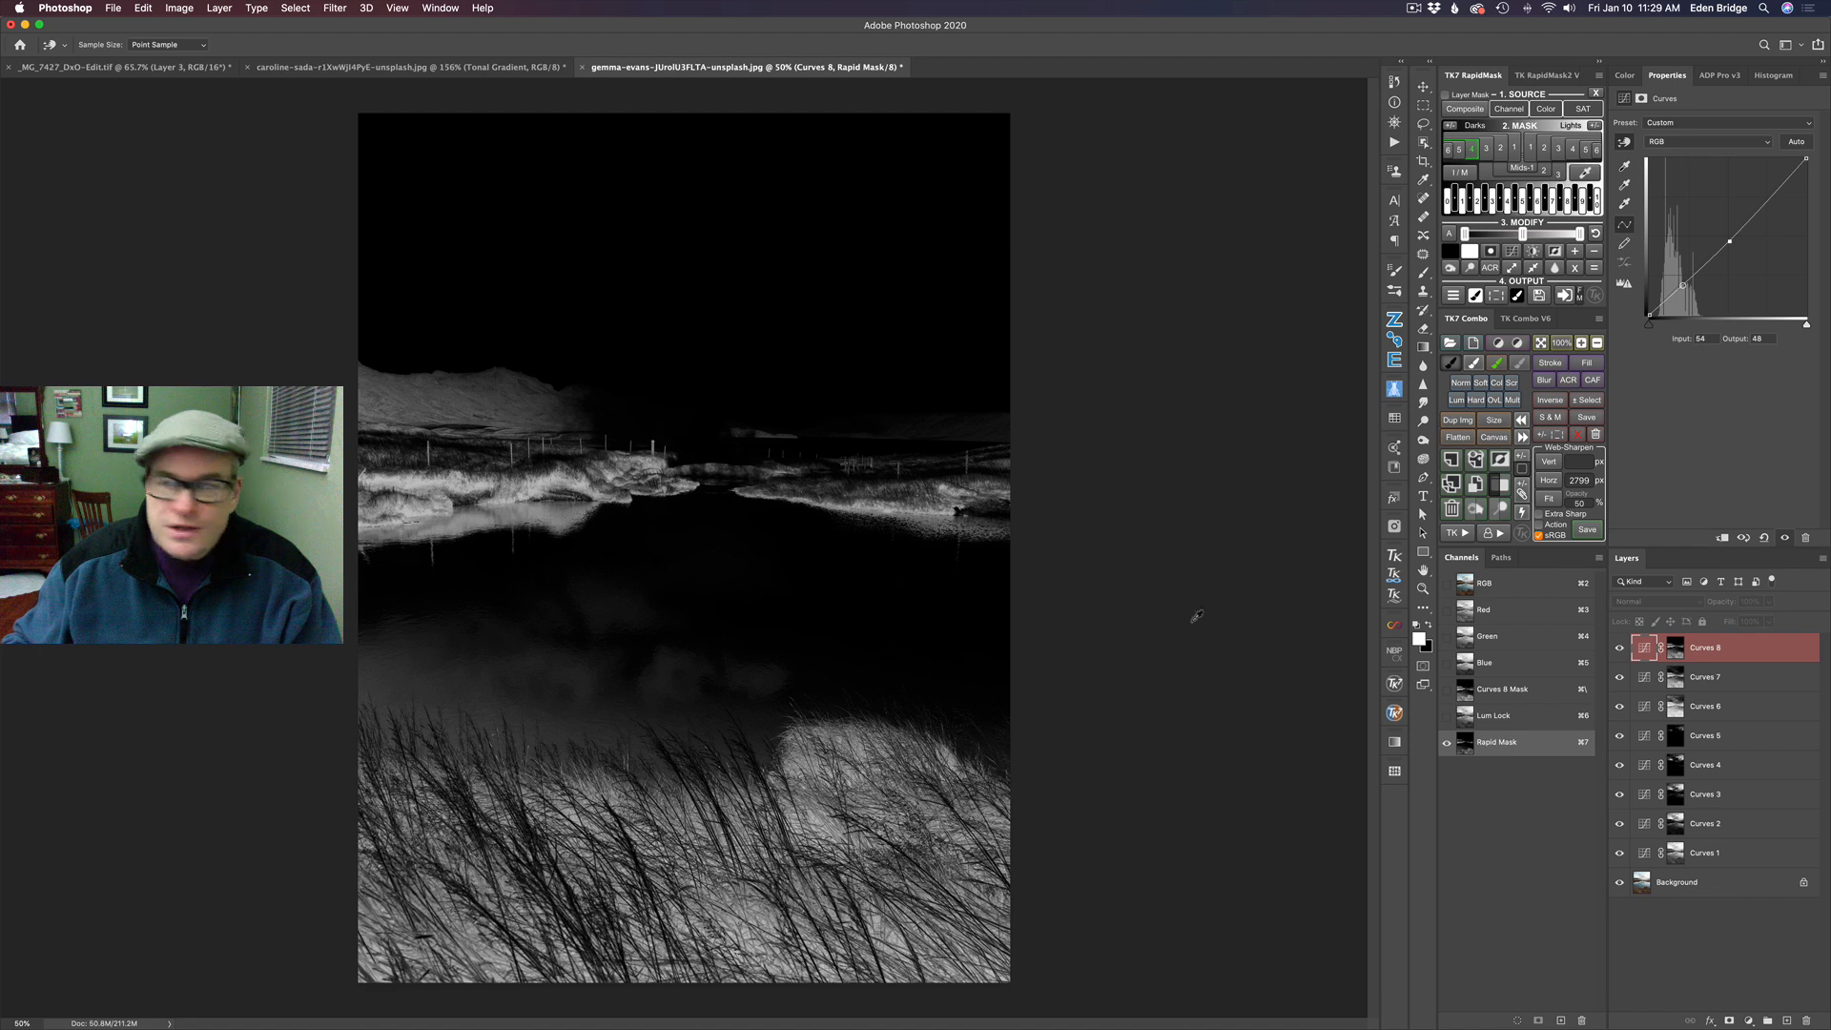
pyautogui.click(1457, 295)
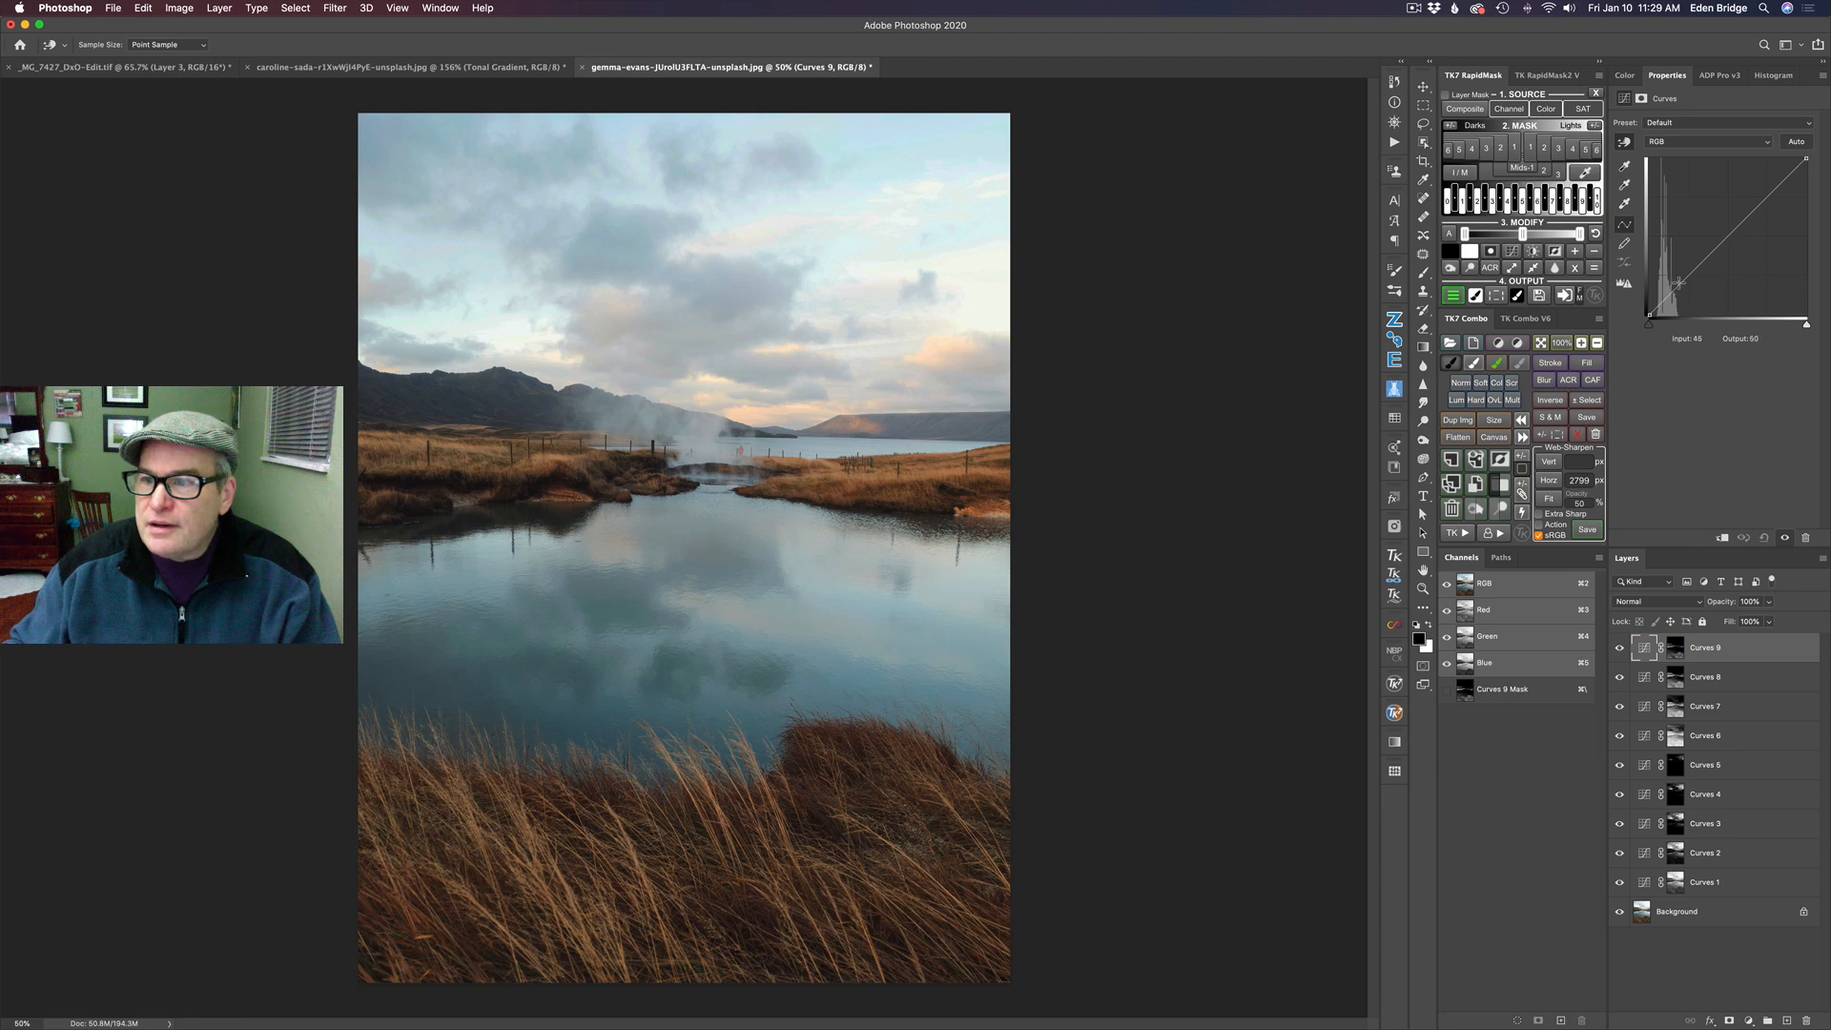
pyautogui.moveTo(1679, 284); pyautogui.dragTo(1683, 293)
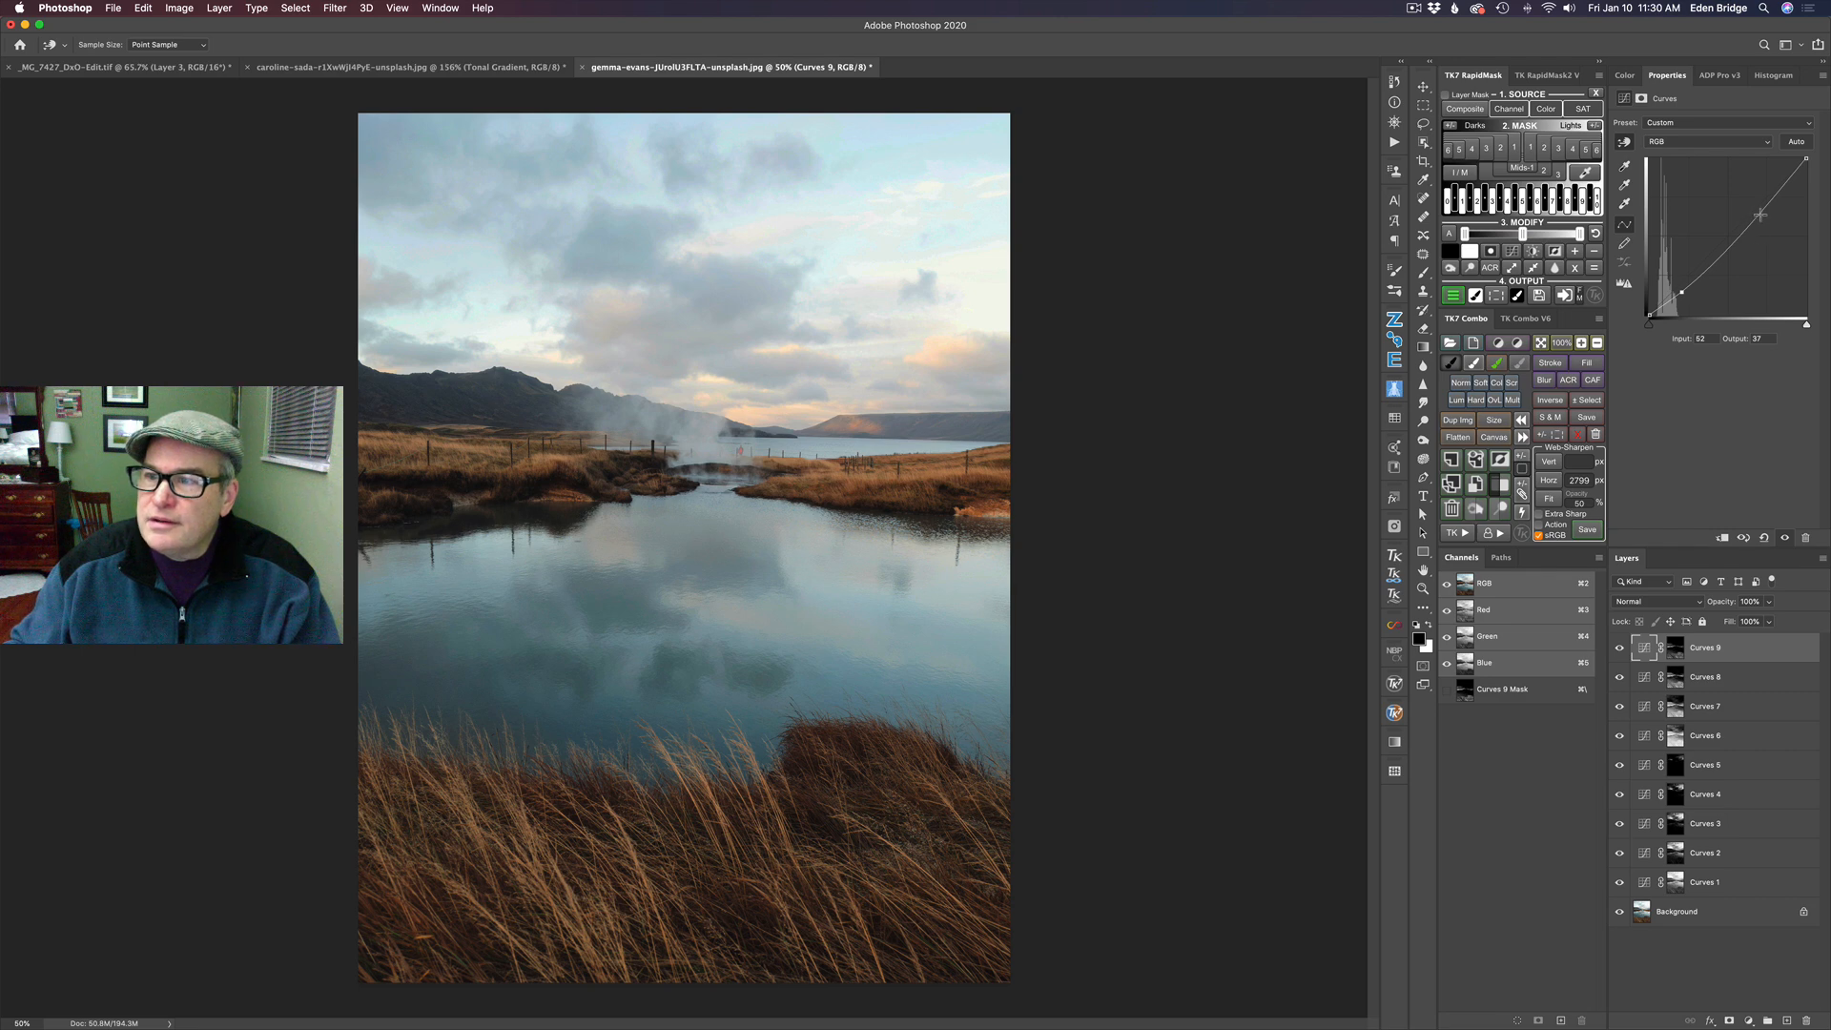
pyautogui.moveTo(1760, 214); pyautogui.dragTo(1757, 206)
pyautogui.moveTo(1758, 206); pyautogui.dragTo(1759, 206)
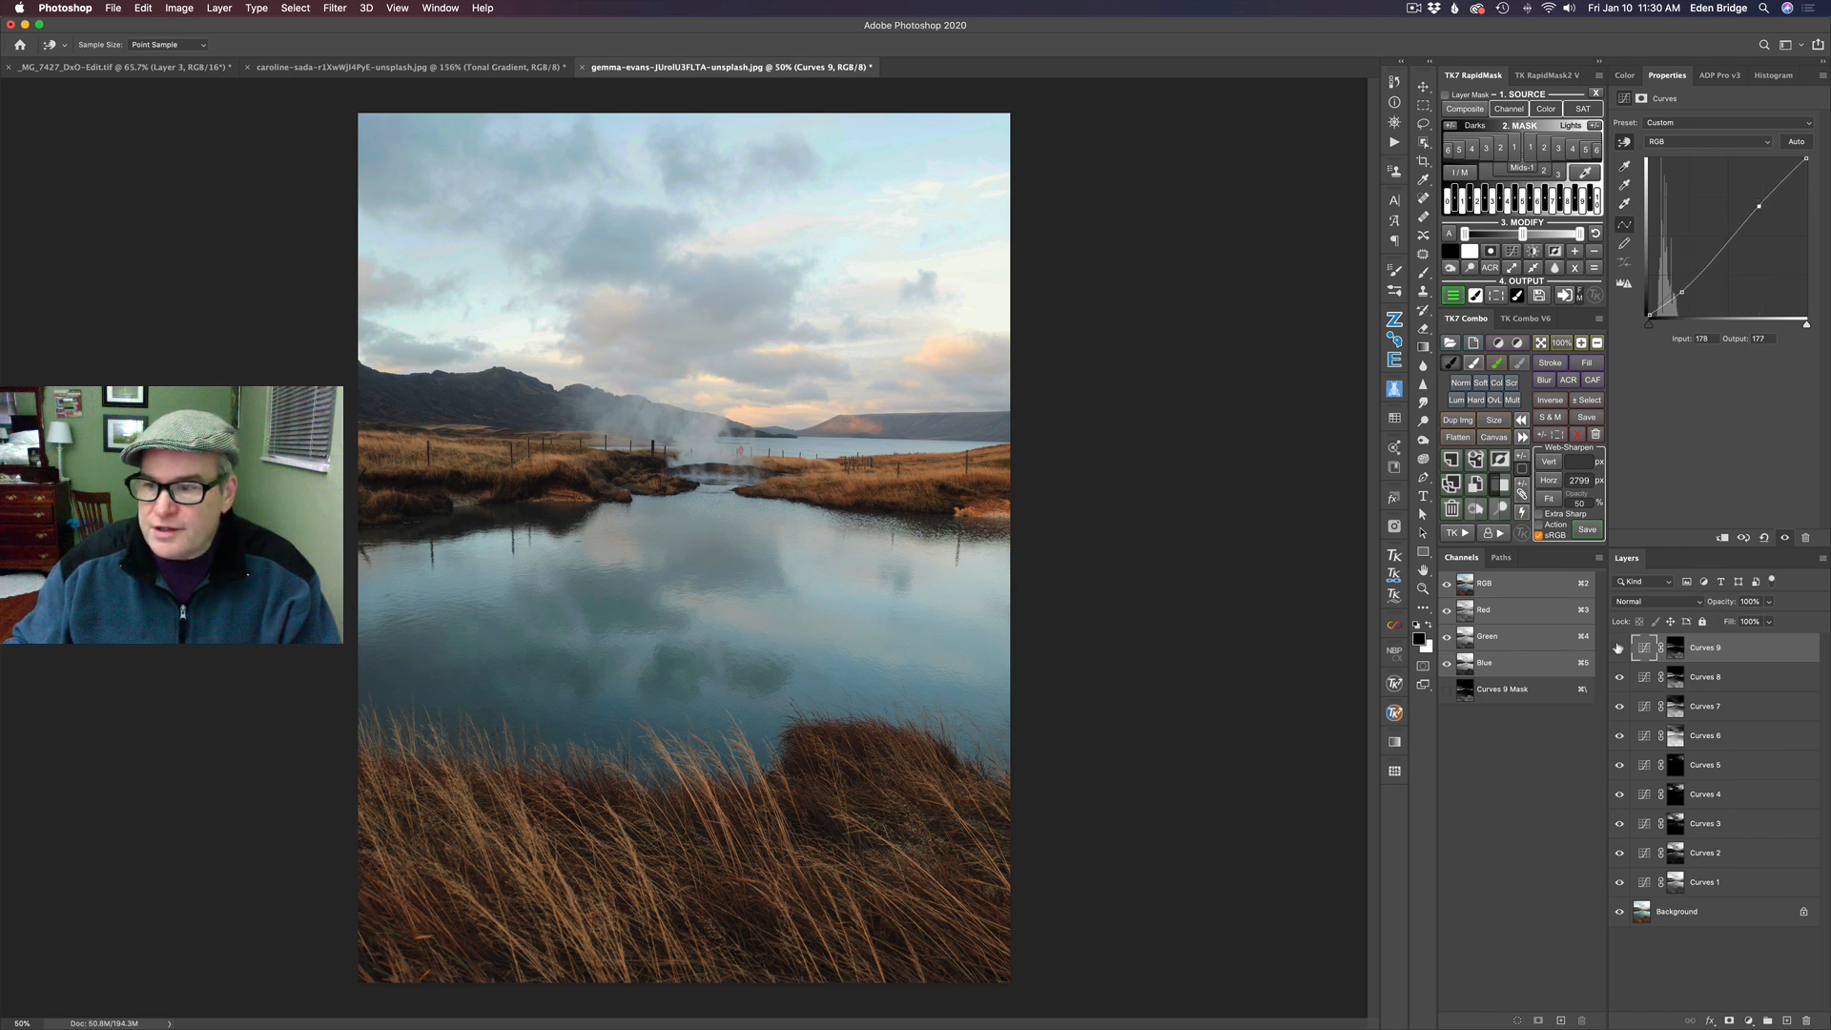
pyautogui.click(1618, 648)
pyautogui.click(1618, 649)
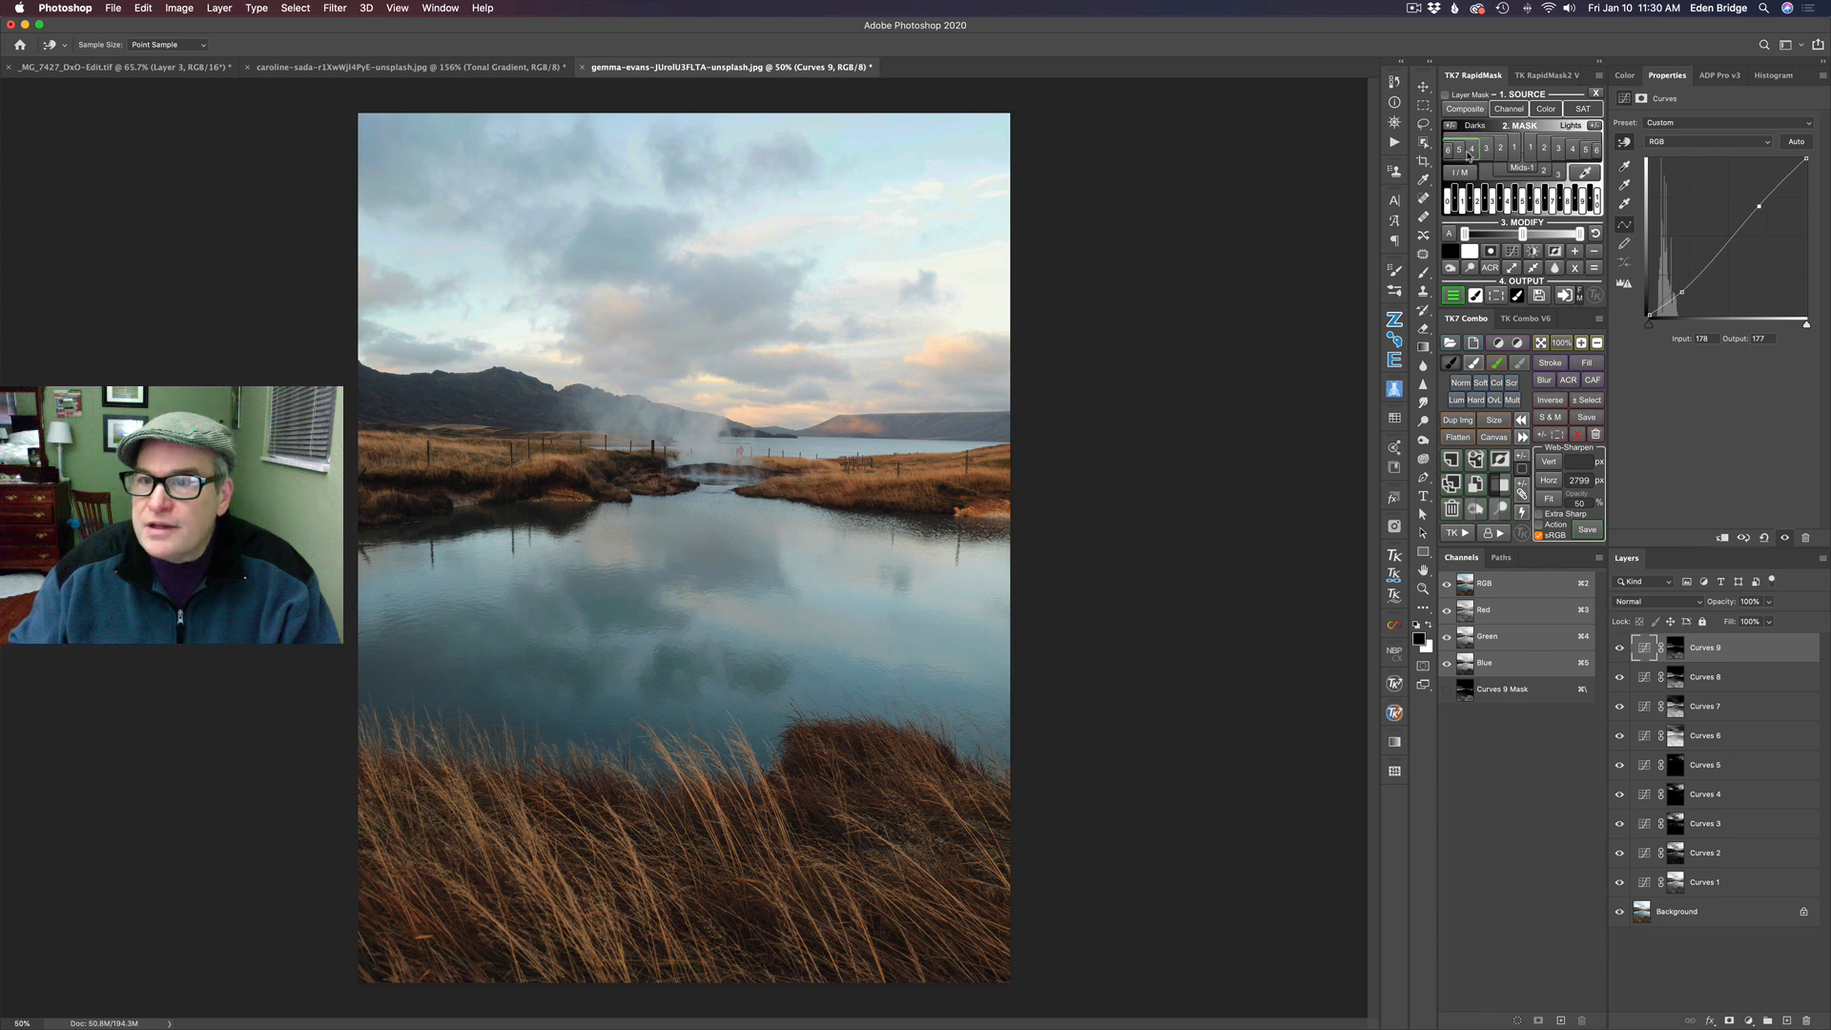
# - Preview the Darks 5 and Darks 6 masks, and add a Curves layer masked by Darks 5 with a point at about input 22, output 21
pyautogui.click(1460, 151)
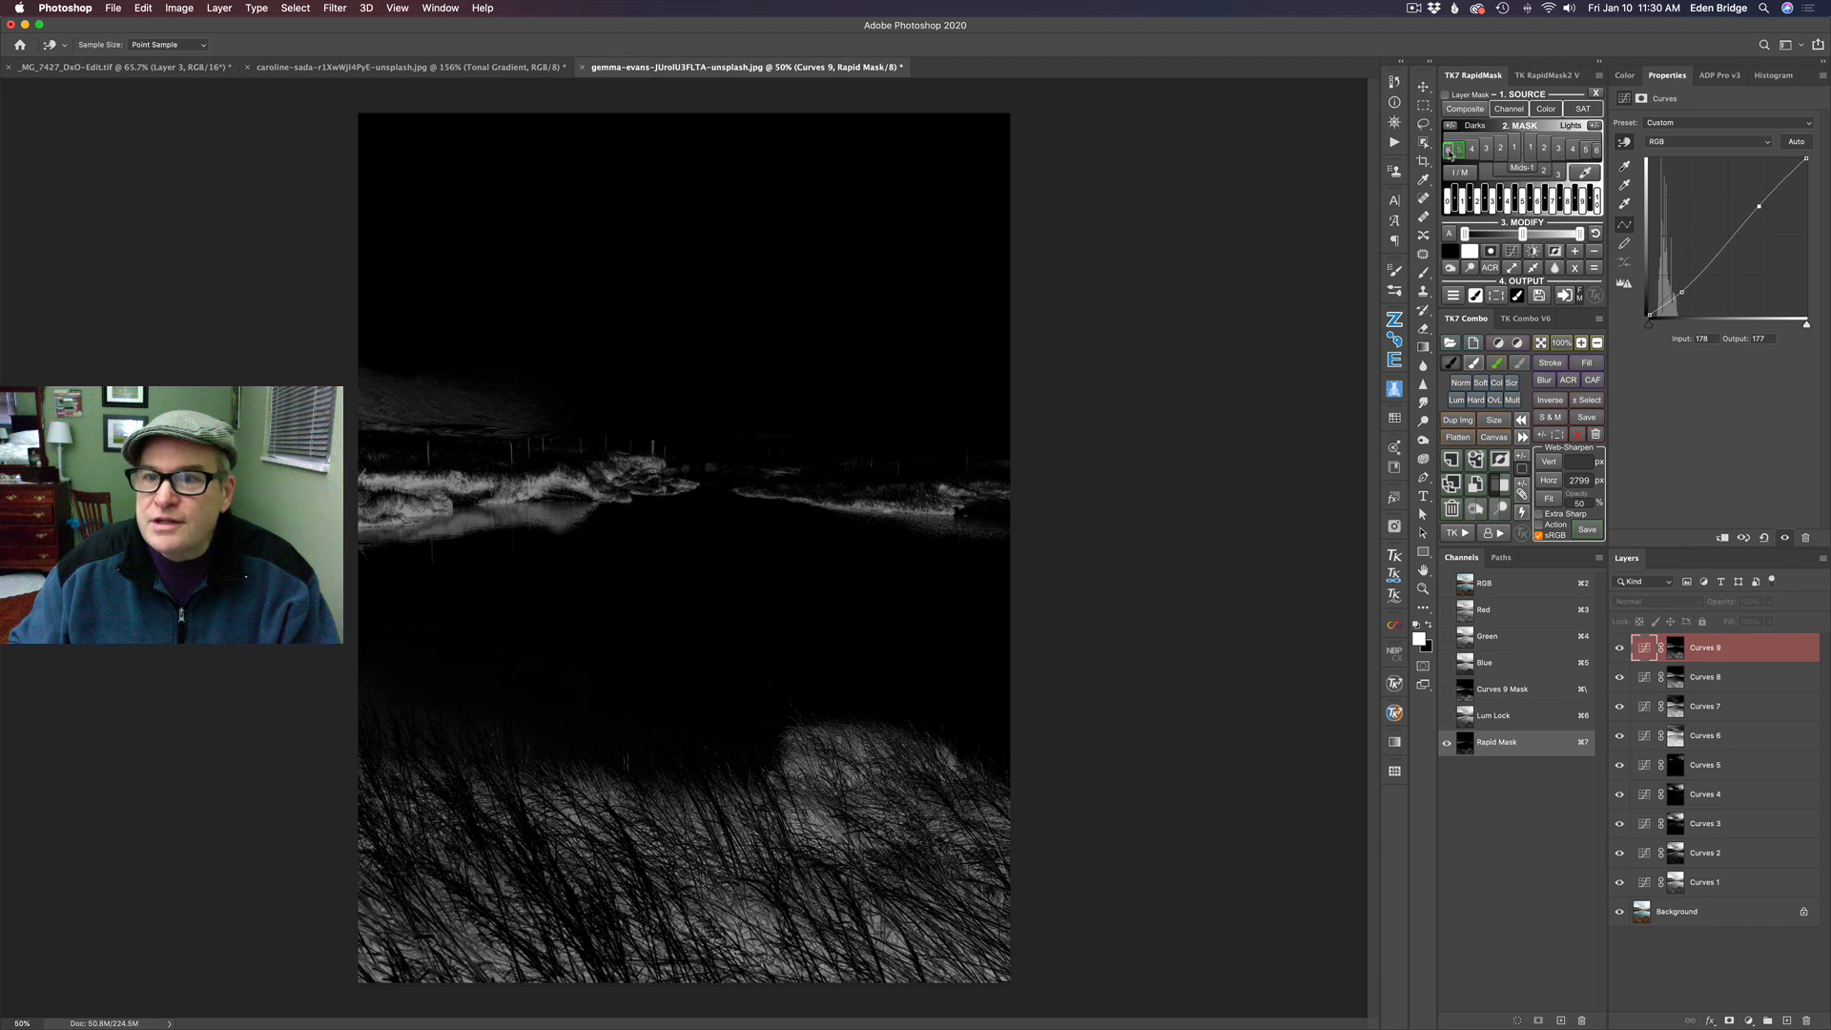
pyautogui.click(1449, 151)
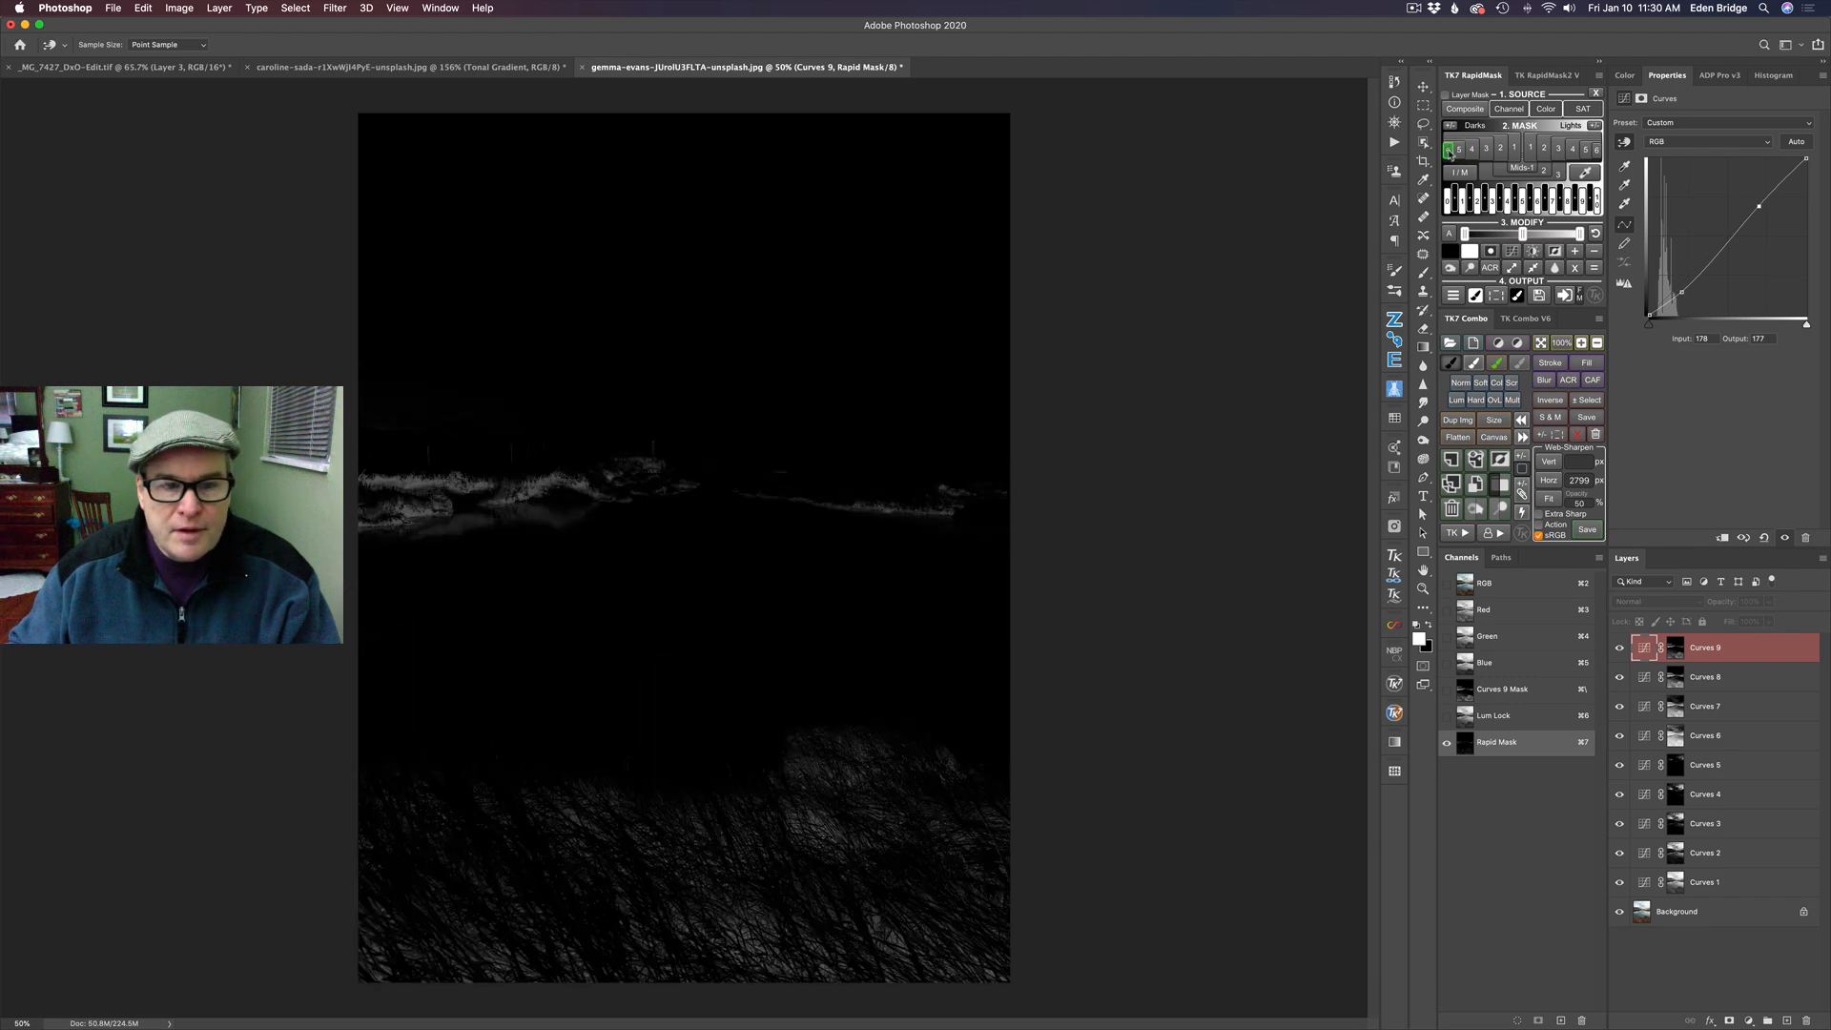
pyautogui.click(1457, 151)
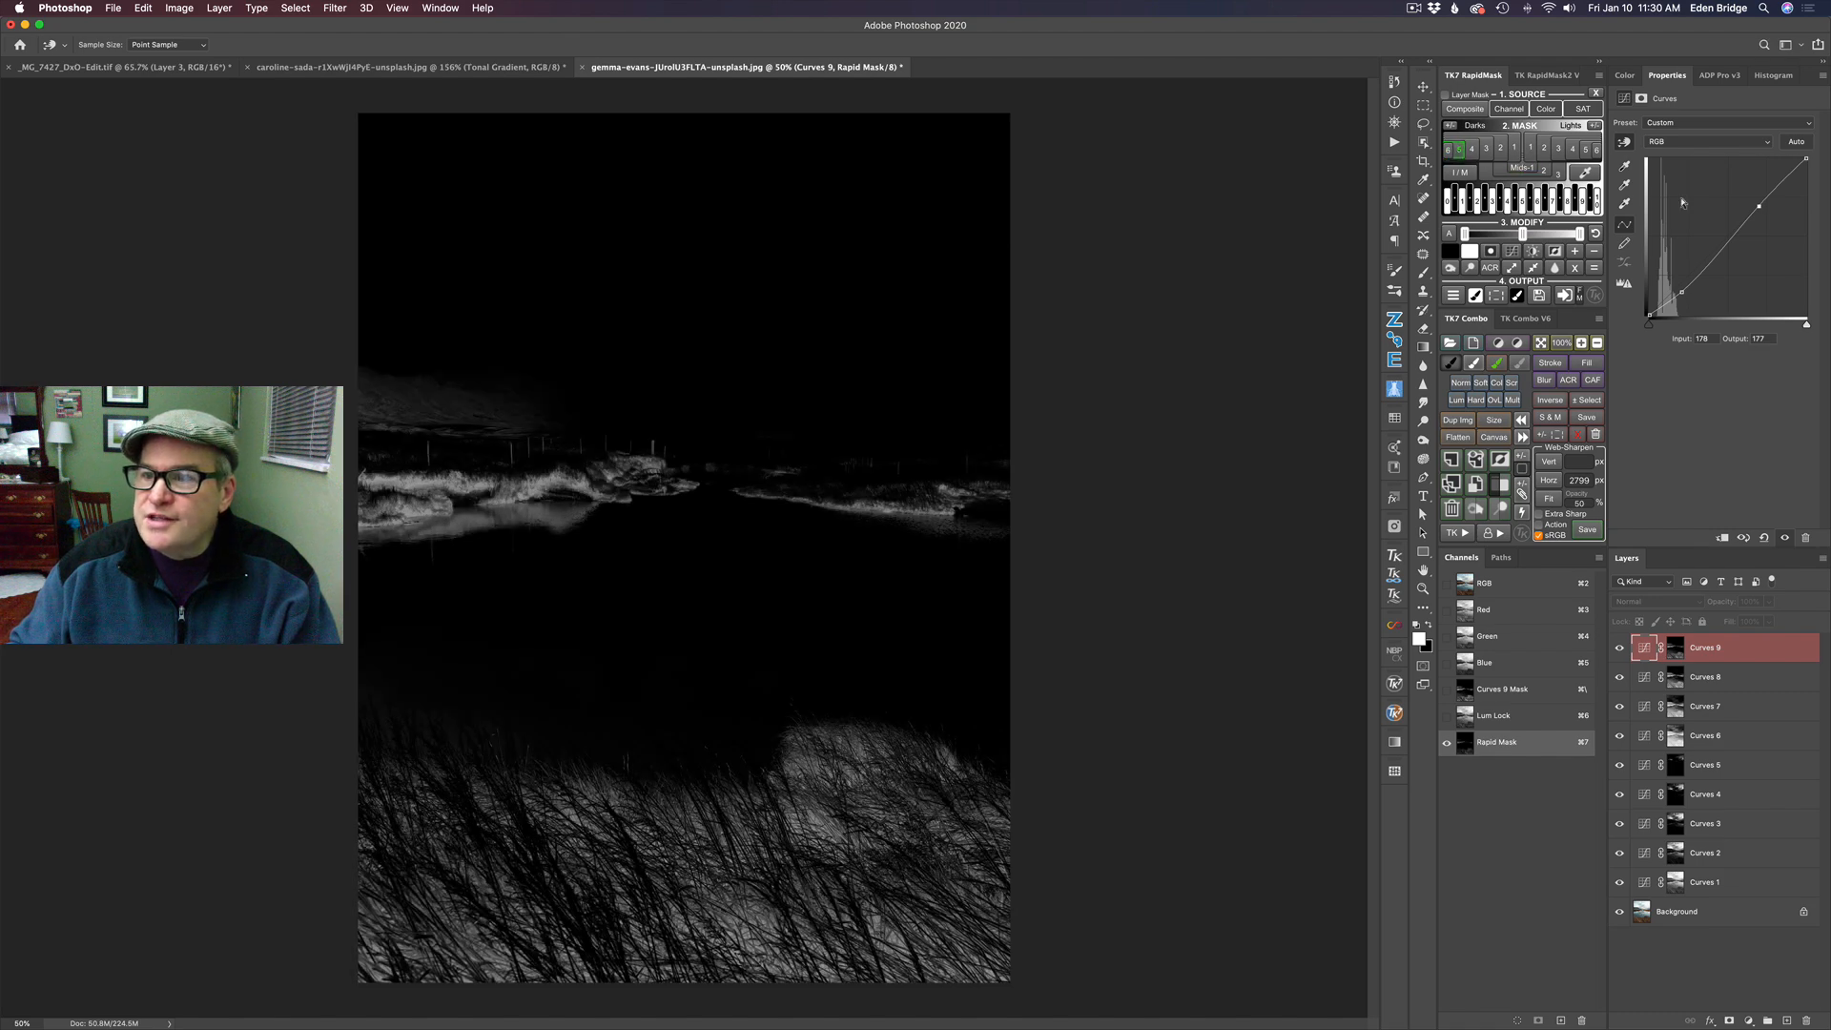
pyautogui.click(1452, 295)
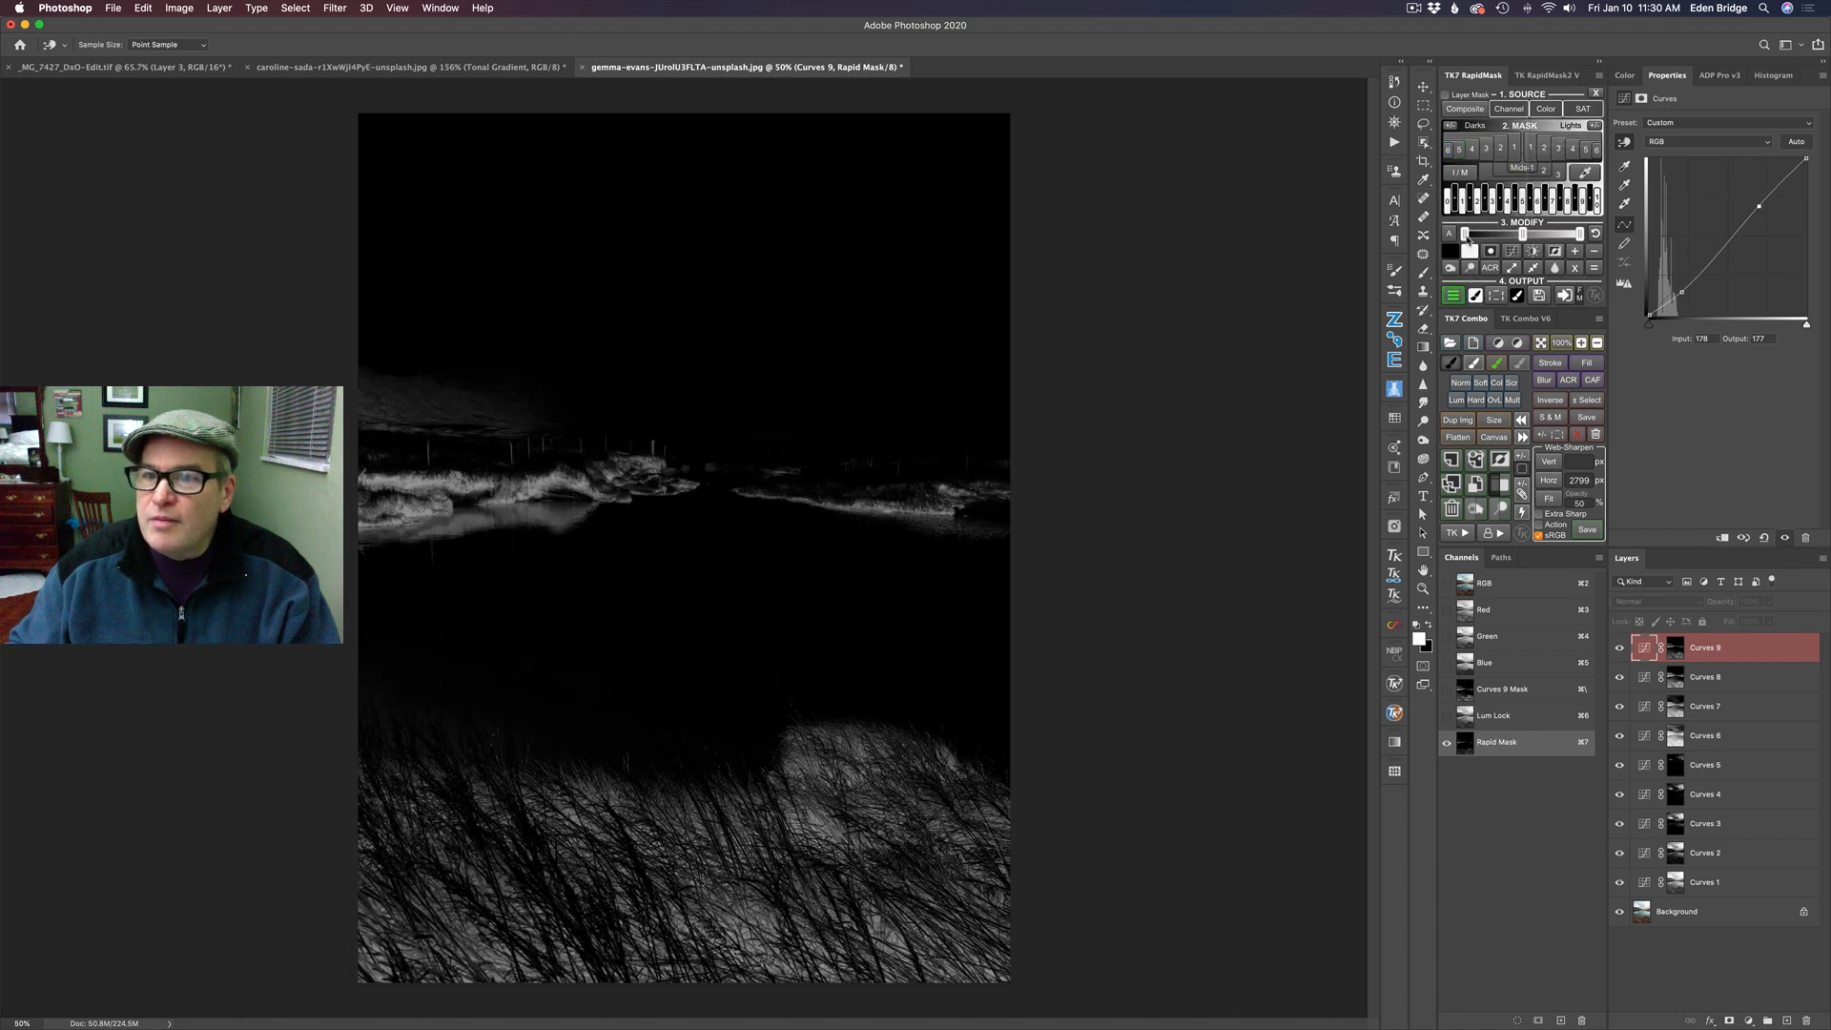
pyautogui.click(1467, 98)
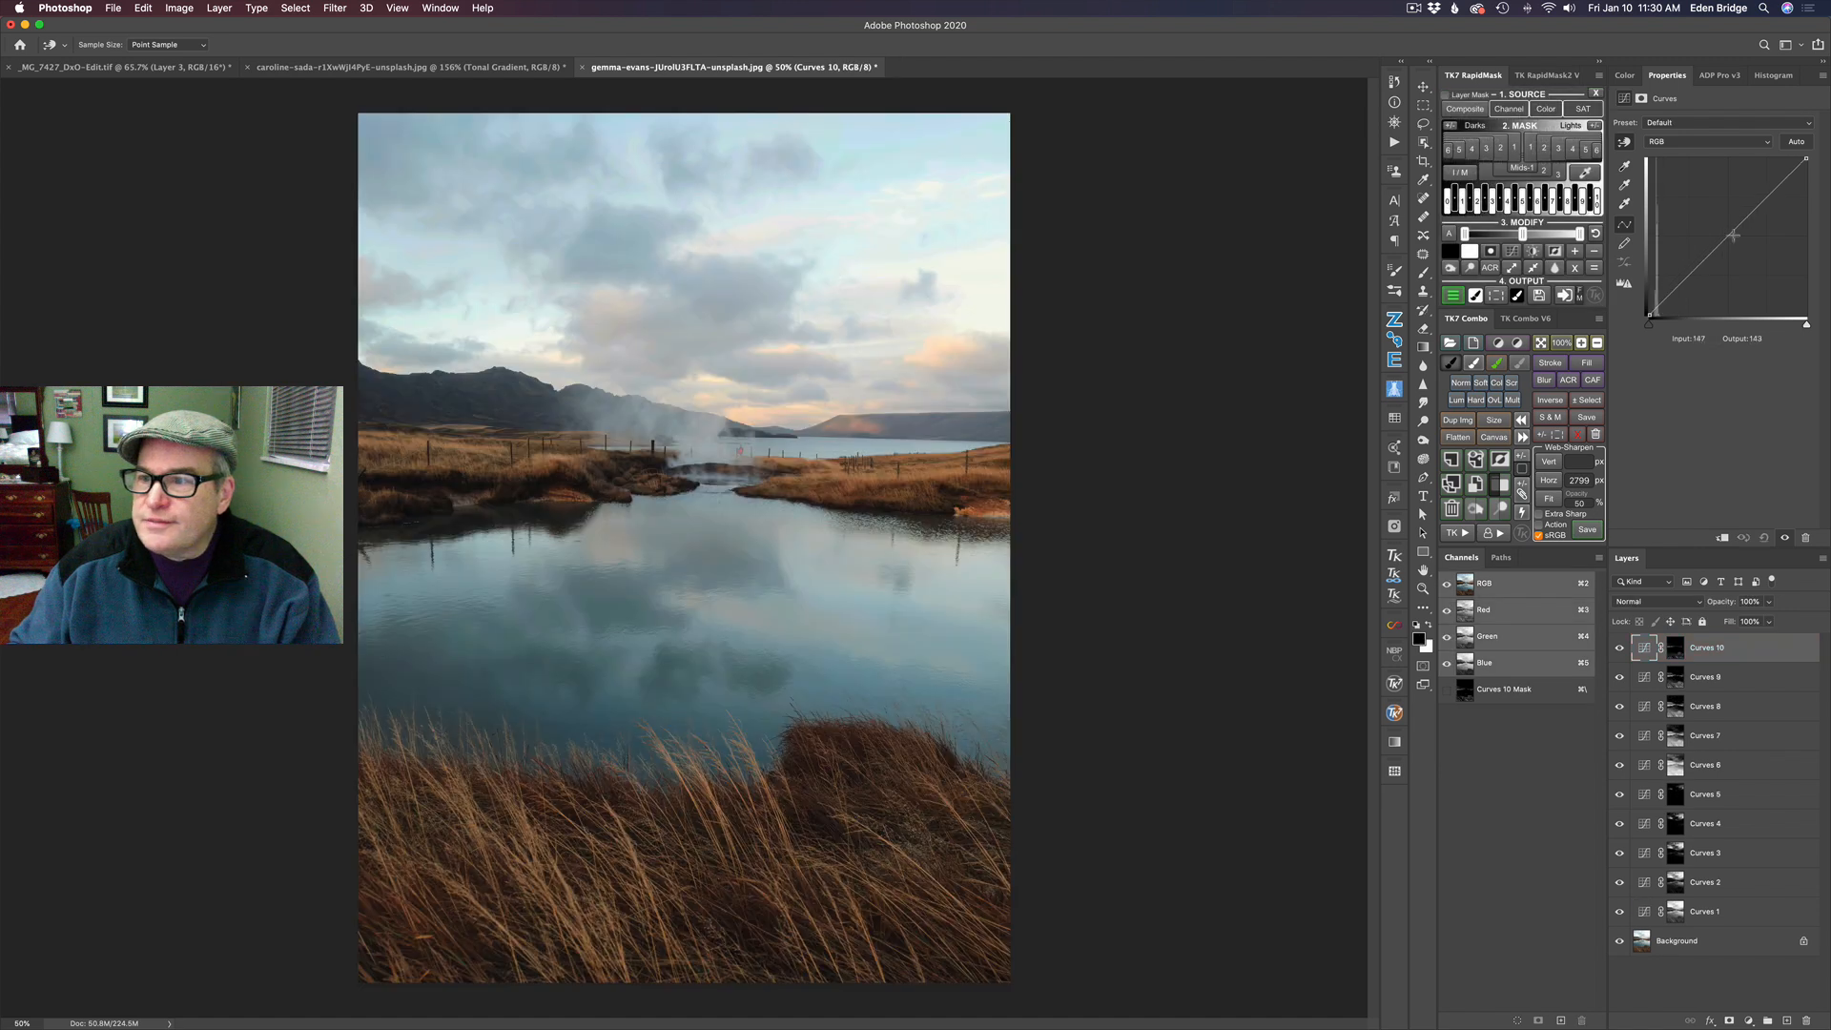
pyautogui.moveTo(1674, 291); pyautogui.dragTo(1662, 303)
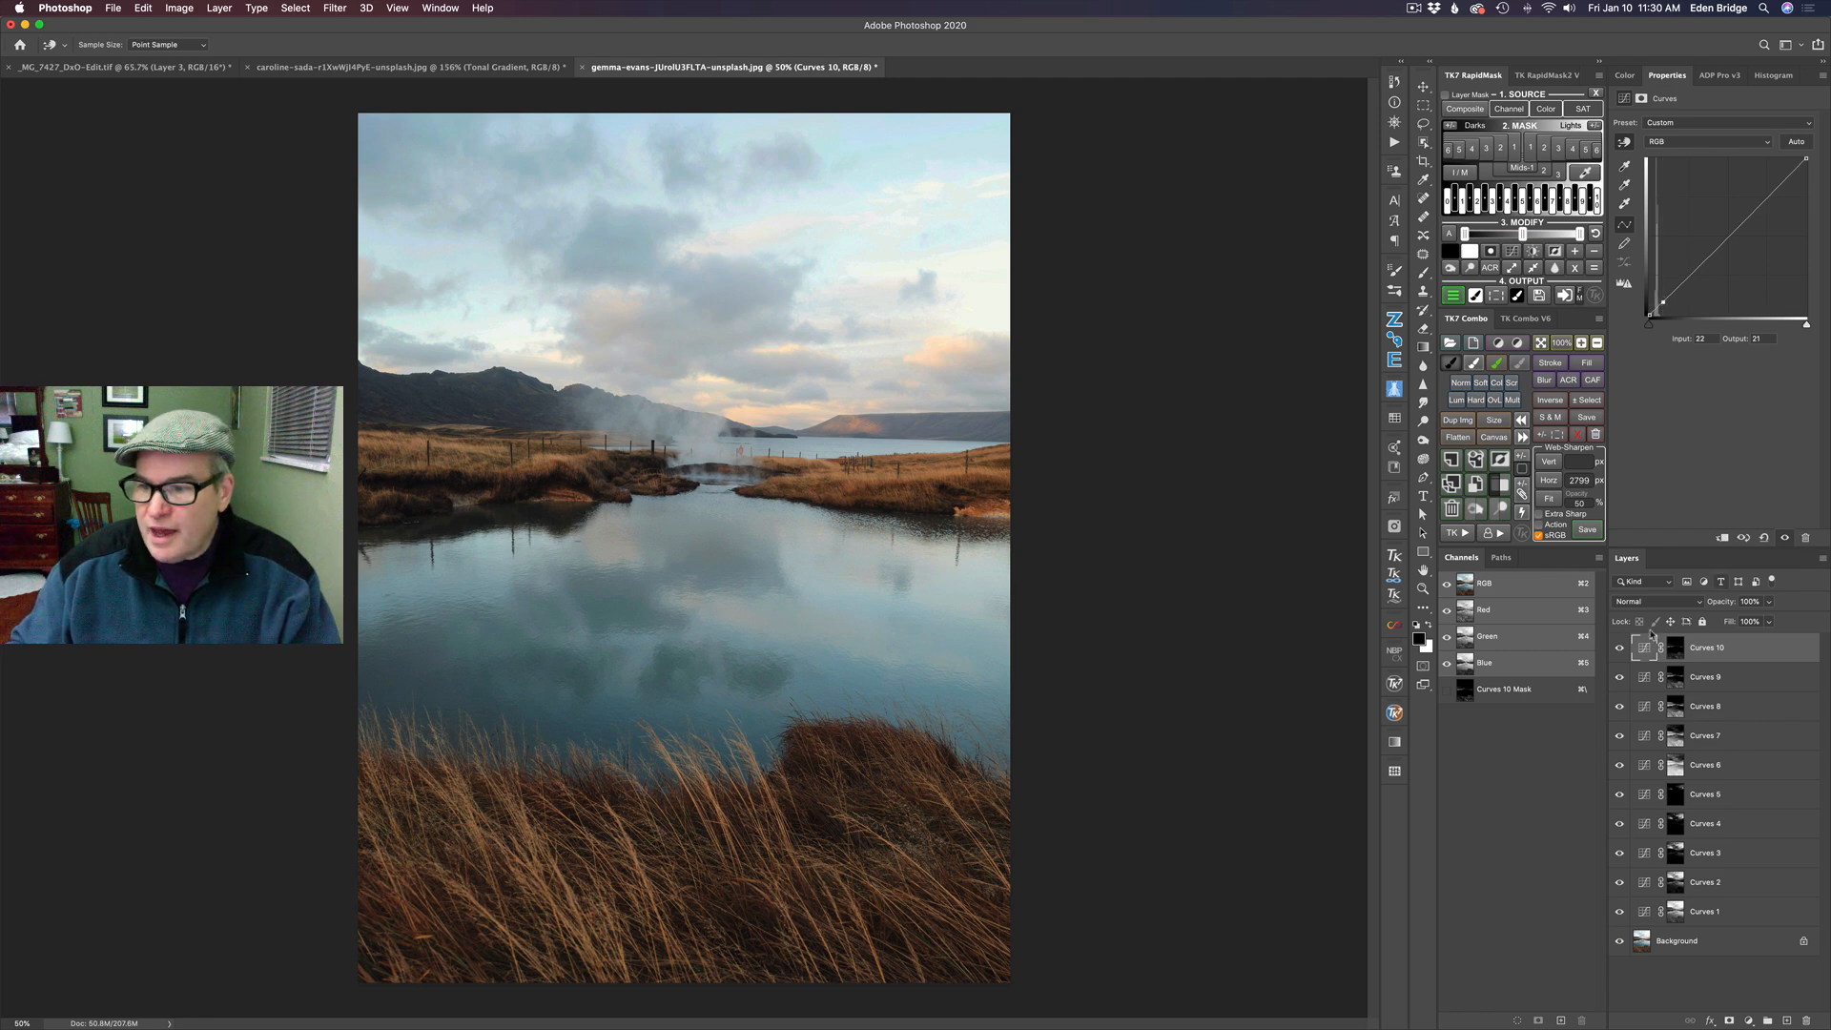
# - Compare the photo with and without the Darks 5 Curves layer, and lower its shadow point to about input 23, output 5
pyautogui.click(1620, 650)
pyautogui.click(1619, 651)
pyautogui.click(1620, 650)
pyautogui.click(1619, 651)
pyautogui.click(1620, 651)
pyautogui.click(1620, 650)
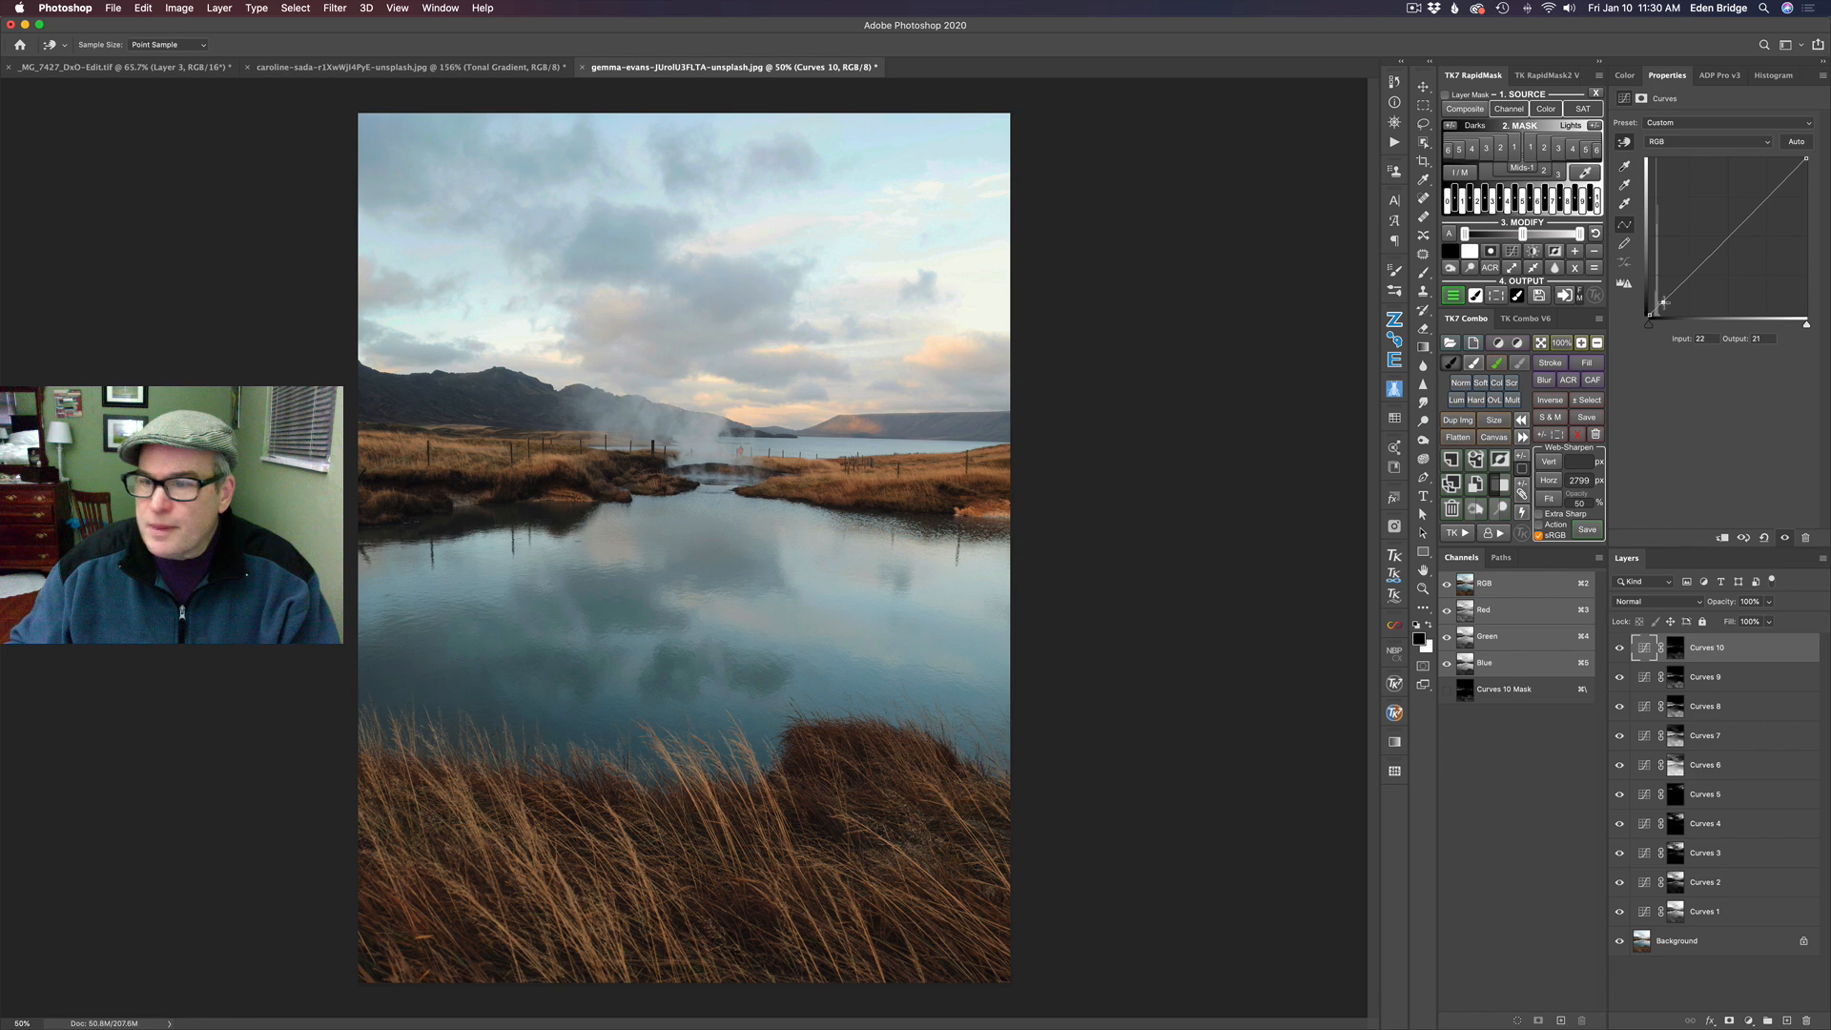
pyautogui.moveTo(1665, 303); pyautogui.dragTo(1664, 312)
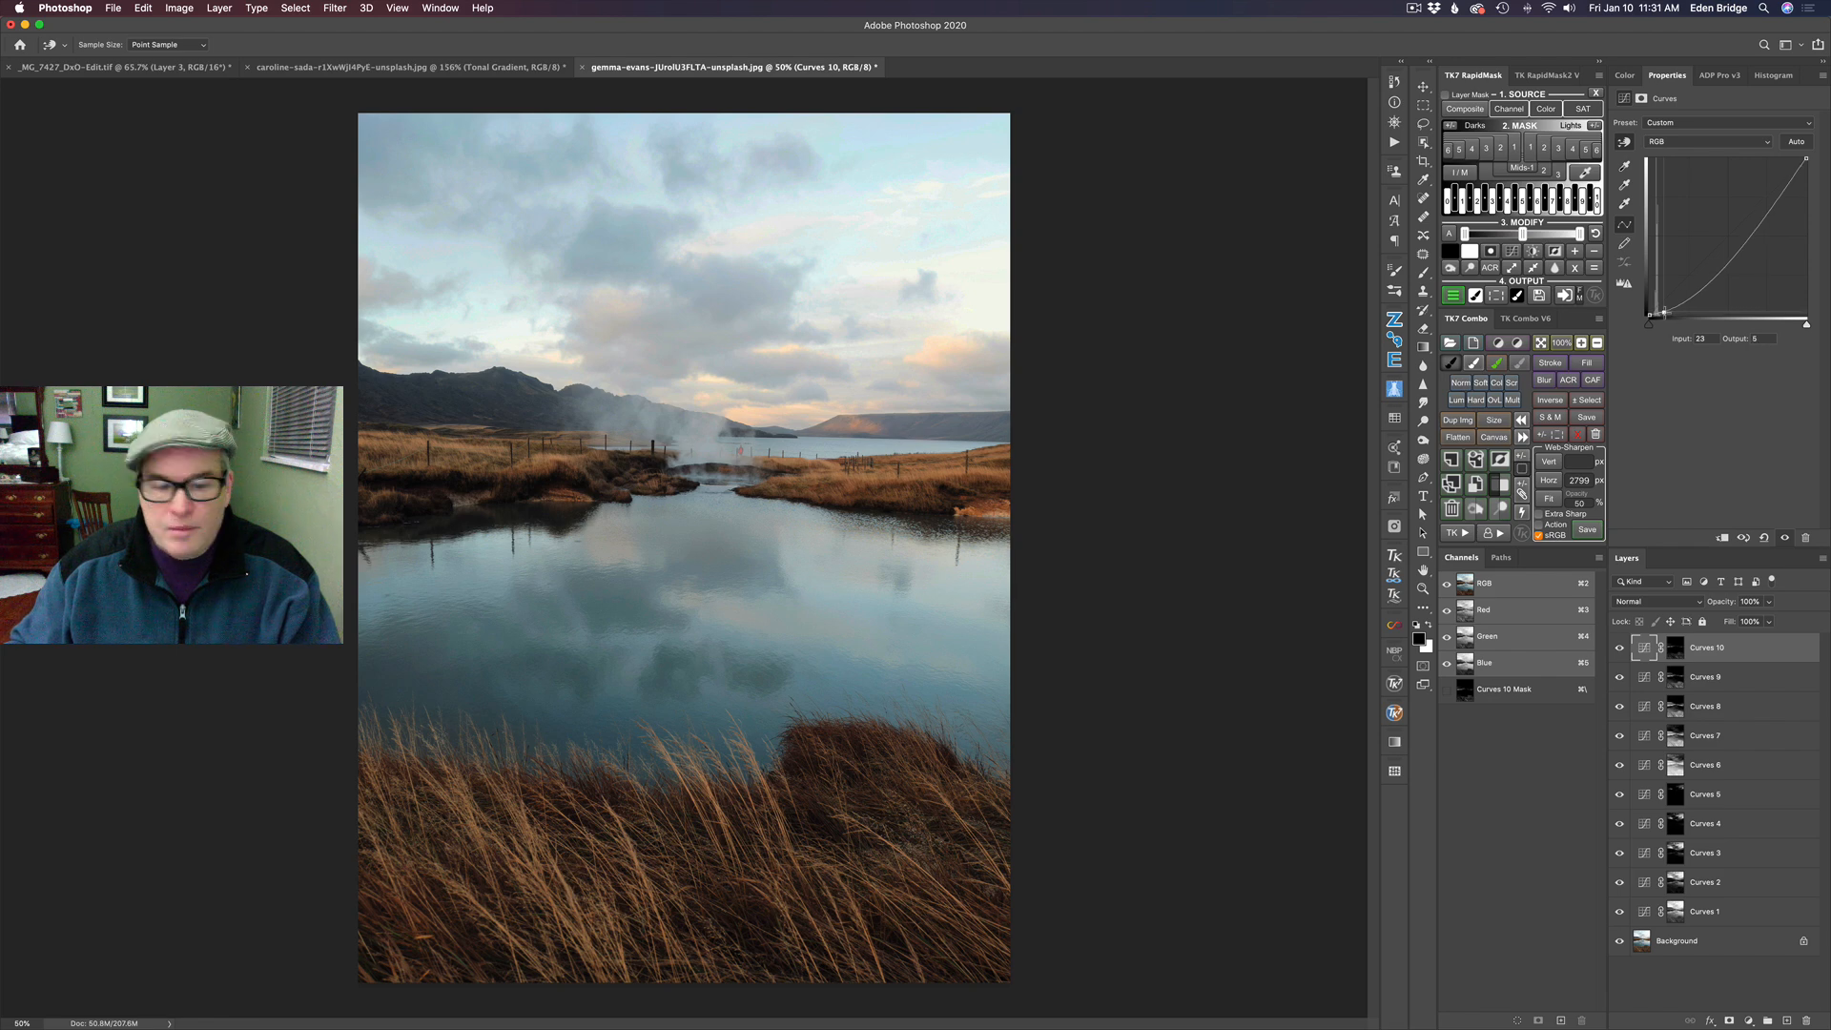
pyautogui.click(1621, 652)
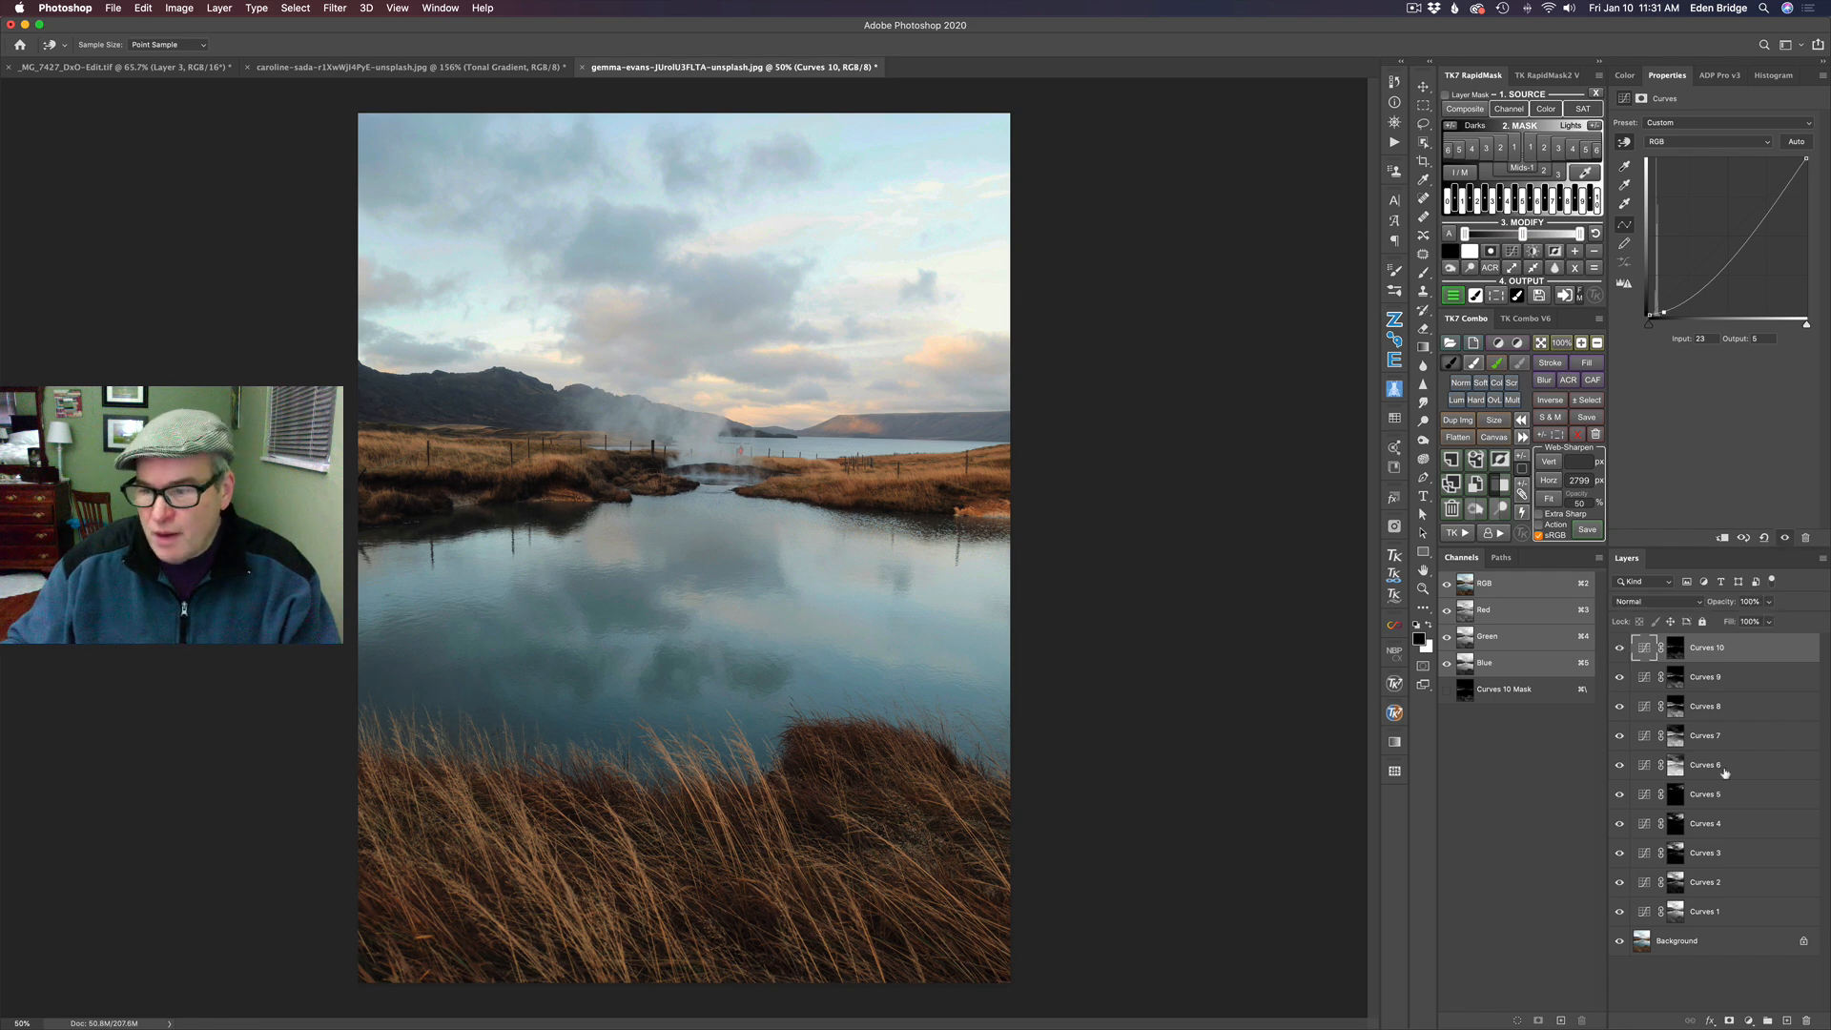
# - Compare the edited photo with the unedited background by hiding and restoring all Curves layers
pyautogui.keyDown('alt'); pyautogui.click(1618, 942); pyautogui.keyUp('alt')
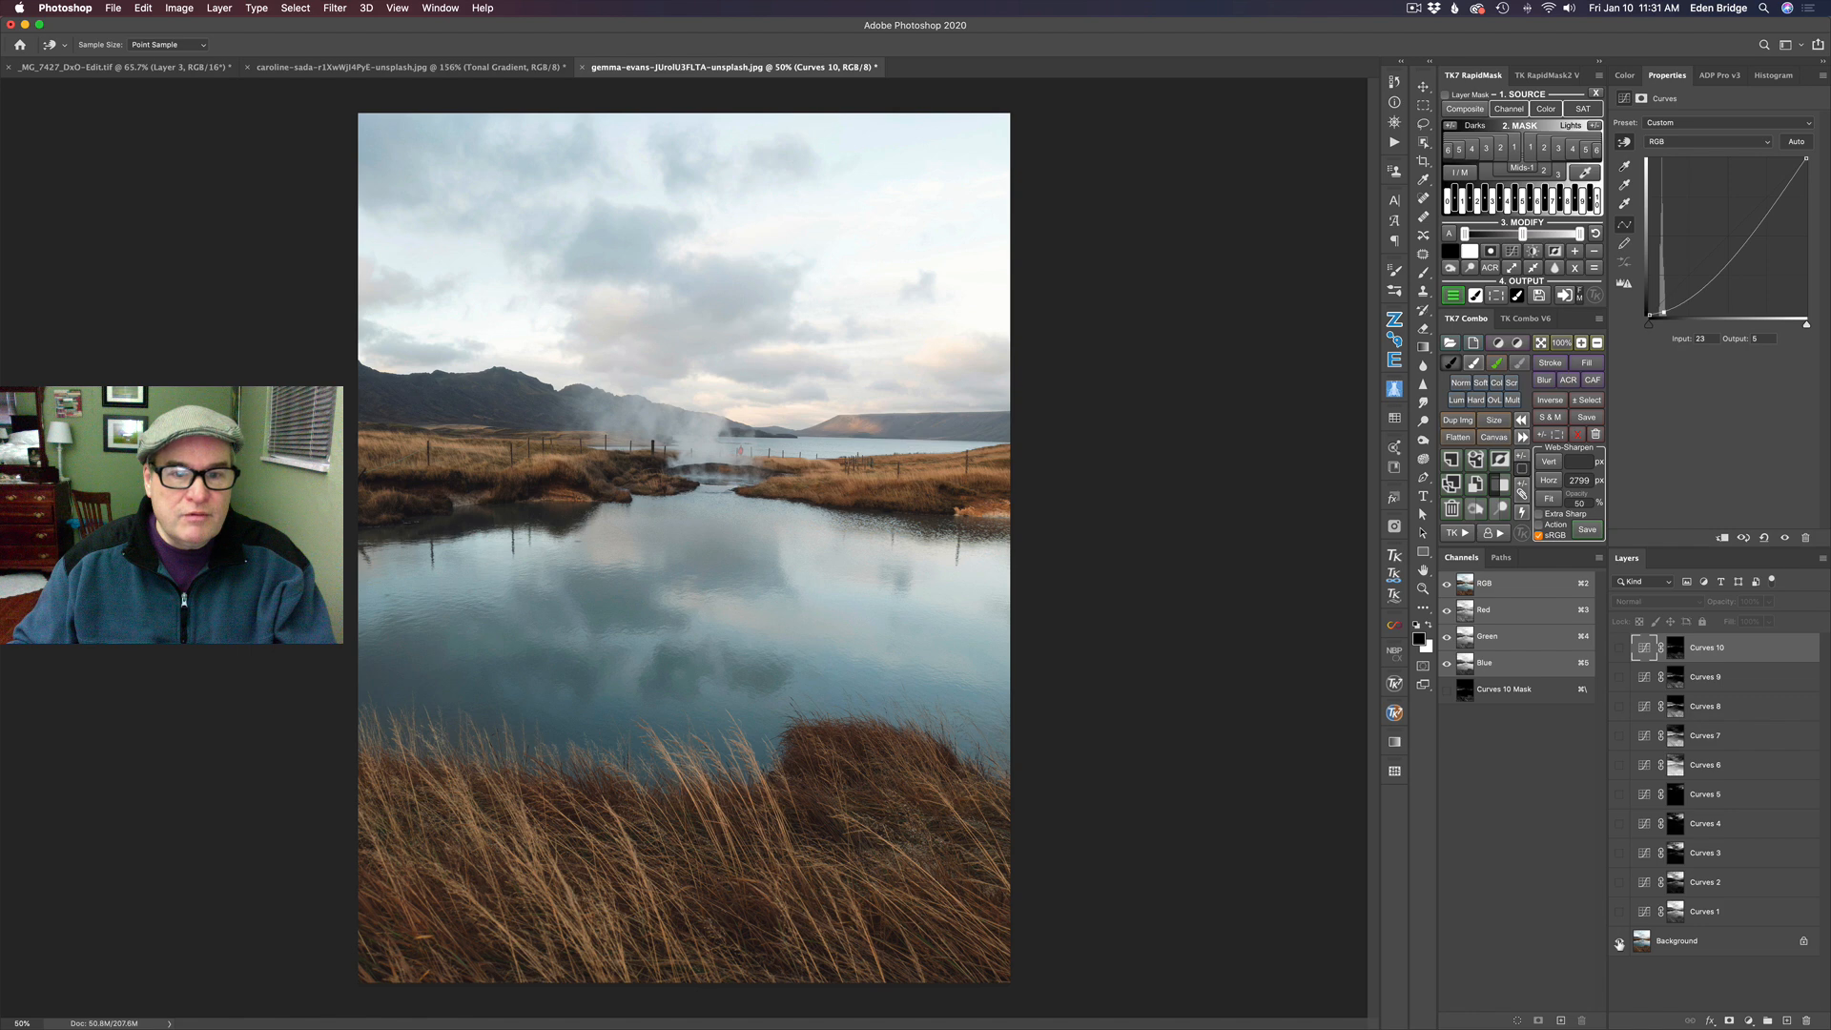
pyautogui.keyDown('alt'); pyautogui.click(1618, 942); pyautogui.keyUp('alt')
pyautogui.keyDown('alt'); pyautogui.click(1618, 942); pyautogui.keyUp('alt')
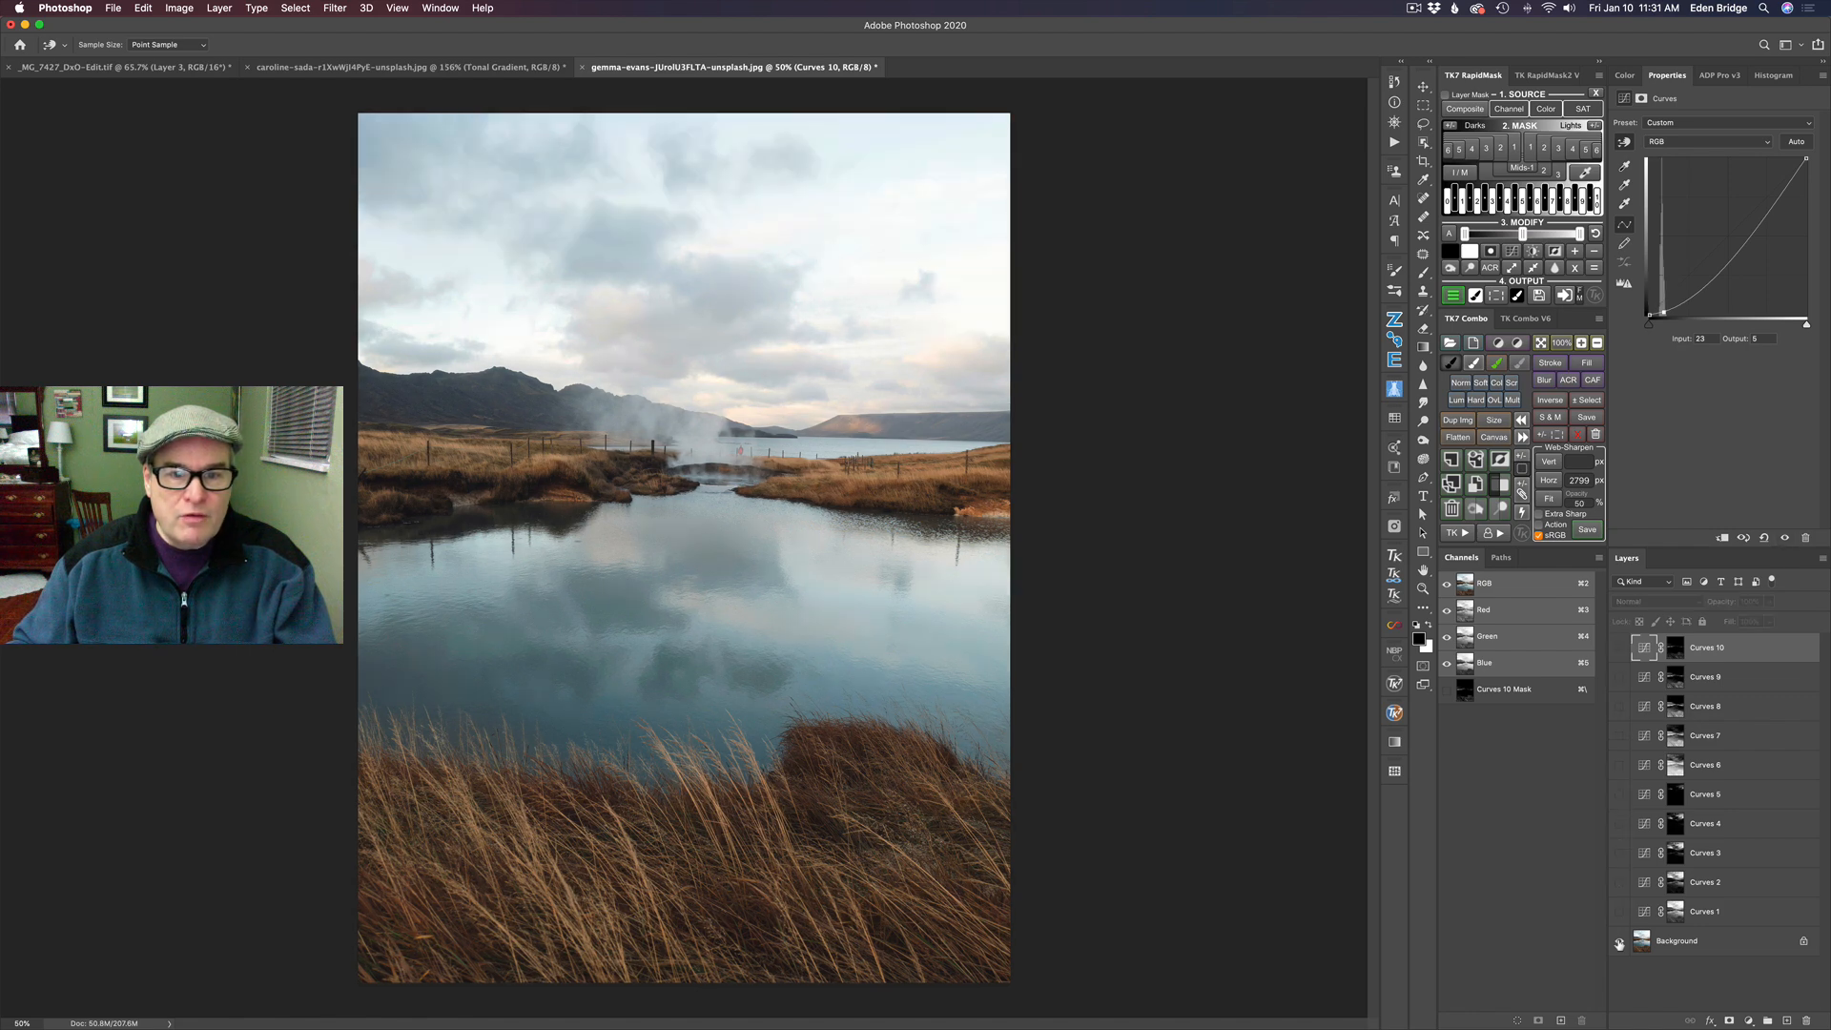
pyautogui.keyDown('alt'); pyautogui.click(1619, 942); pyautogui.keyUp('alt')
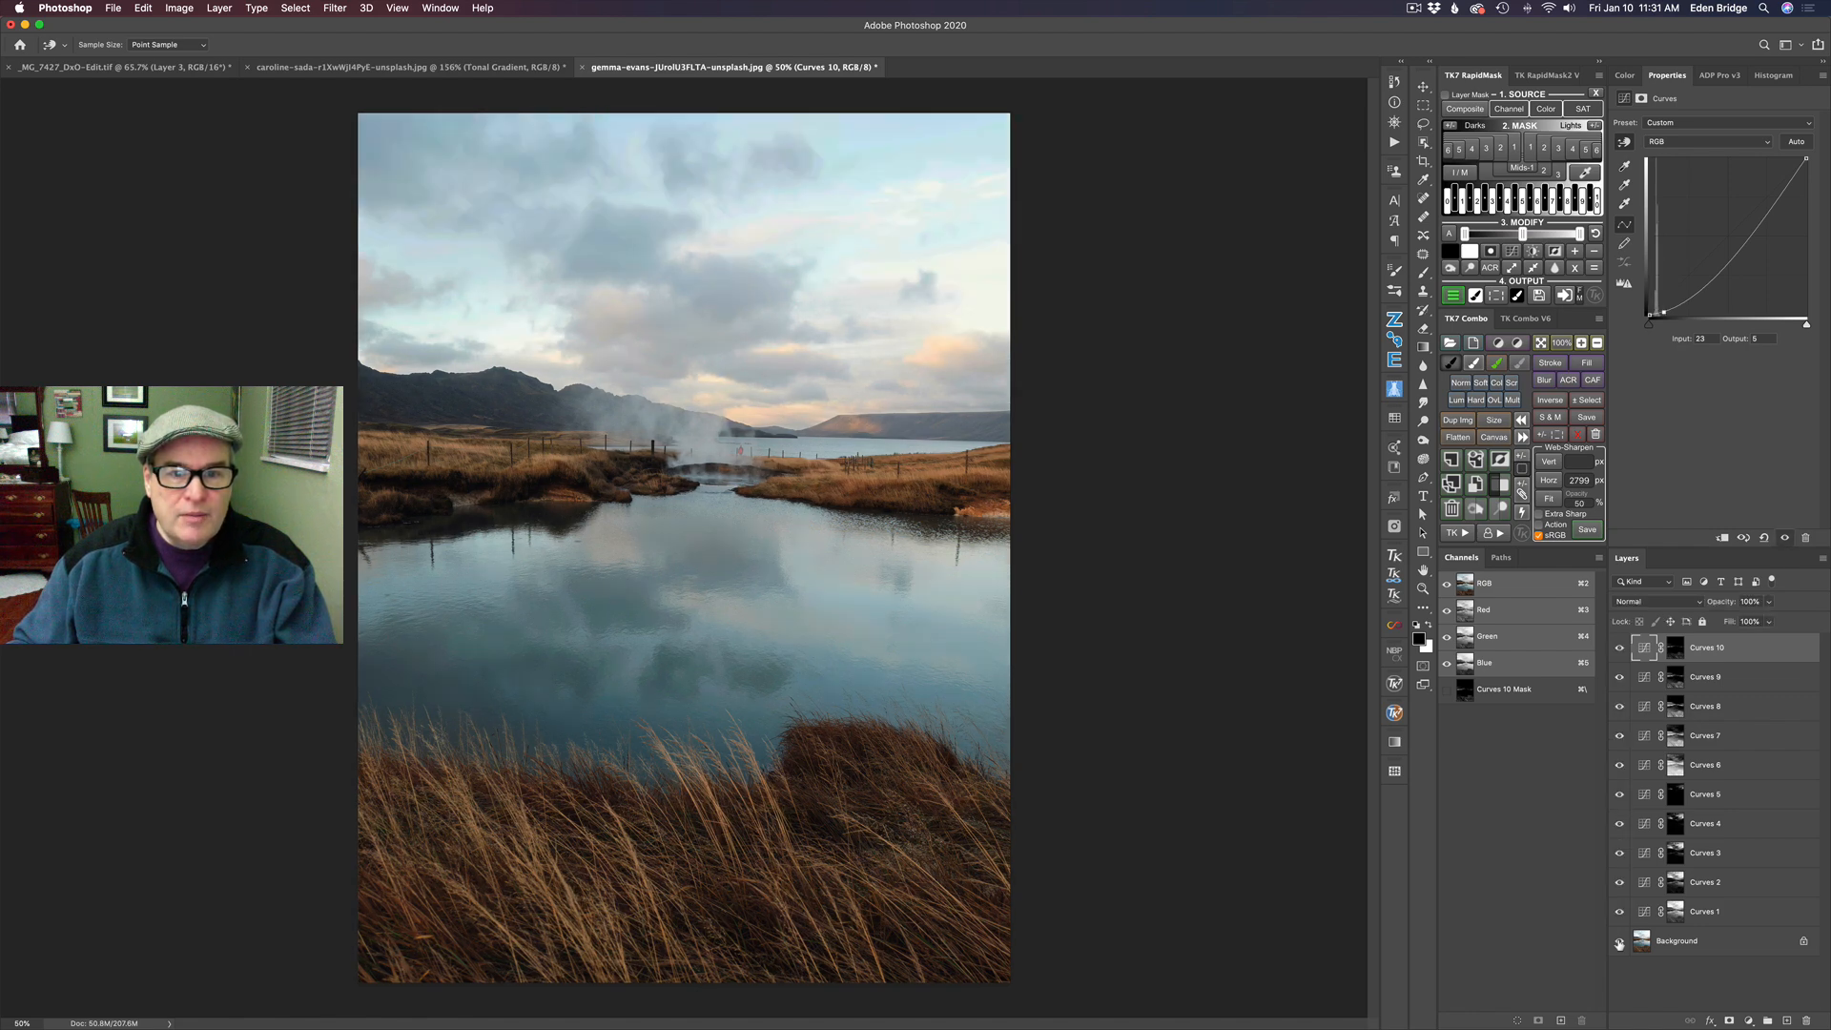
pyautogui.keyDown('alt'); pyautogui.click(1619, 942); pyautogui.keyUp('alt')
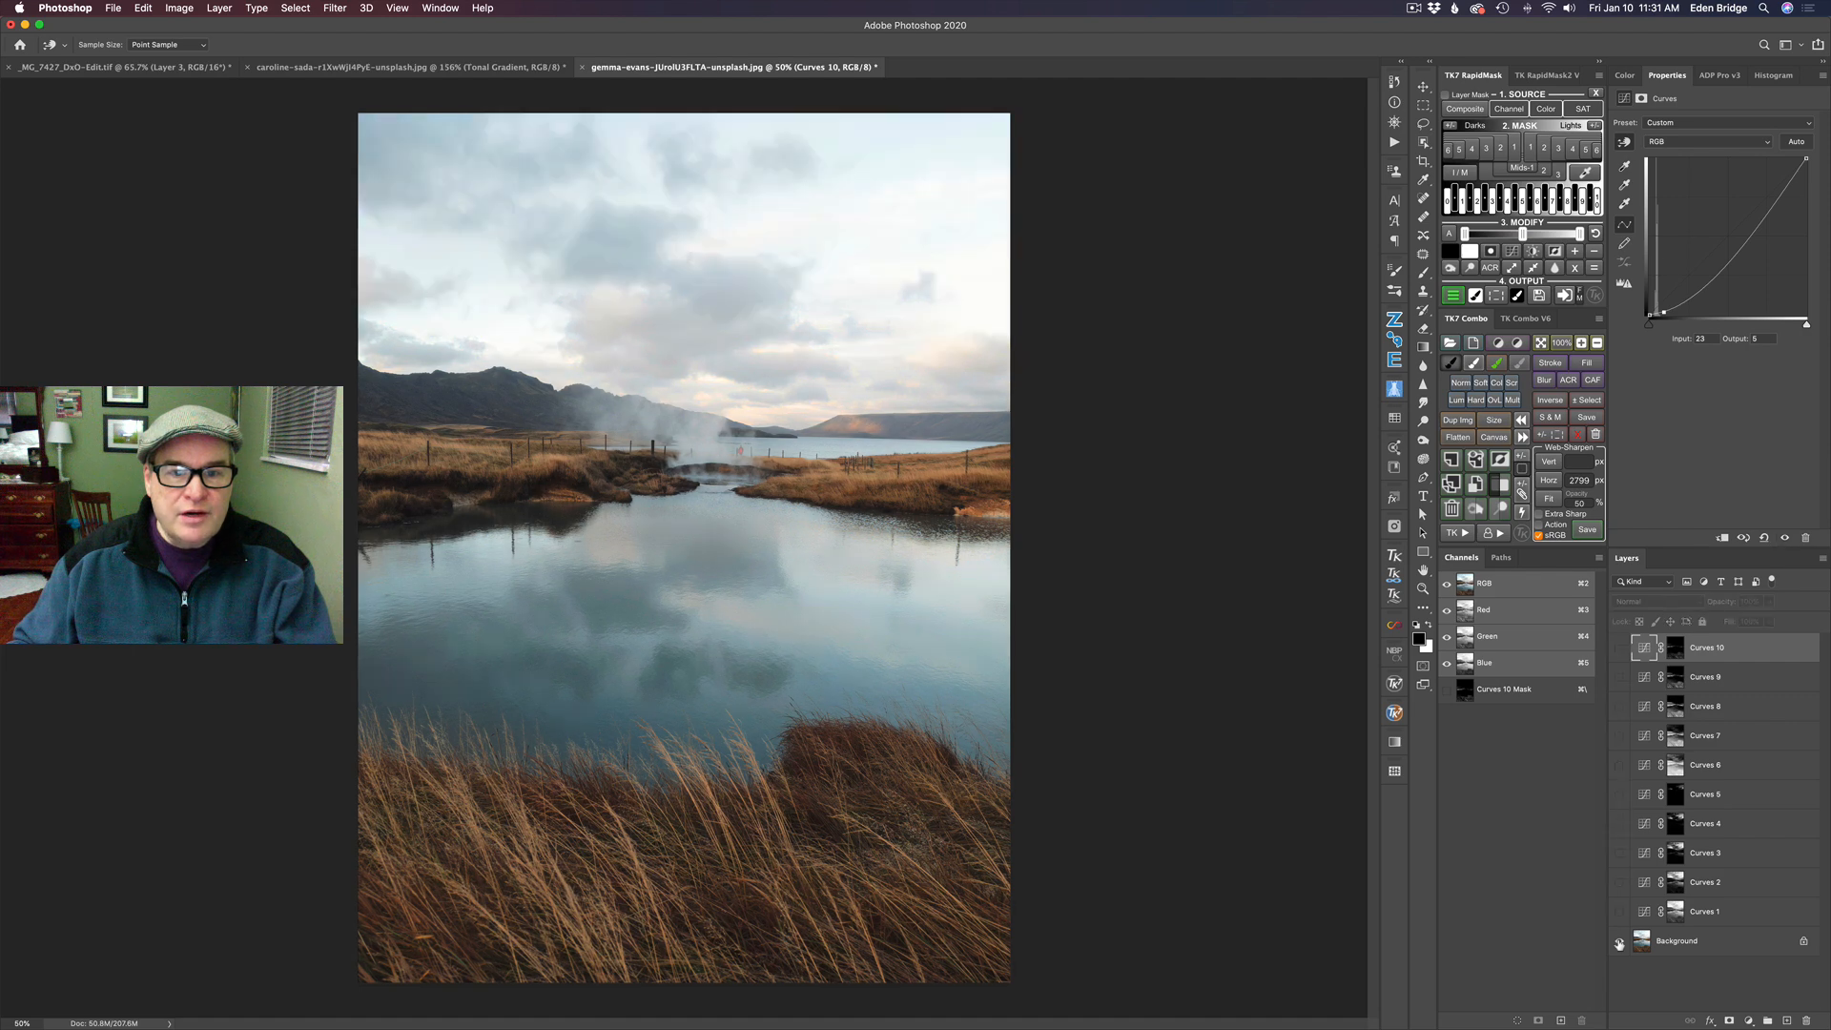
pyautogui.keyDown('alt'); pyautogui.click(1618, 943); pyautogui.keyUp('alt')
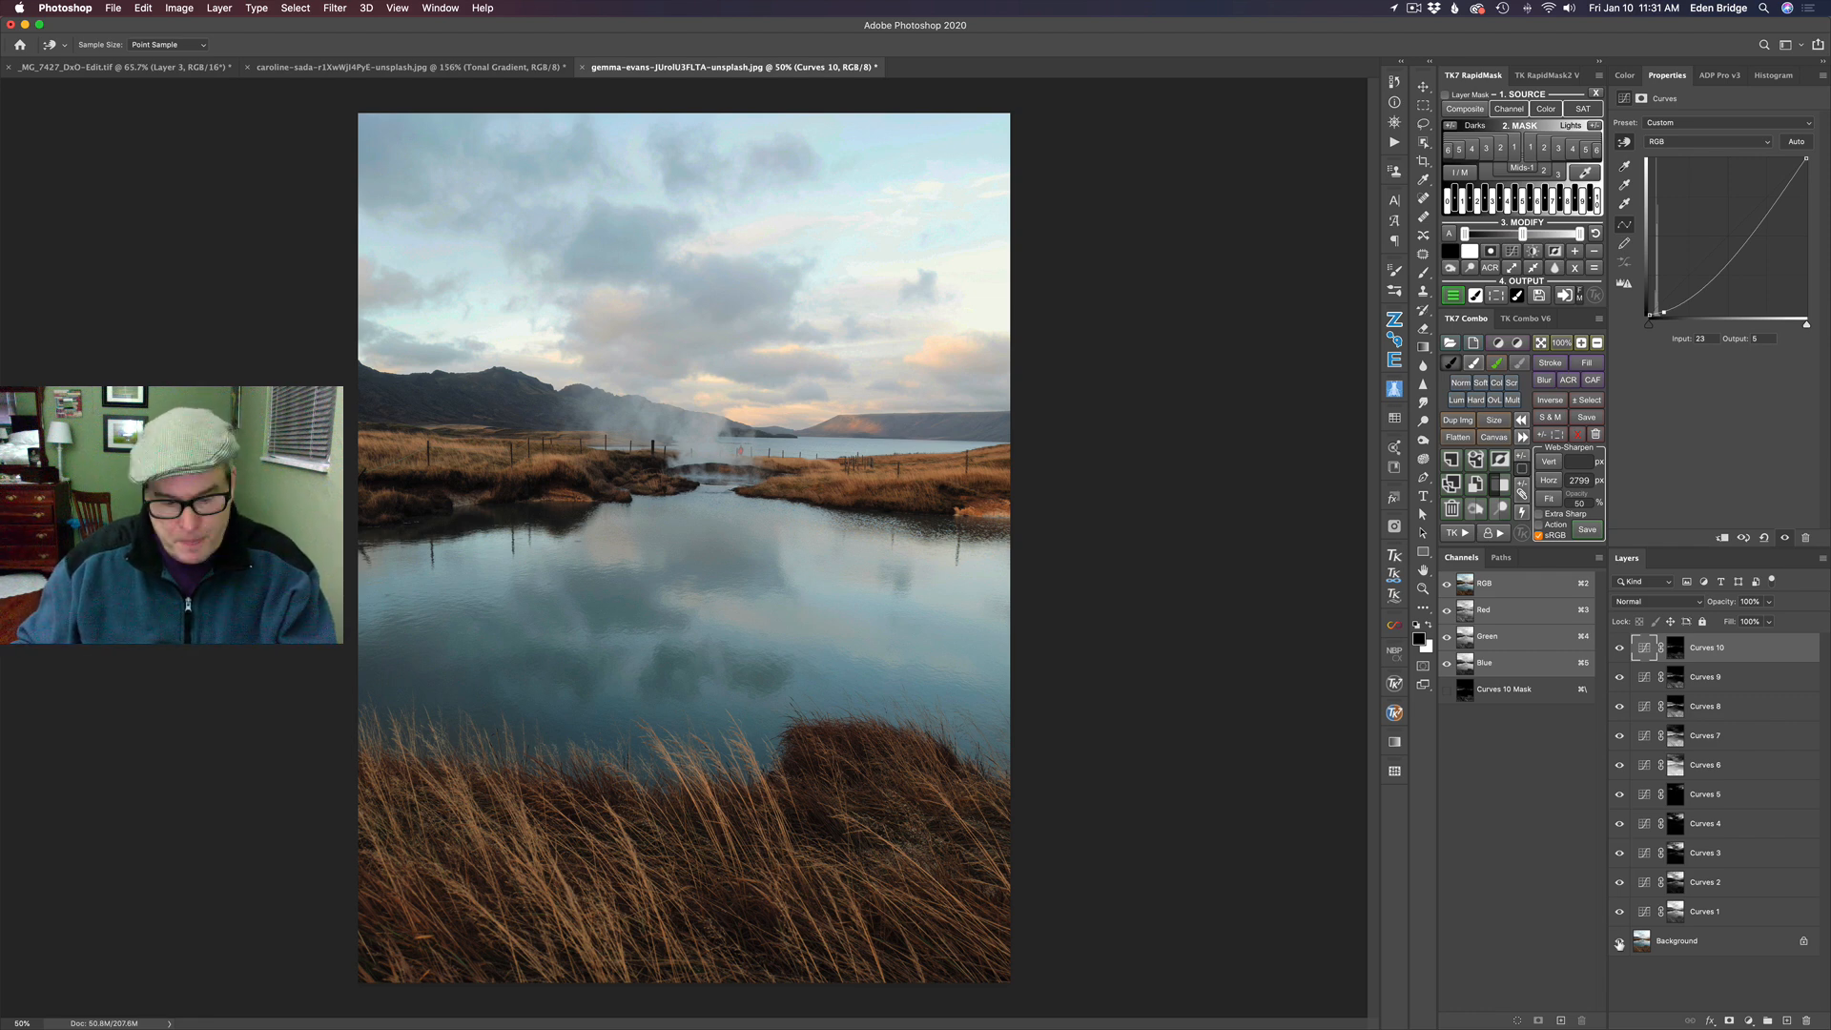
pyautogui.keyDown('alt'); pyautogui.click(1618, 943); pyautogui.keyUp('alt')
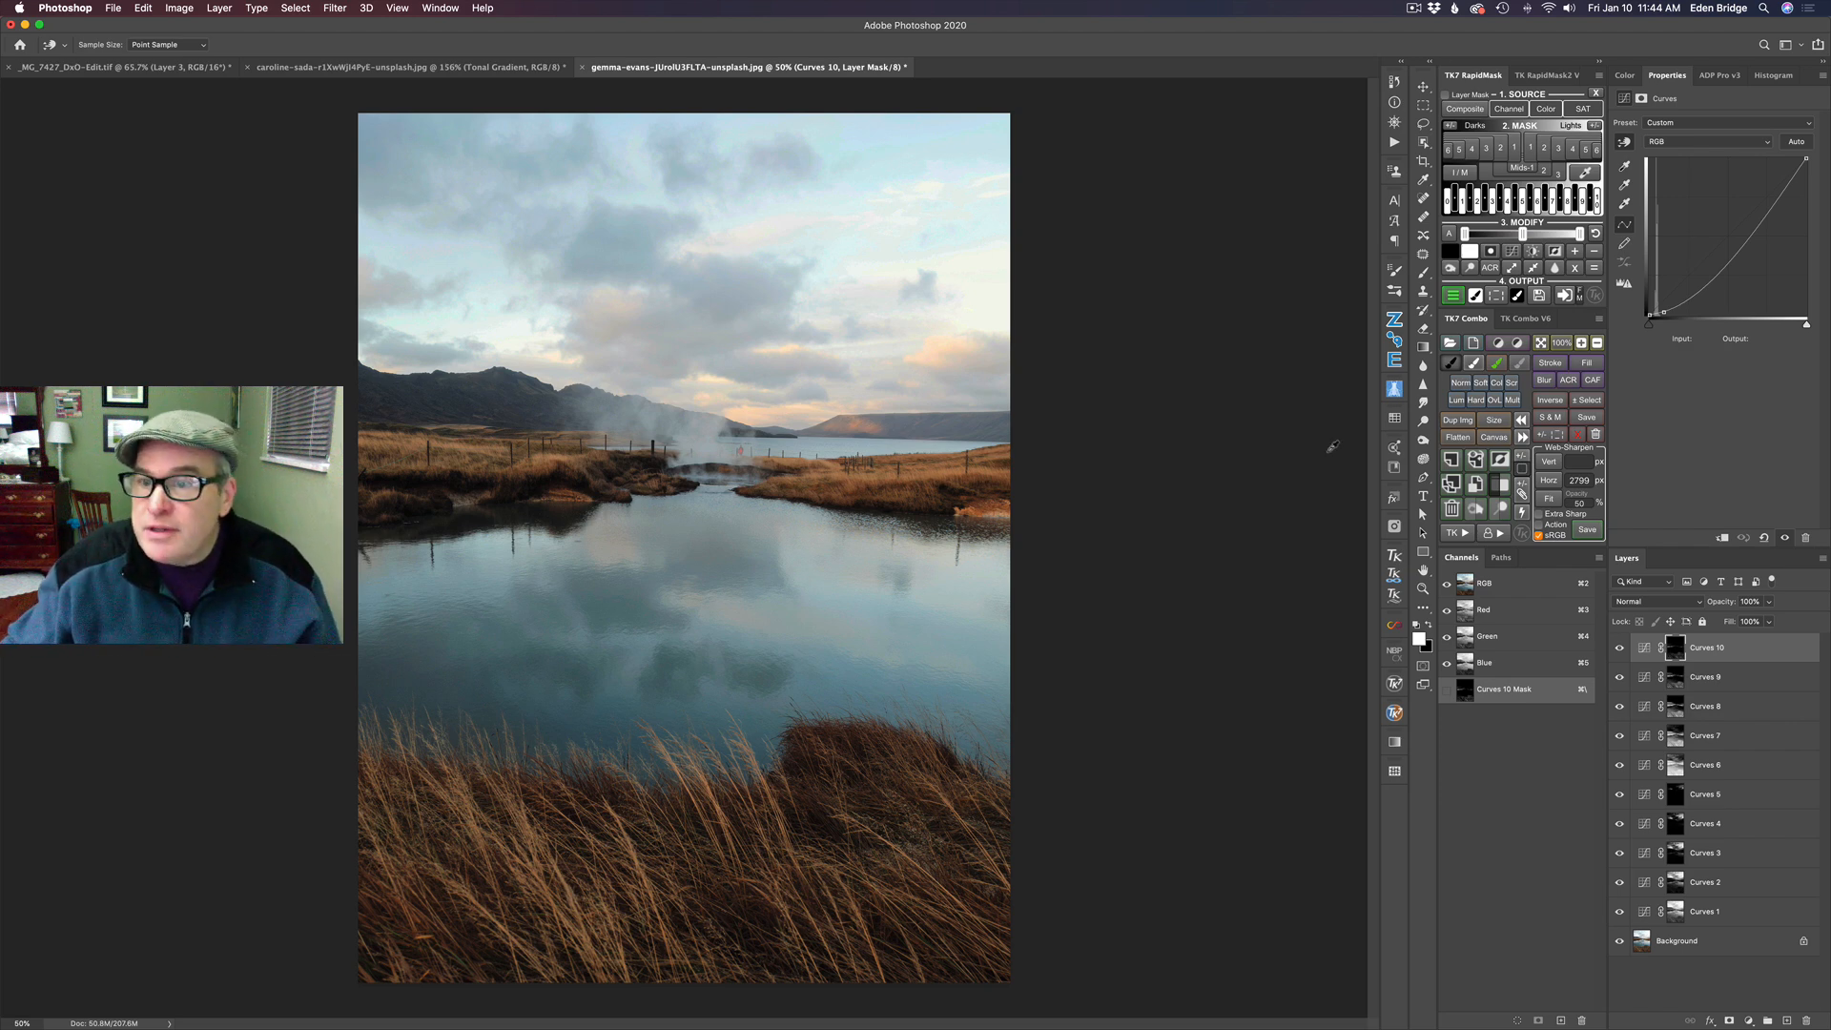
# - Add a Curves layer masked by Mids-1, raise its midpoint to about input 128, output 138, and compare the photo with and without it
pyautogui.click(1525, 170)
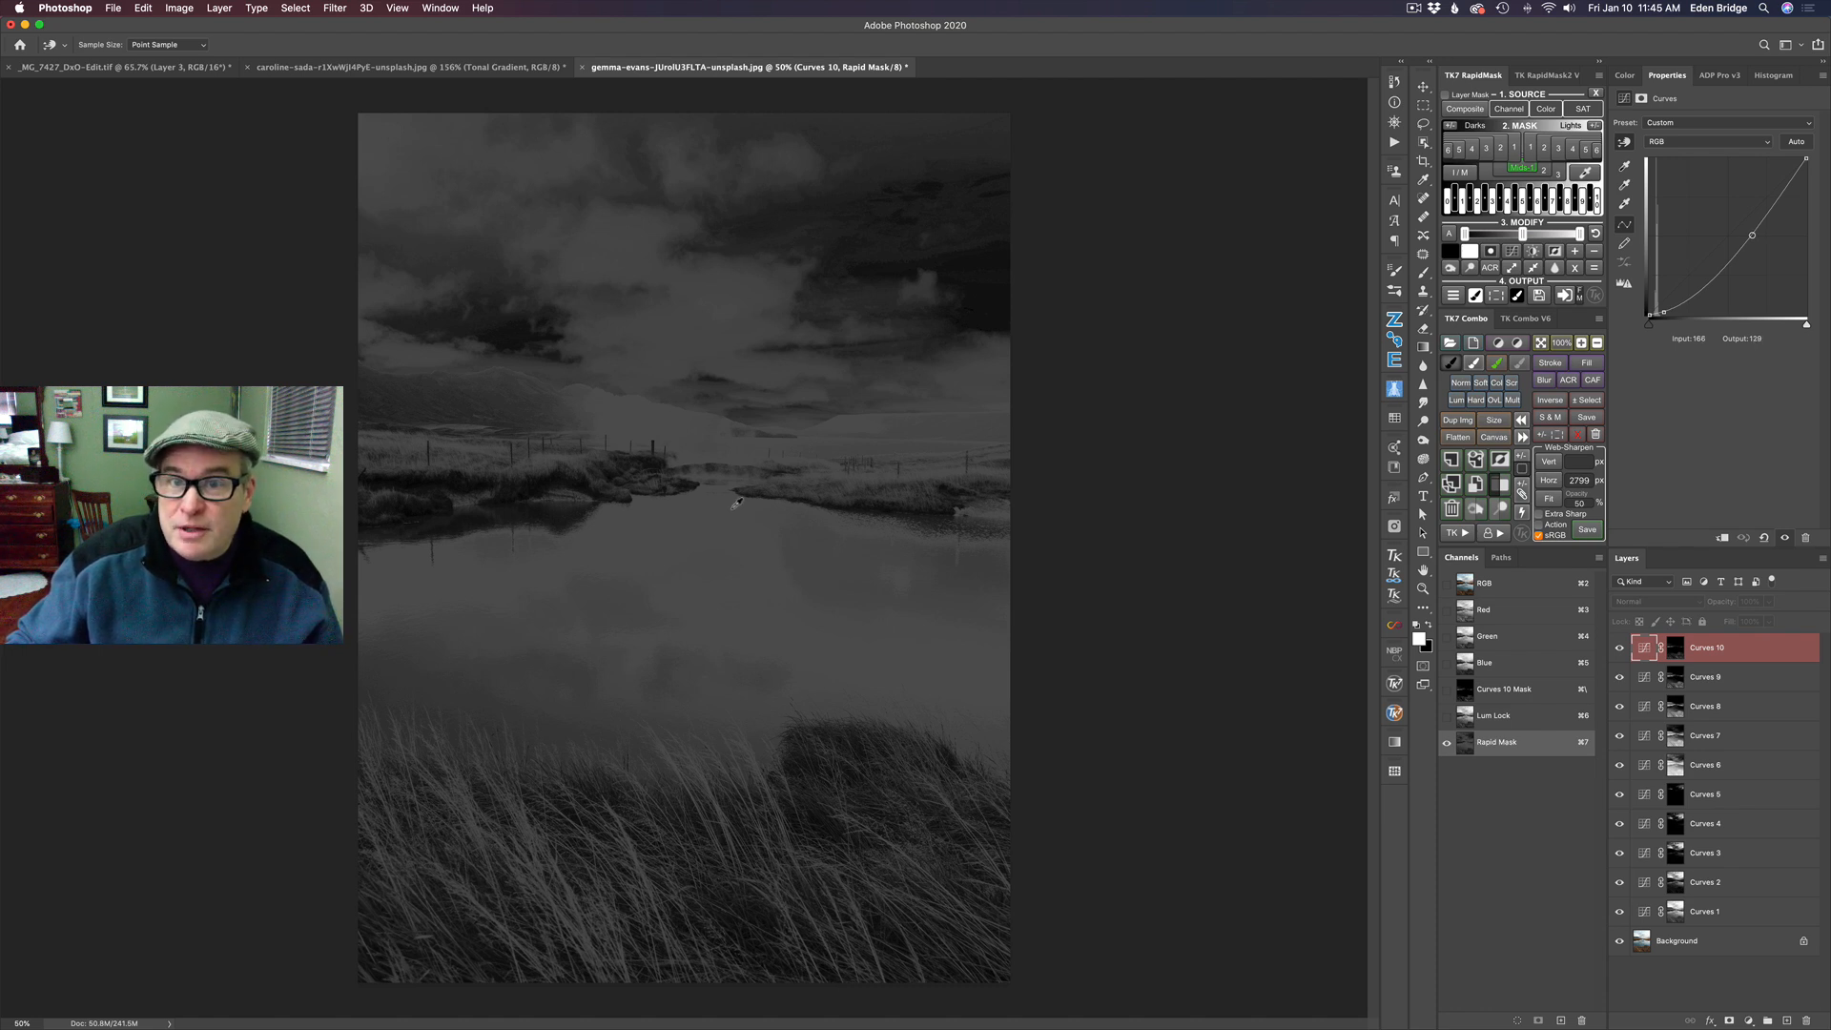
pyautogui.click(1453, 297)
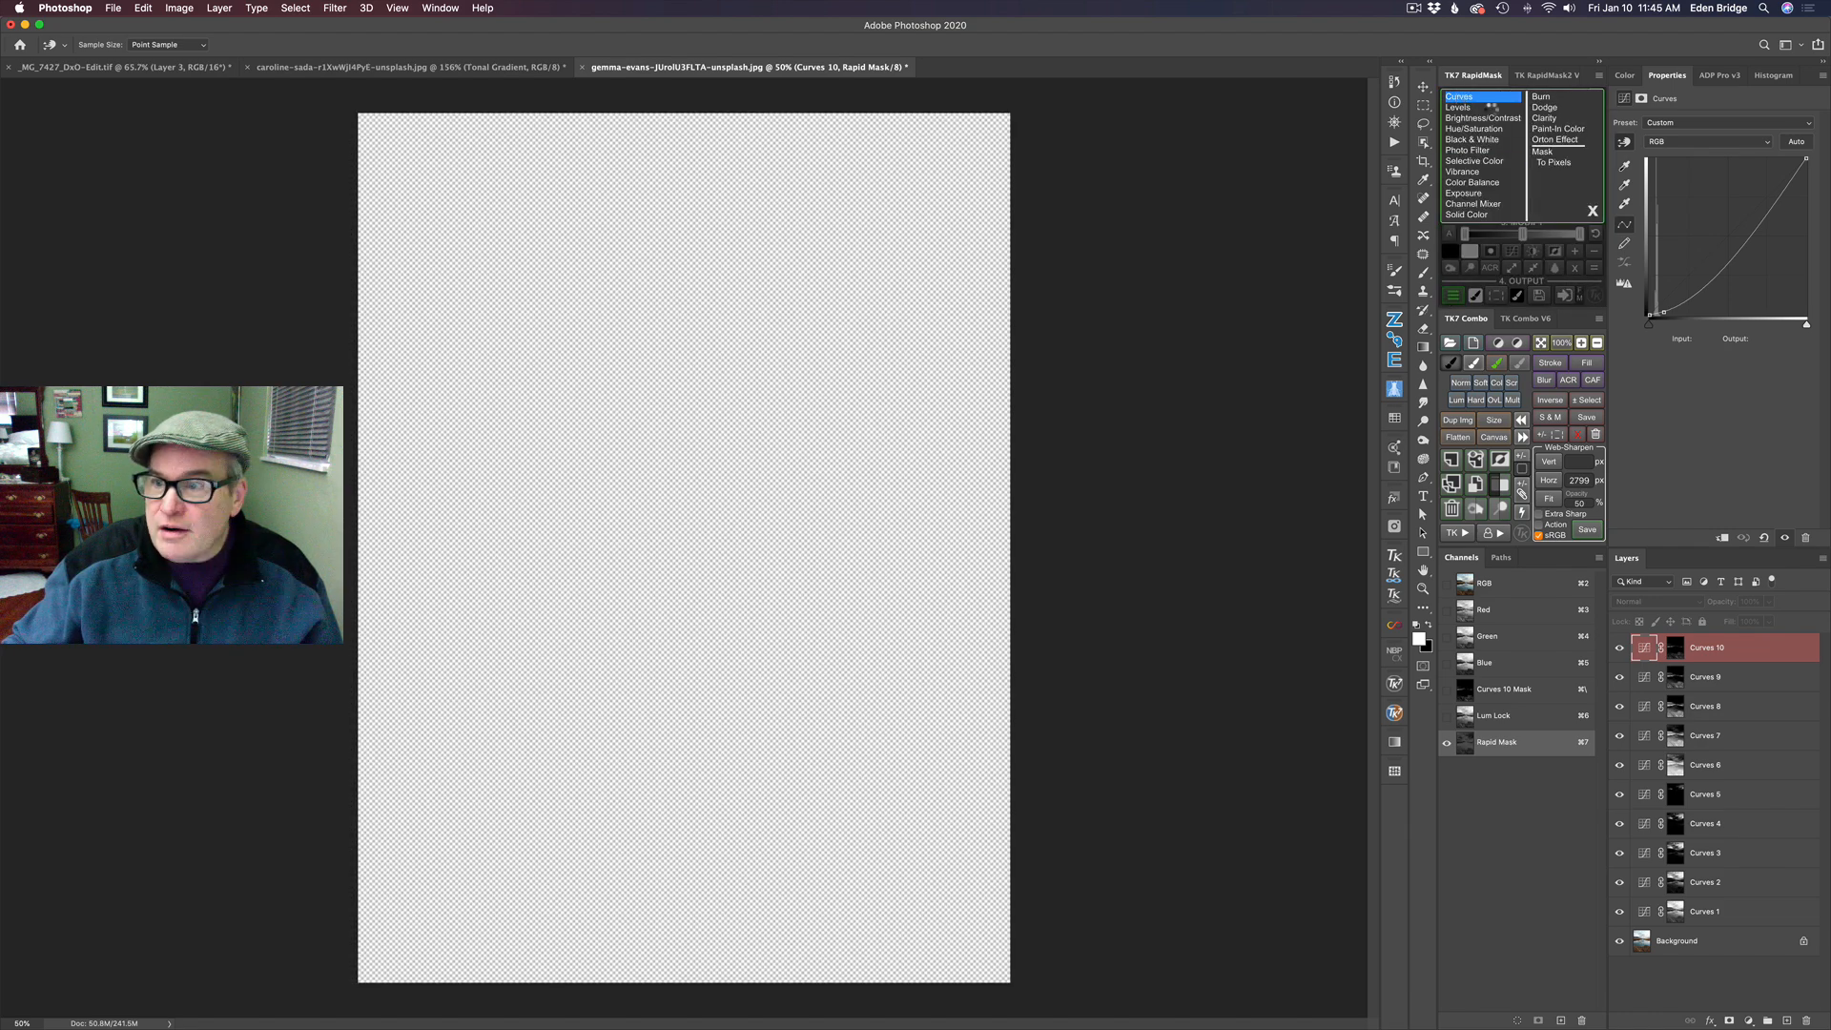
pyautogui.click(1468, 96)
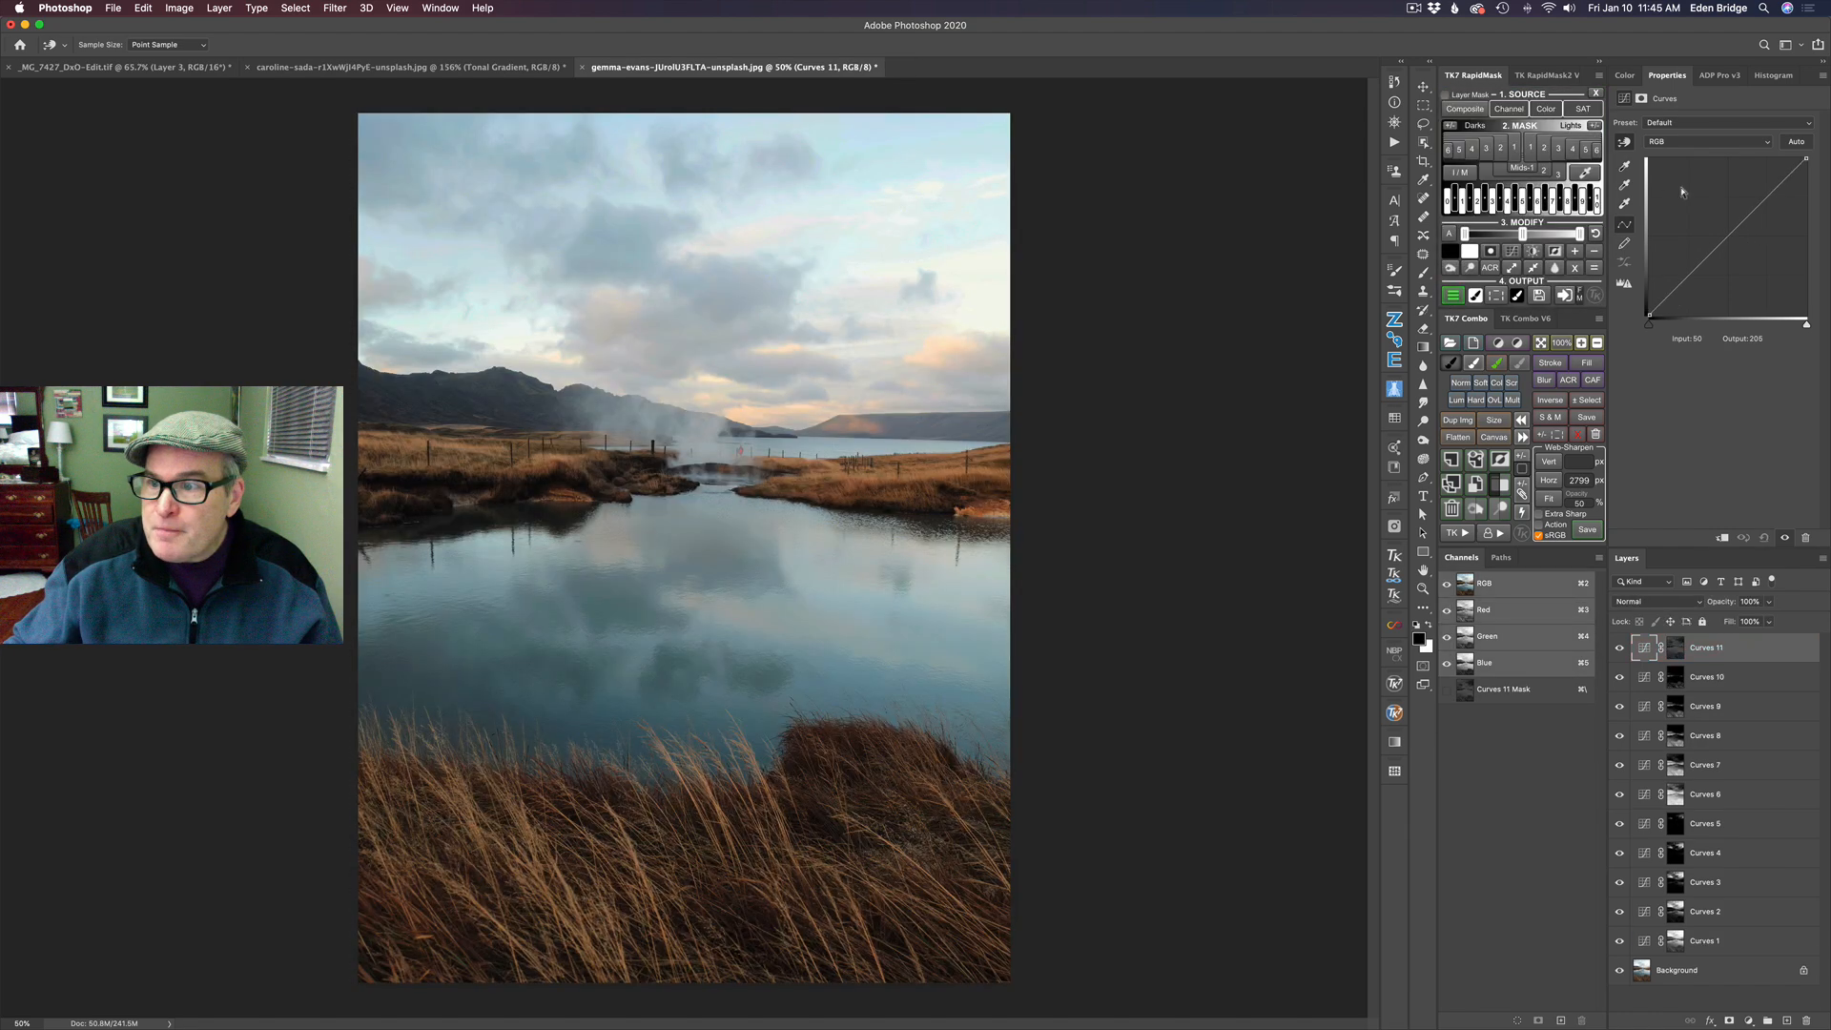
pyautogui.click(1728, 236)
pyautogui.moveTo(1728, 236)
pyautogui.mouseDown()
pyautogui.moveTo(1729, 219)
pyautogui.moveTo(1741, 296)
pyautogui.moveTo(1729, 232)
pyautogui.mouseUp()
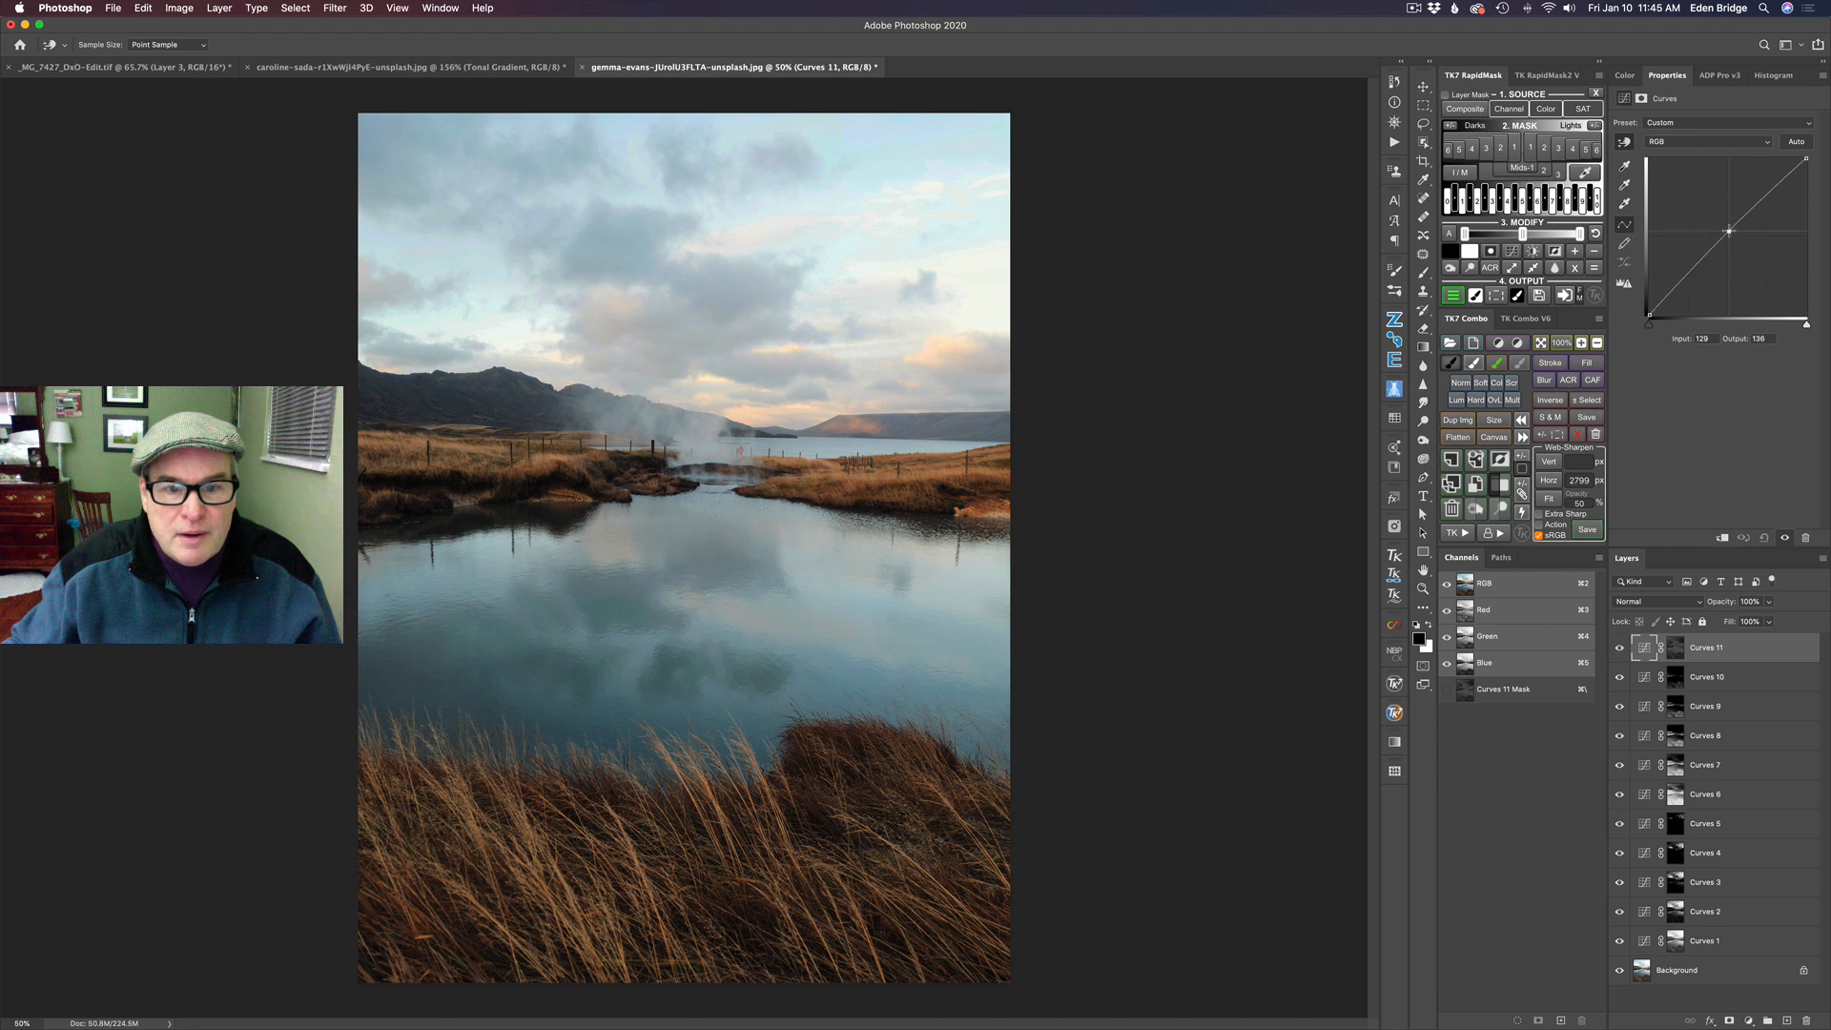
pyautogui.click(1619, 650)
pyautogui.click(1618, 650)
pyautogui.click(1618, 649)
pyautogui.click(1619, 649)
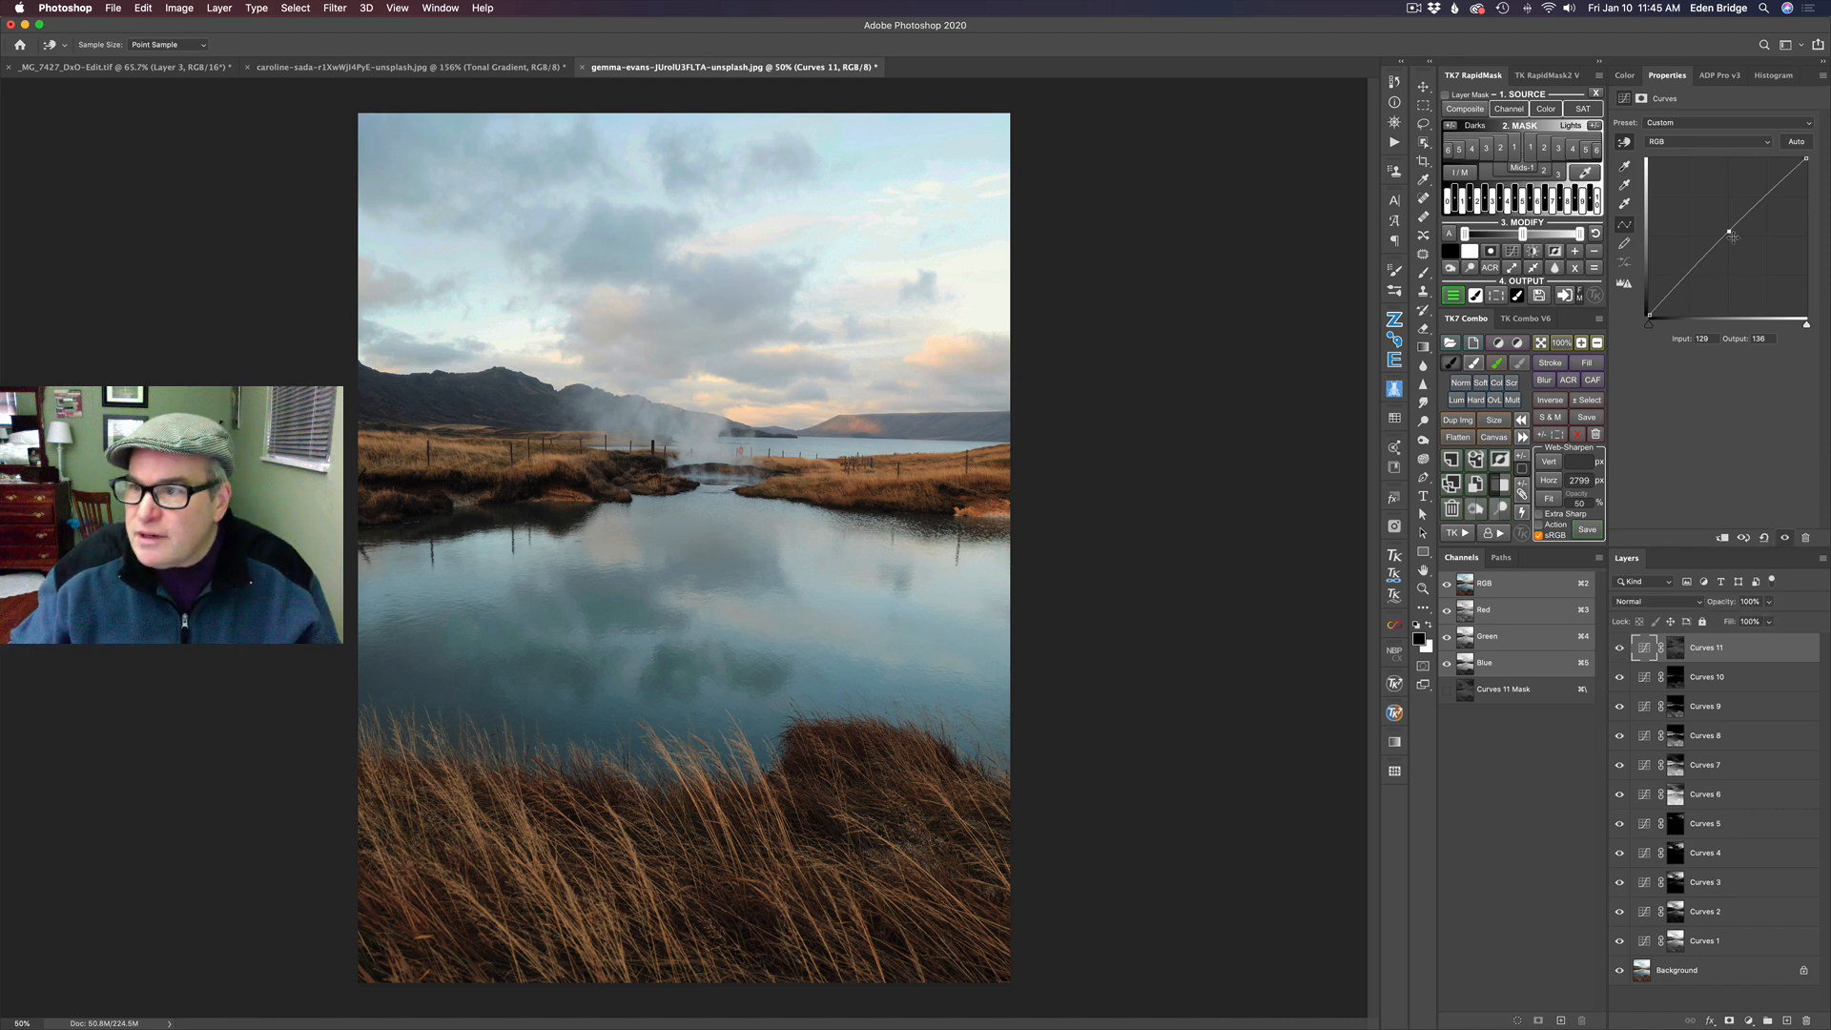
# - Raise the Mids-1 curve's midpoint to about input 123, output 143, and compare against the hidden layer and the unedited background
pyautogui.moveTo(1729, 231); pyautogui.dragTo(1725, 227)
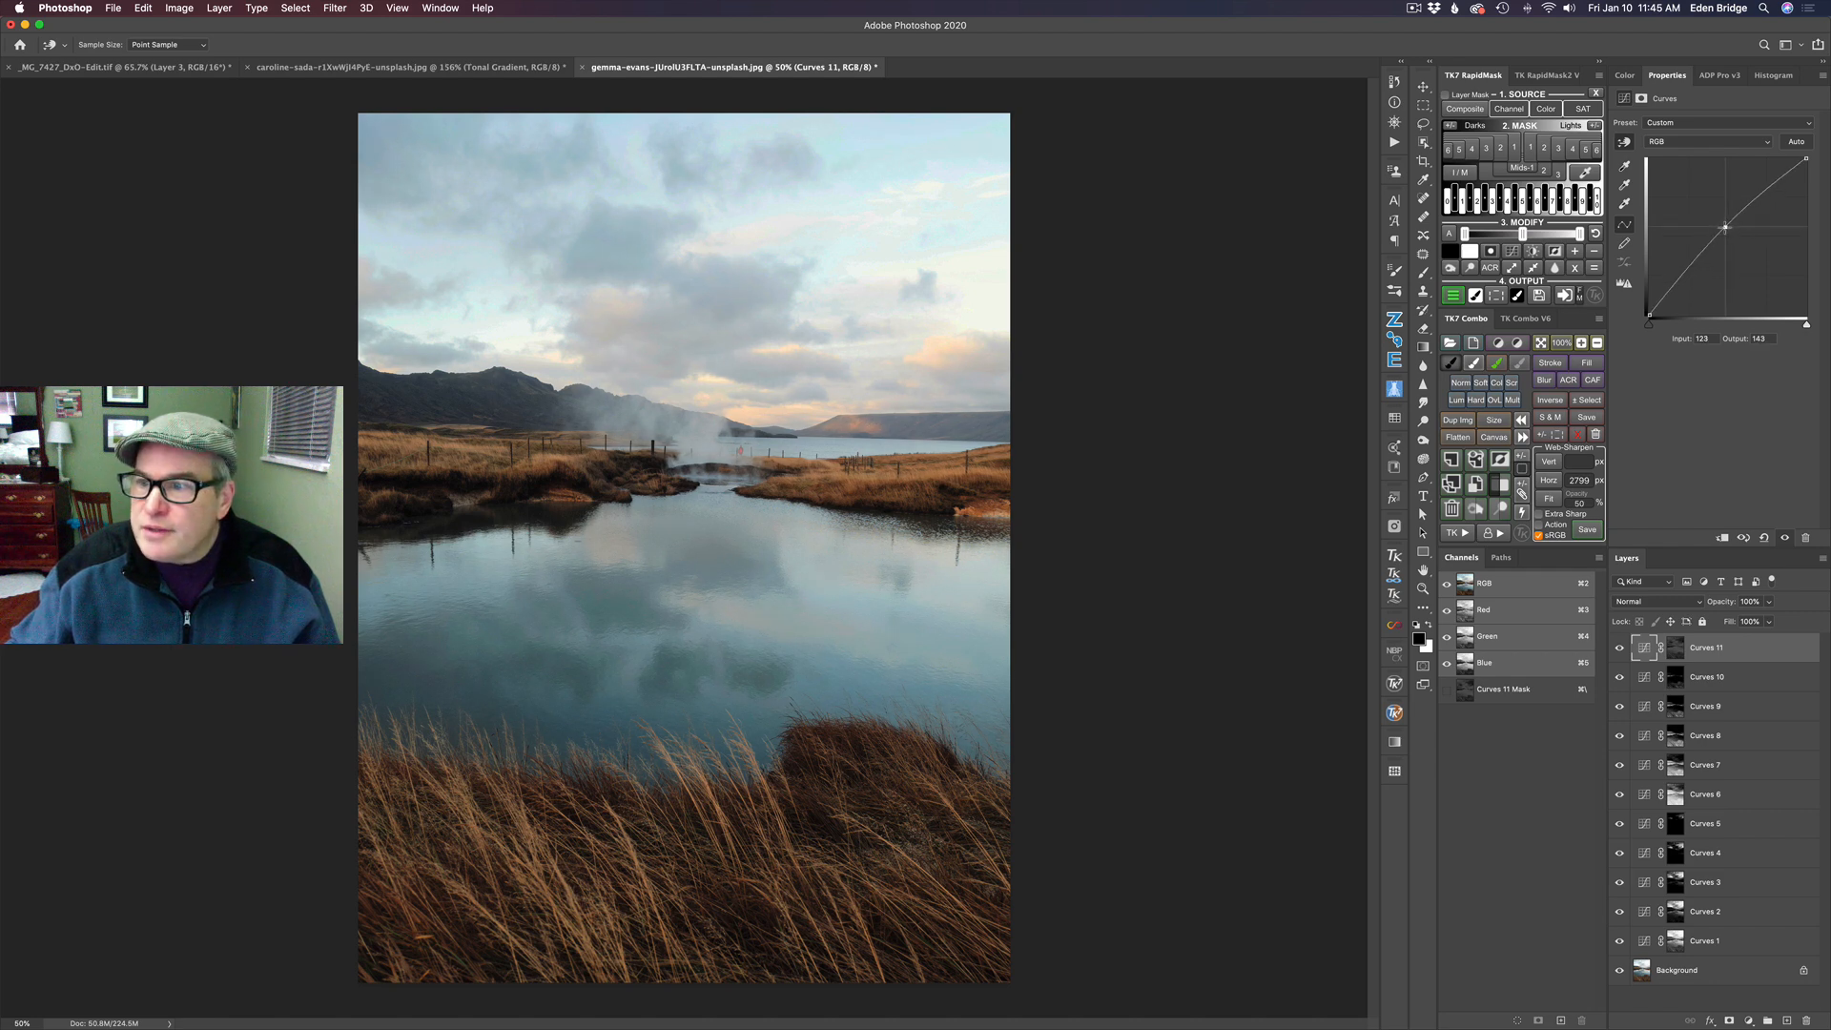
pyautogui.click(1621, 650)
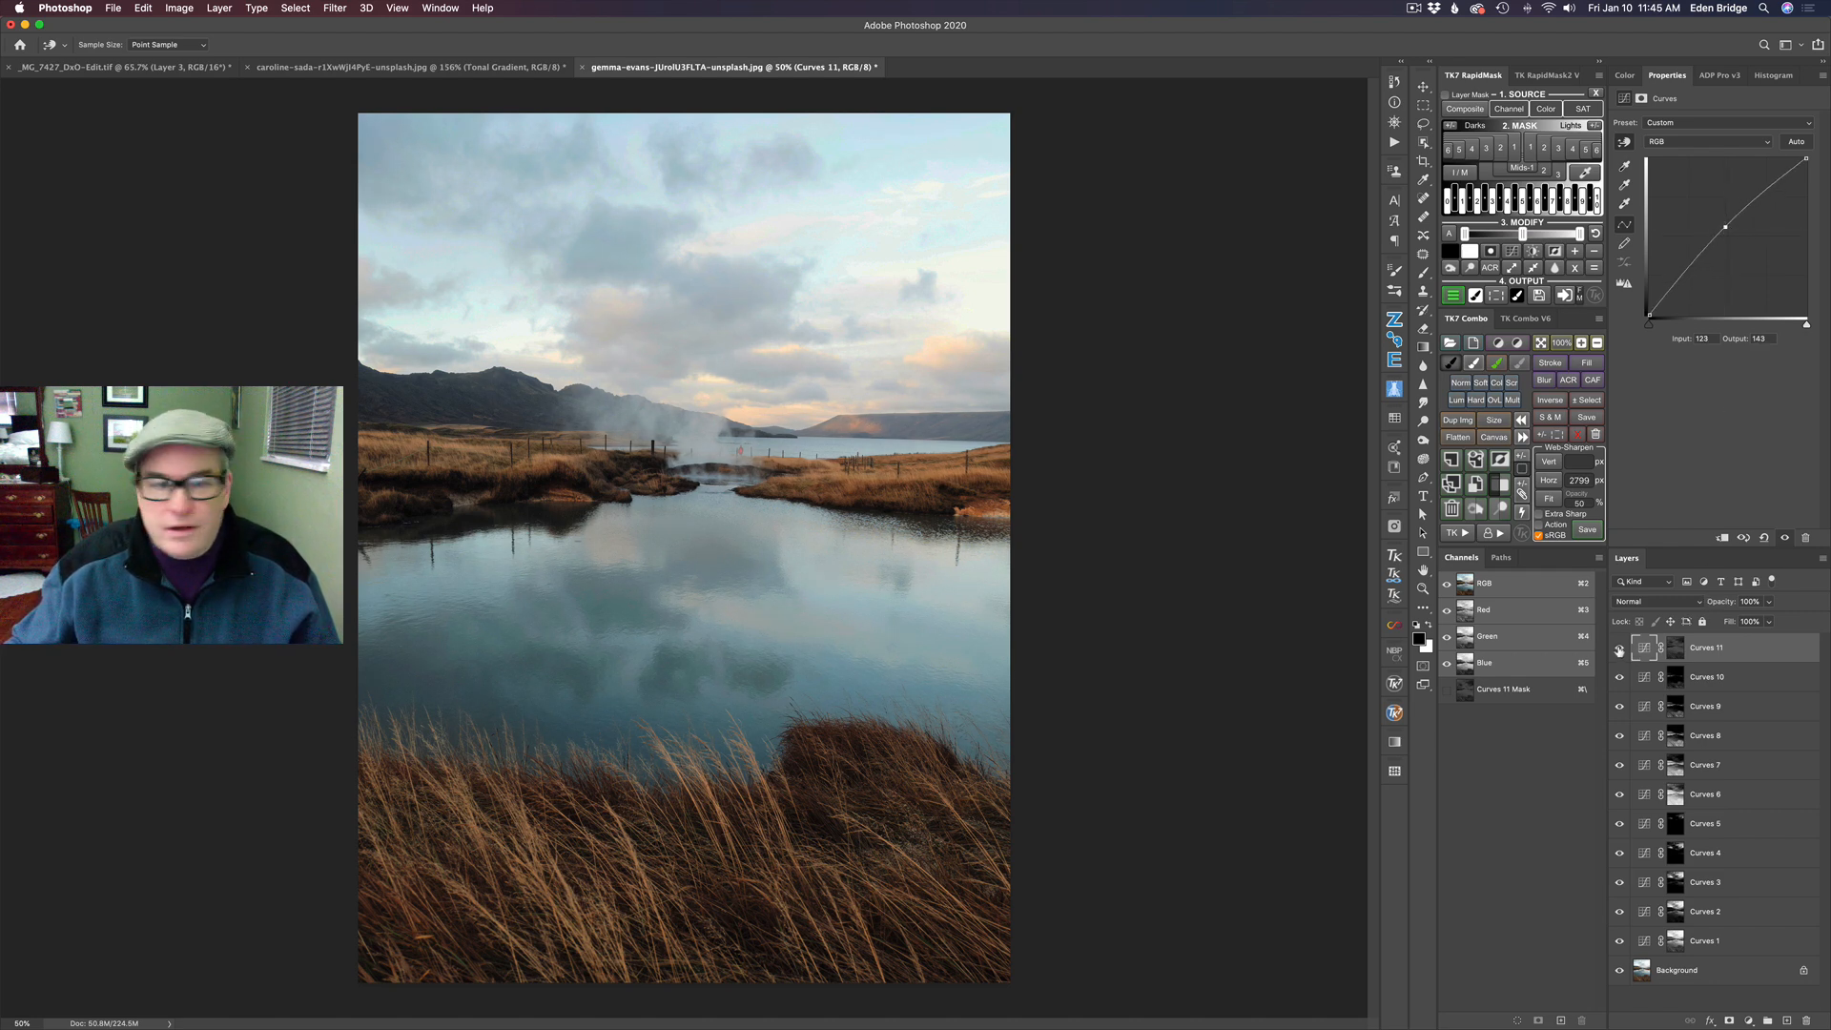
pyautogui.click(1619, 650)
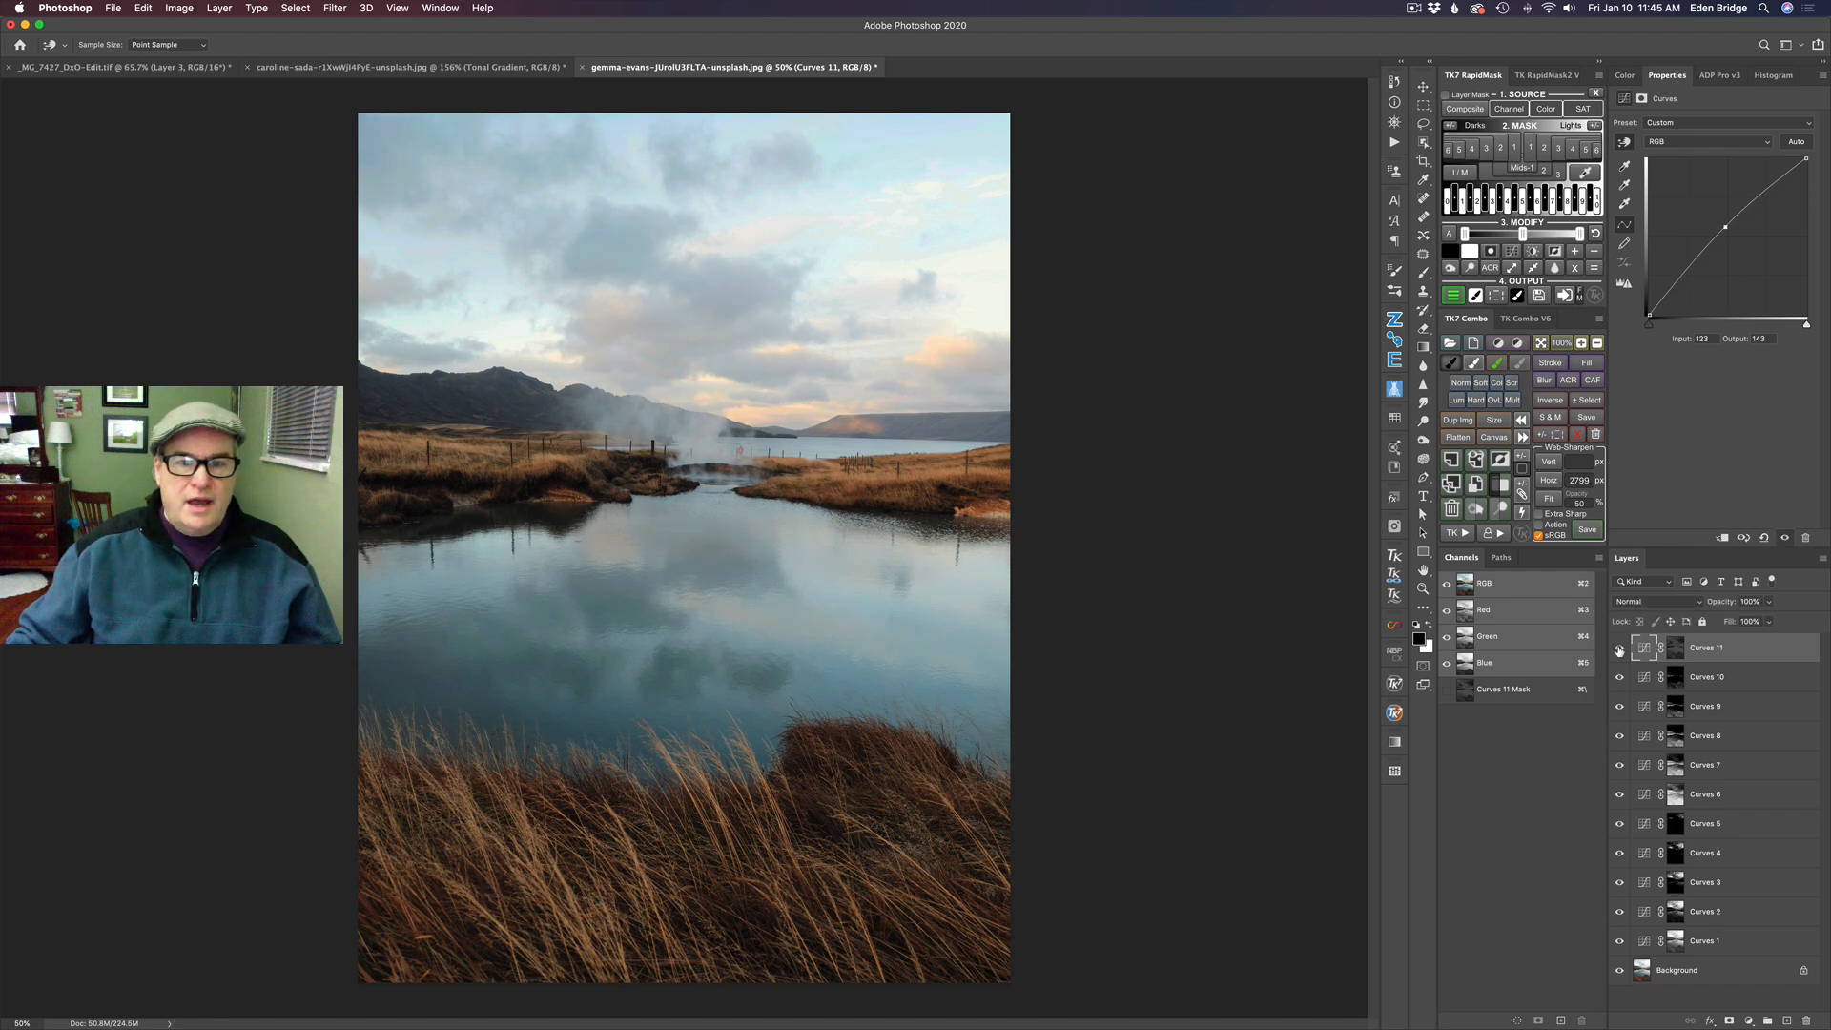
pyautogui.click(1620, 650)
pyautogui.click(1619, 650)
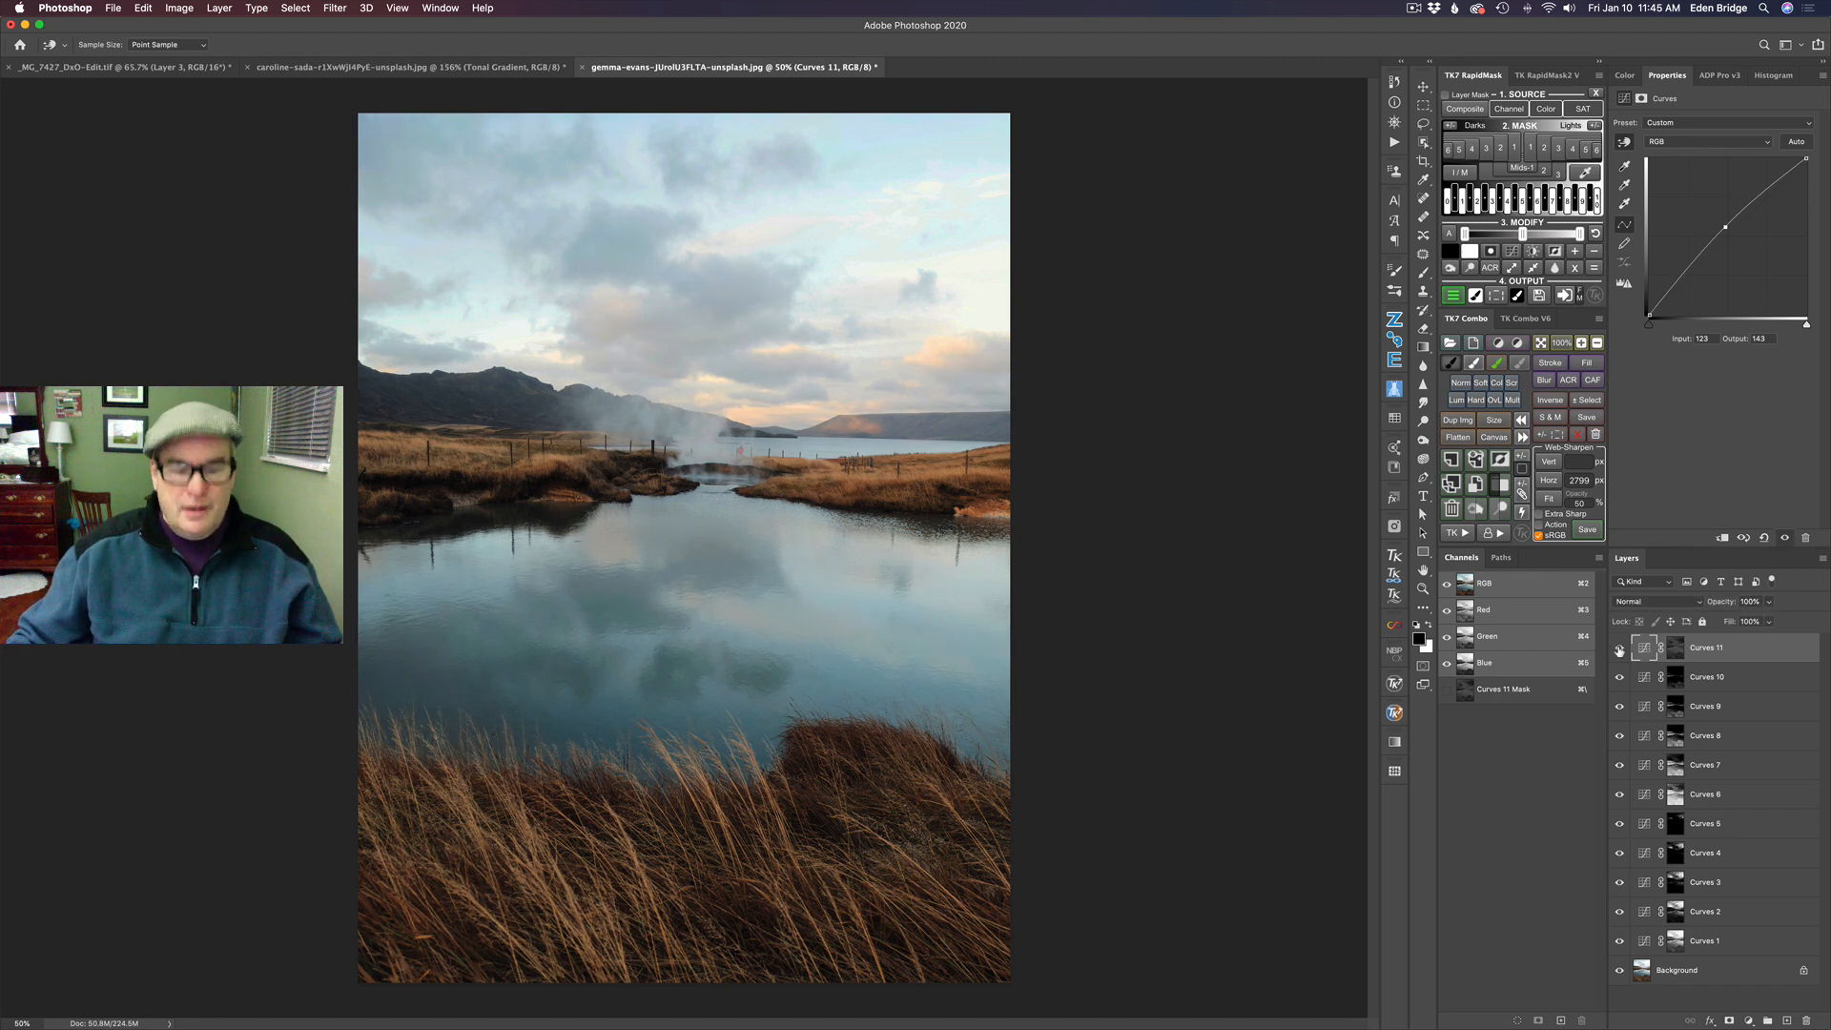
pyautogui.keyDown('alt'); pyautogui.click(1620, 971); pyautogui.keyUp('alt')
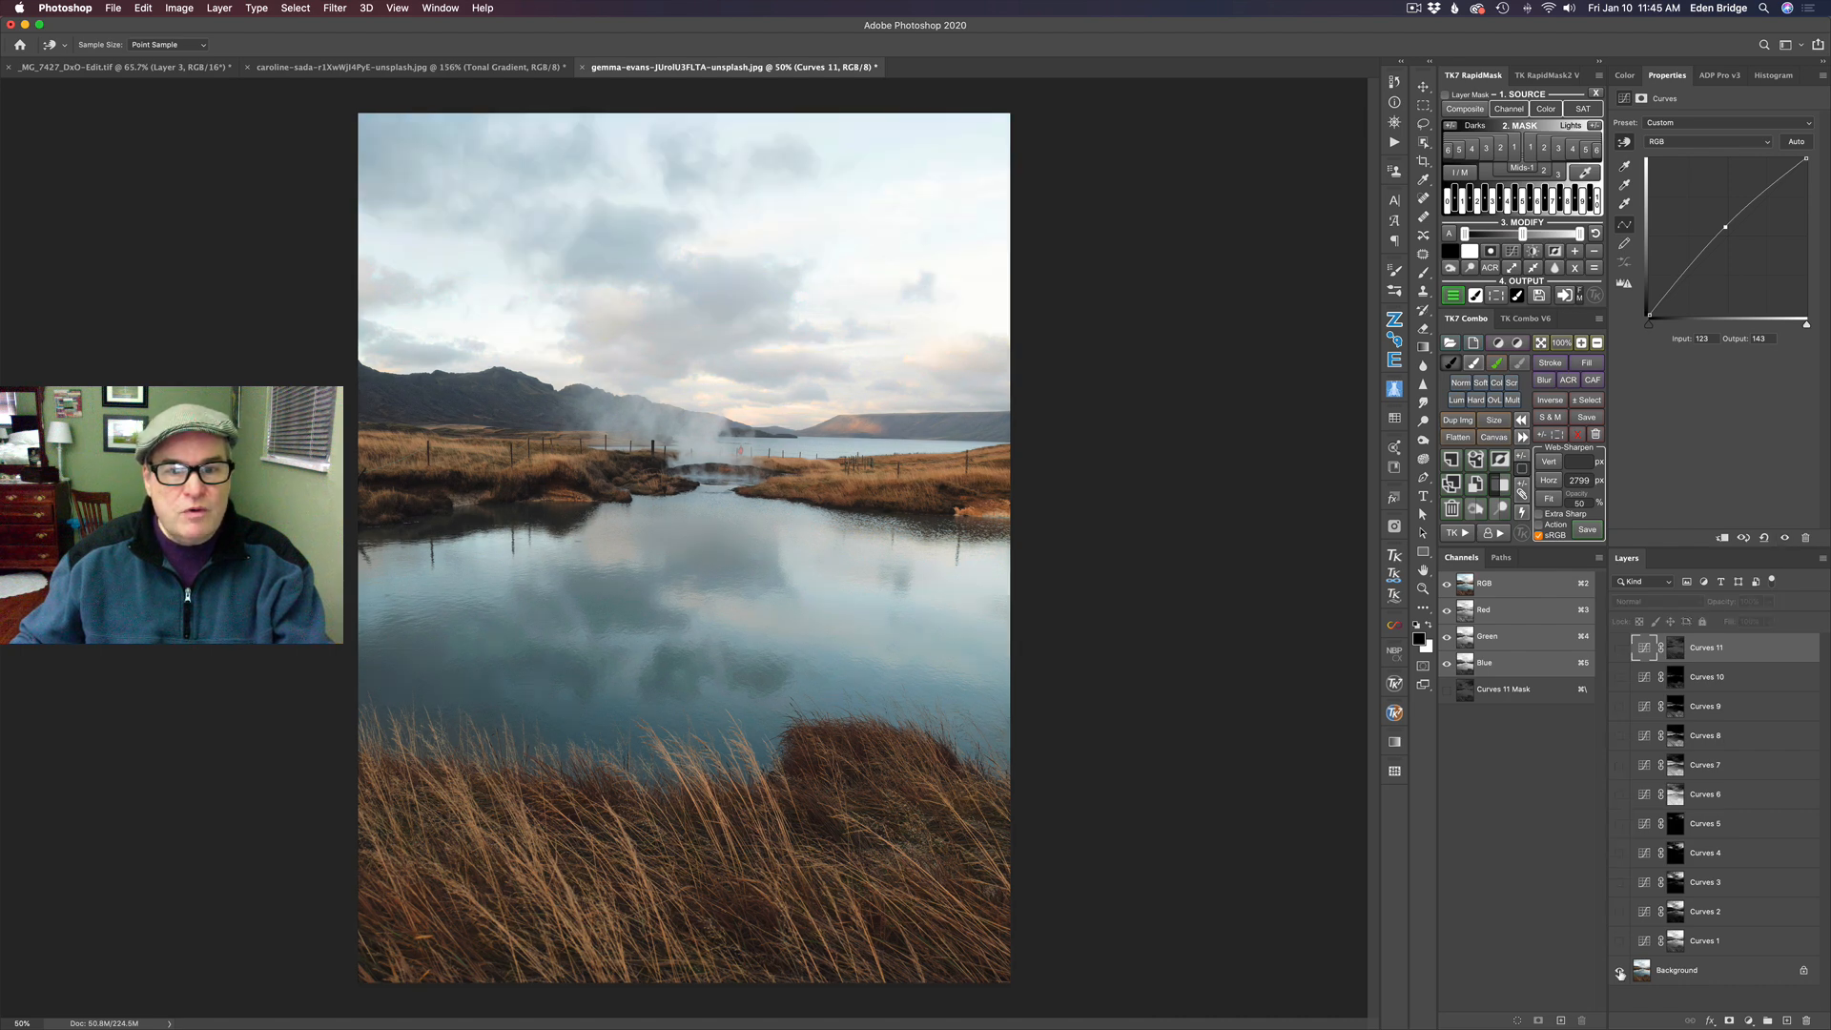
pyautogui.keyDown('alt'); pyautogui.click(1619, 971); pyautogui.keyUp('alt')
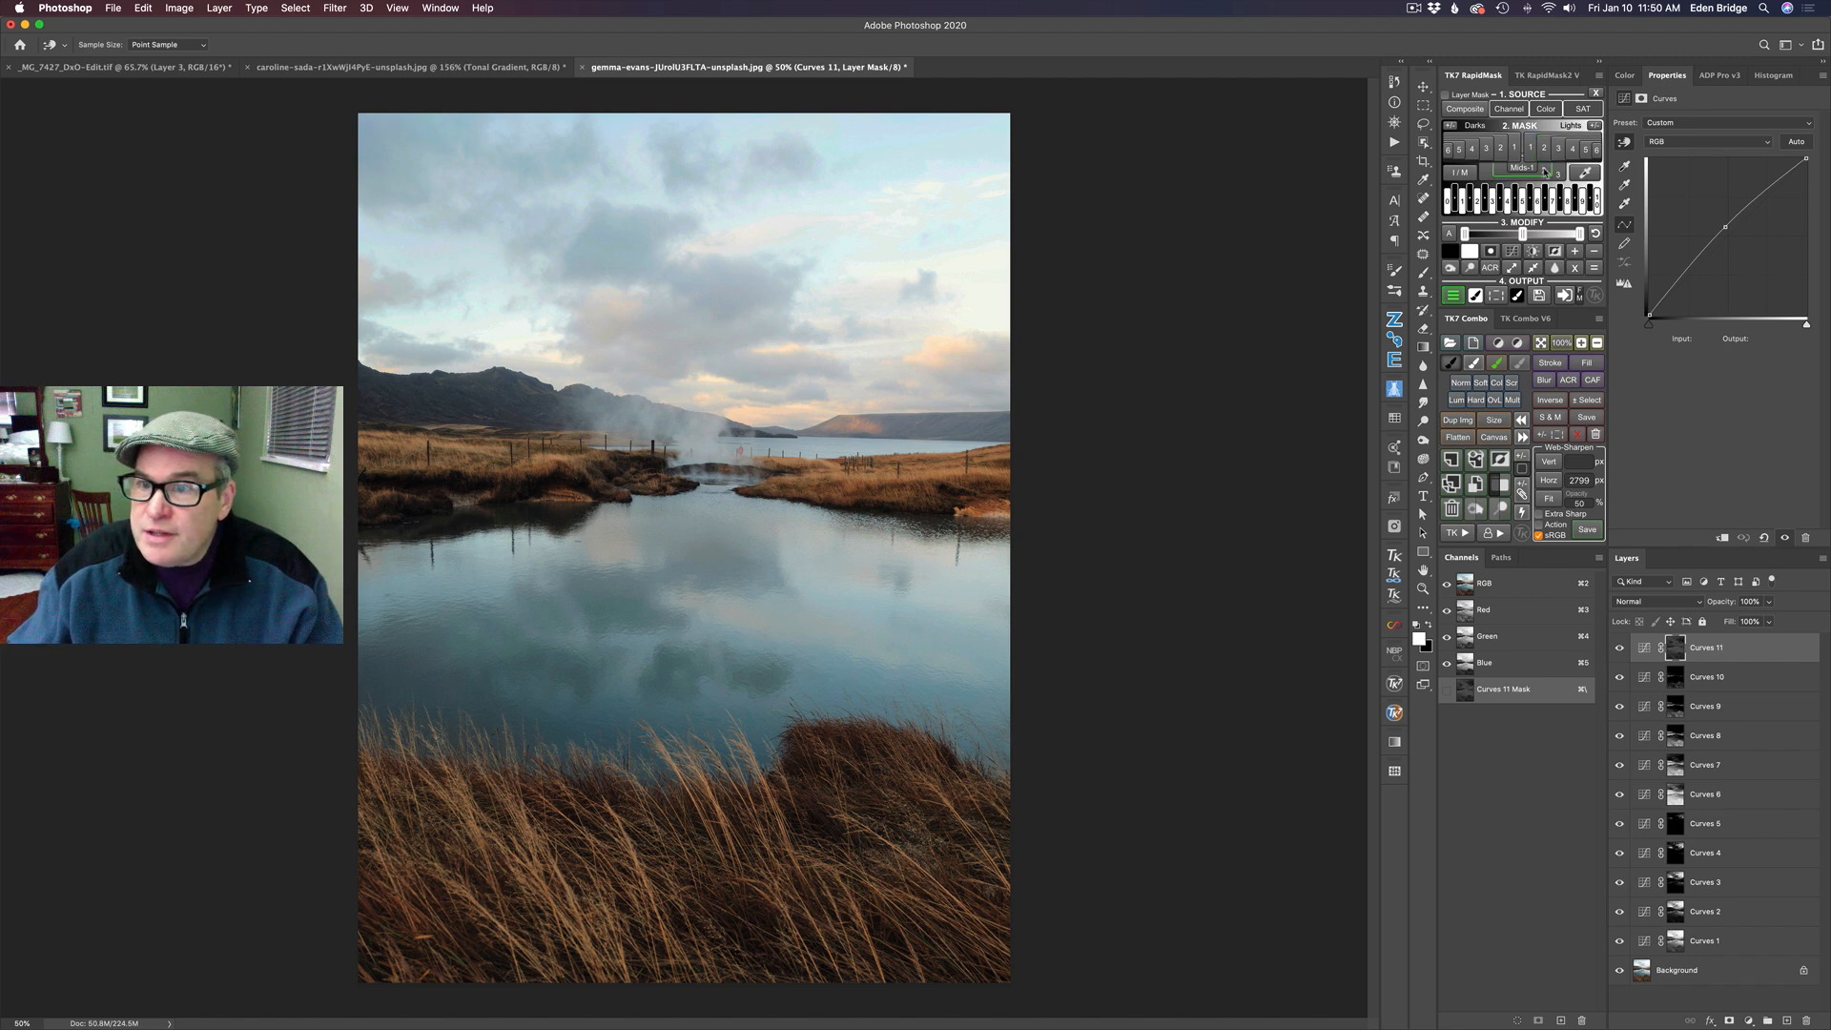
# - Add a Curves layer masked by Mids-2, with points at about input 182, output 188 and input 80, output 69 for added contrast
pyautogui.click(1547, 172)
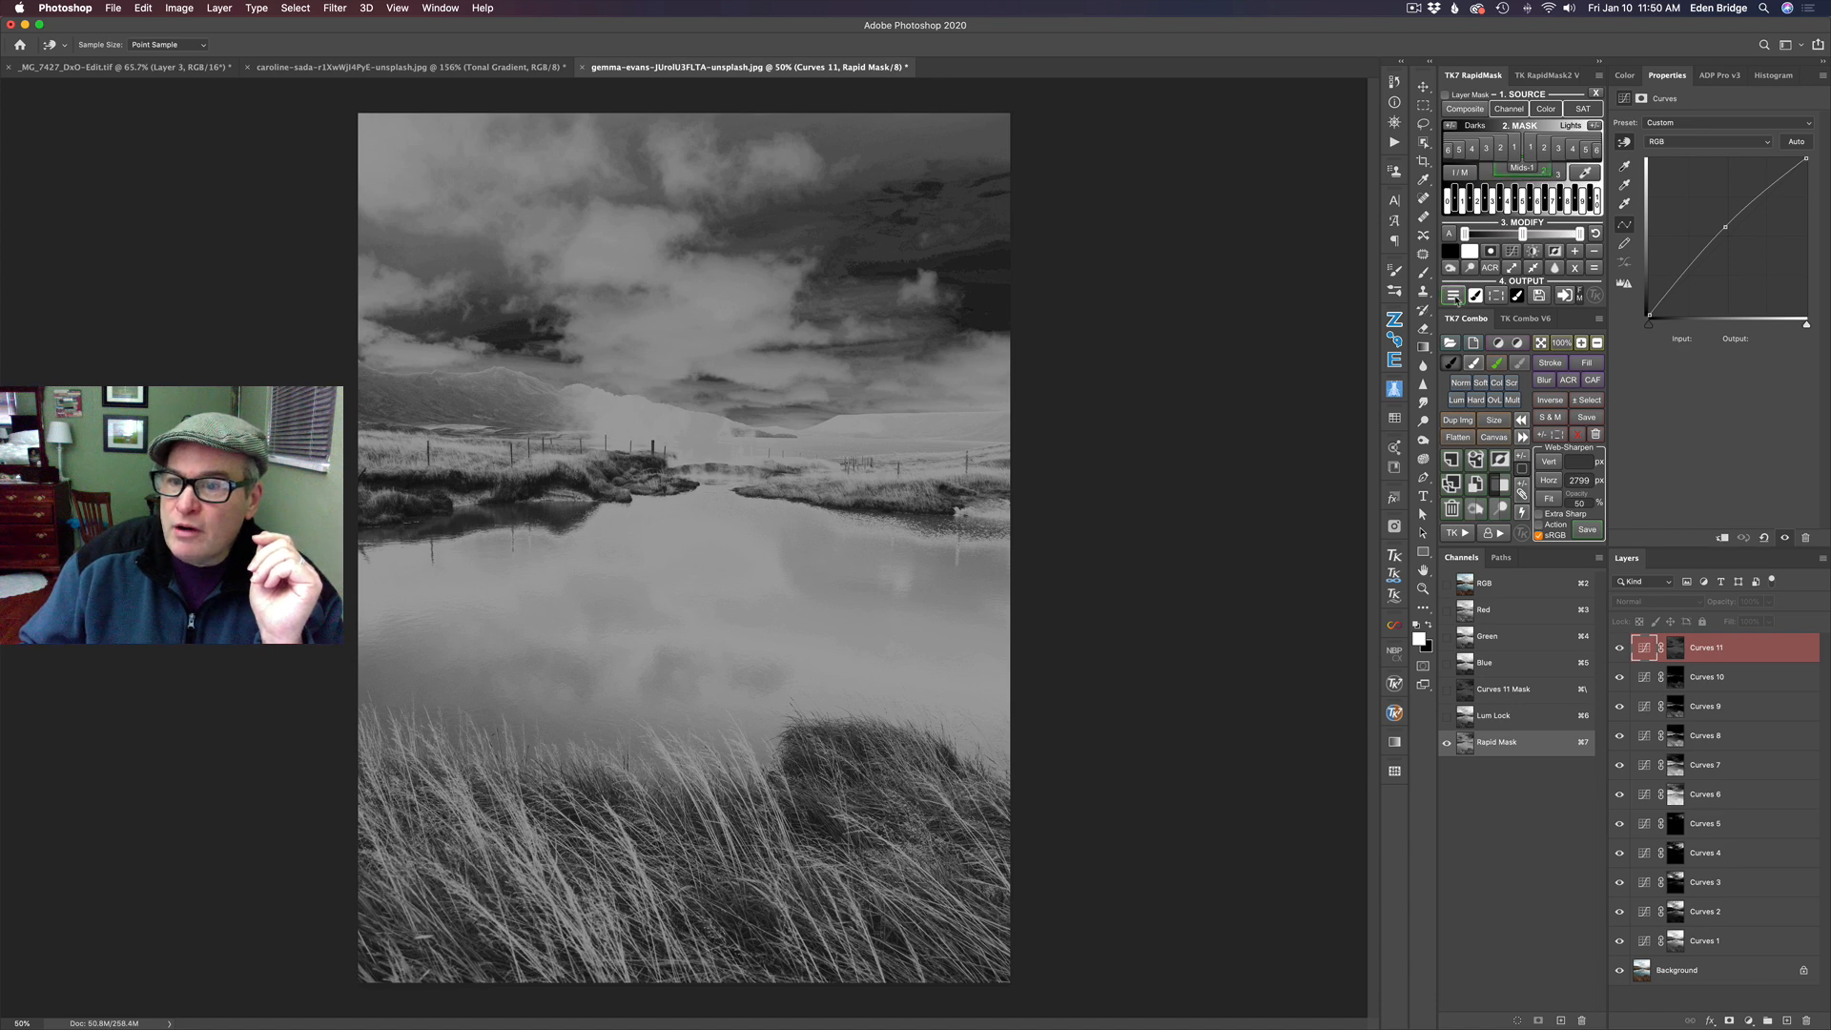
pyautogui.click(1455, 297)
pyautogui.click(1466, 97)
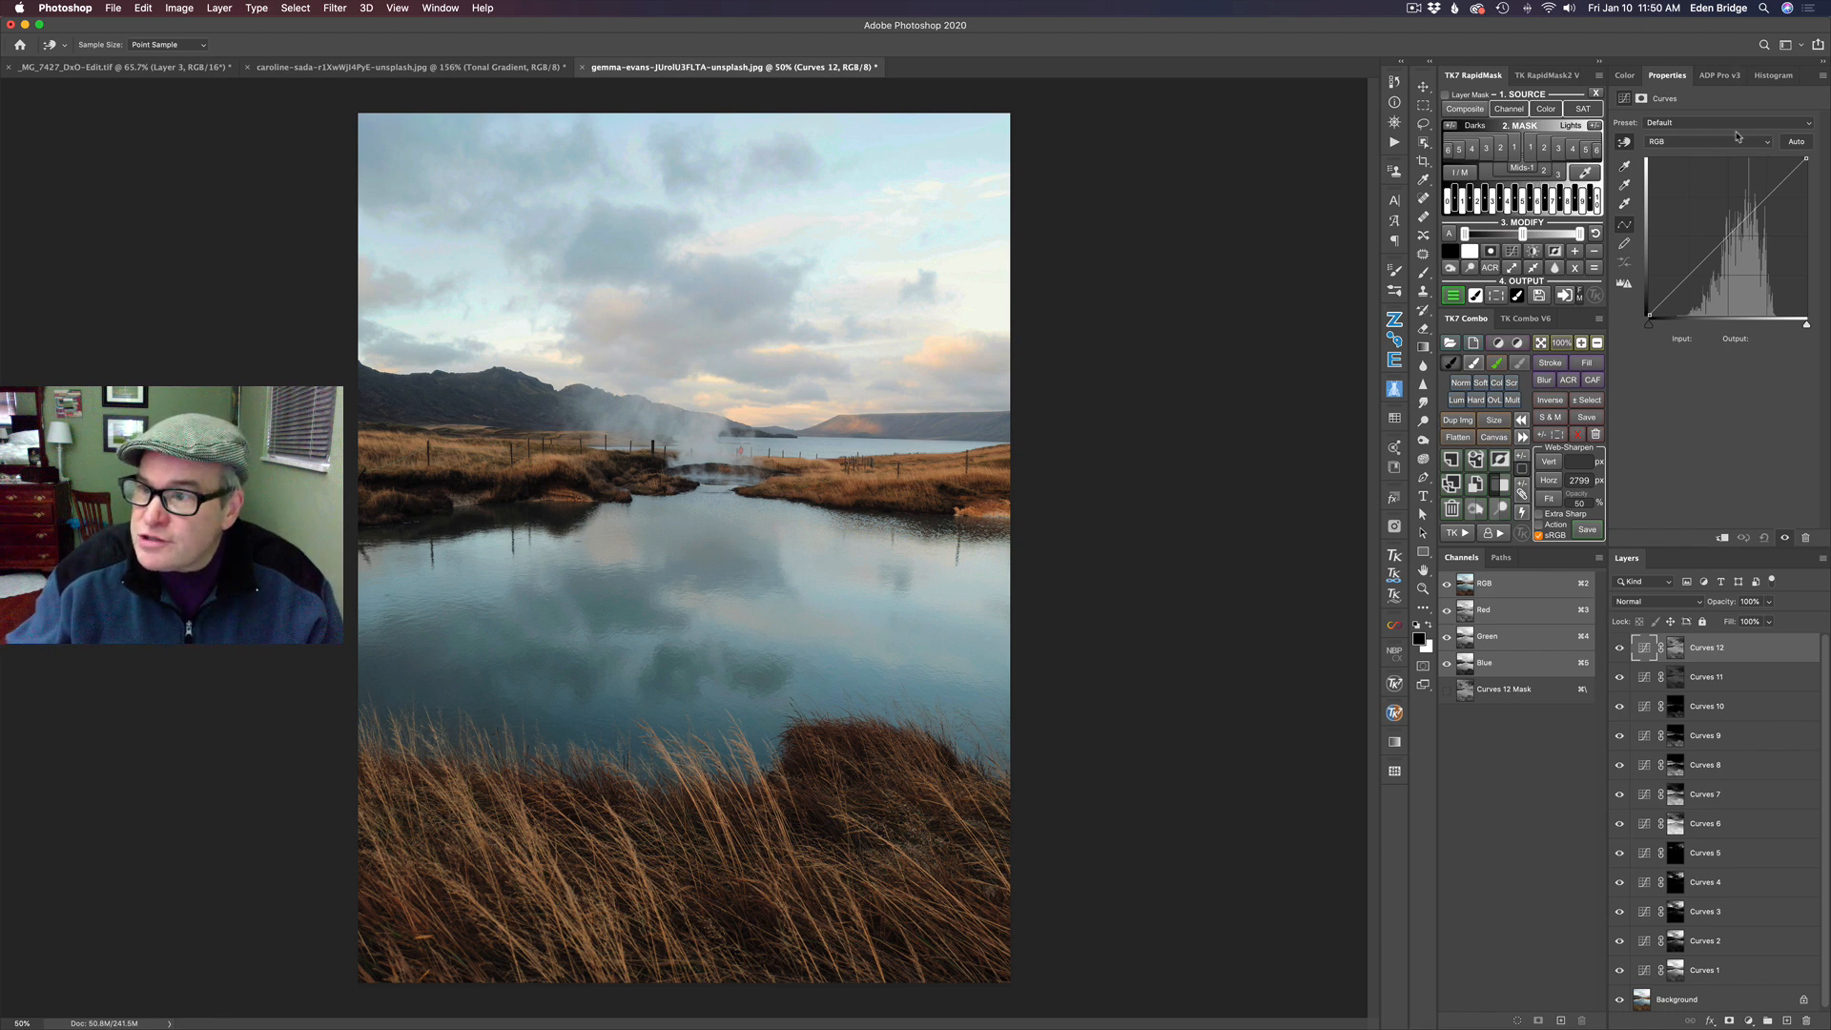
pyautogui.moveTo(1763, 202); pyautogui.dragTo(1762, 198)
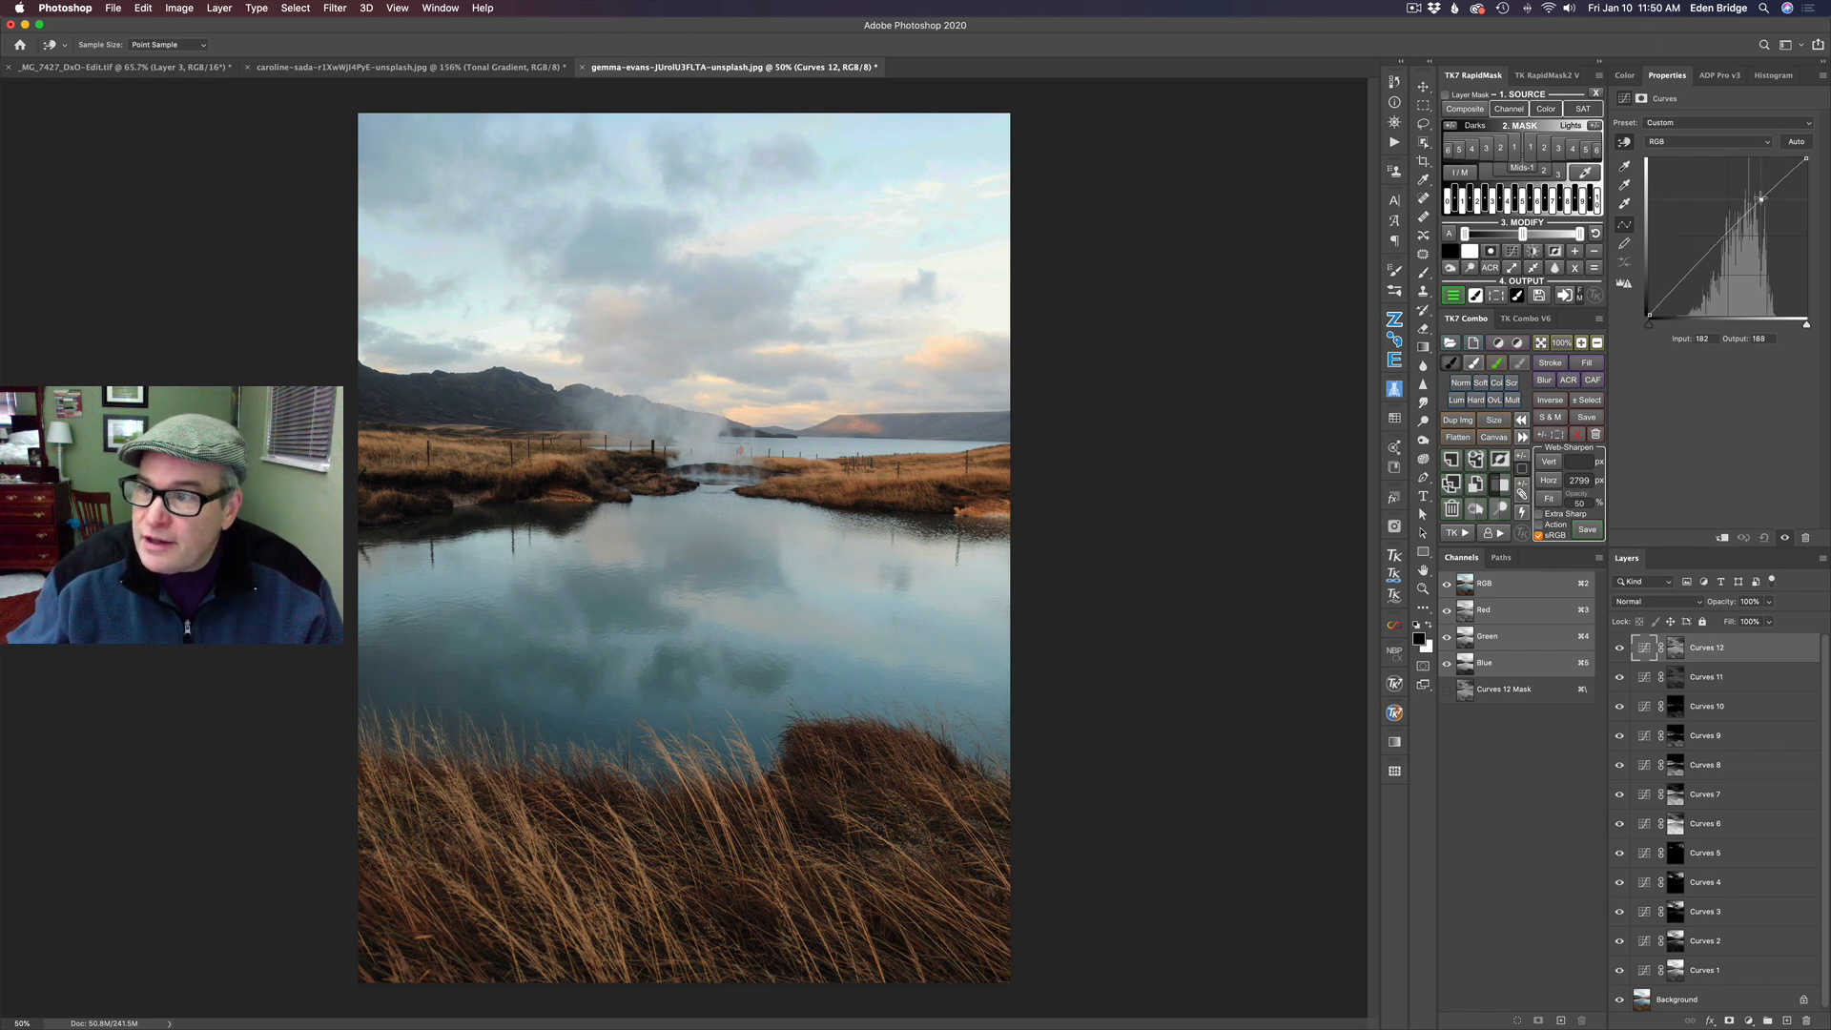
pyautogui.moveTo(1698, 262); pyautogui.dragTo(1700, 274)
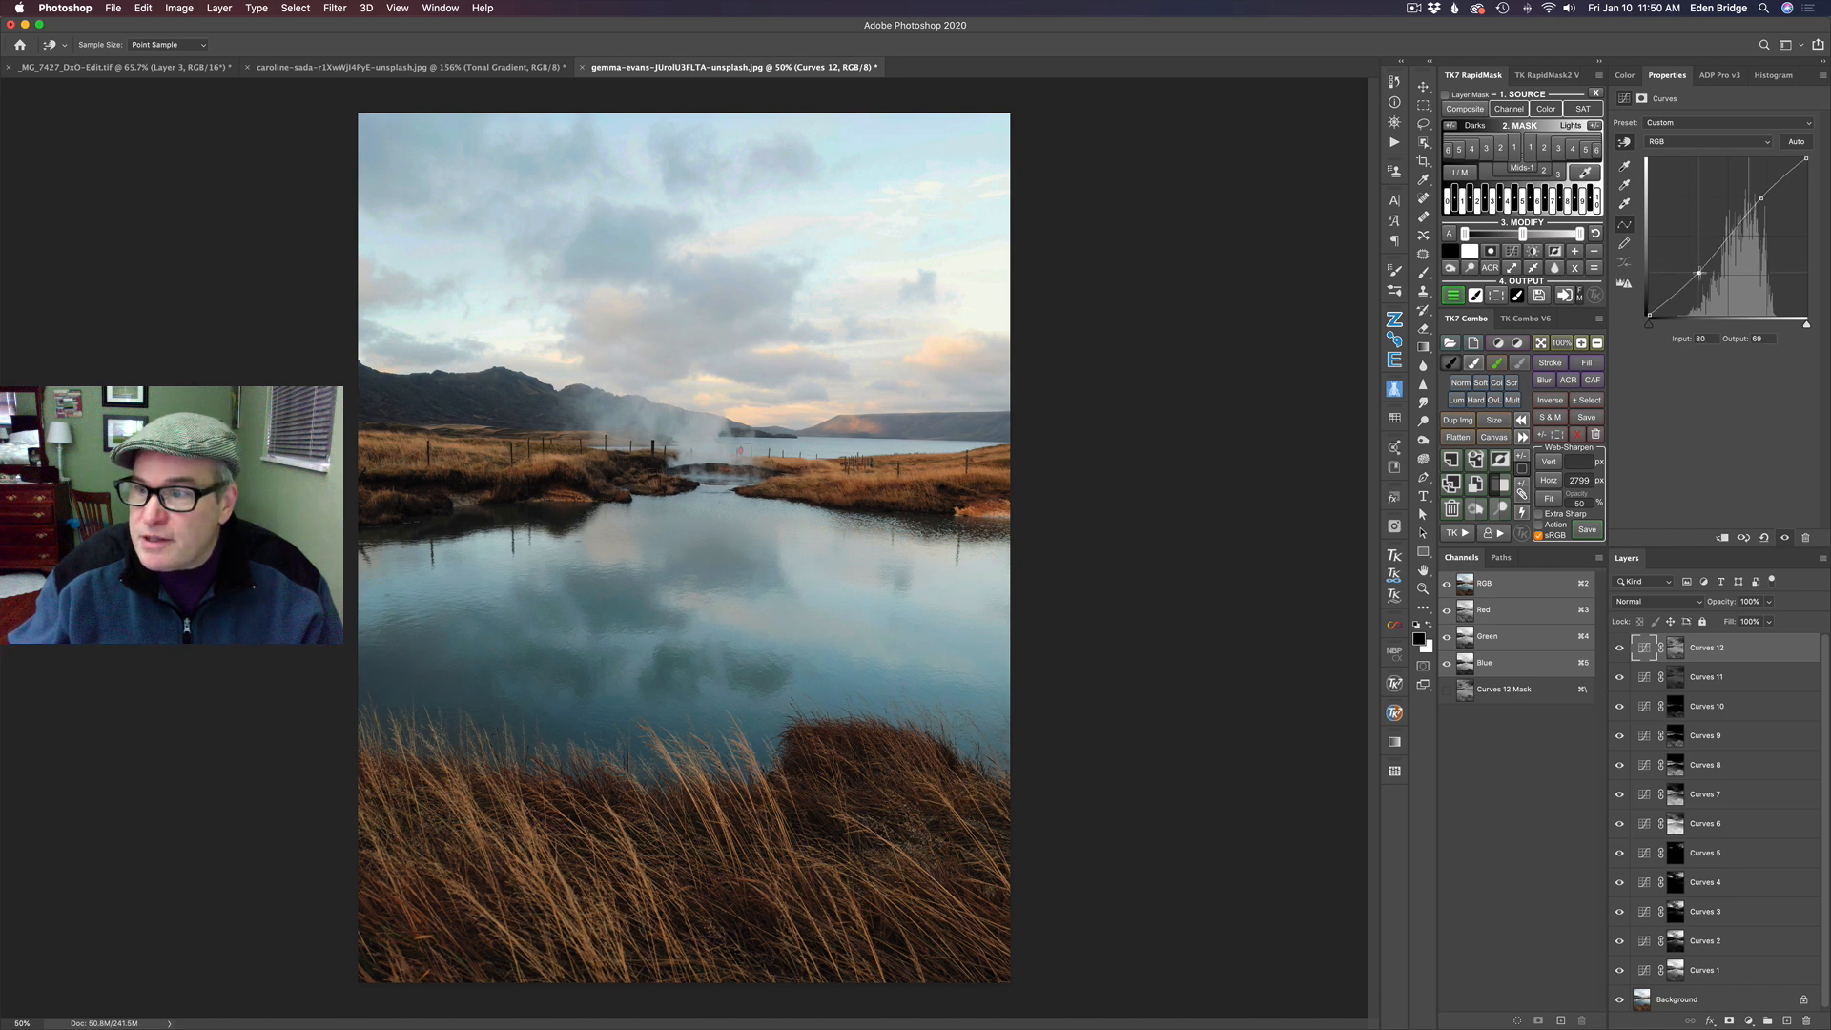
# - Compare the photo with and without the topmost Curves layer masked by Mids-2
pyautogui.click(1621, 651)
pyautogui.click(1621, 650)
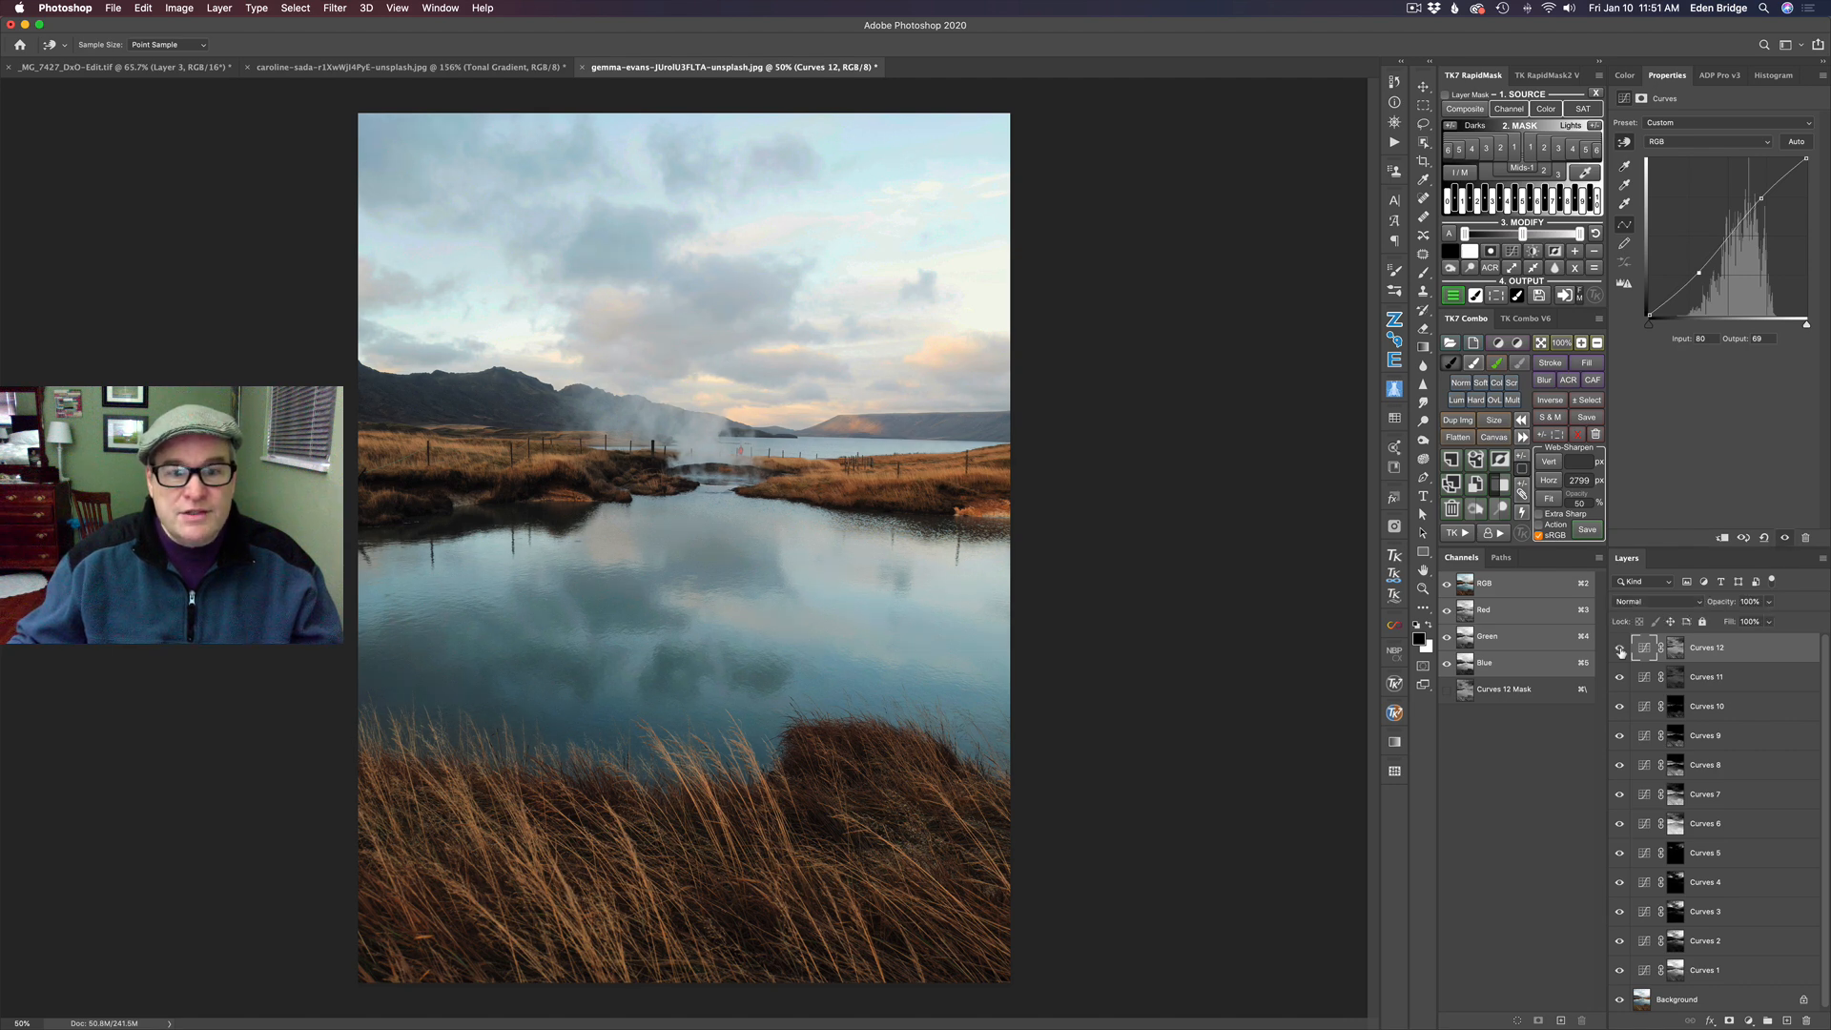
pyautogui.click(708, 799)
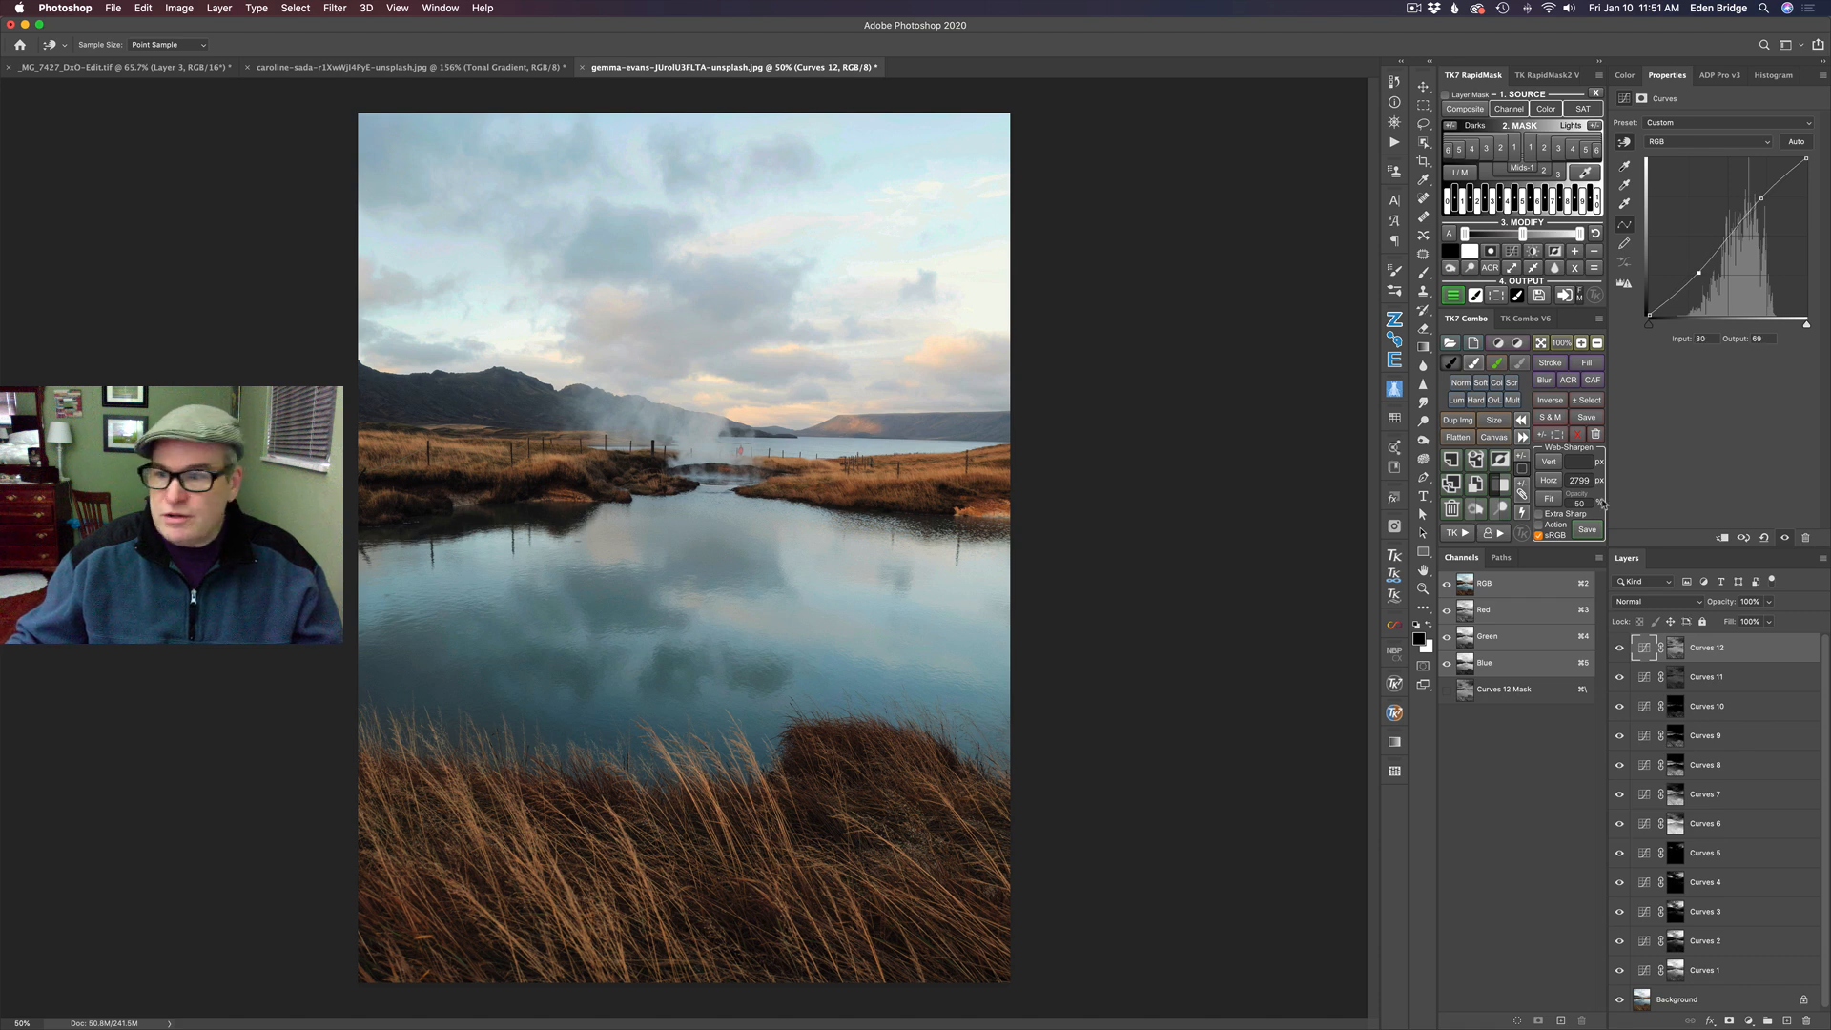
pyautogui.click(1620, 650)
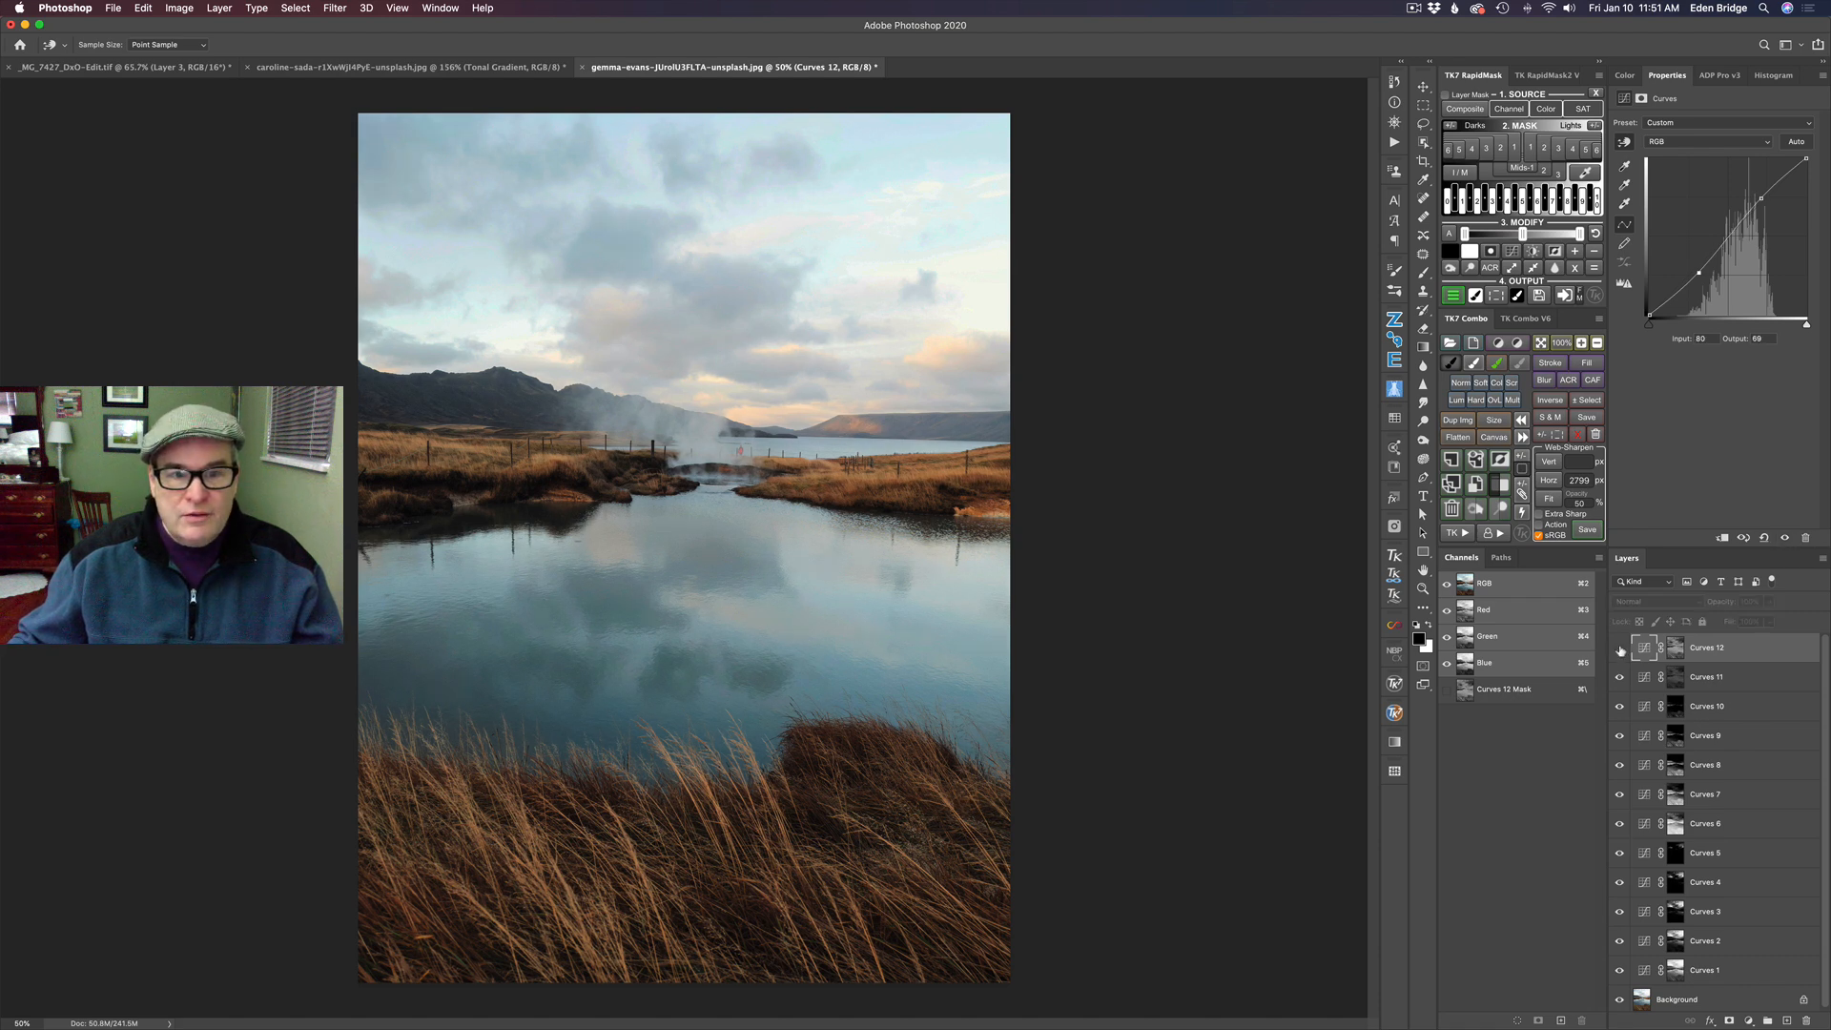
pyautogui.click(1620, 649)
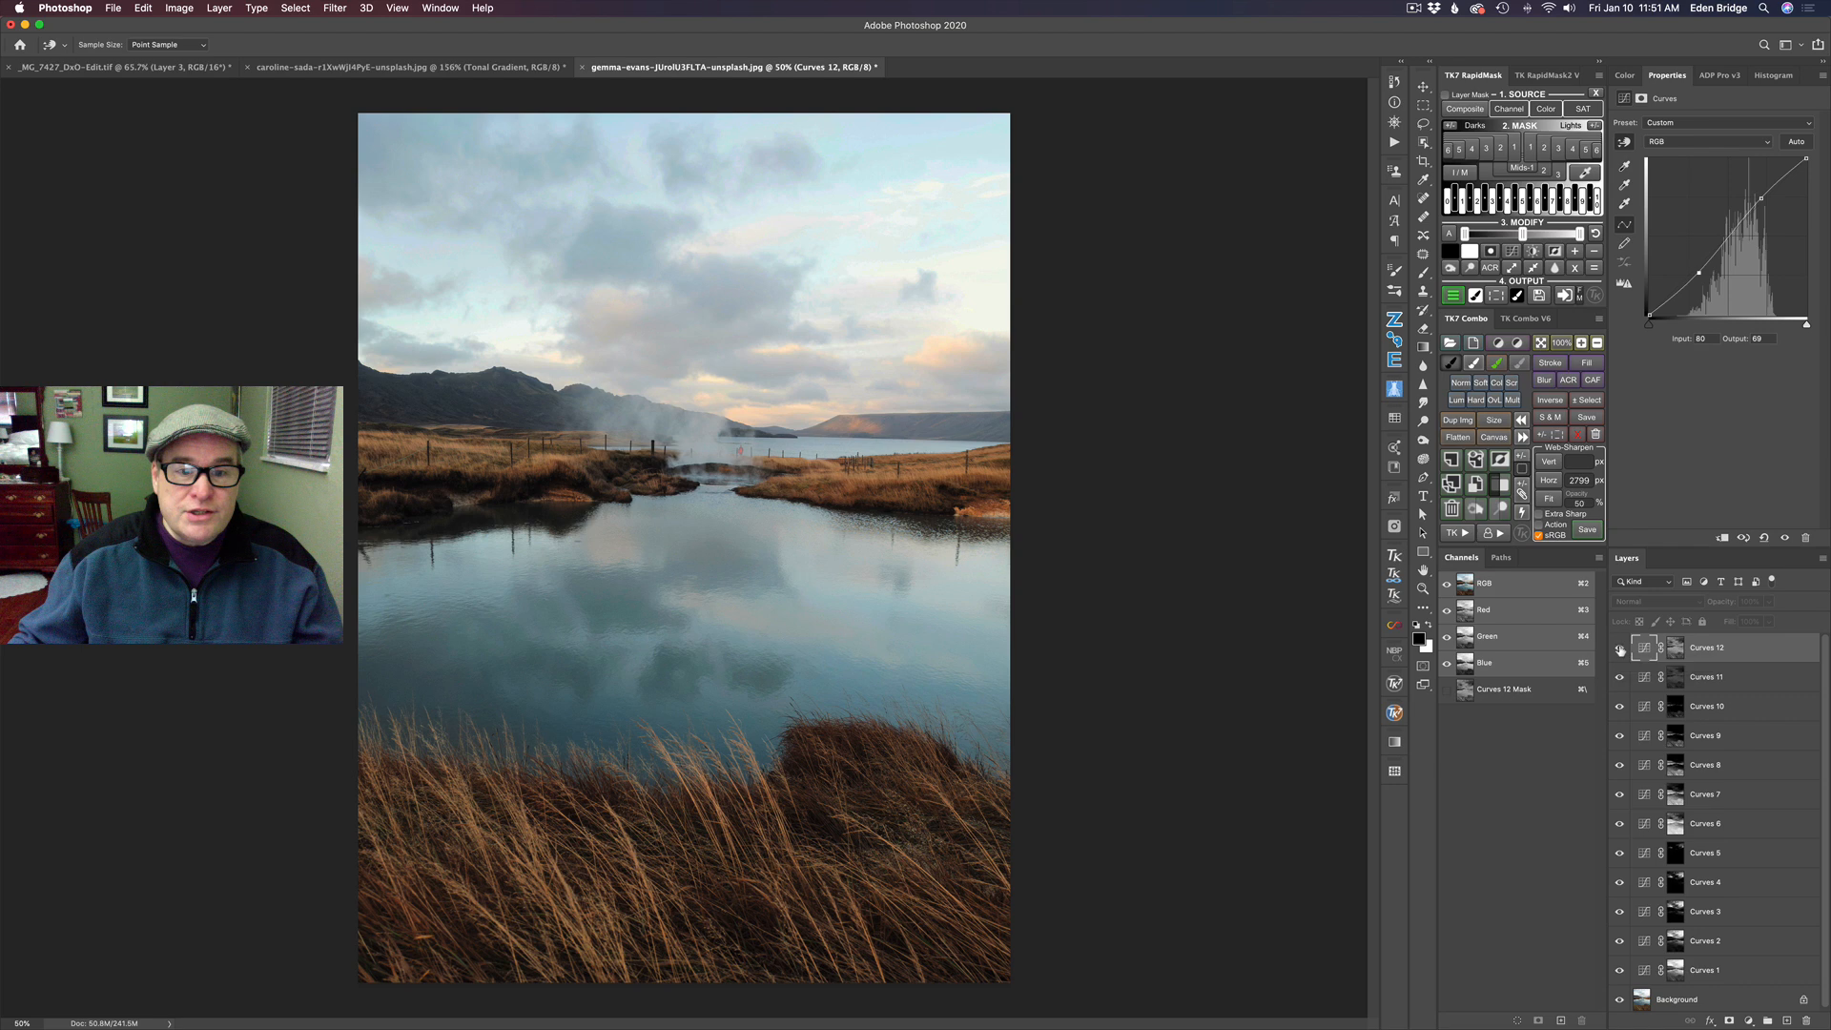
pyautogui.click(1620, 649)
pyautogui.click(1620, 650)
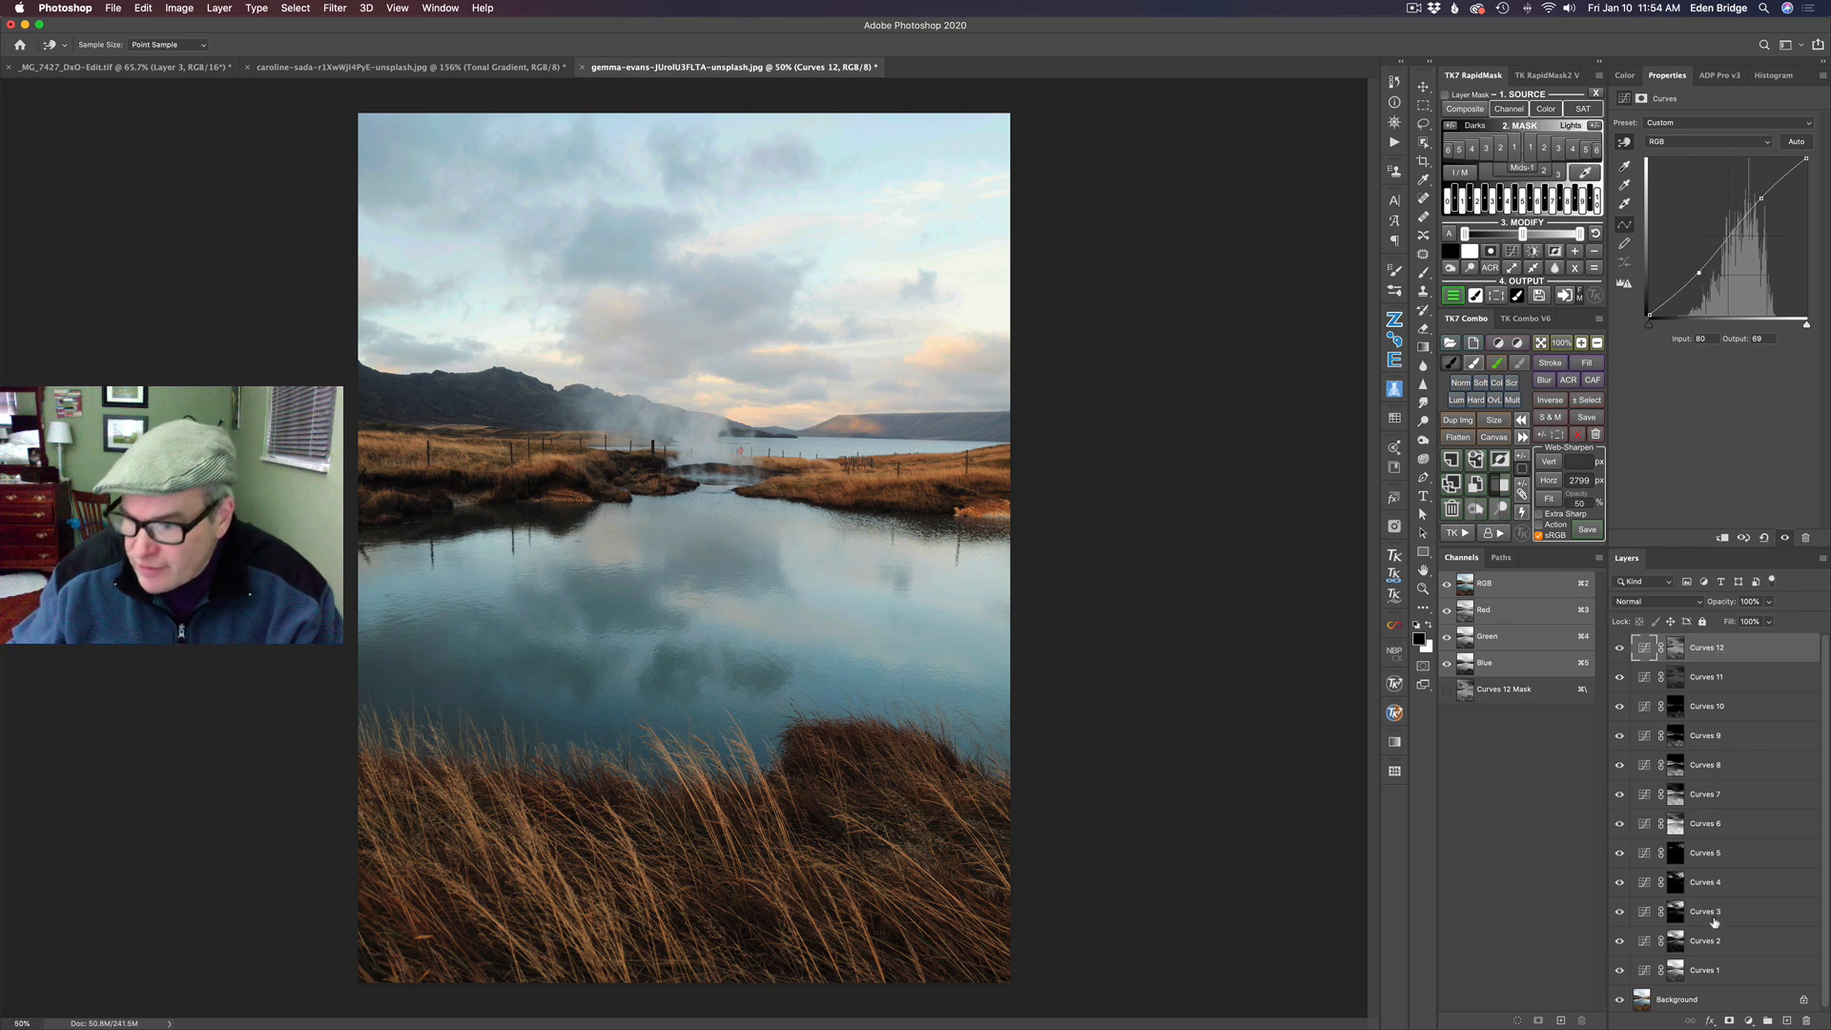
# - Select all the Curves layers, put them in a group with a white layer mask, and name the group Tonal Balance
pyautogui.scroll(-1, 1715, 923)
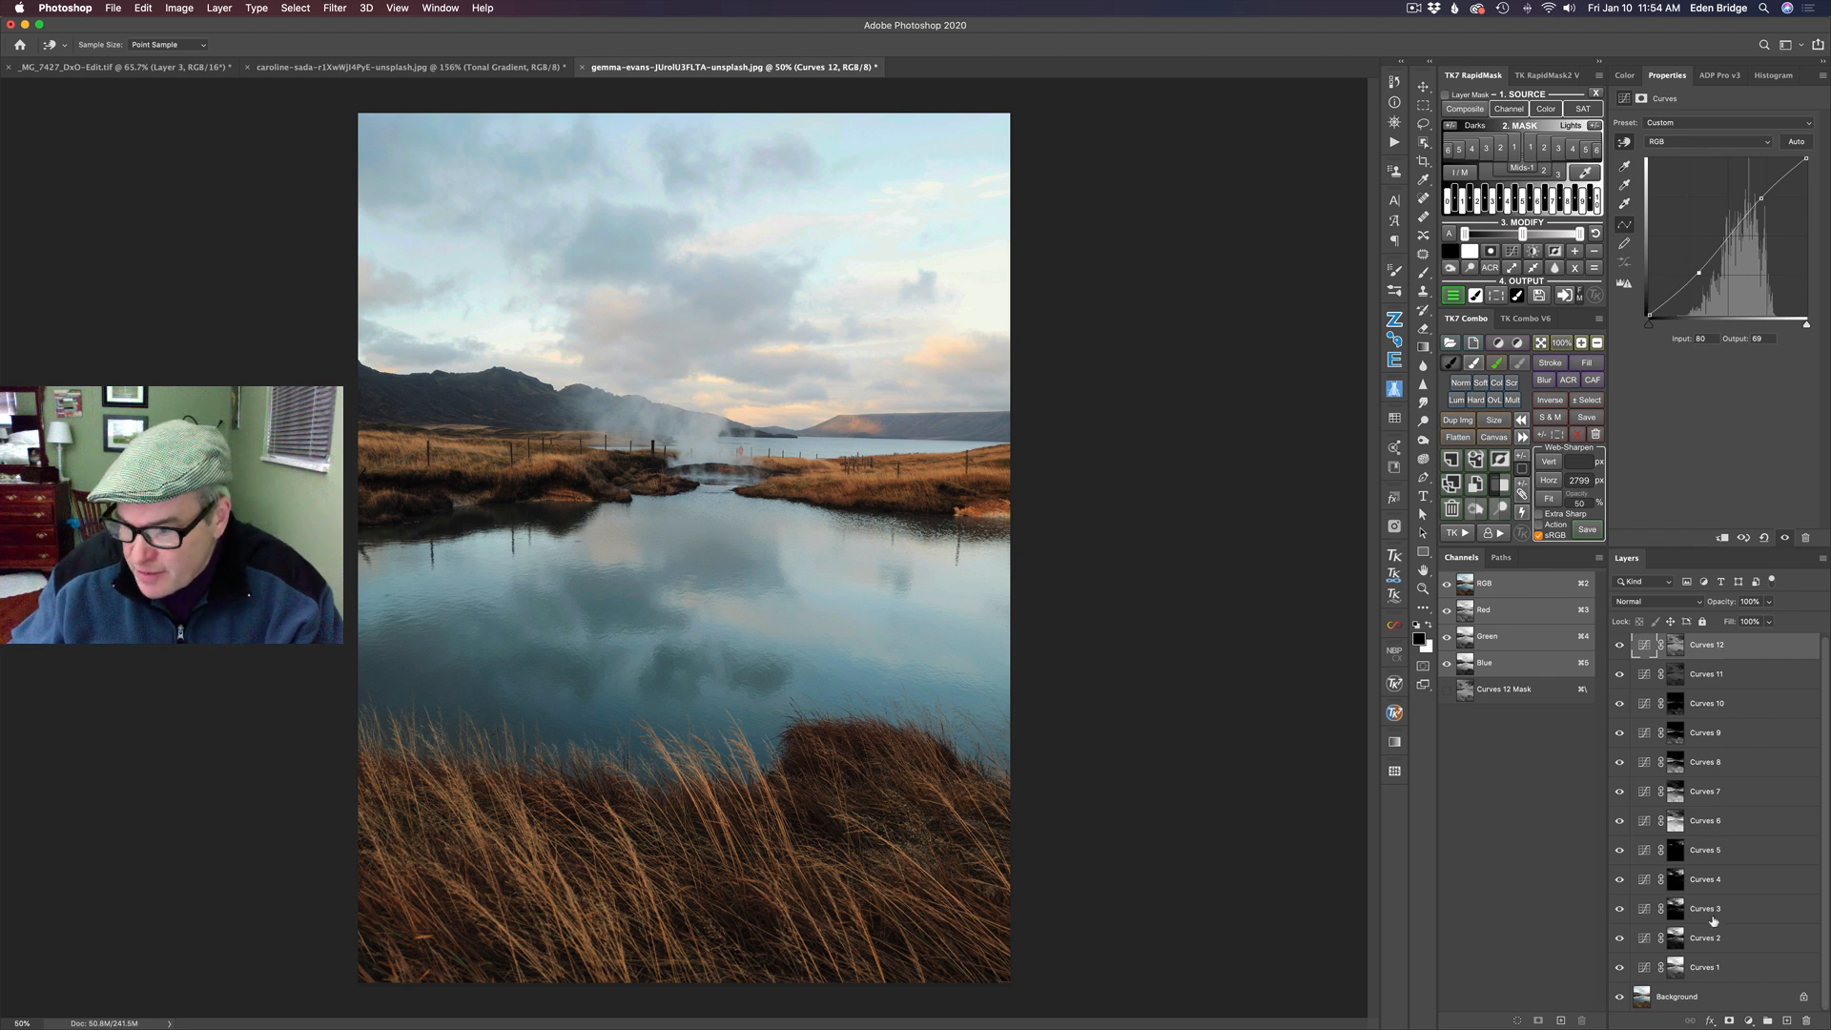
pyautogui.keyDown('shift'); pyautogui.click(1743, 971); pyautogui.keyUp('shift')
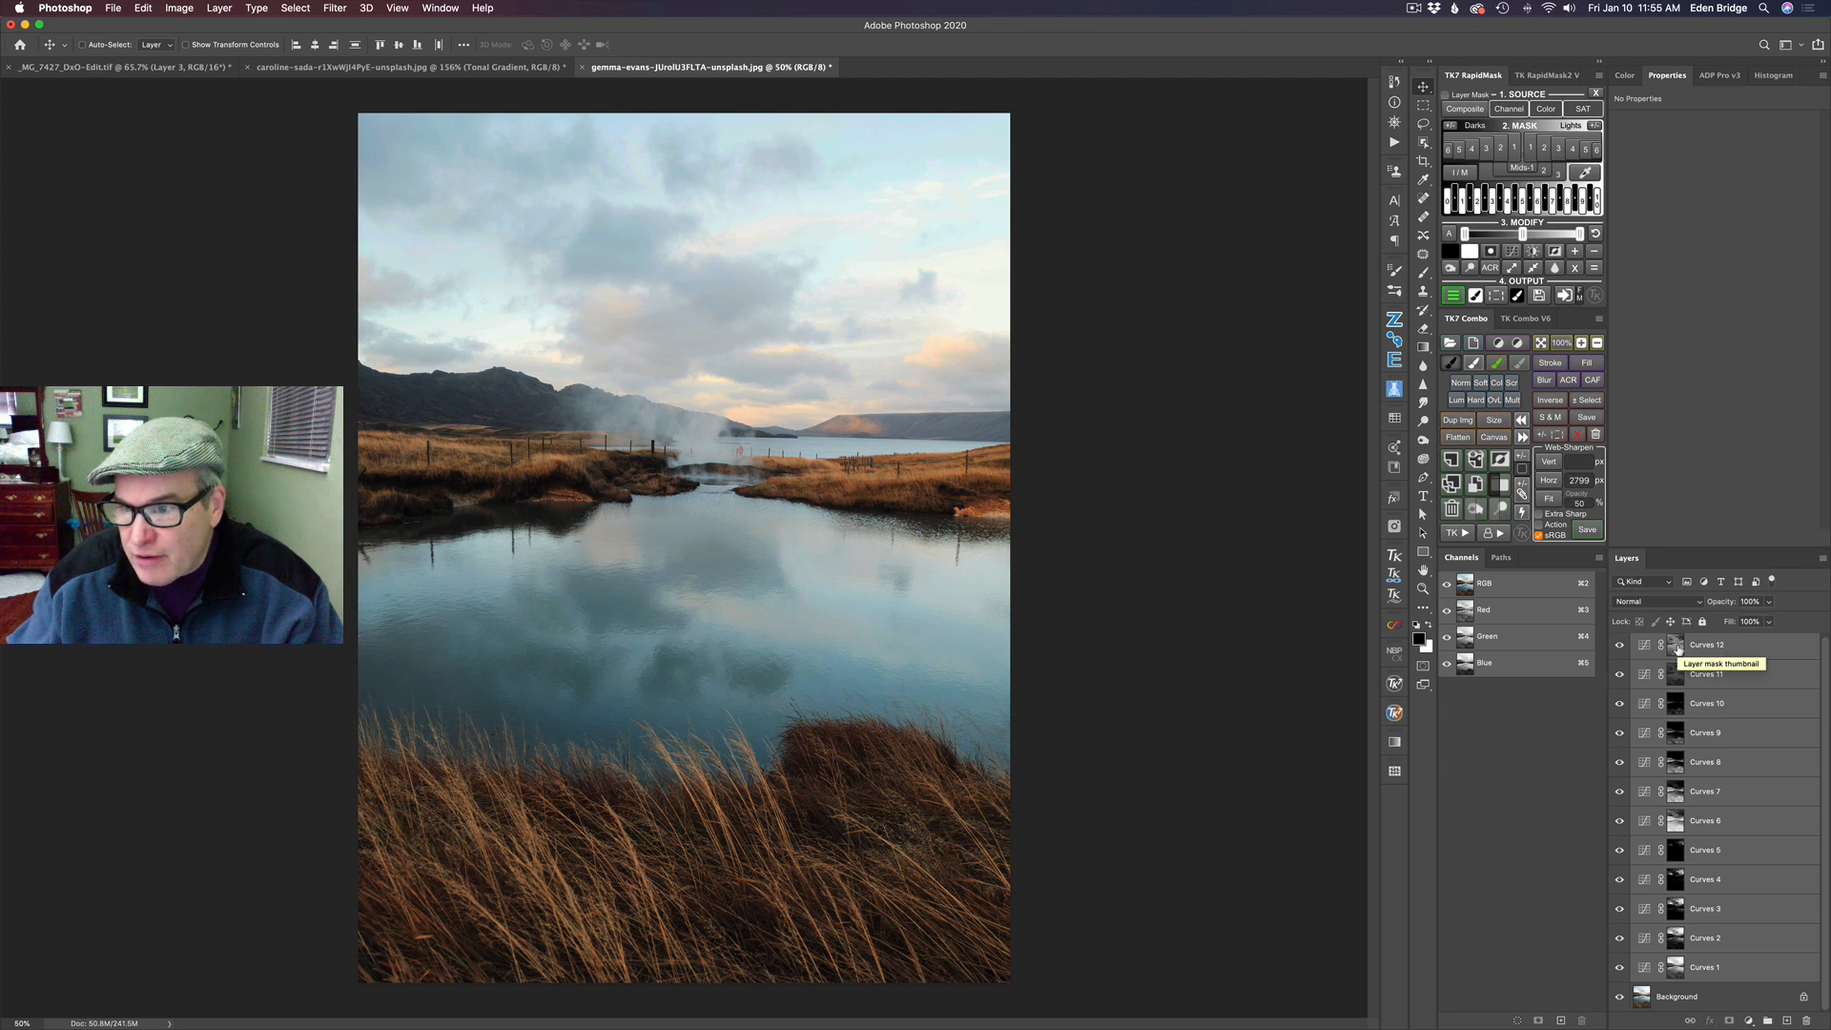
pyautogui.click(1504, 486)
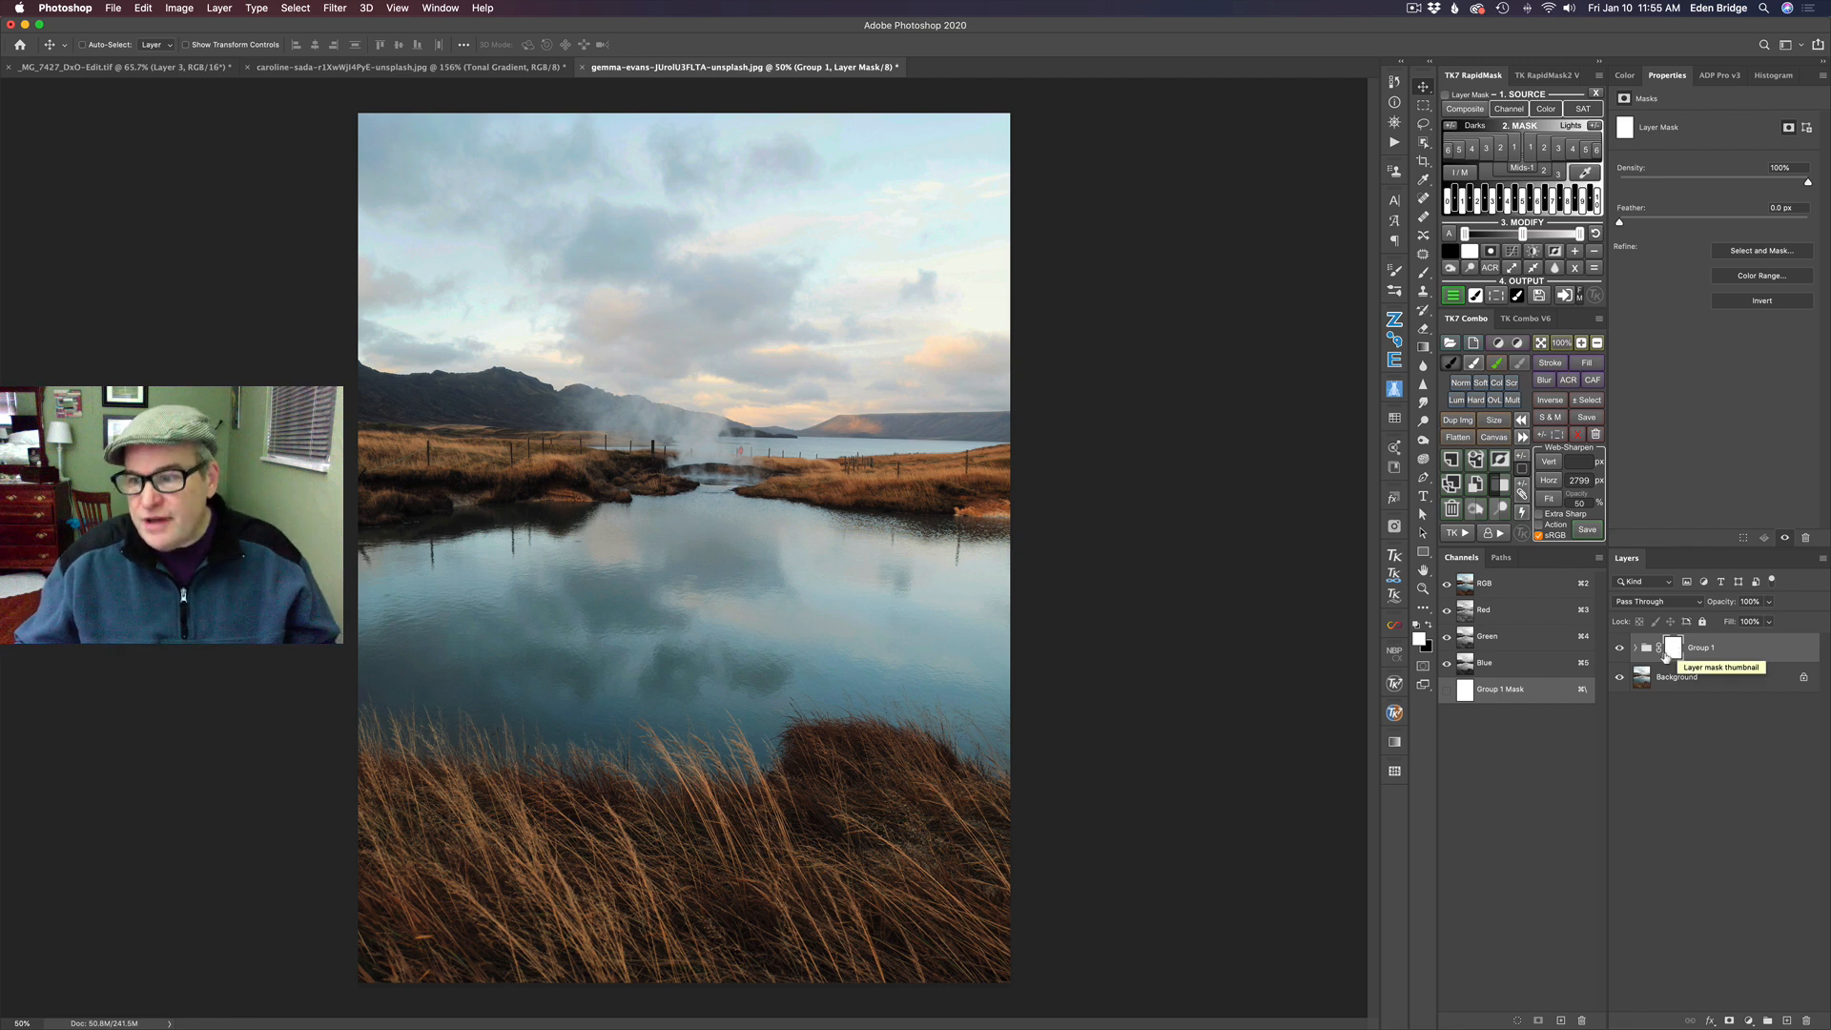
pyautogui.doubleClick(1699, 649)
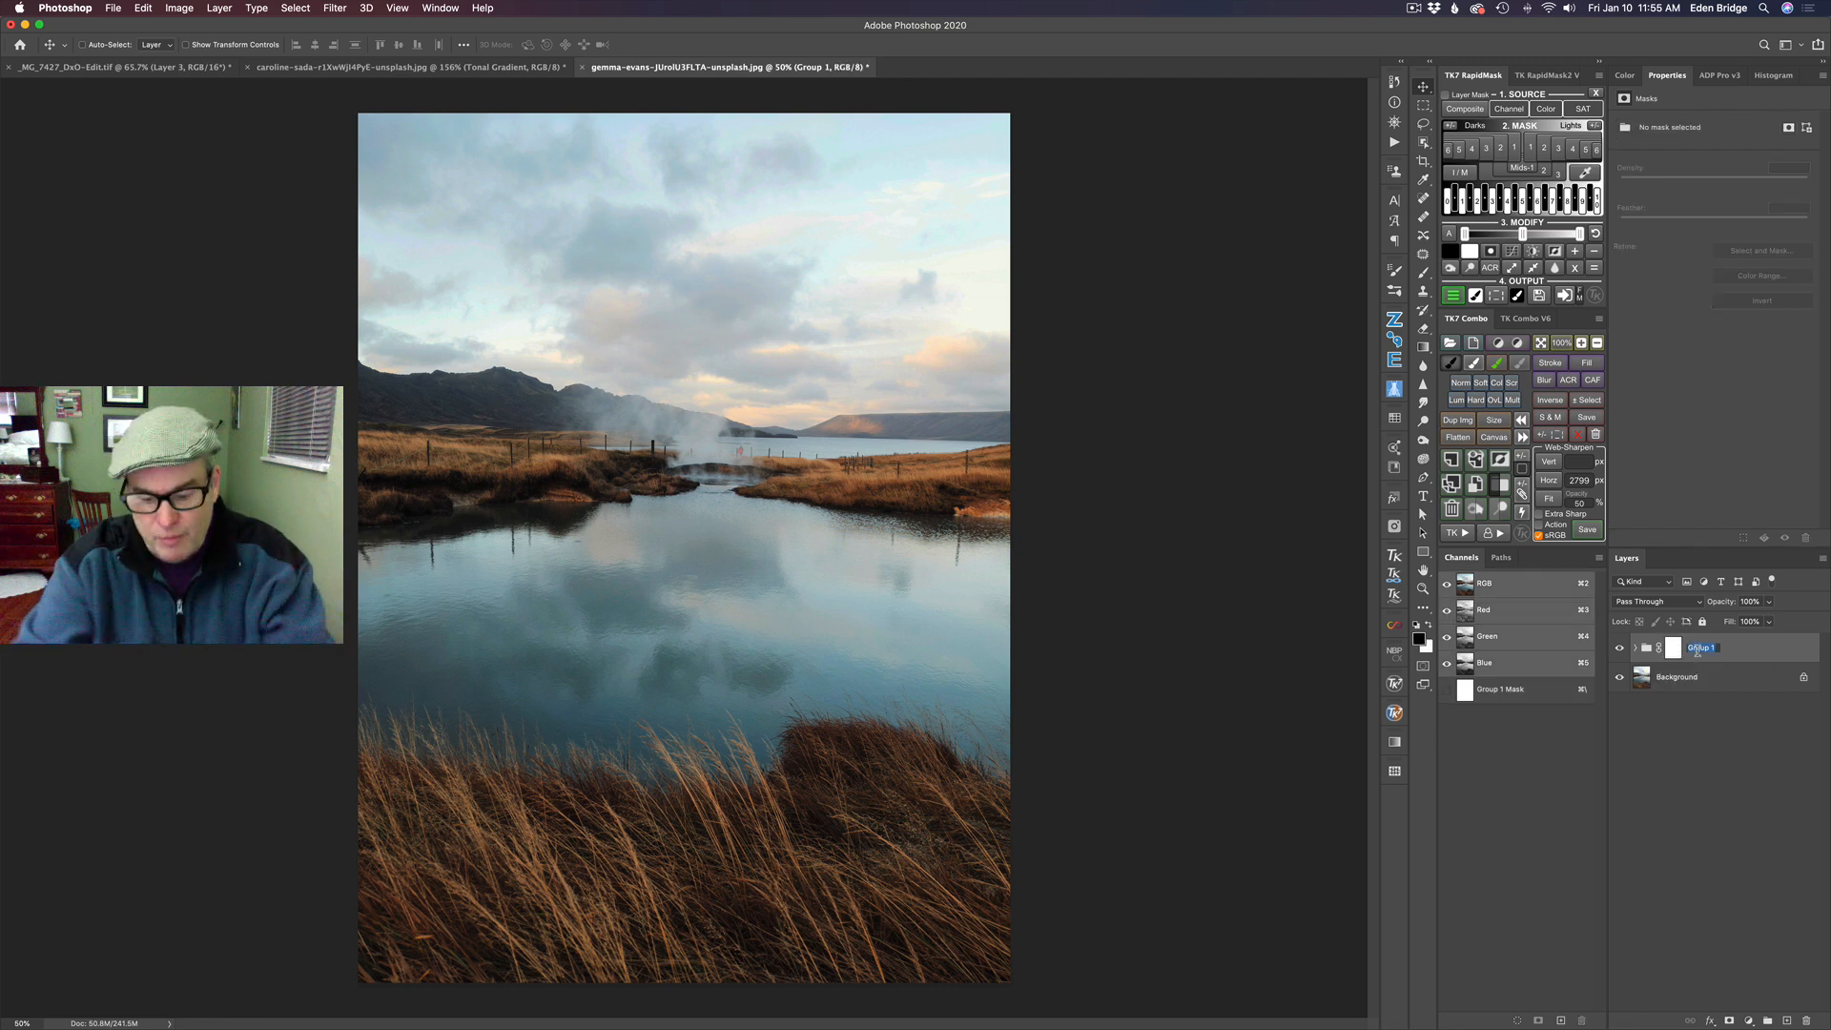
pyautogui.write('Tonal Balance')
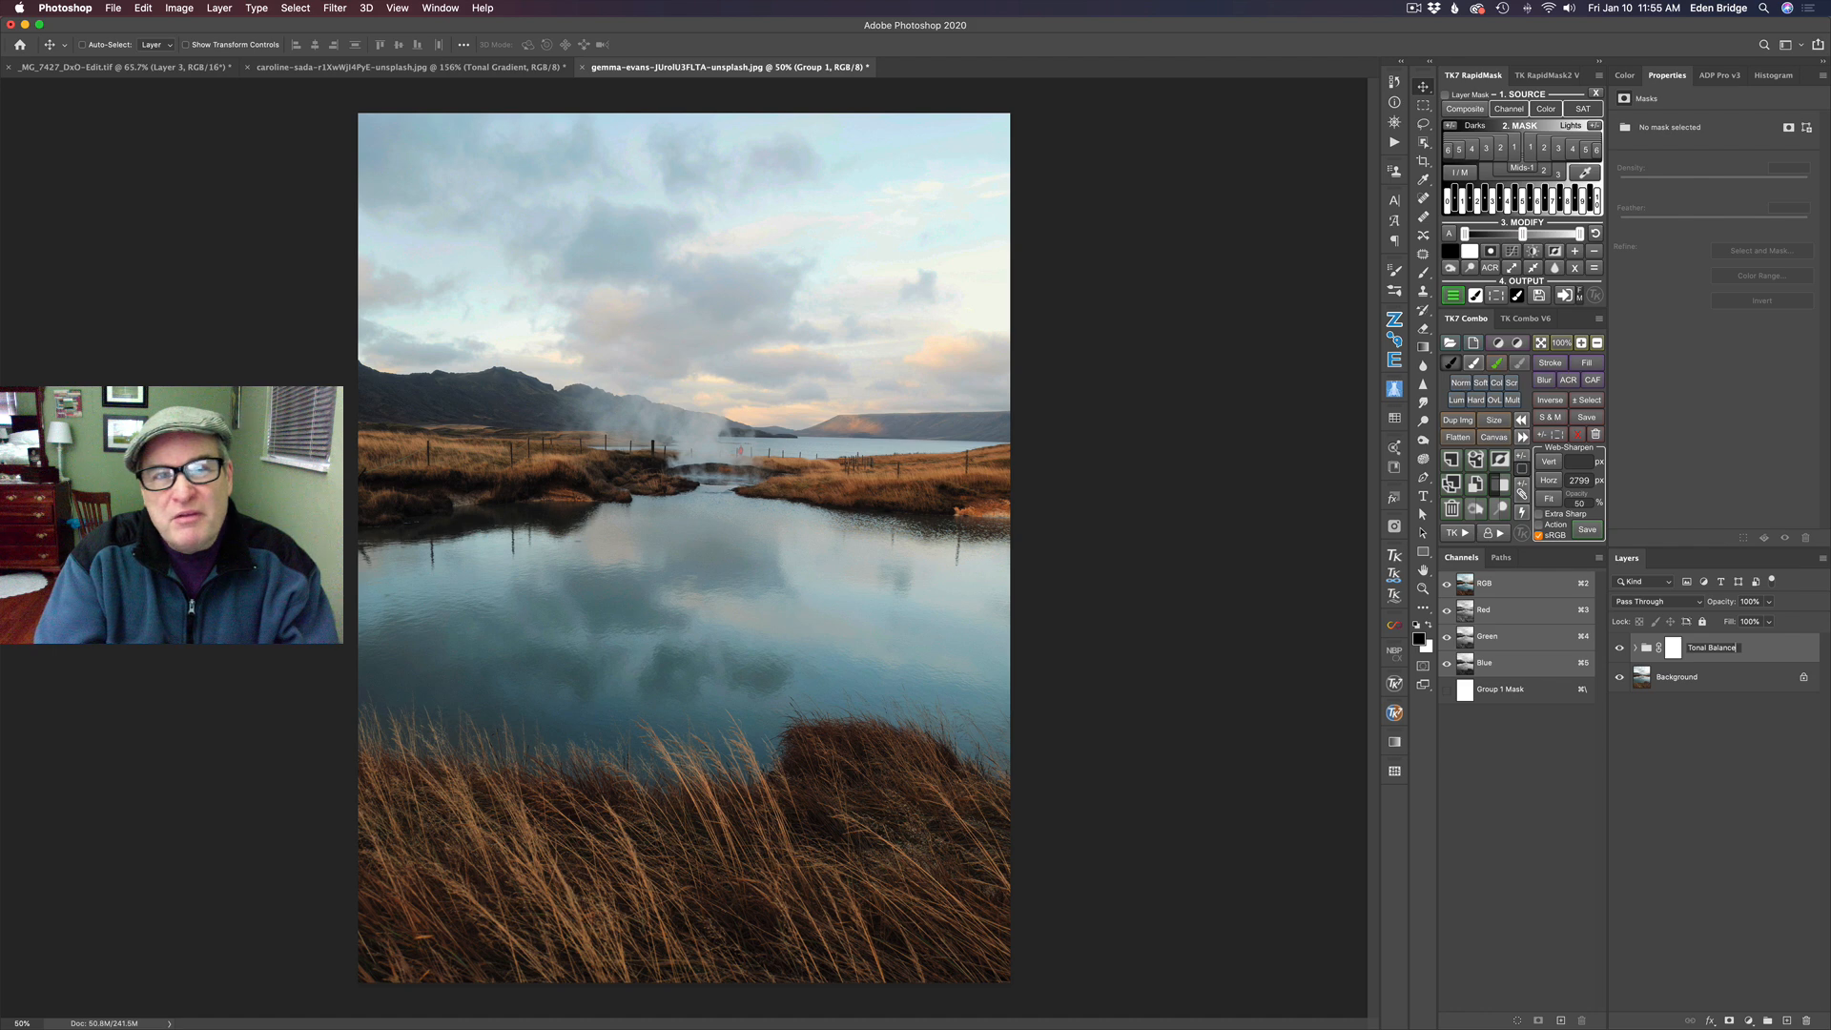
pyautogui.press('Return')
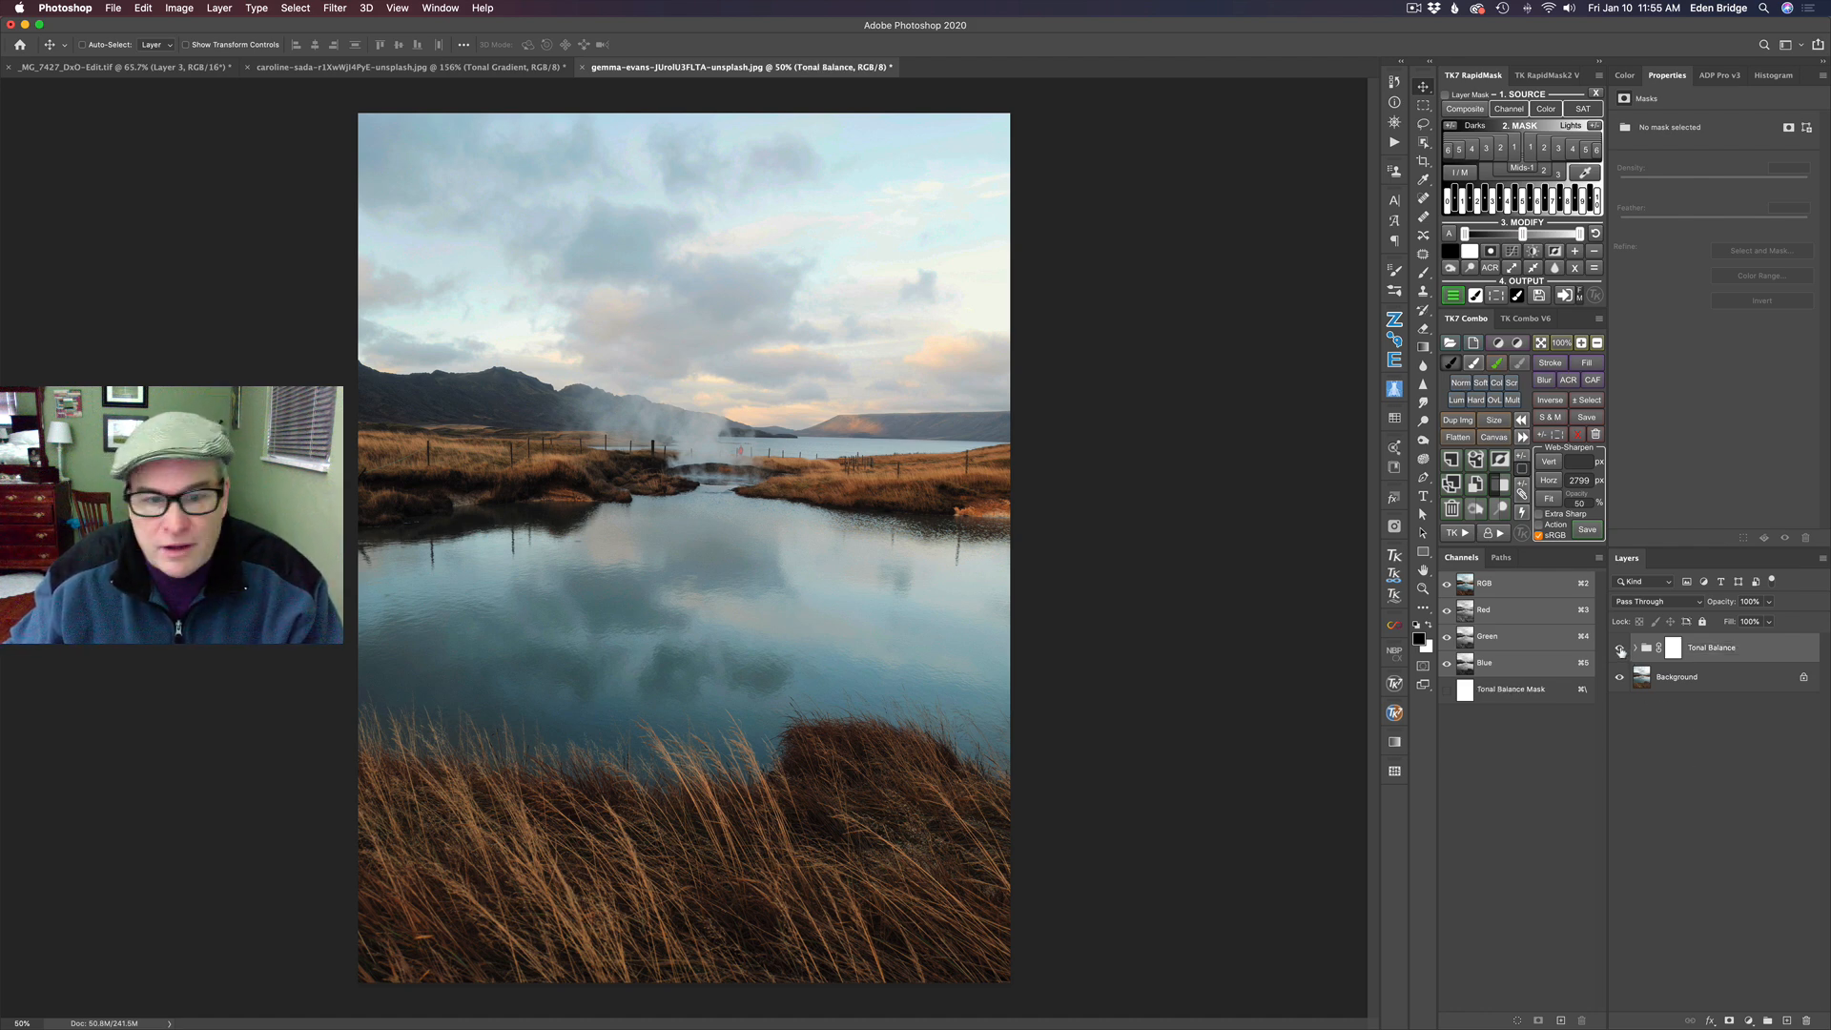
# - Compare the photo with and without the Tonal Balance group by hiding and restoring it
pyautogui.click(1619, 649)
pyautogui.click(1619, 649)
pyautogui.click(1619, 649)
pyautogui.click(1620, 648)
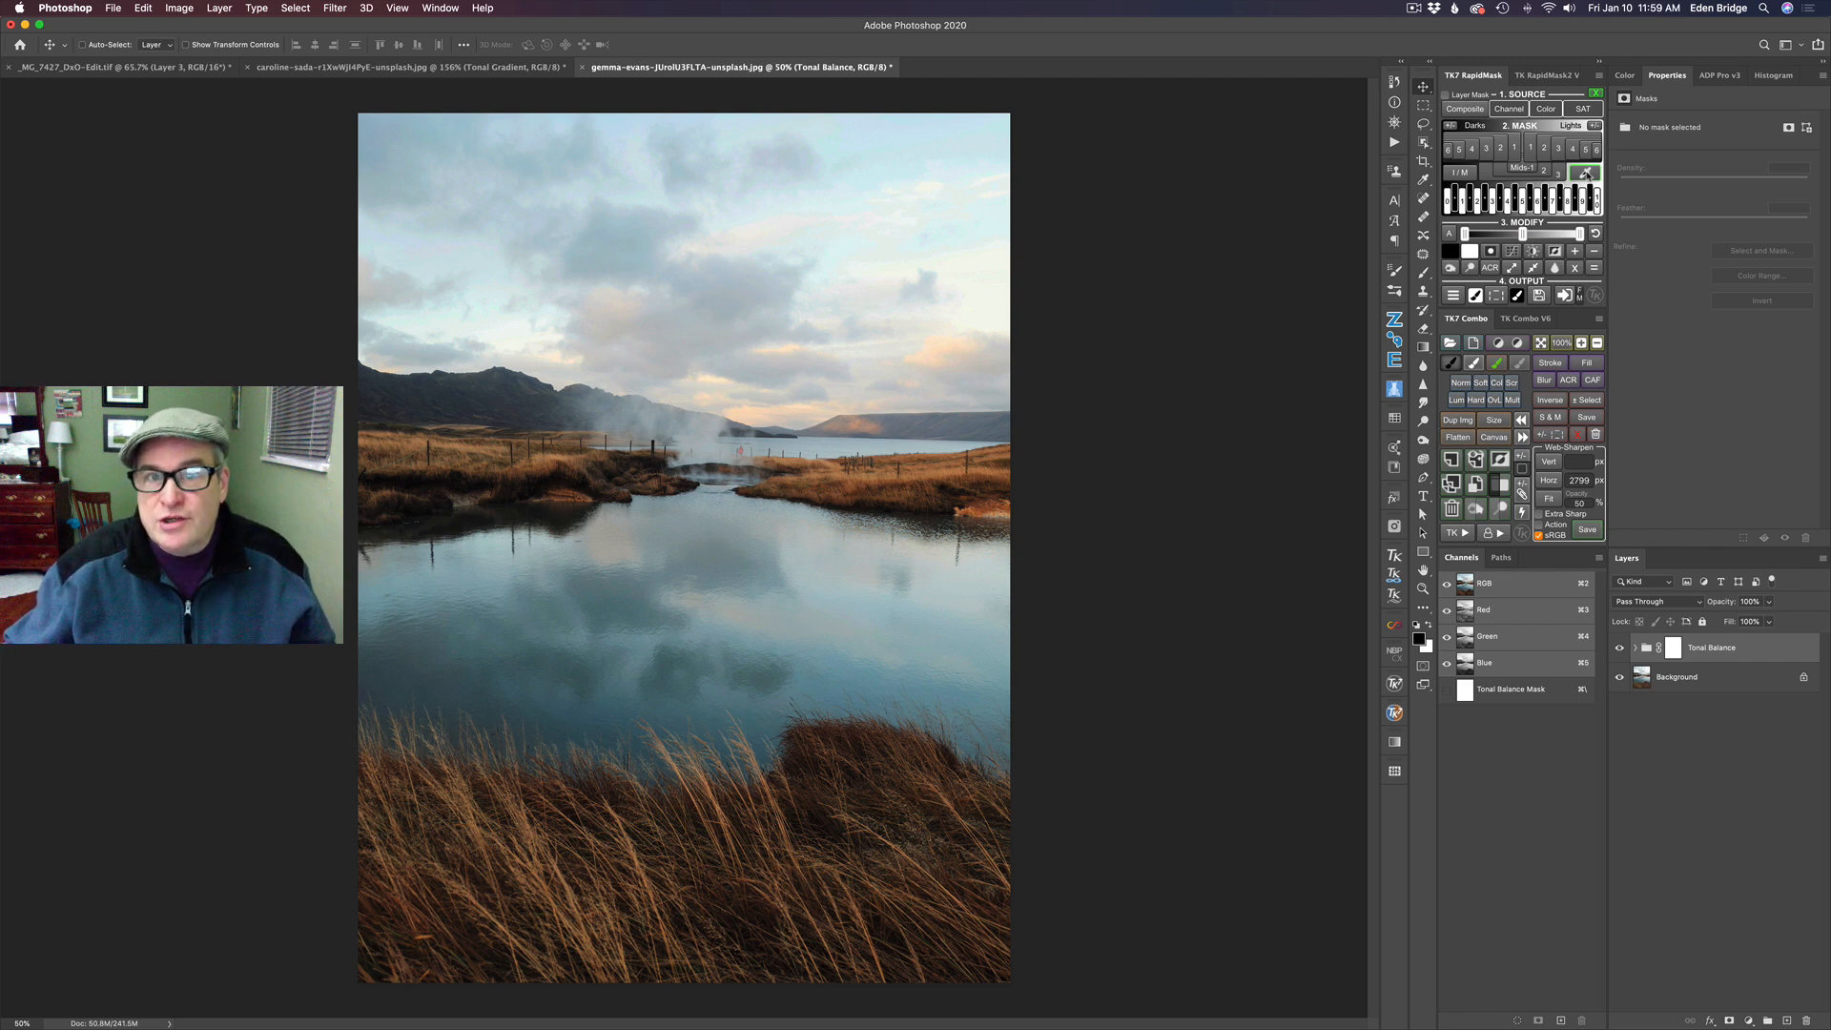
# - Generate a RapidMask from a tone picked on the bright foreground grass, at about RGB 189, 139, 91
pyautogui.click(1587, 173)
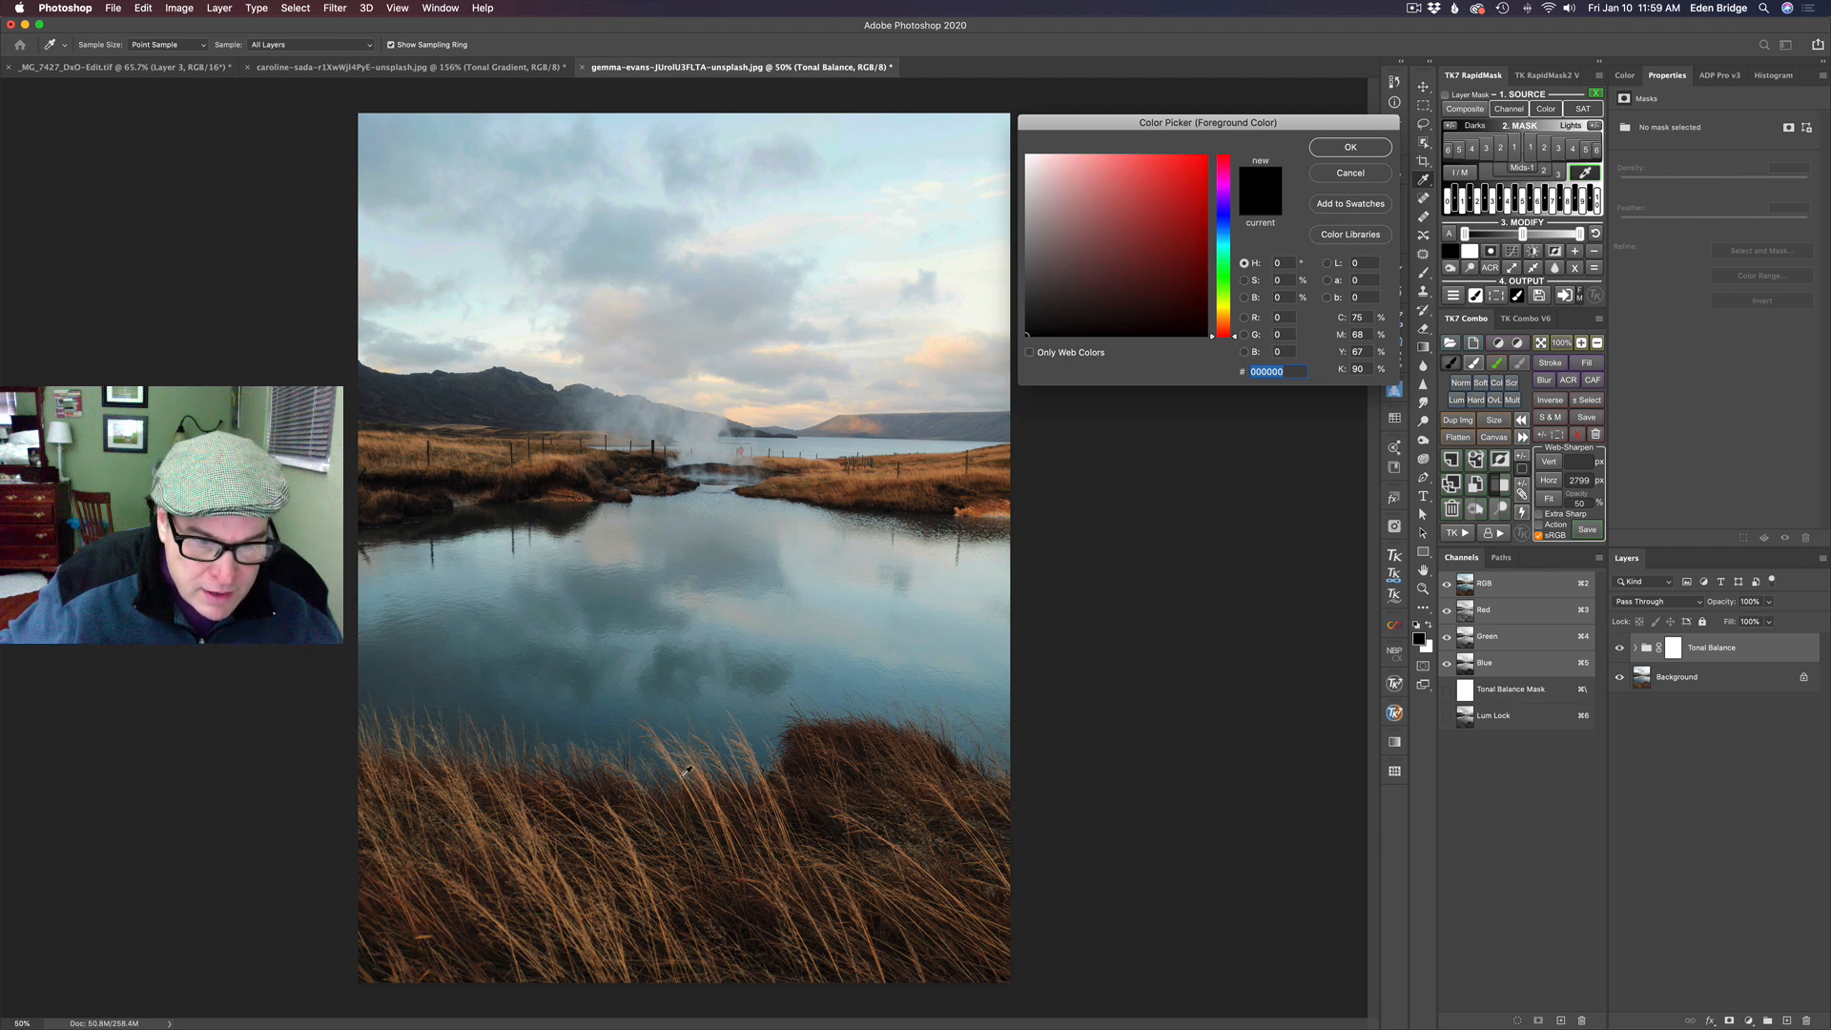
pyautogui.click(684, 773)
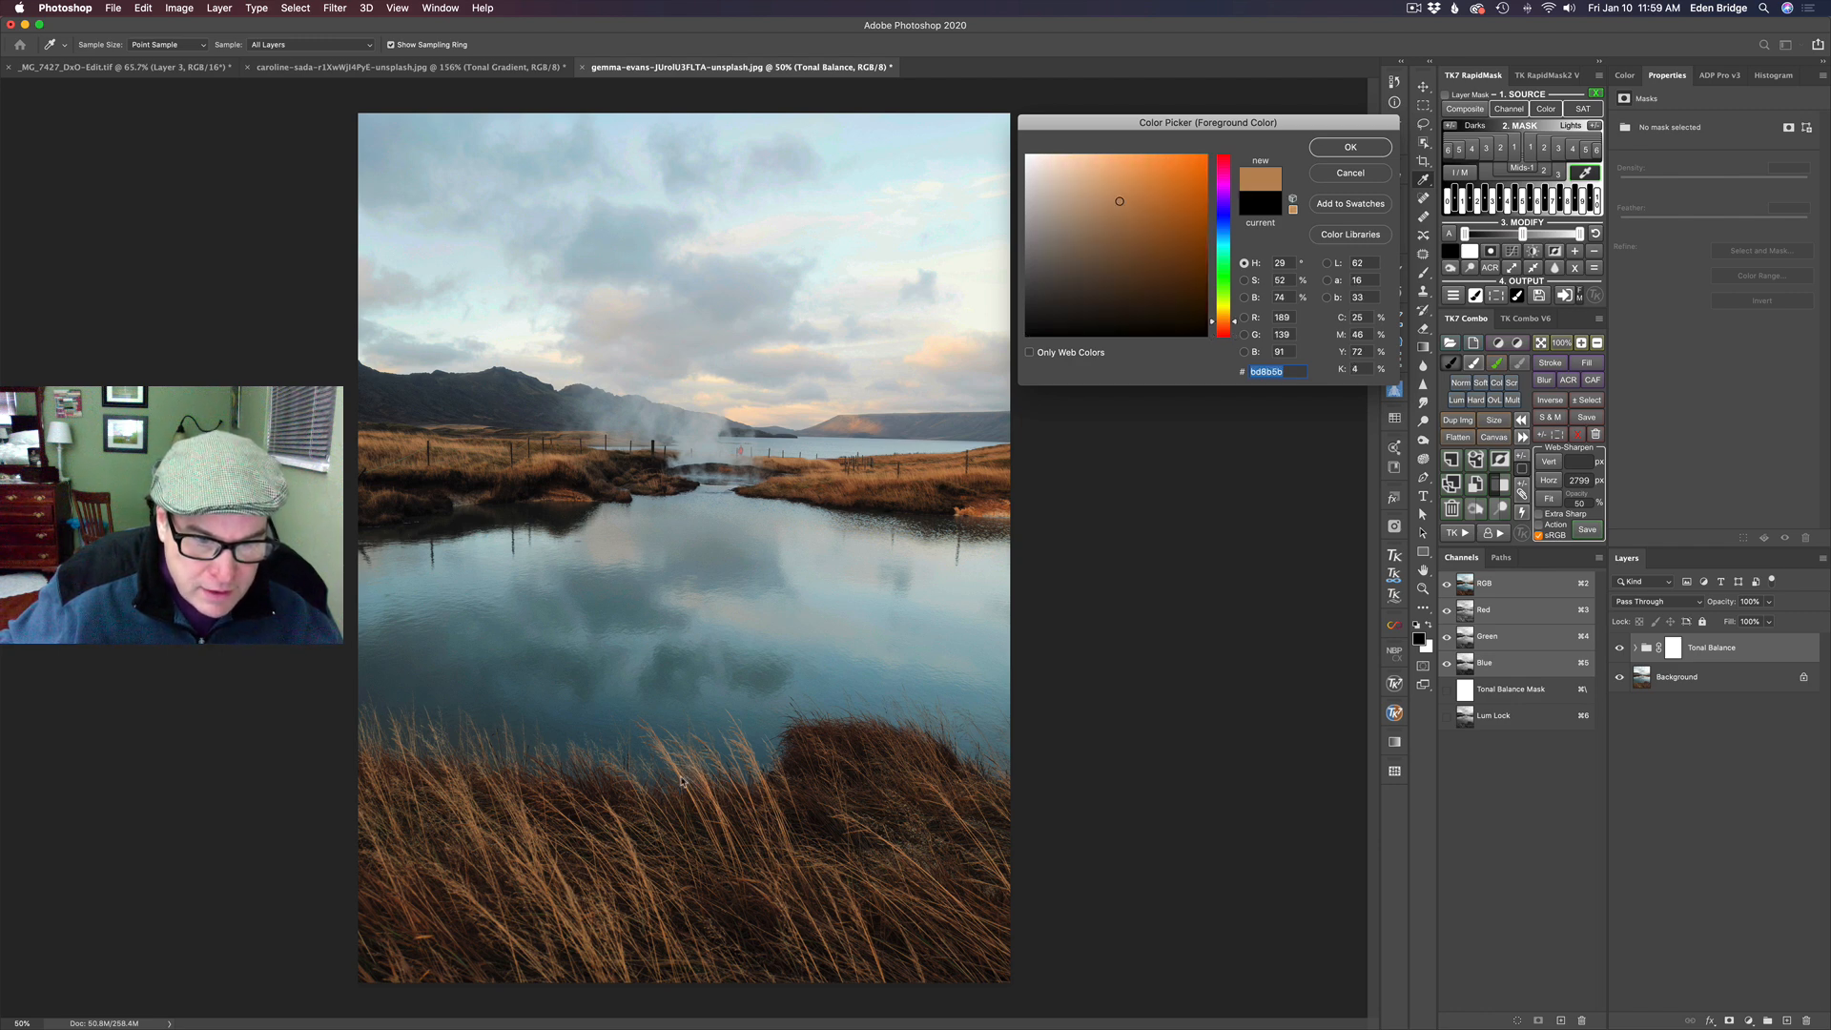
pyautogui.click(1351, 147)
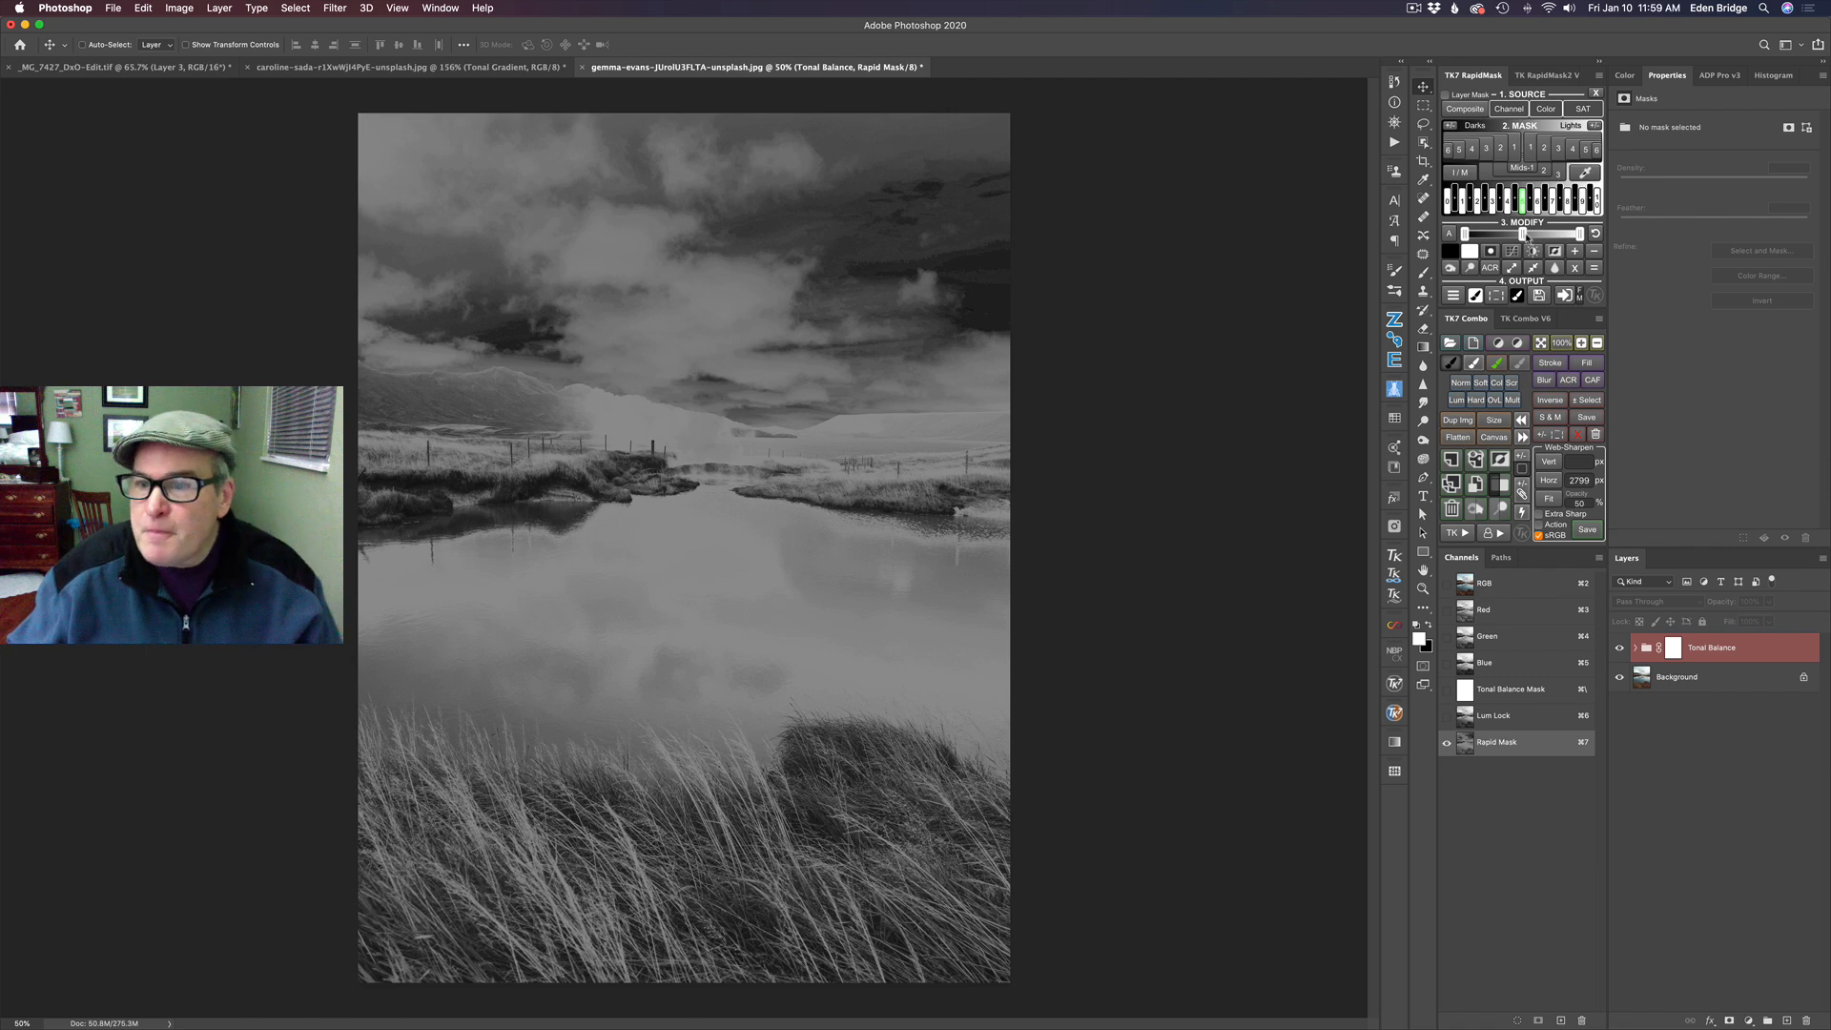
# - Tighten the grass mask's levels by adjusting its midtone and white point and raising its black point to about 51
pyautogui.moveTo(1523, 233); pyautogui.dragTo(1535, 235)
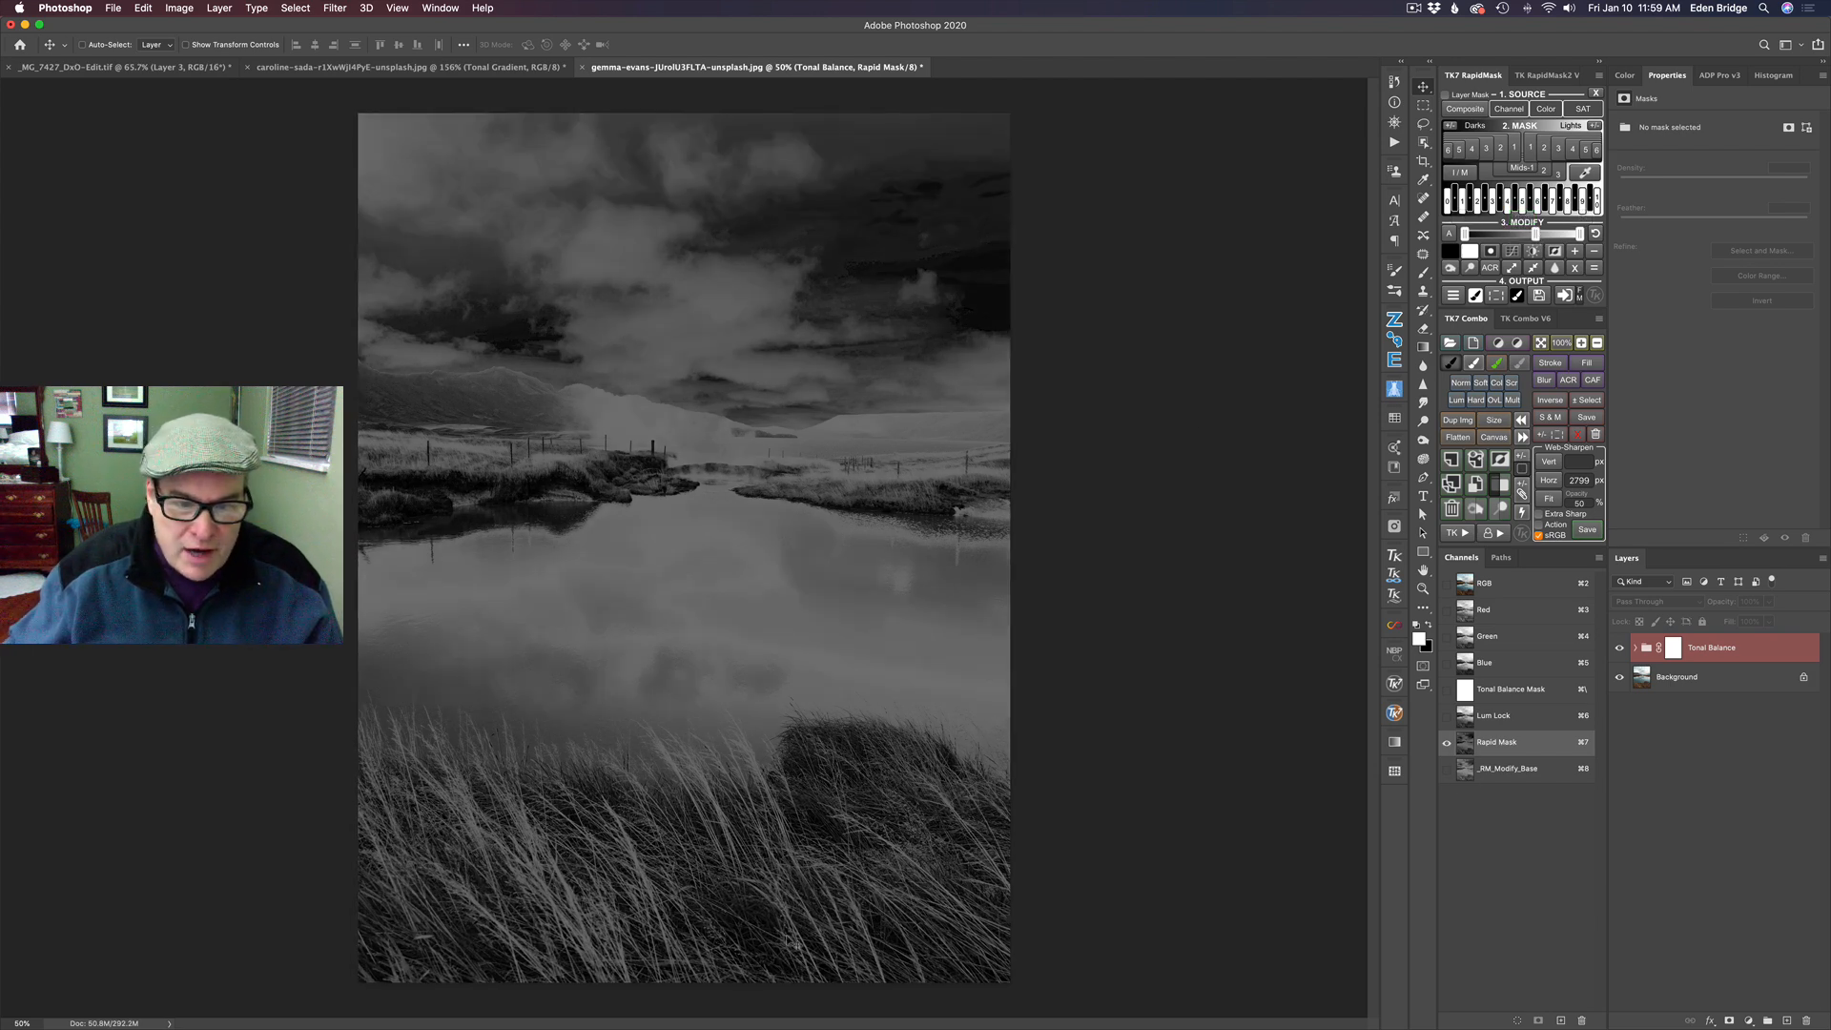
pyautogui.moveTo(1535, 235); pyautogui.dragTo(1487, 234)
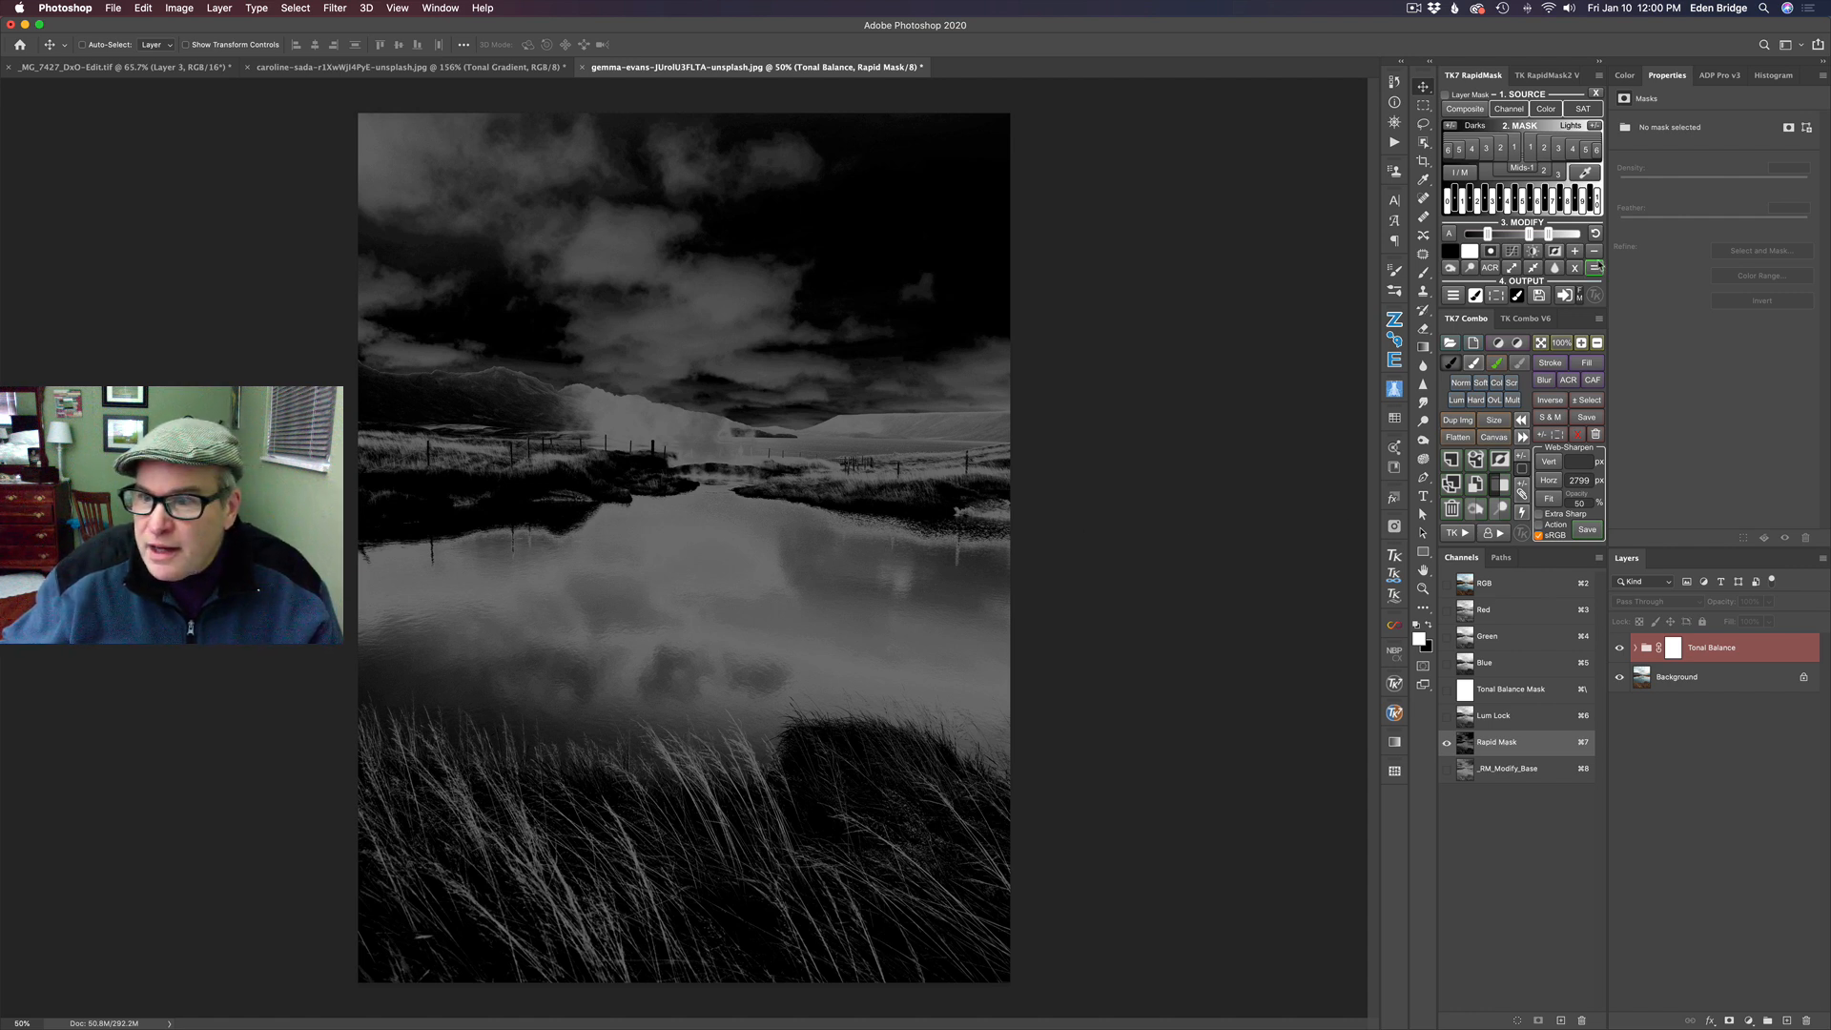
pyautogui.click(1550, 235)
pyautogui.moveTo(1549, 235); pyautogui.dragTo(1546, 235)
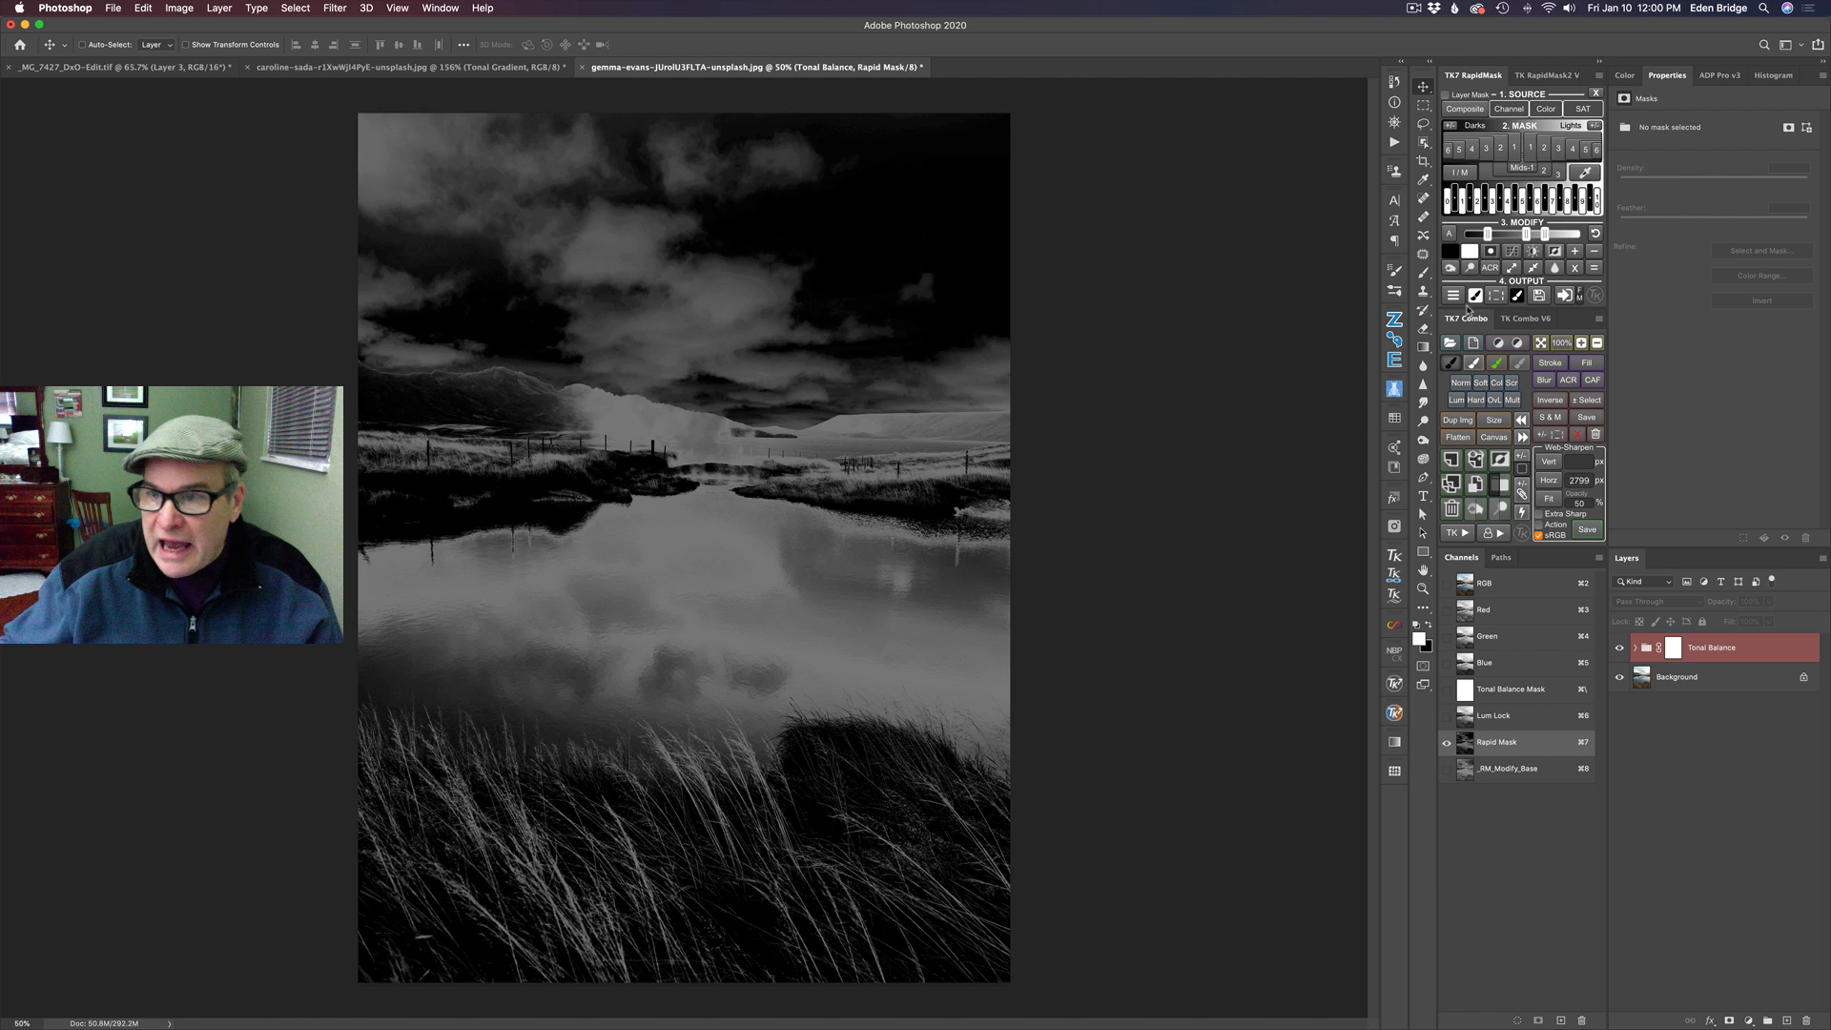
pyautogui.click(1546, 235)
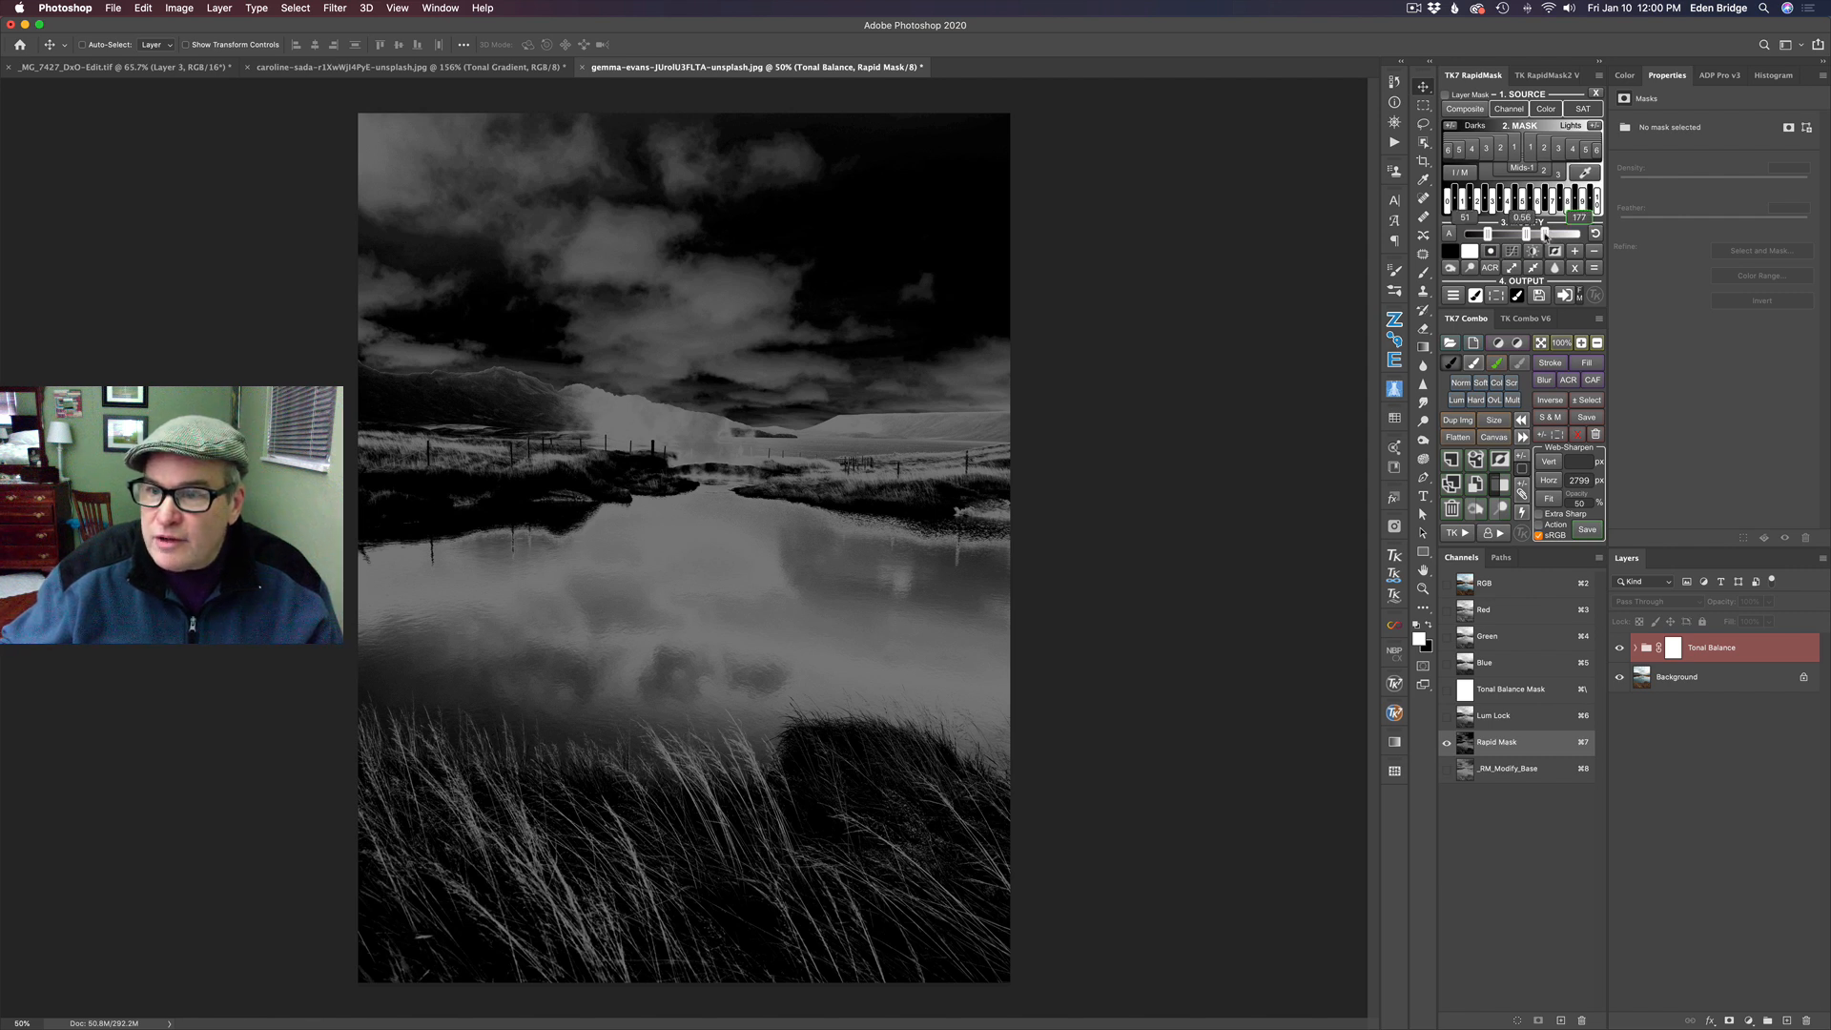
pyautogui.moveTo(1545, 235); pyautogui.dragTo(1548, 235)
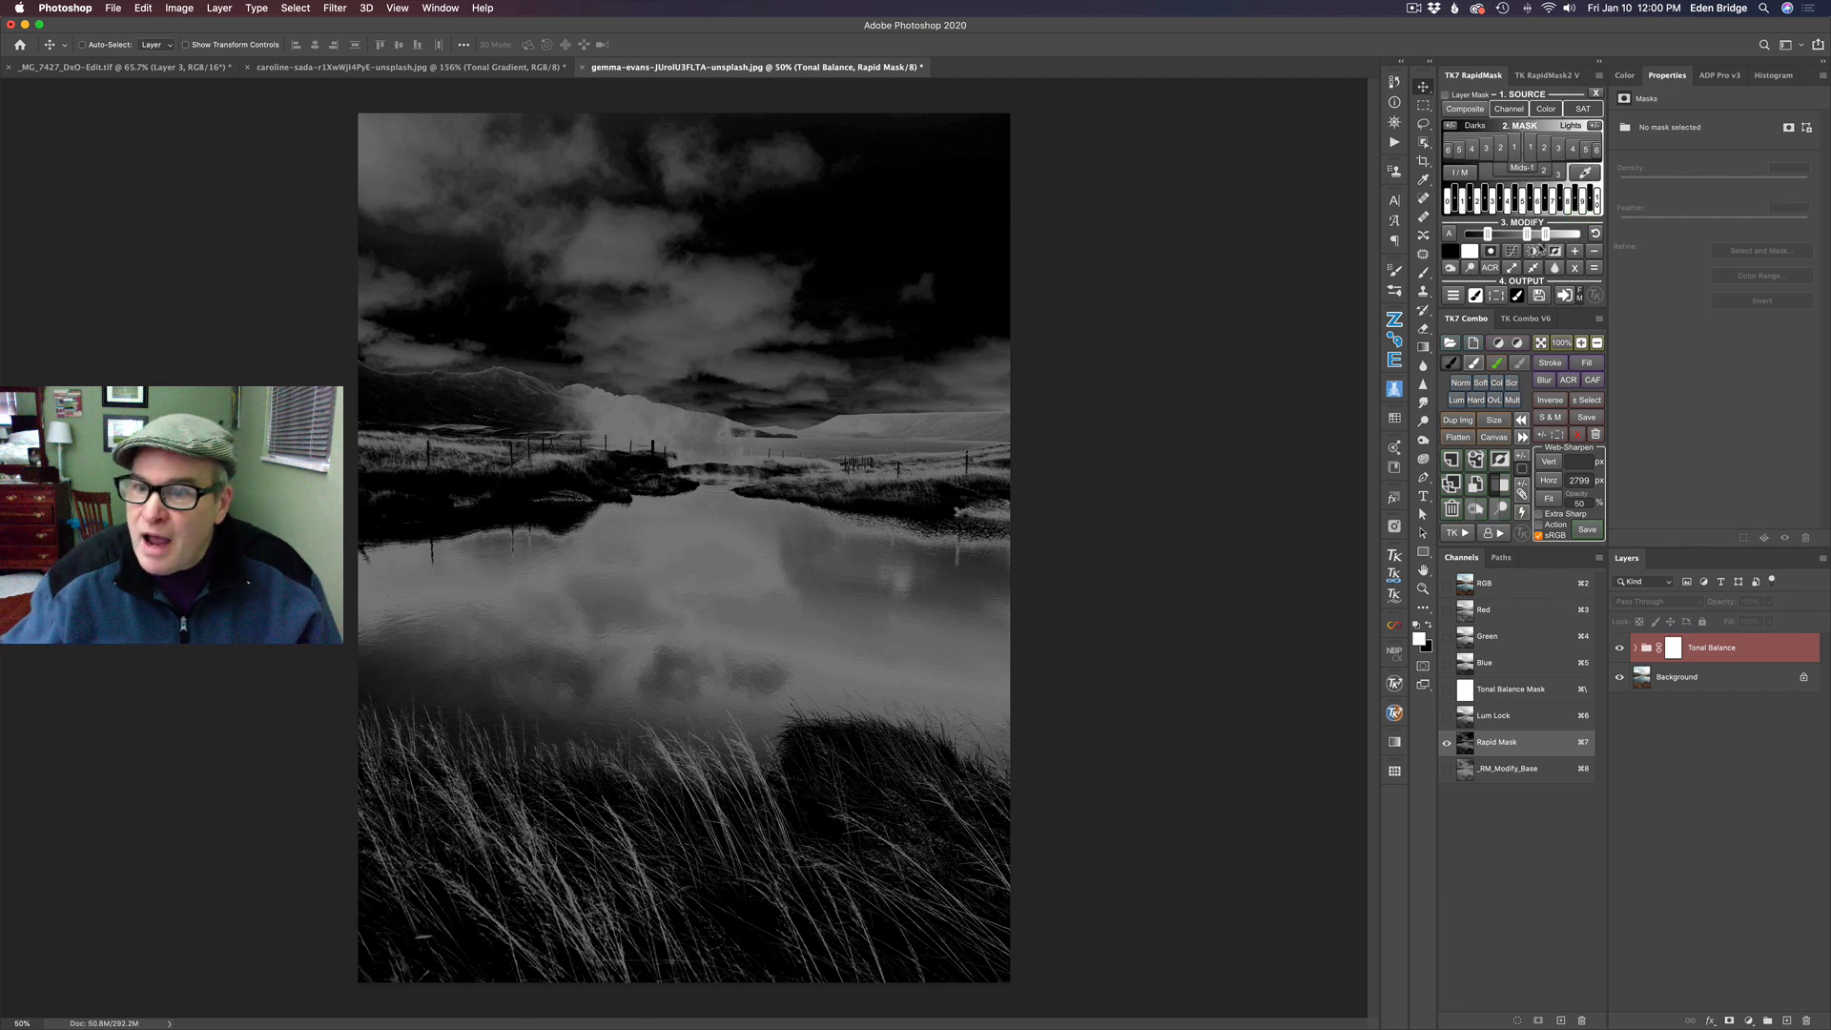
# - Output the mask as a Dodge layer, paint white at 10% opacity over the foreground grass, and compare with the layer hidden
pyautogui.click(1452, 296)
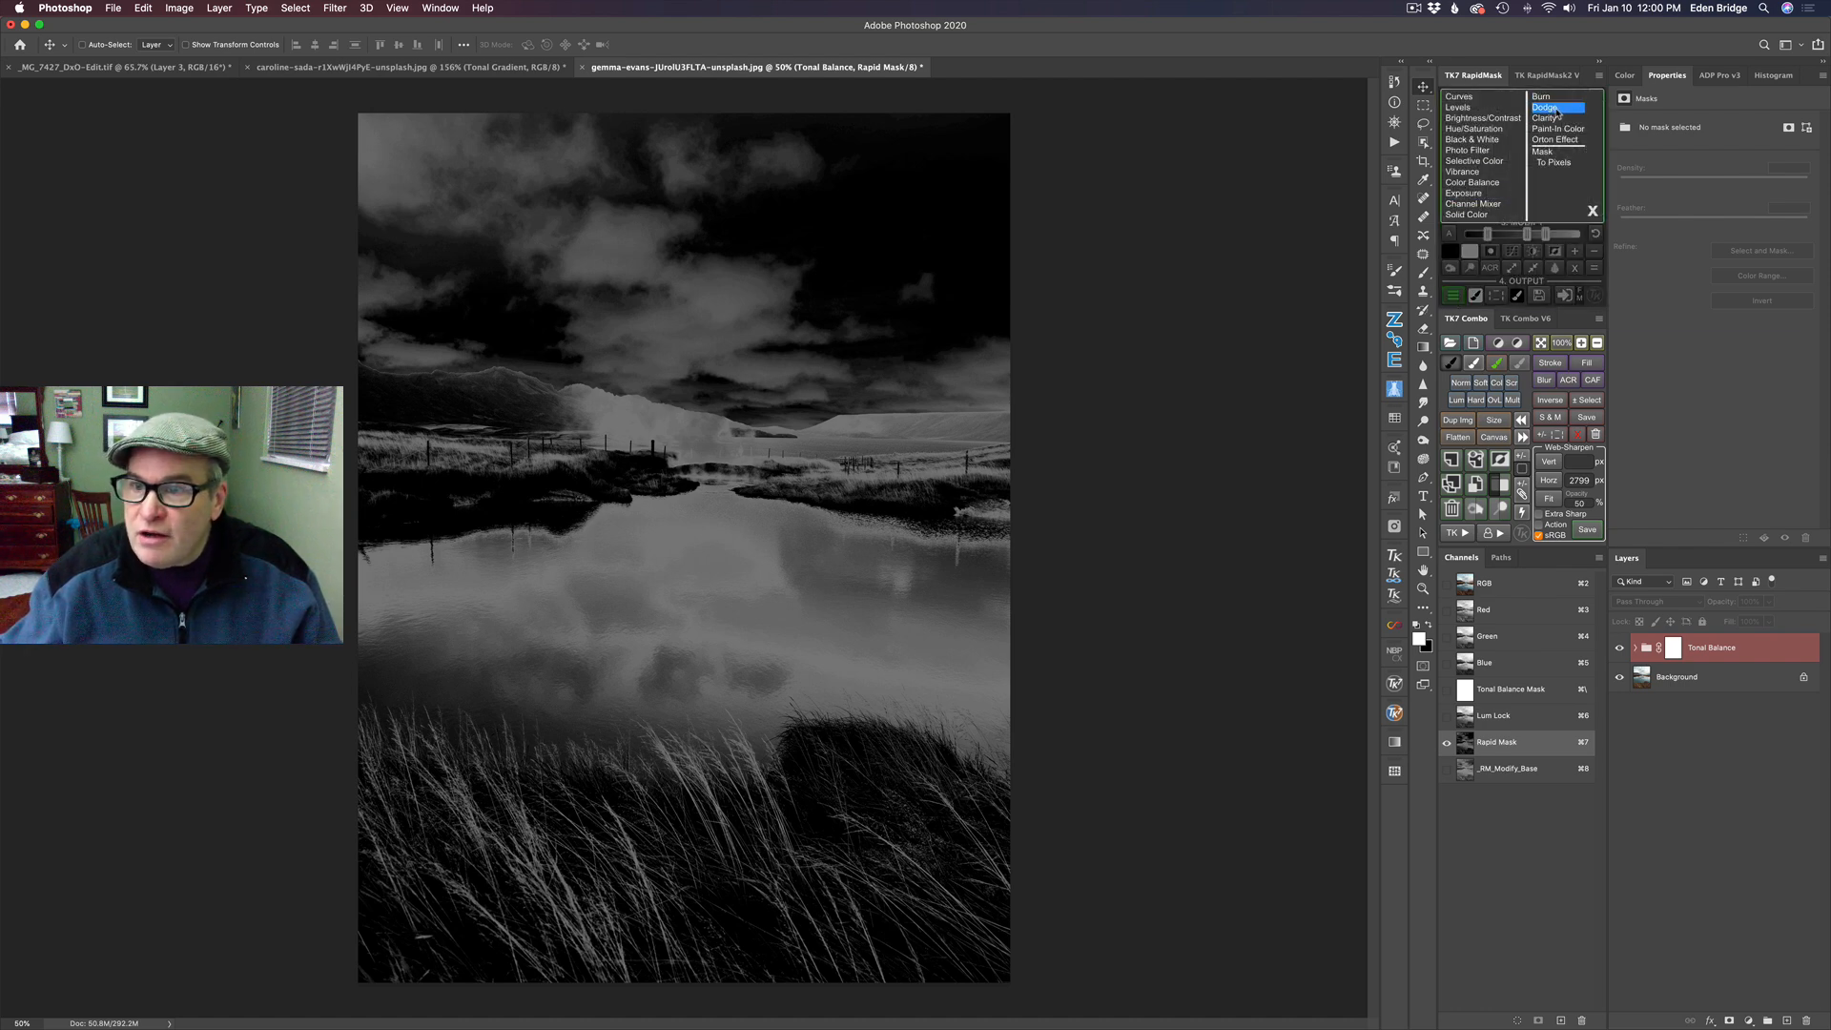
pyautogui.click(1558, 109)
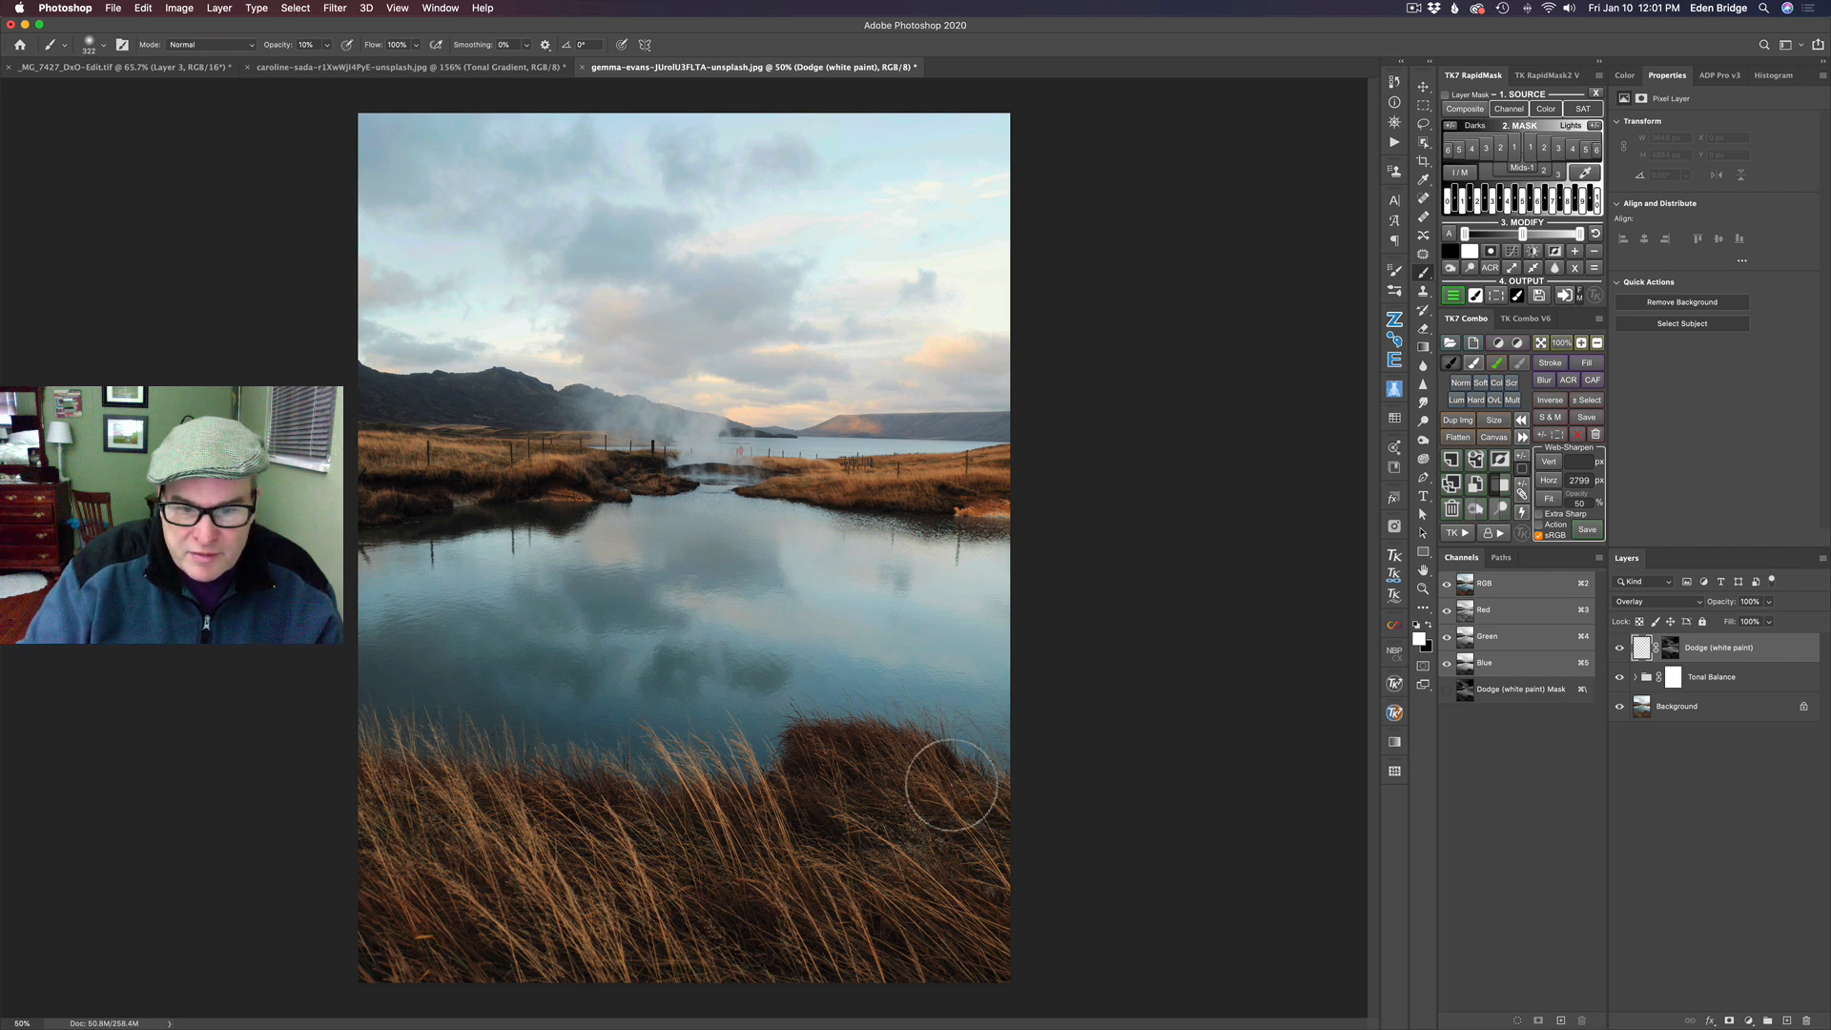
pyautogui.moveTo(382, 975)
pyautogui.mouseDown()
pyautogui.moveTo(511, 1013)
pyautogui.moveTo(524, 921)
pyautogui.moveTo(430, 841)
pyautogui.moveTo(397, 782)
pyautogui.moveTo(377, 898)
pyautogui.moveTo(461, 813)
pyautogui.moveTo(494, 949)
pyautogui.moveTo(506, 859)
pyautogui.moveTo(624, 841)
pyautogui.moveTo(645, 943)
pyautogui.moveTo(684, 763)
pyautogui.moveTo(781, 849)
pyautogui.moveTo(753, 909)
pyautogui.moveTo(823, 752)
pyautogui.moveTo(832, 853)
pyautogui.moveTo(799, 902)
pyautogui.moveTo(923, 770)
pyautogui.moveTo(996, 842)
pyautogui.moveTo(948, 960)
pyautogui.moveTo(1002, 894)
pyautogui.moveTo(992, 945)
pyautogui.moveTo(924, 937)
pyautogui.moveTo(903, 810)
pyautogui.mouseUp()
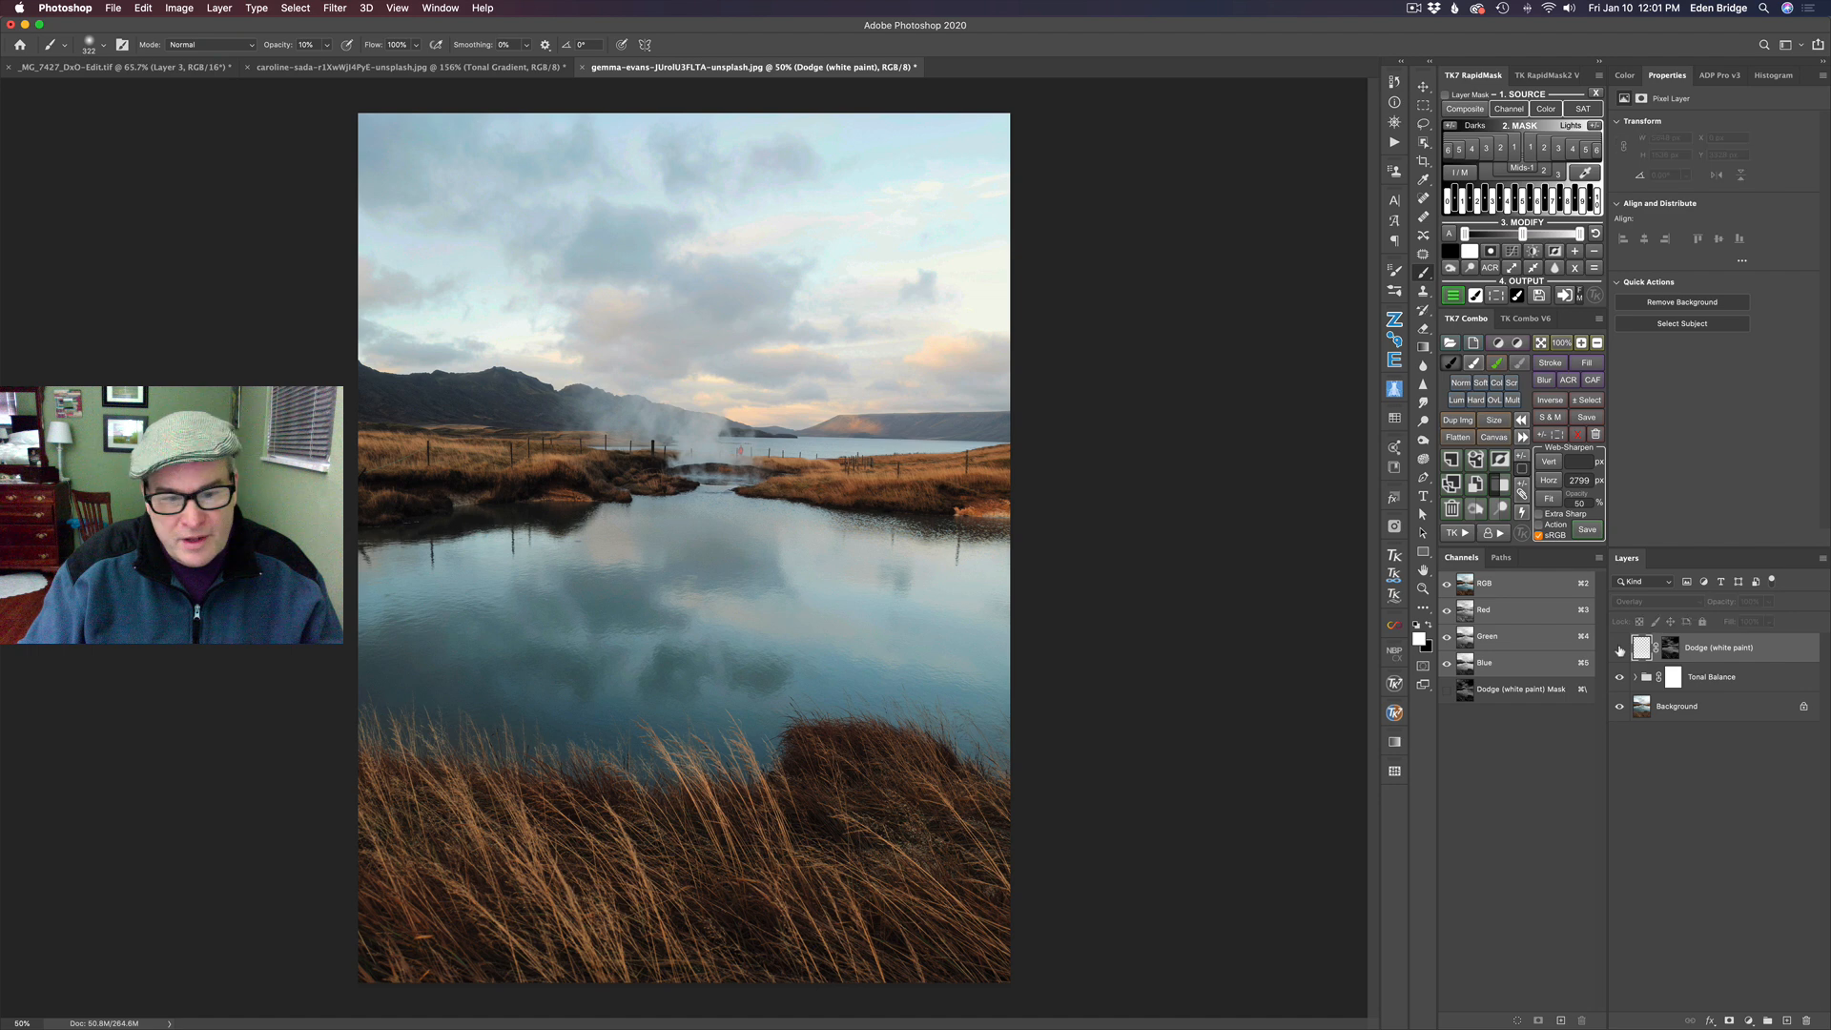
pyautogui.click(1621, 648)
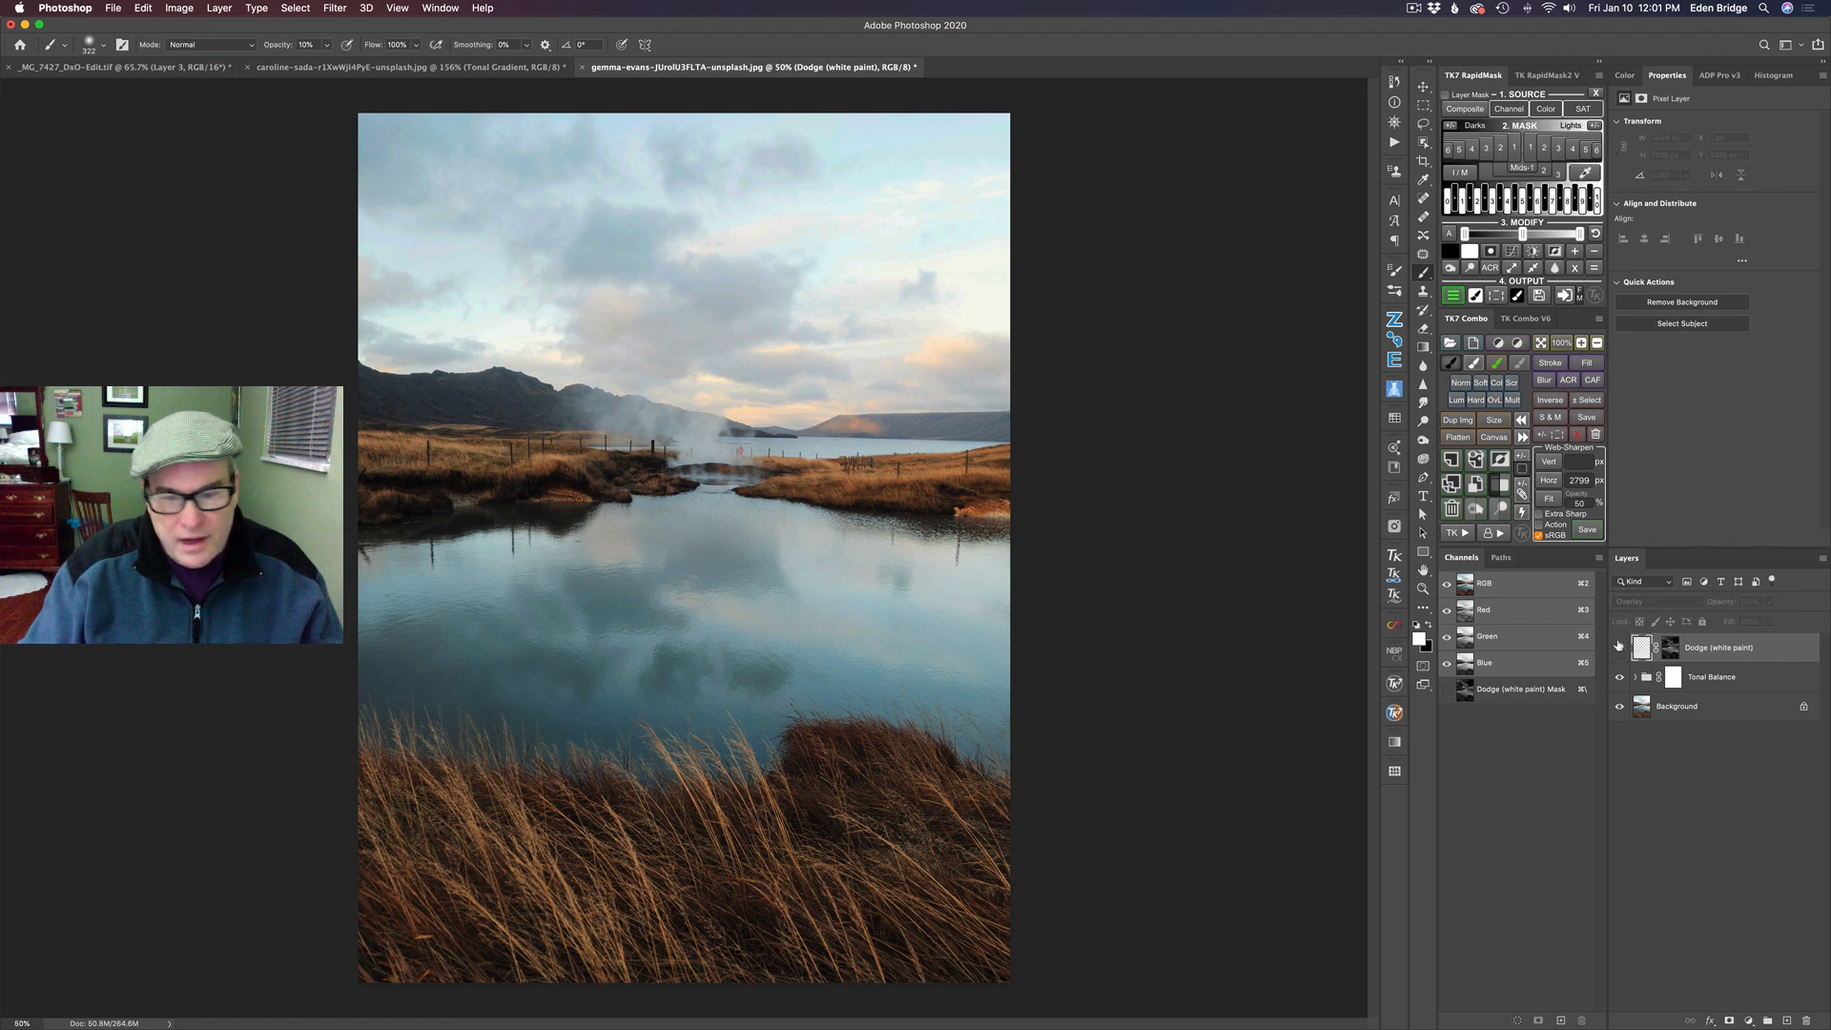
pyautogui.click(1621, 648)
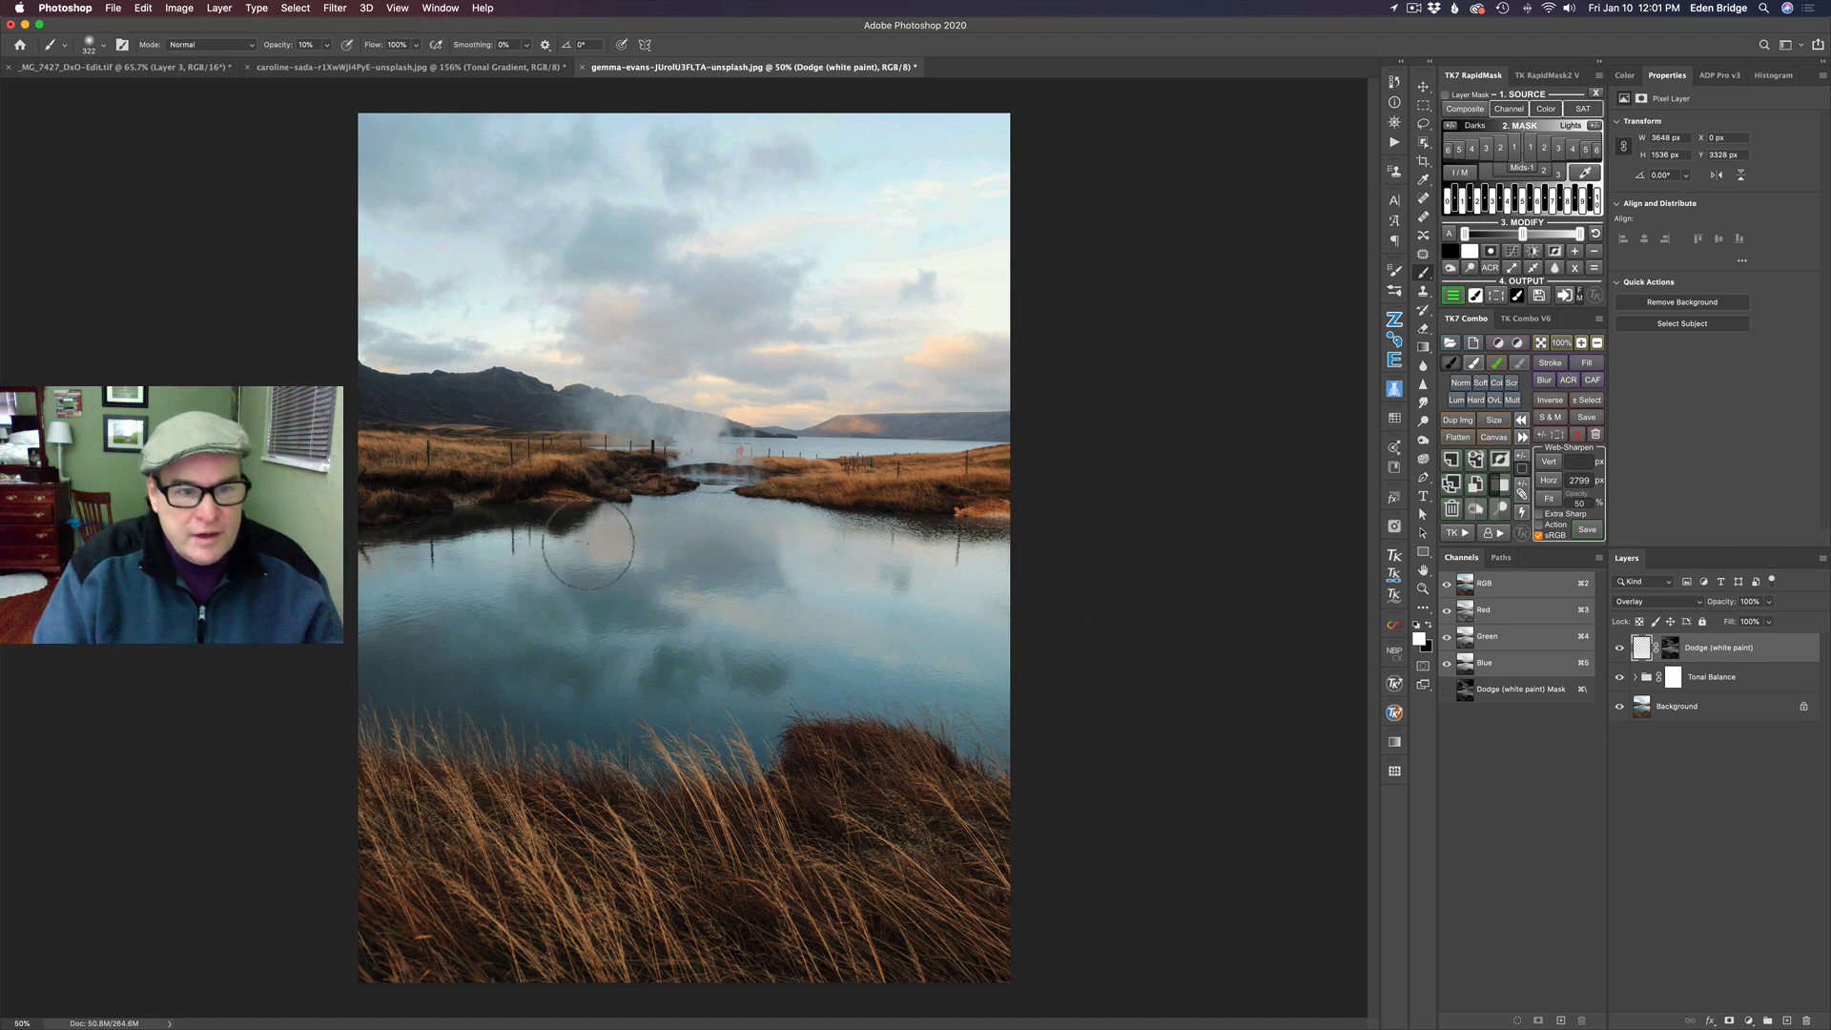
# - Reduce the brush size and dodge the grassy bank beneath the distant mountains on the Dodge layer
pyautogui.press('[')
pyautogui.press('[')
pyautogui.press('[')
pyautogui.press('[')
pyautogui.press('[')
pyautogui.press('[')
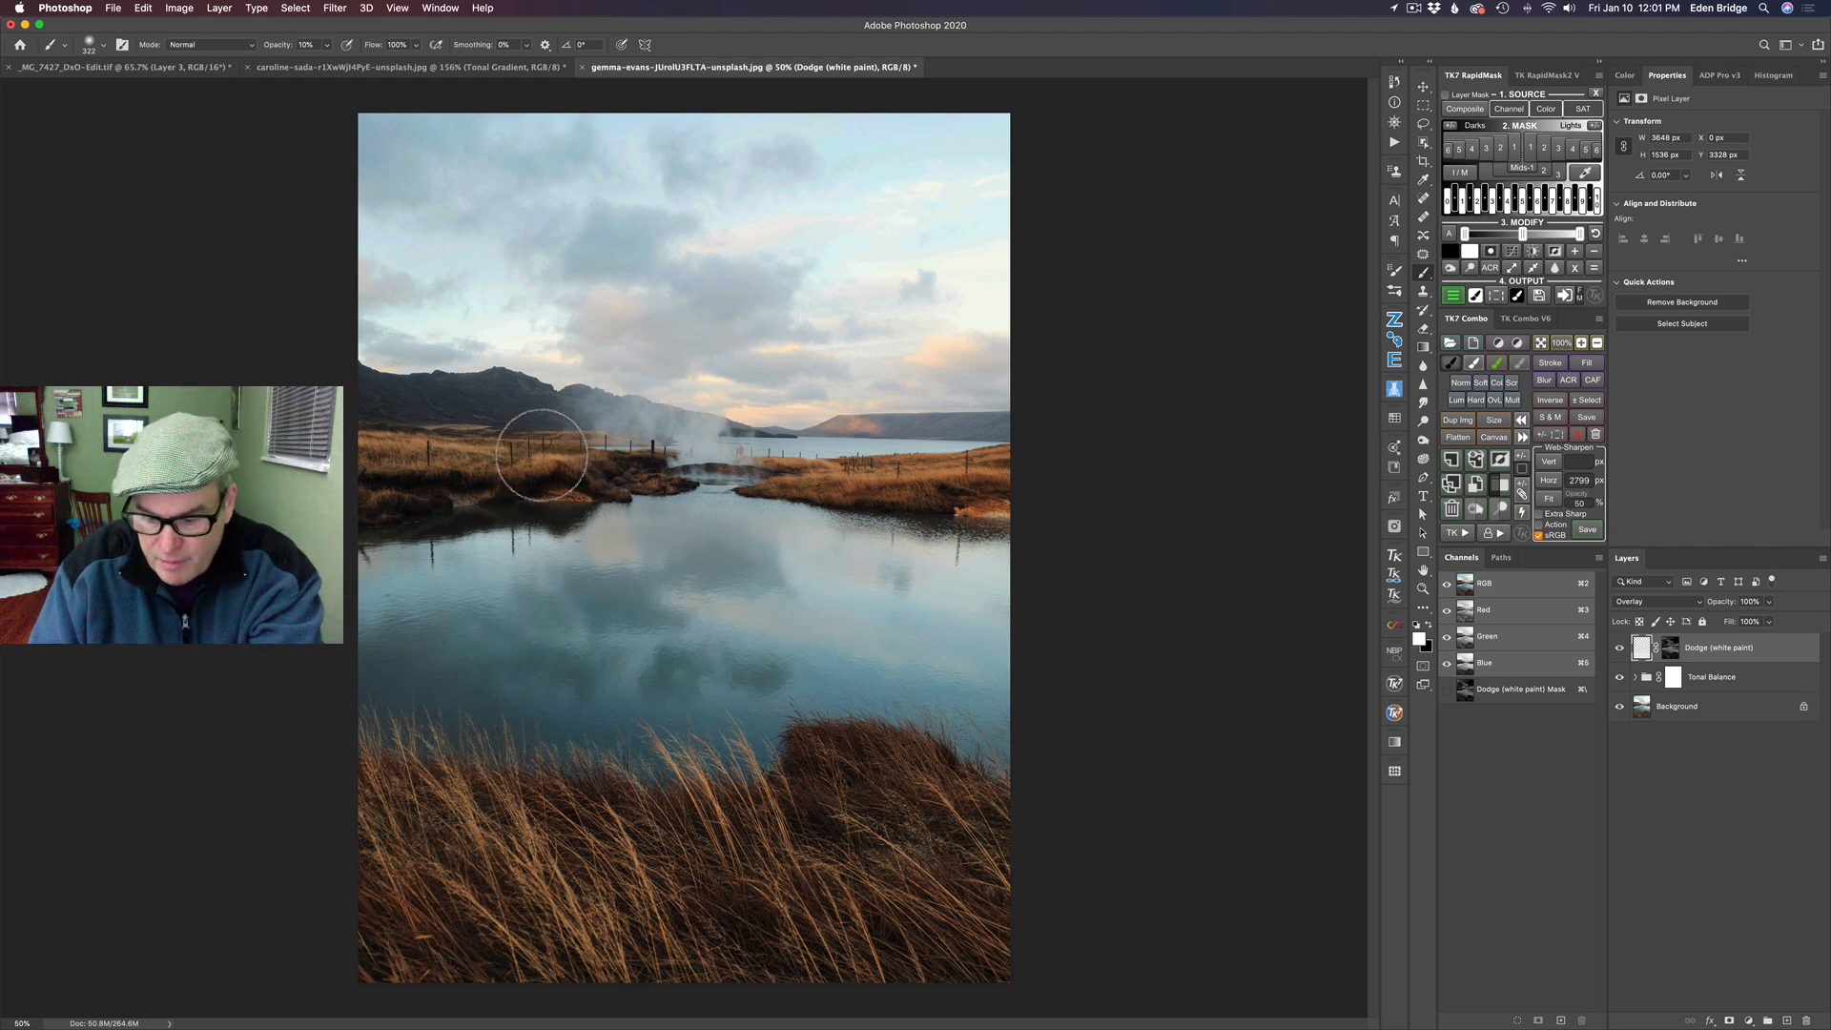
pyautogui.press('[')
pyautogui.press('[')
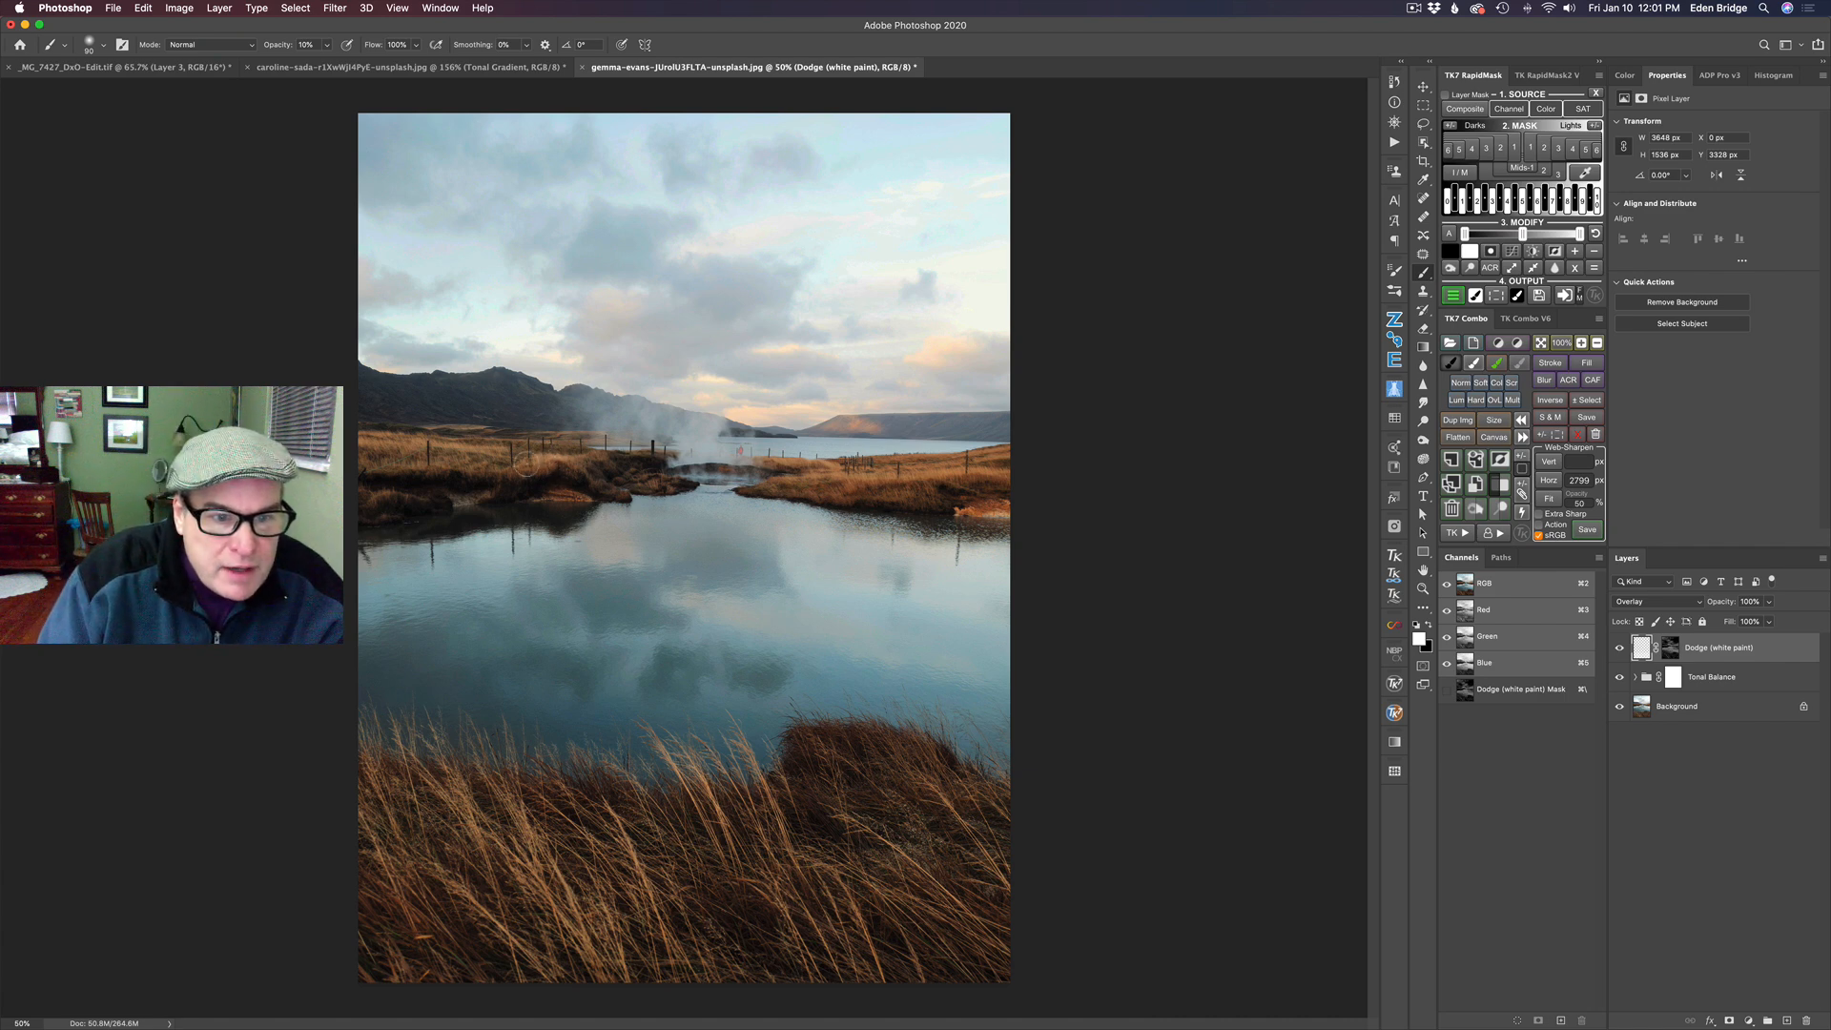
pyautogui.moveTo(392, 458)
pyautogui.mouseDown()
pyautogui.moveTo(434, 460)
pyautogui.moveTo(409, 503)
pyautogui.moveTo(354, 506)
pyautogui.mouseUp()
pyautogui.moveTo(493, 493)
pyautogui.mouseDown()
pyautogui.moveTo(581, 493)
pyautogui.moveTo(561, 497)
pyautogui.moveTo(578, 459)
pyautogui.mouseUp()
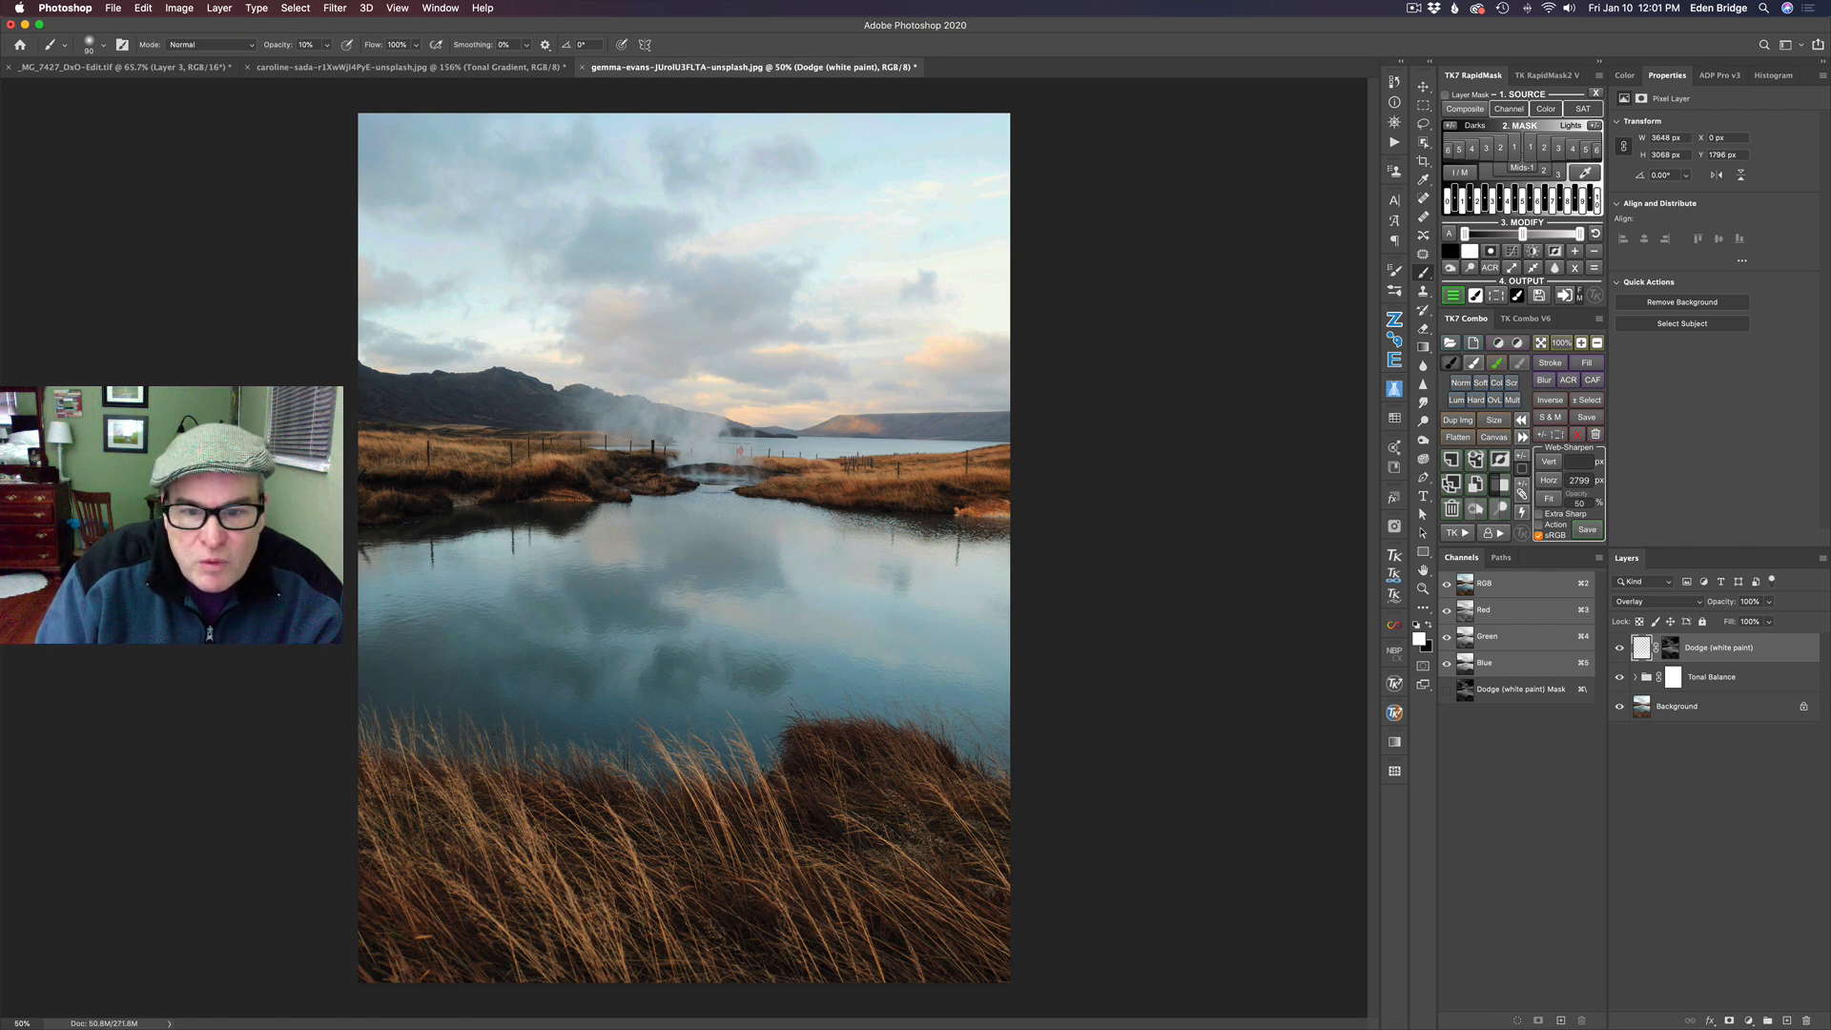
# - Compare the photo with and without the painted Dodge layer
pyautogui.click(1619, 649)
pyautogui.click(1620, 650)
pyautogui.click(1619, 649)
pyautogui.click(1620, 649)
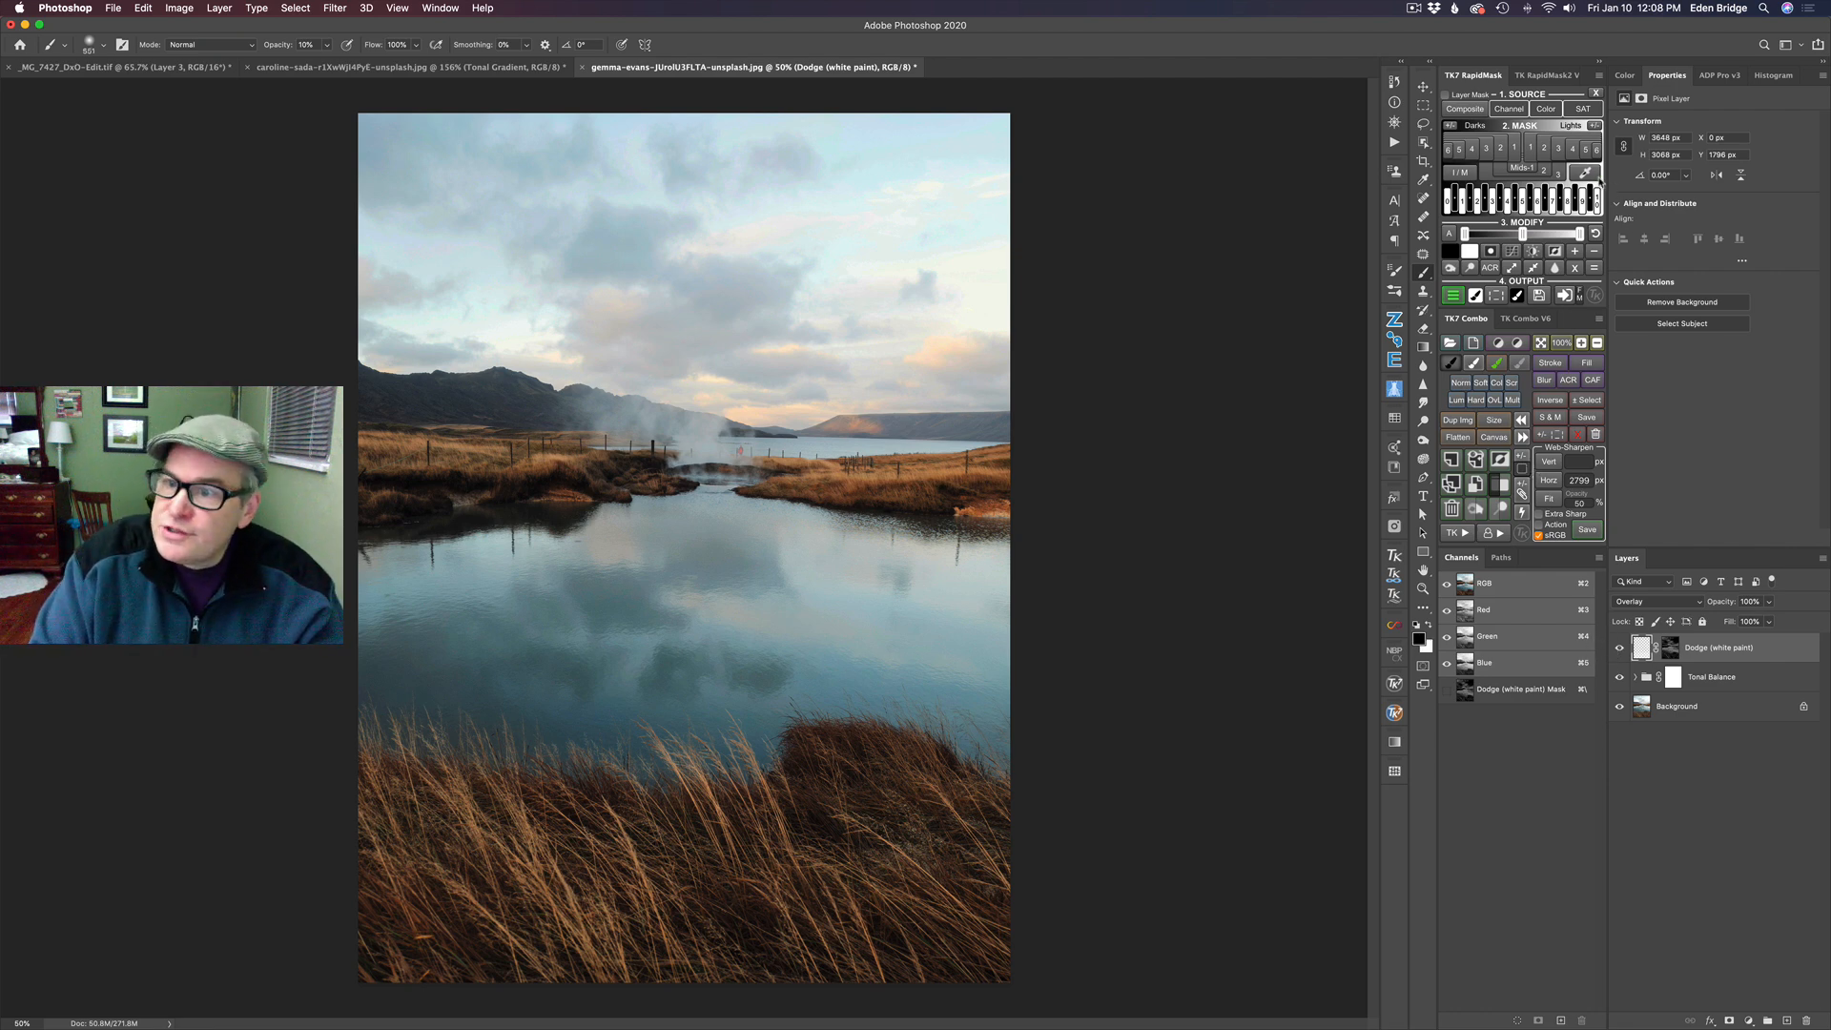
# - Generate a RapidMask from a blue-gray tone picked in the clouds, at about RGB 166, 191, 202
pyautogui.click(1586, 173)
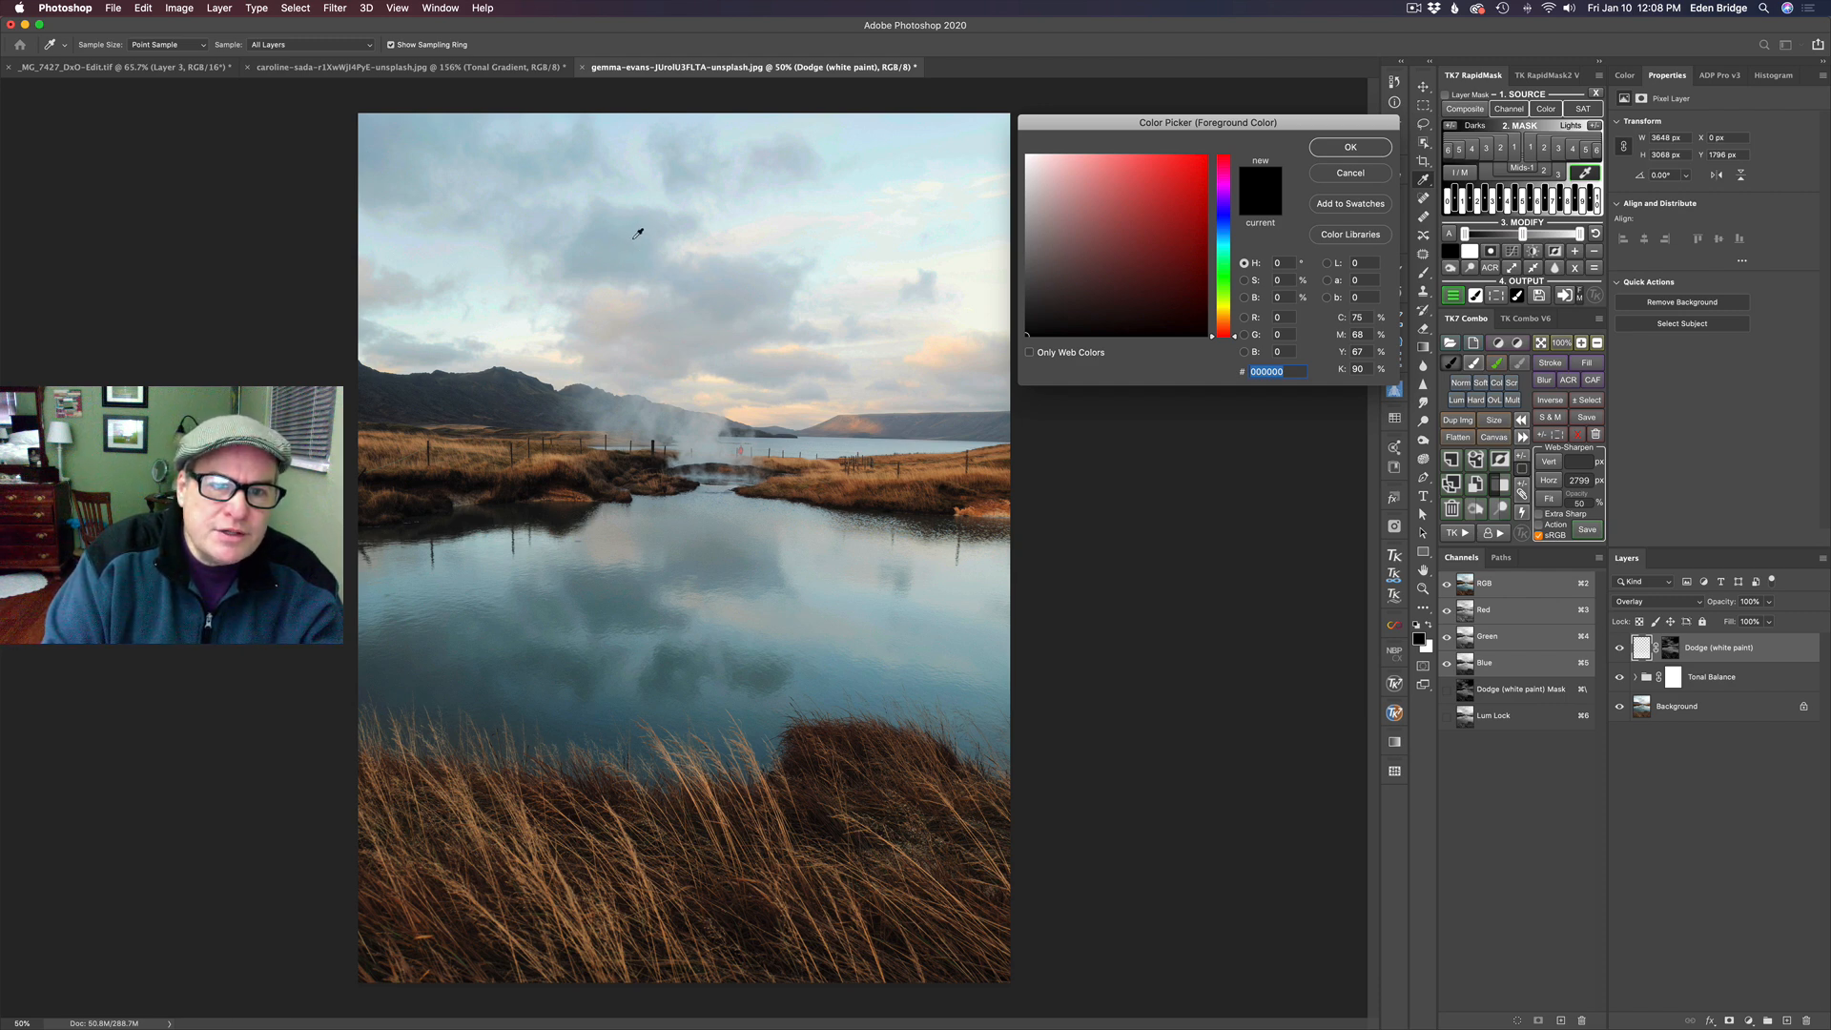
pyautogui.click(634, 239)
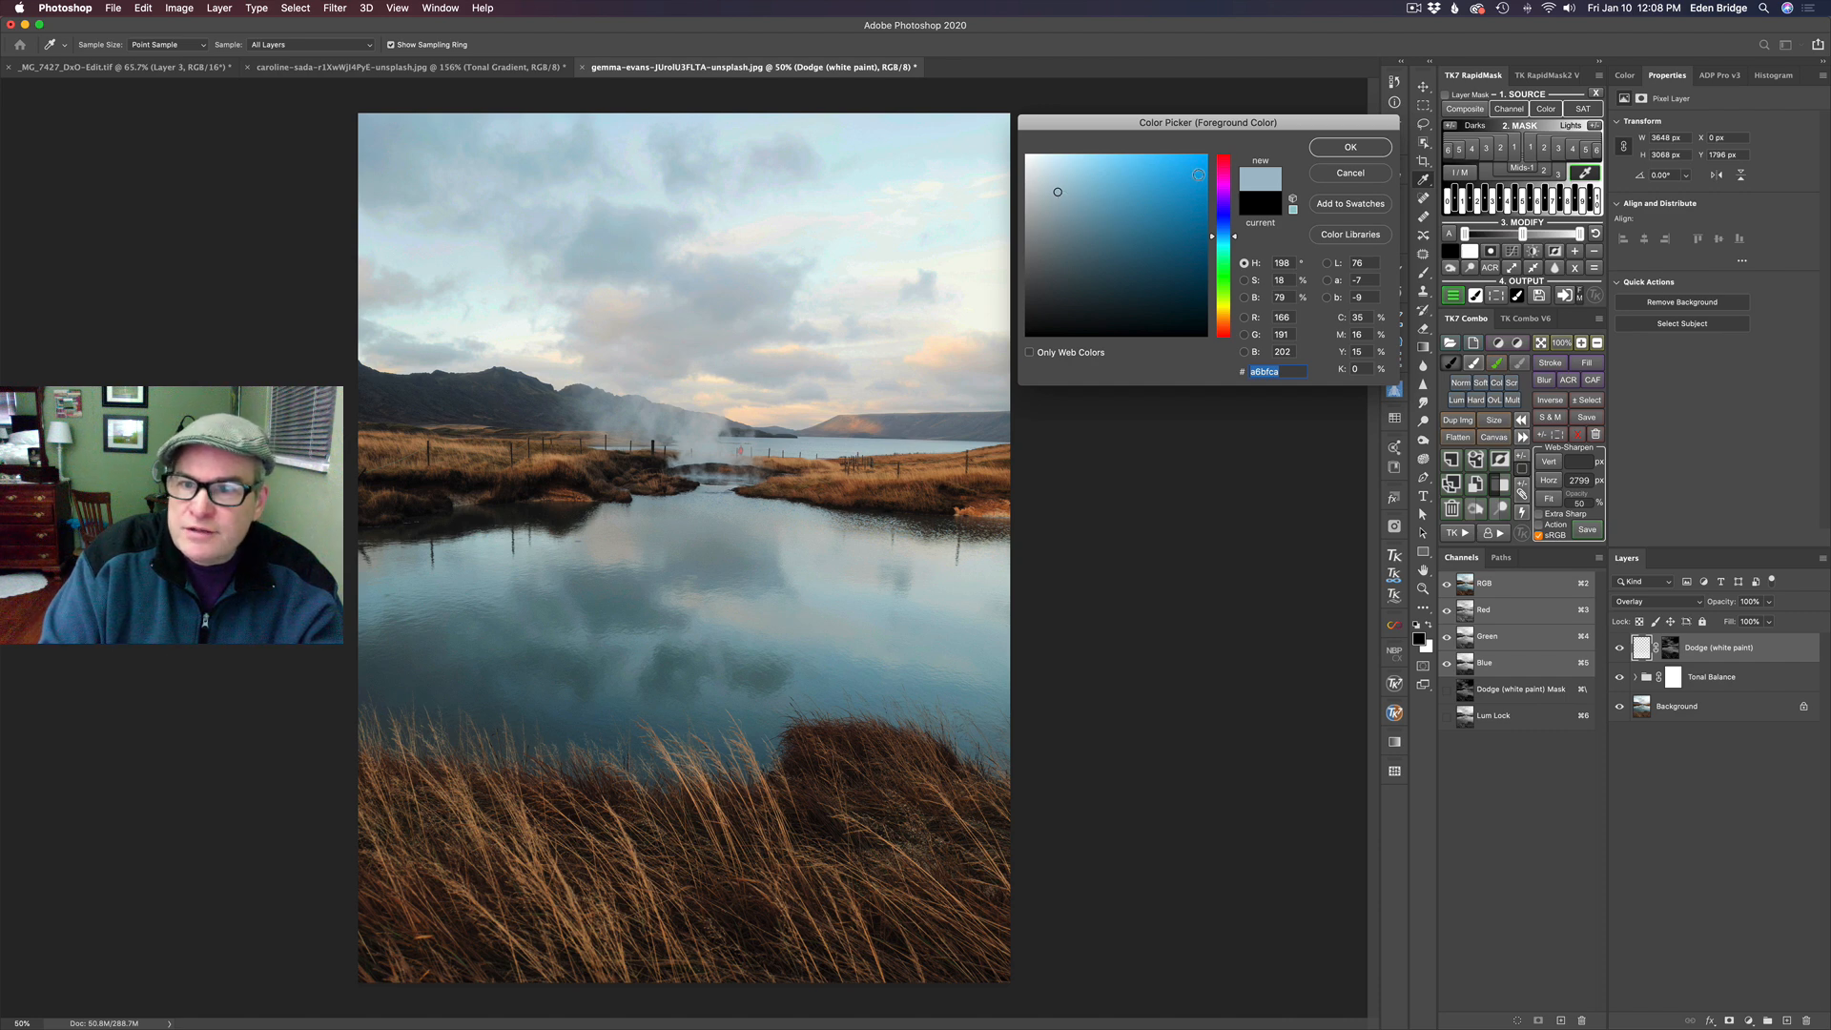
pyautogui.click(1334, 149)
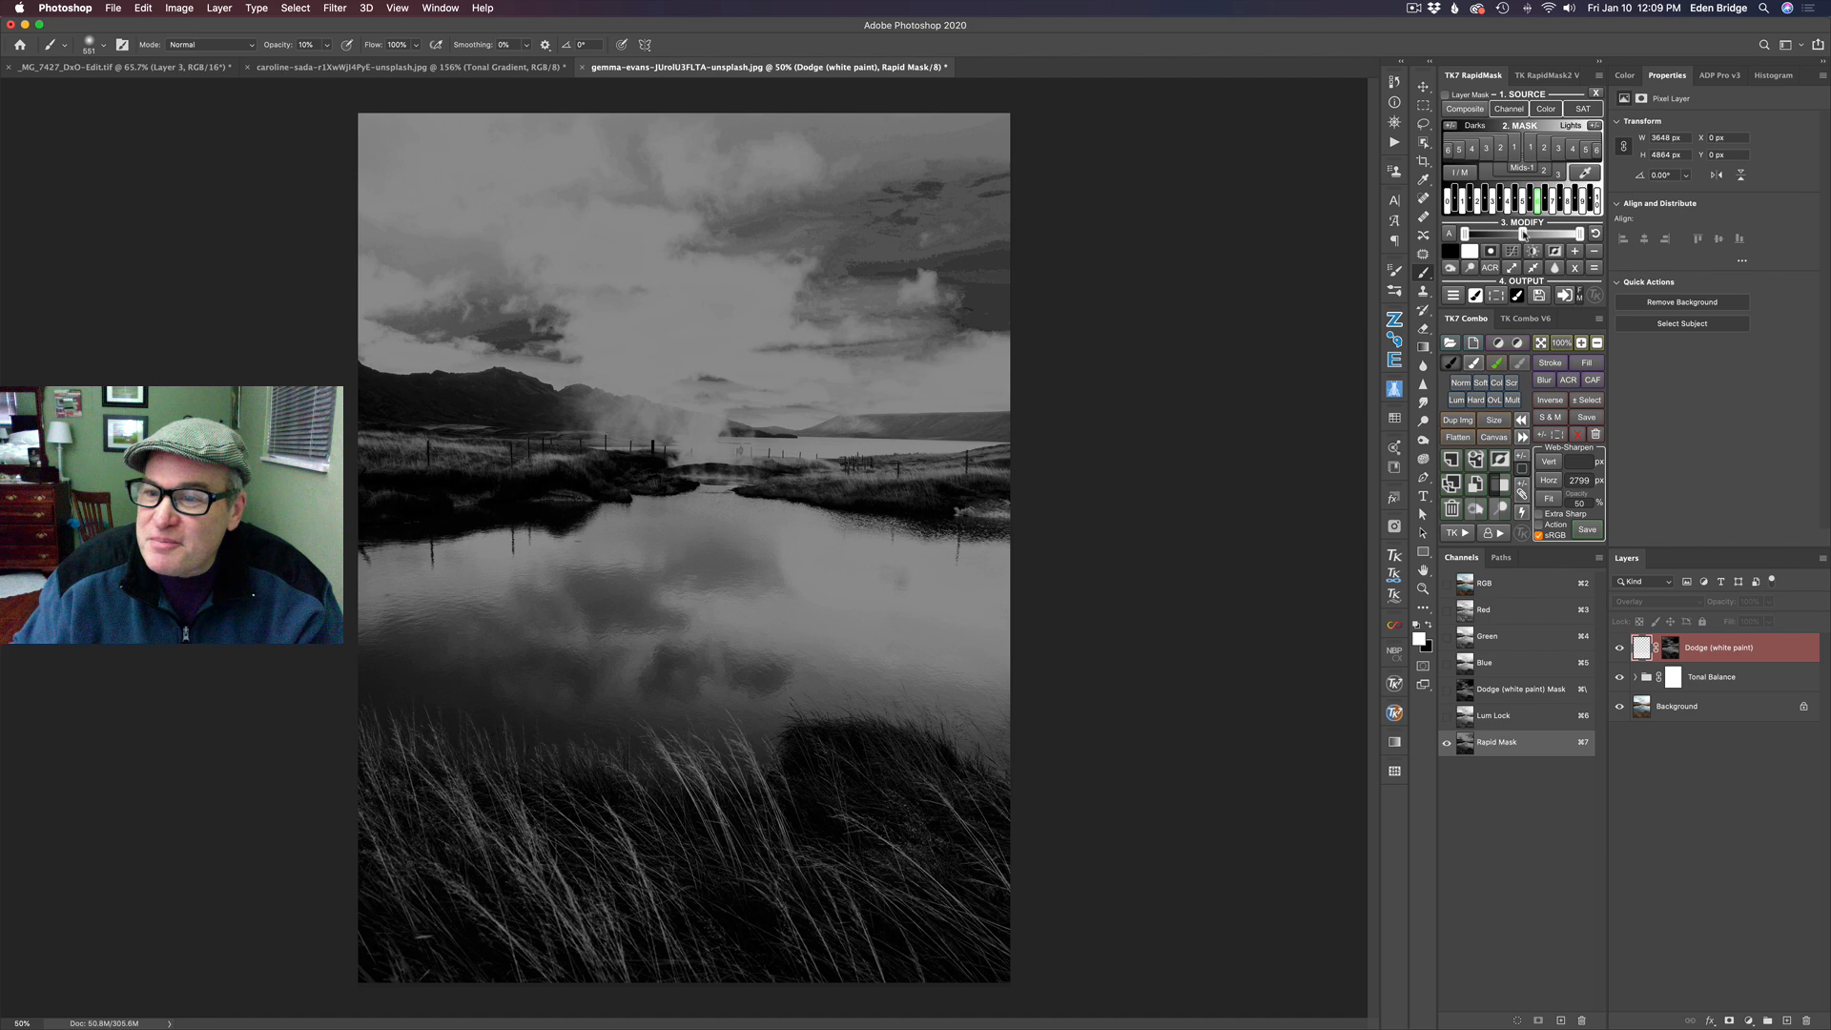
# - Tighten the cloud mask's levels by adjusting its midtone, lowering its white point and raising its black point
pyautogui.moveTo(1523, 233)
pyautogui.moveTo(1546, 234); pyautogui.dragTo(1547, 233)
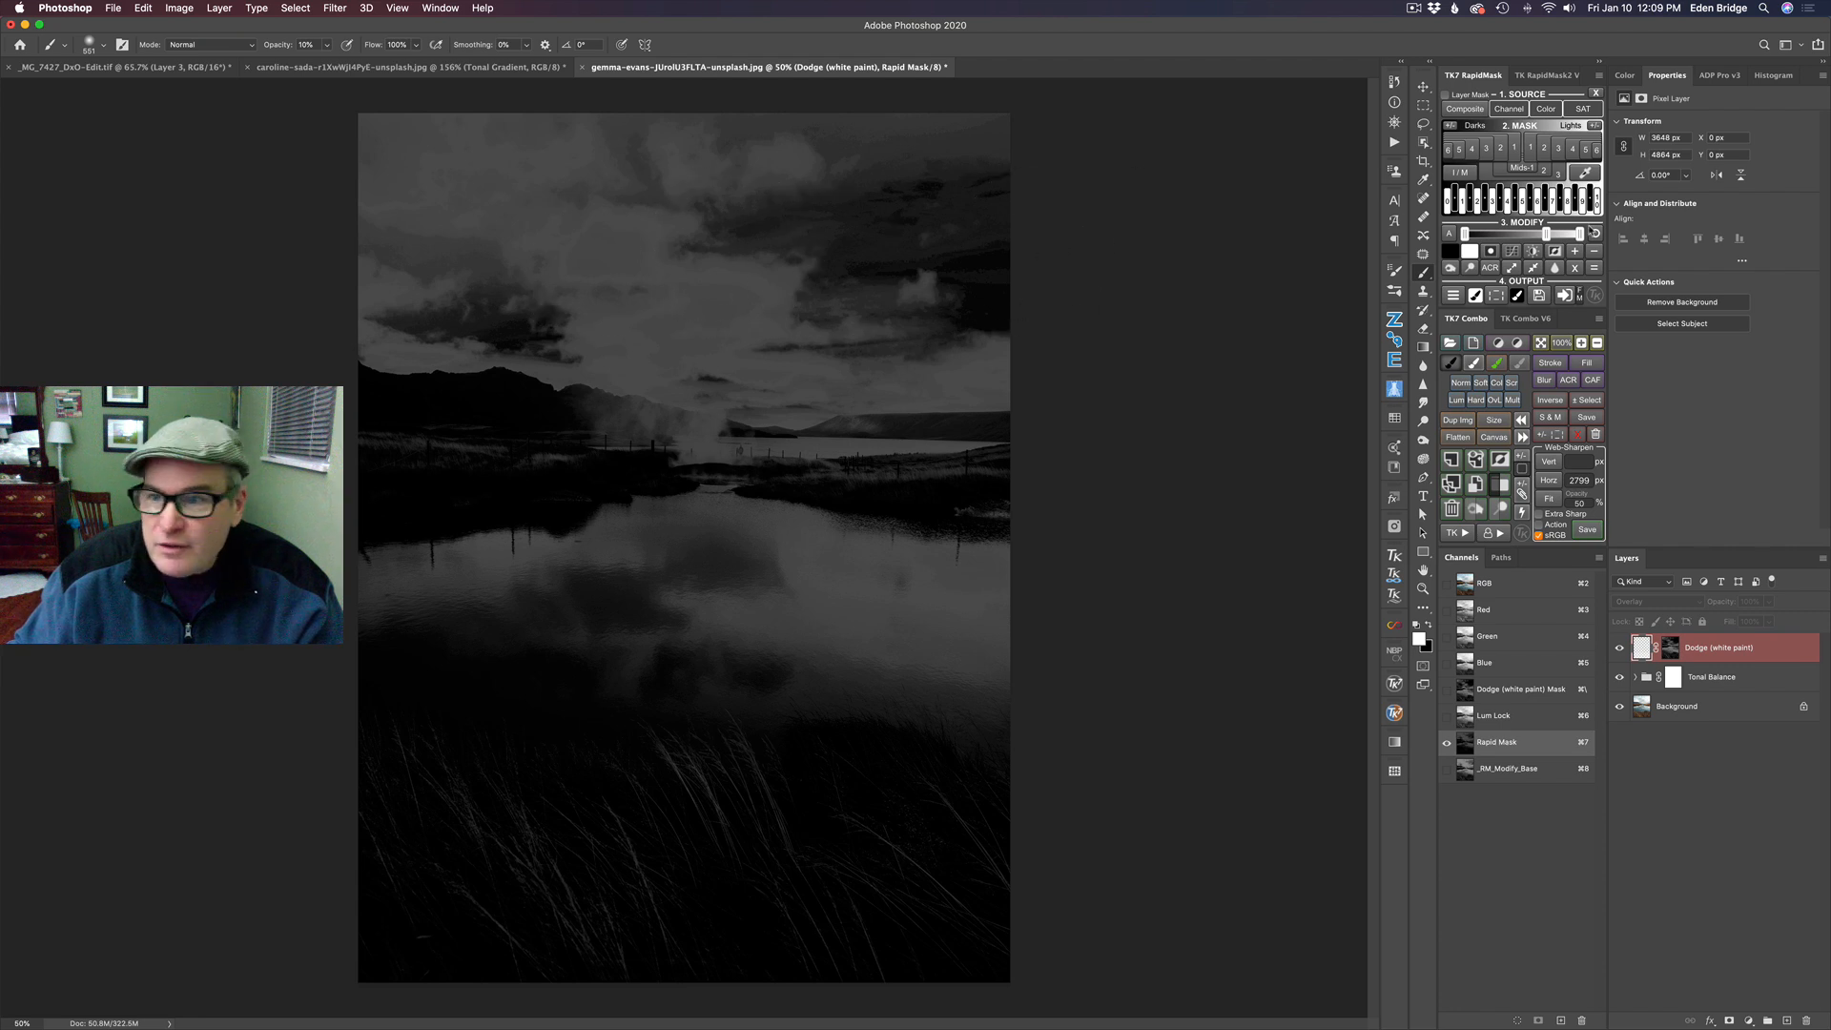
pyautogui.moveTo(1549, 236)
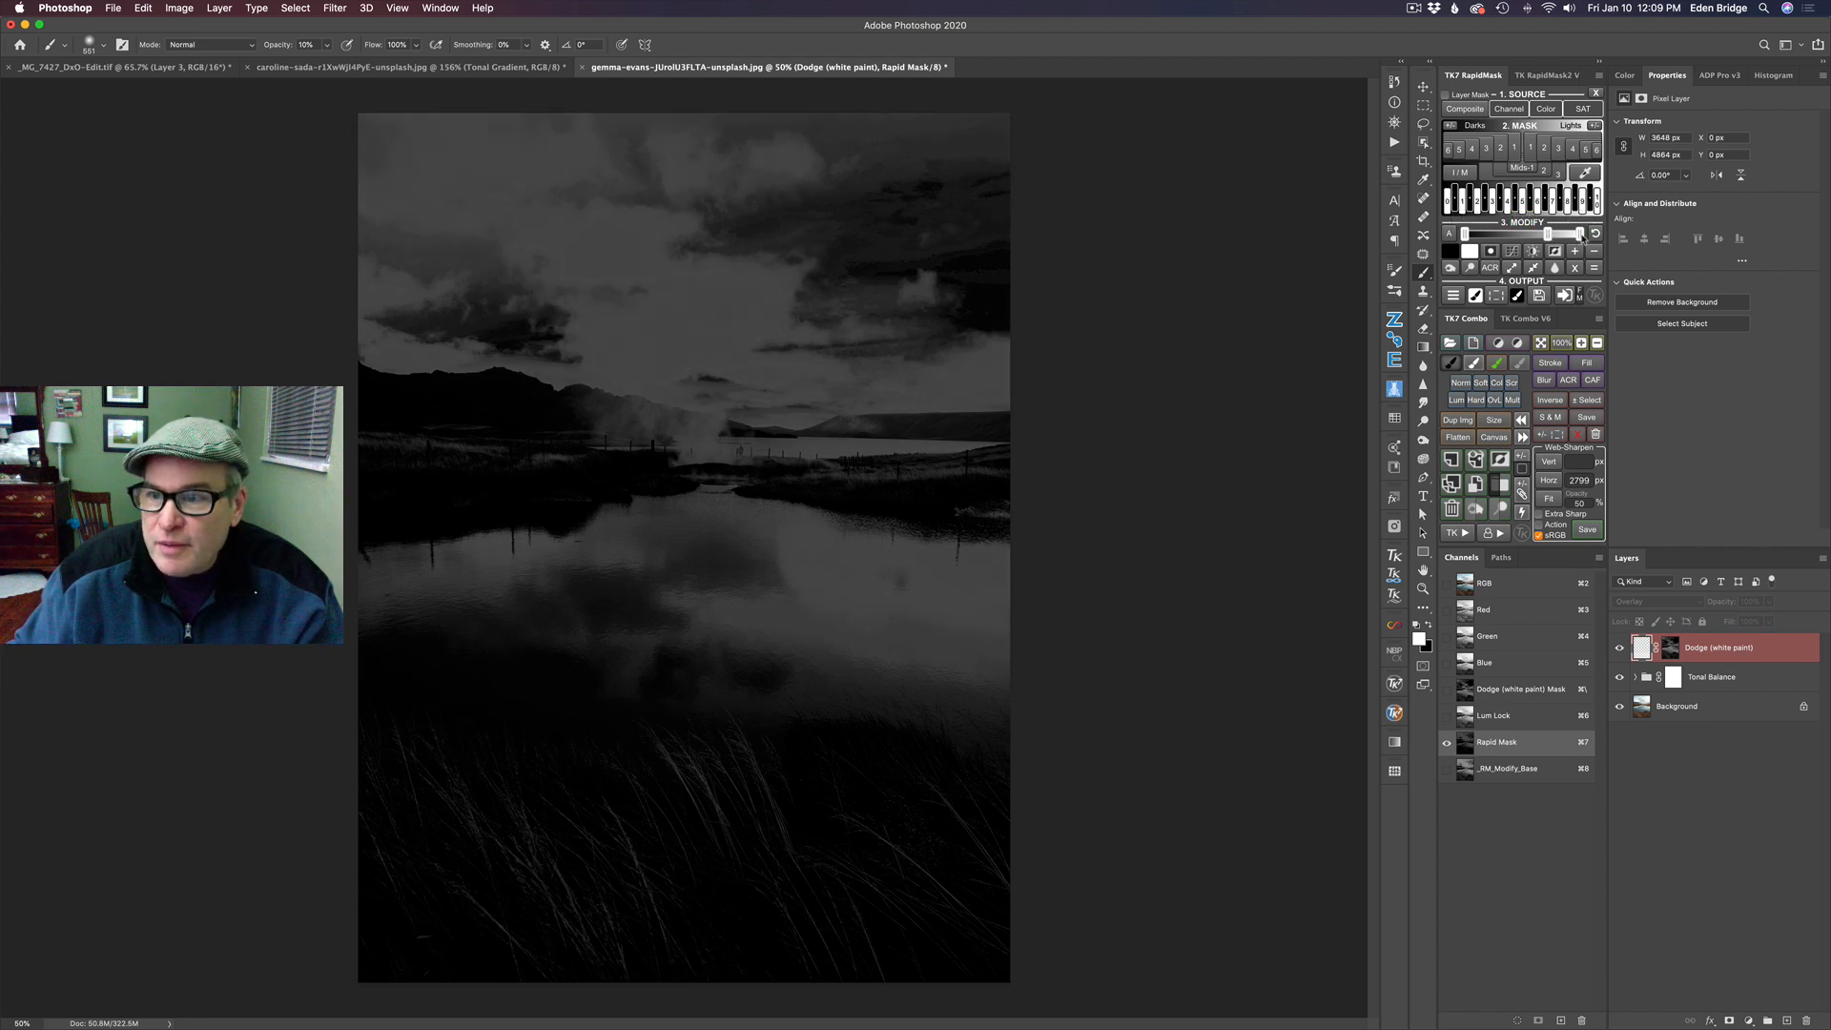
pyautogui.moveTo(1580, 236); pyautogui.dragTo(1485, 235)
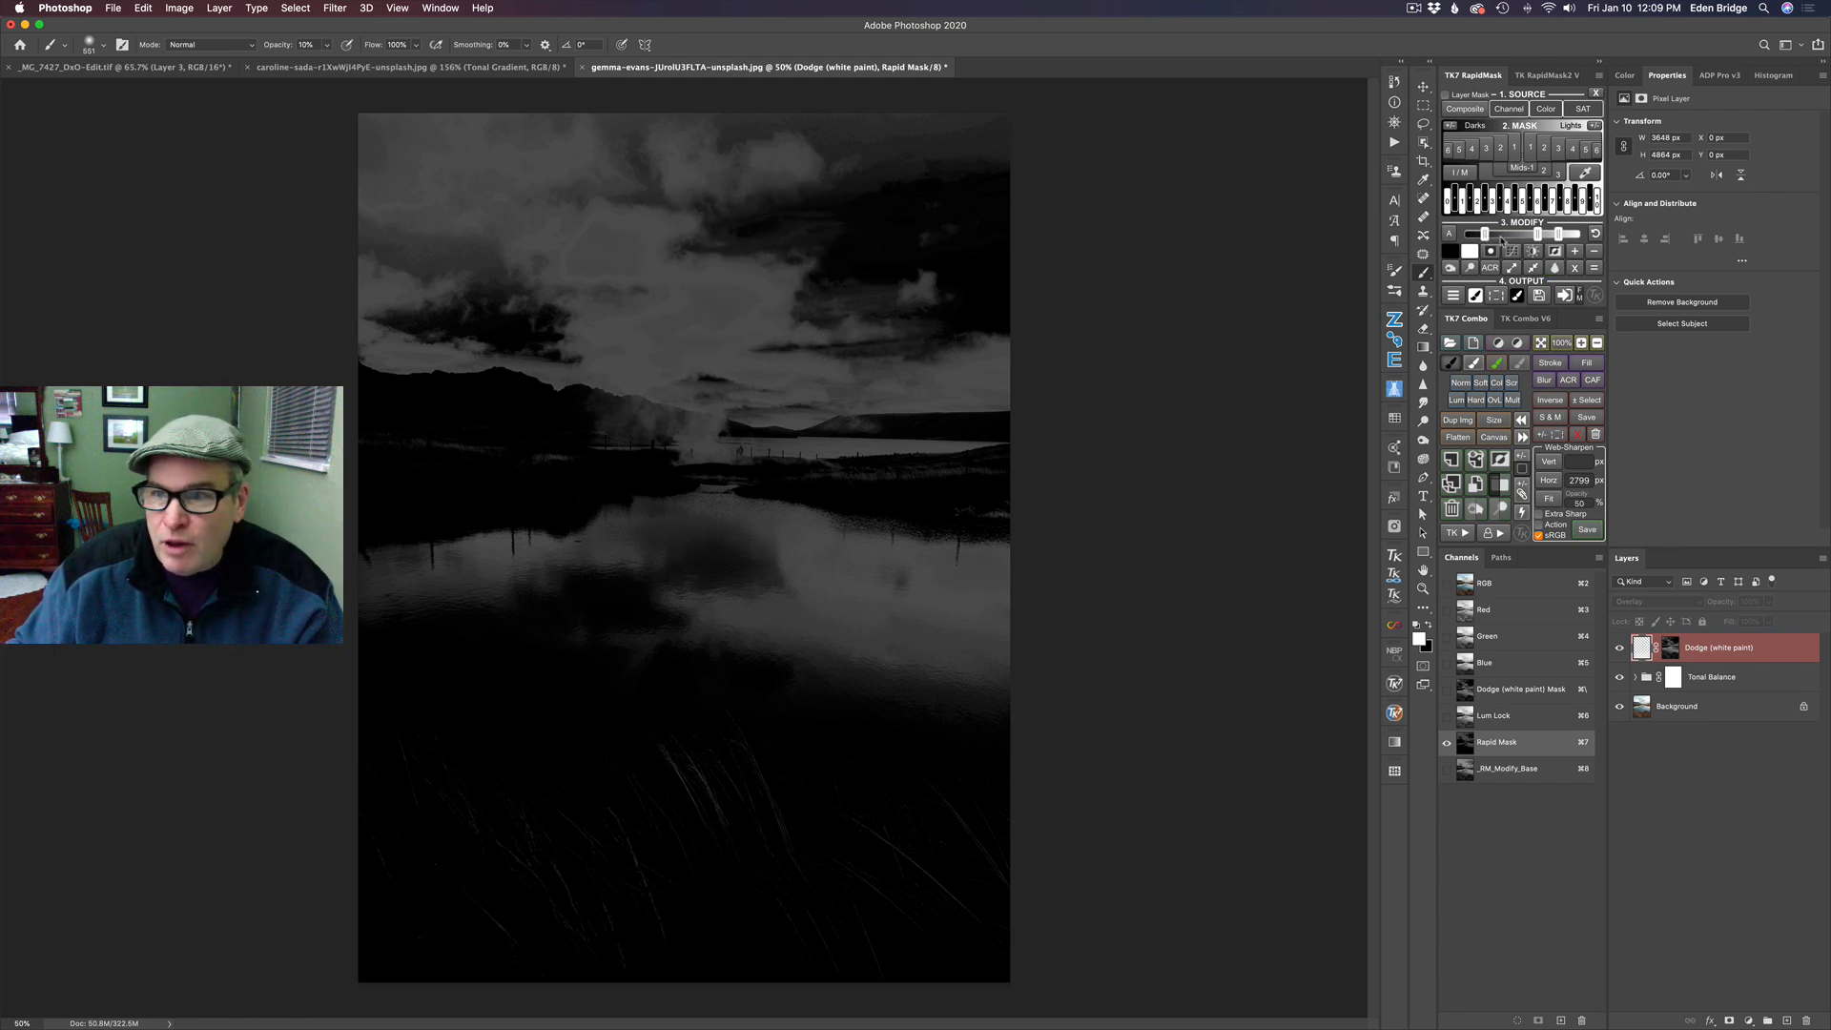
# - Fine-tune the cloud mask's black and white points and output it as a Burn layer
pyautogui.click(1484, 236)
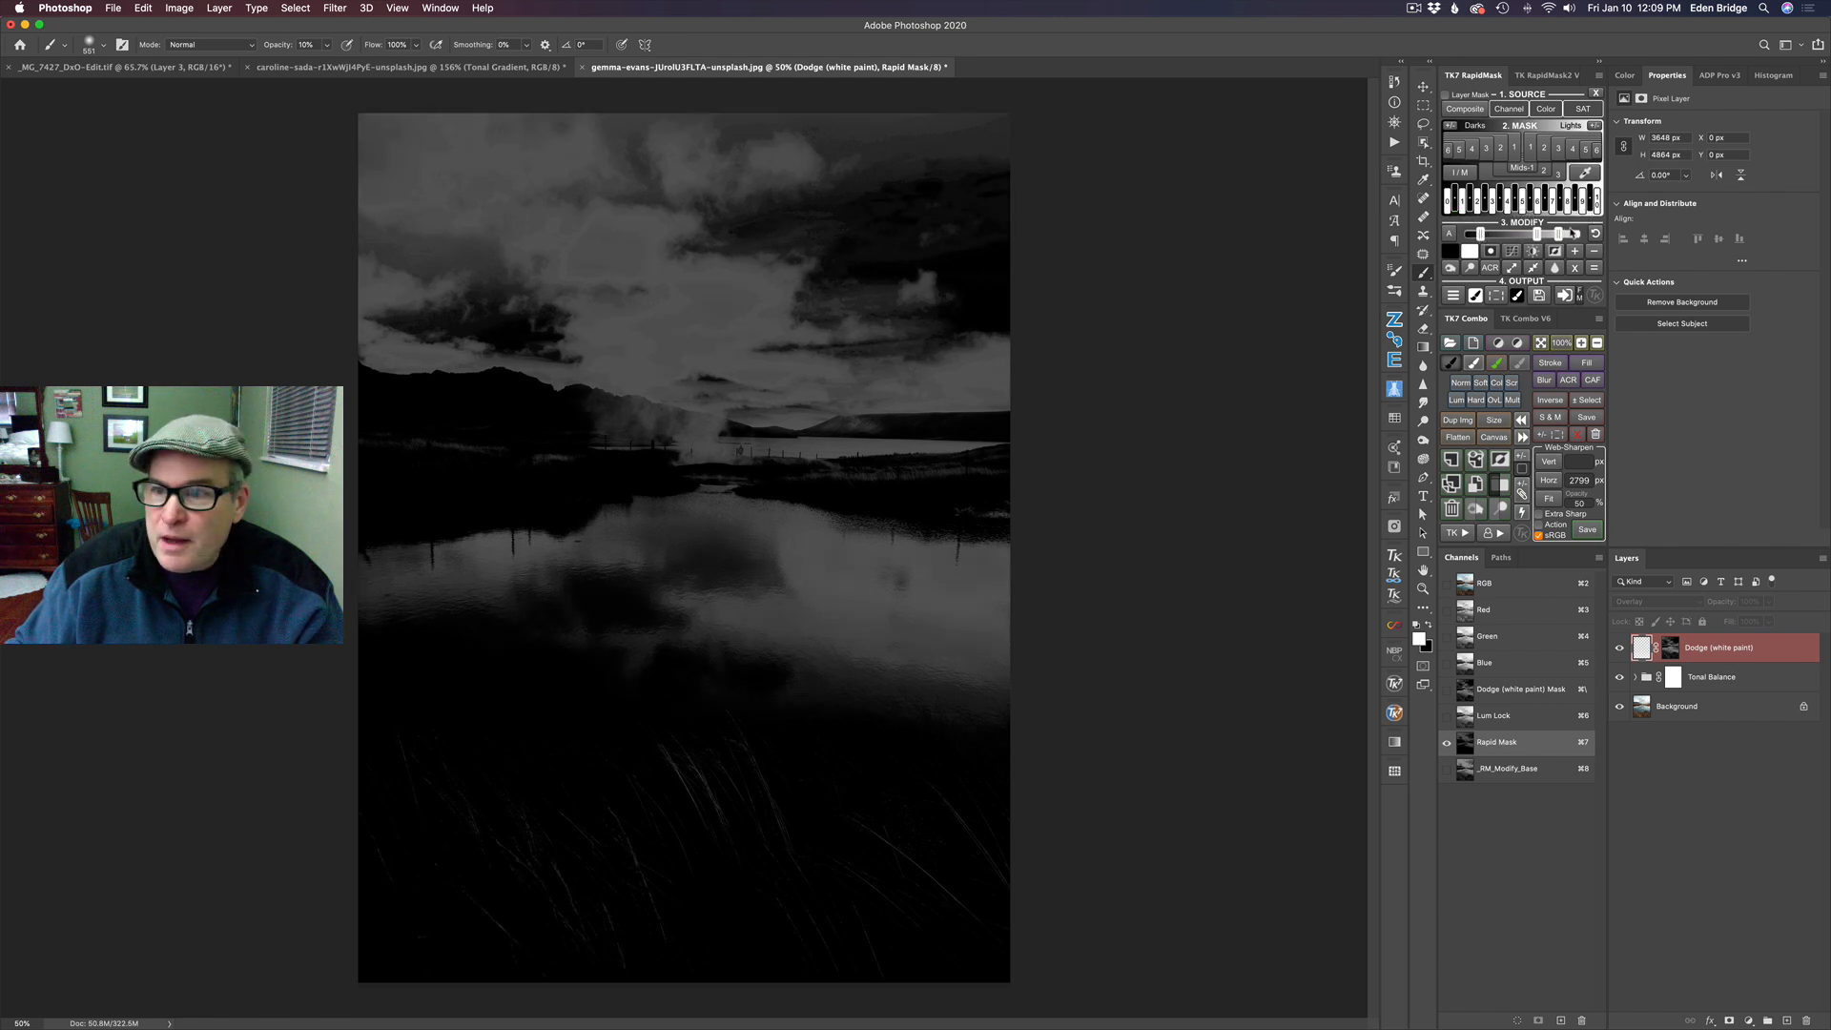
pyautogui.moveTo(1559, 235); pyautogui.dragTo(1552, 235)
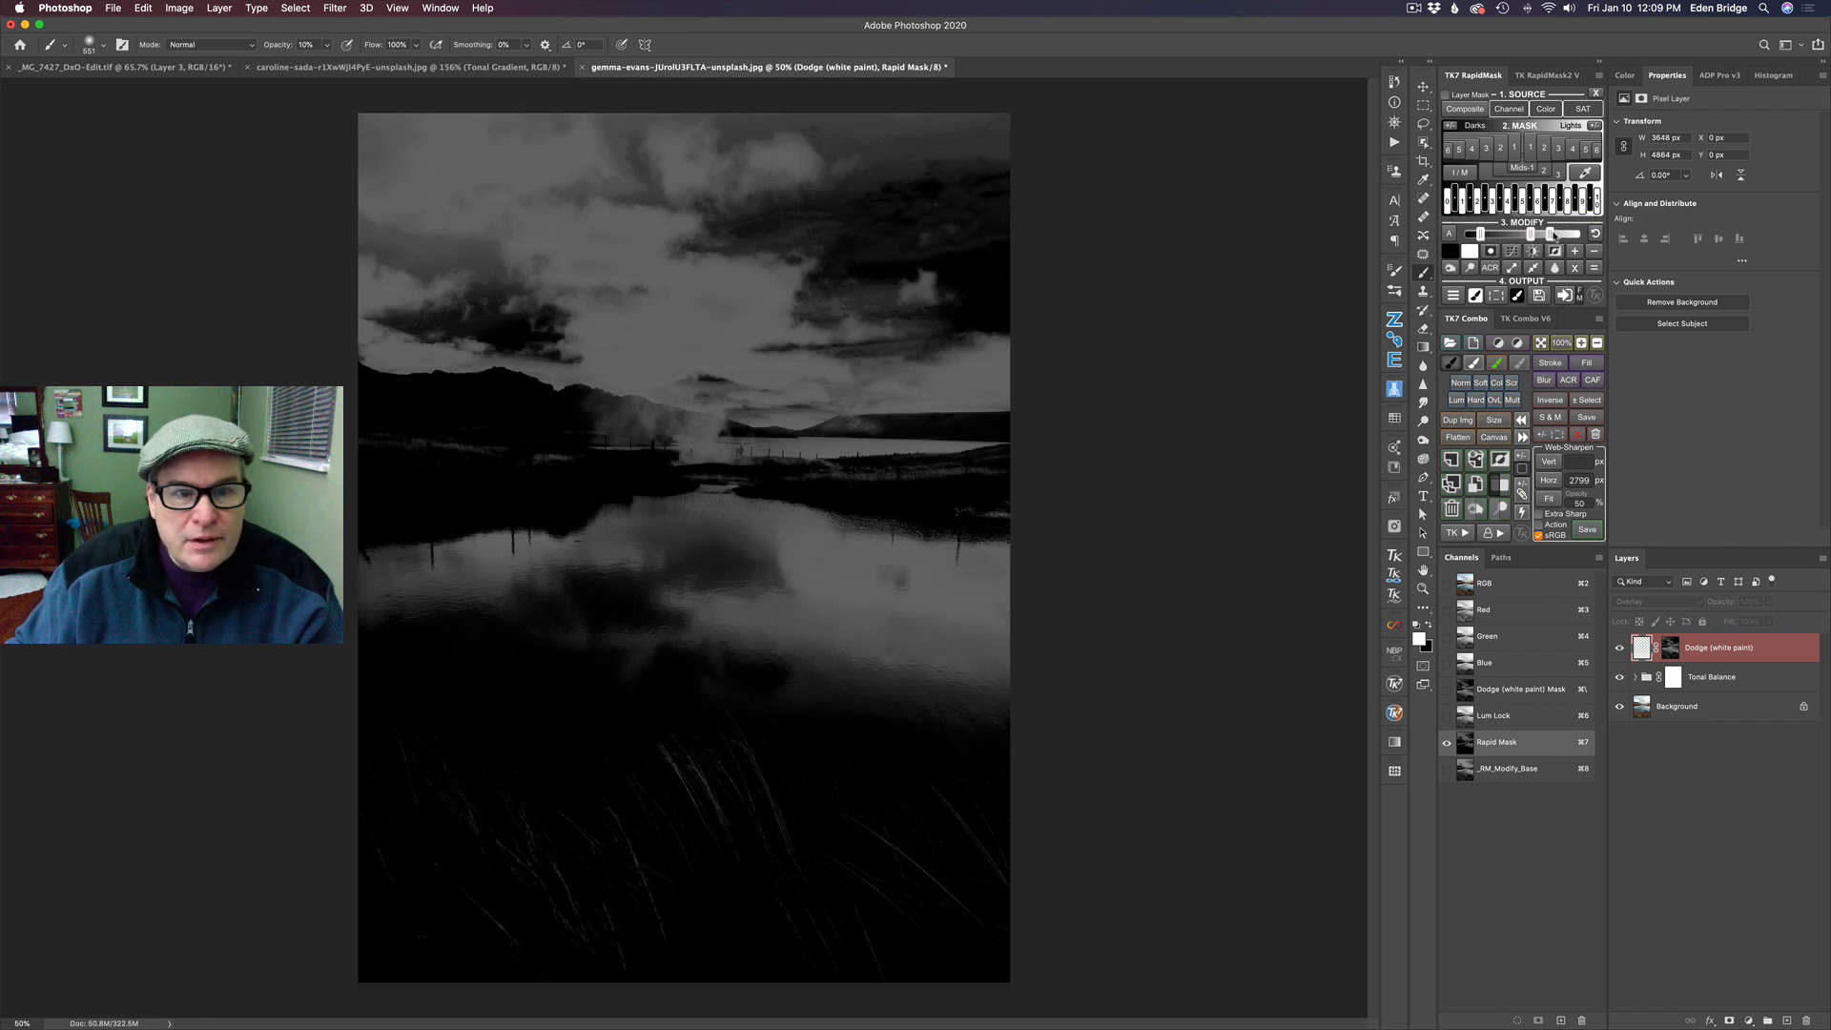
pyautogui.click(1481, 235)
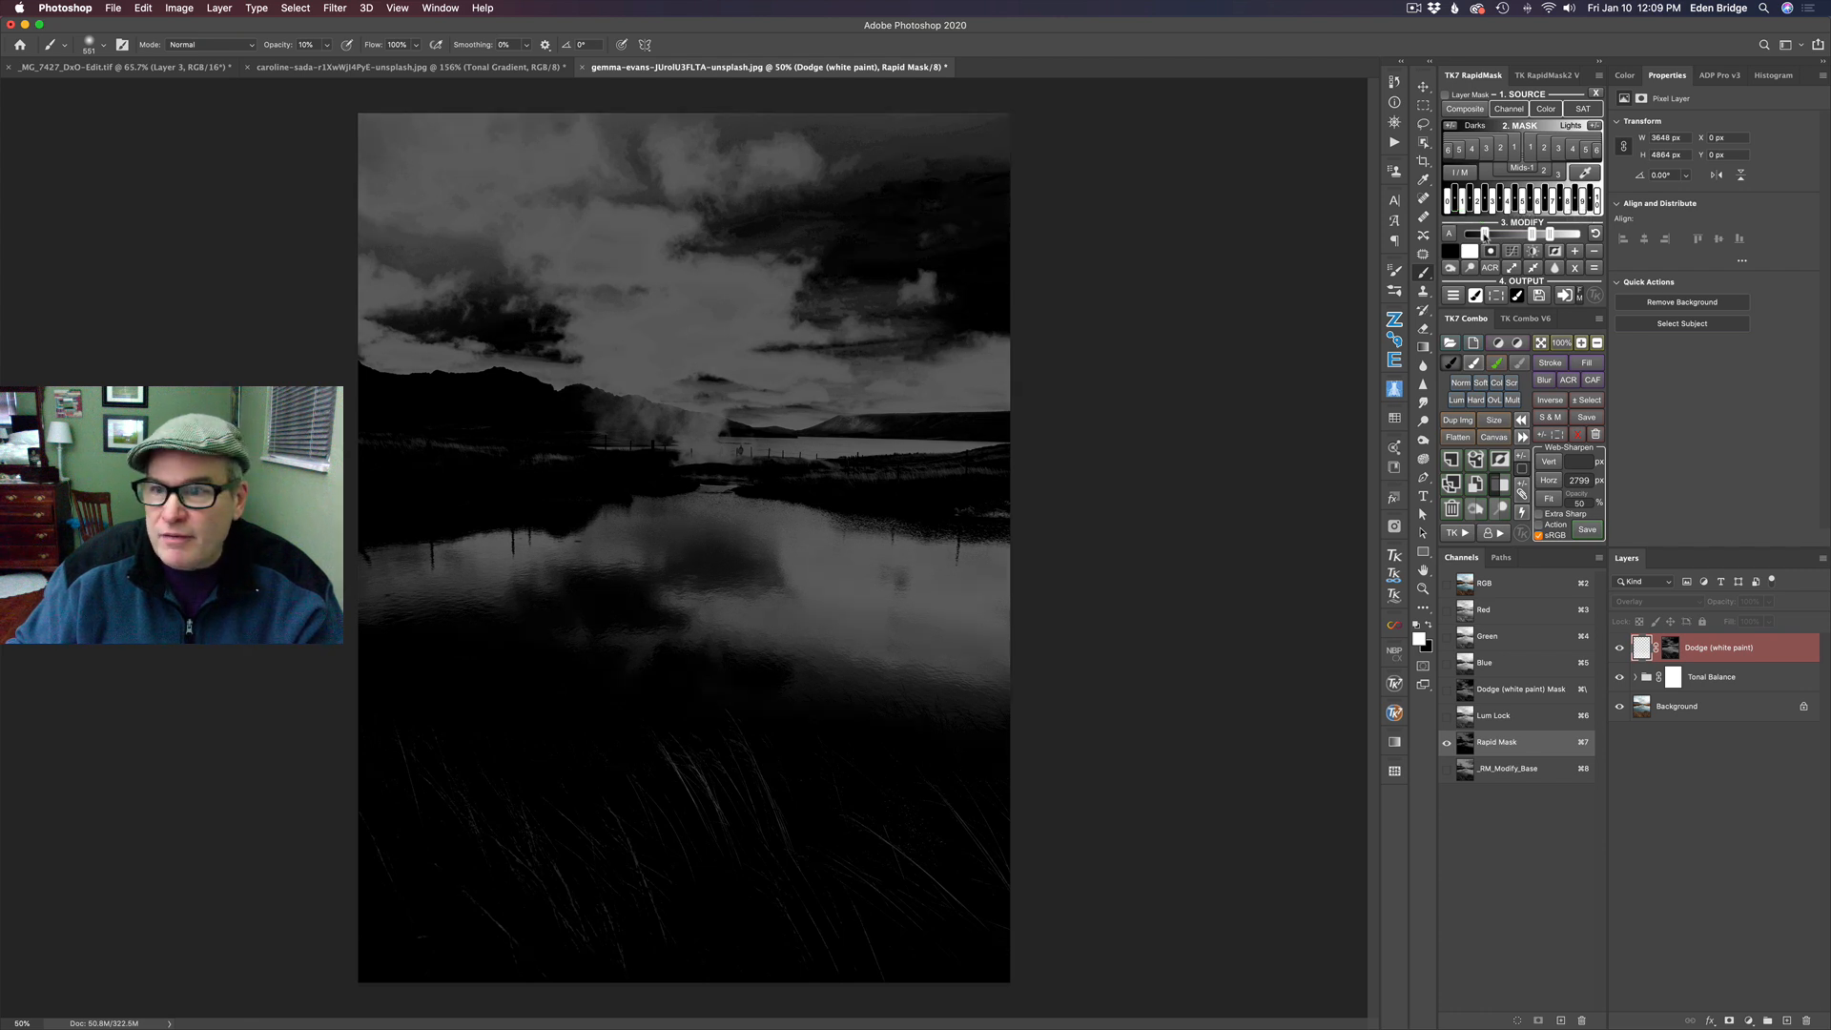
pyautogui.click(1454, 295)
pyautogui.click(1559, 98)
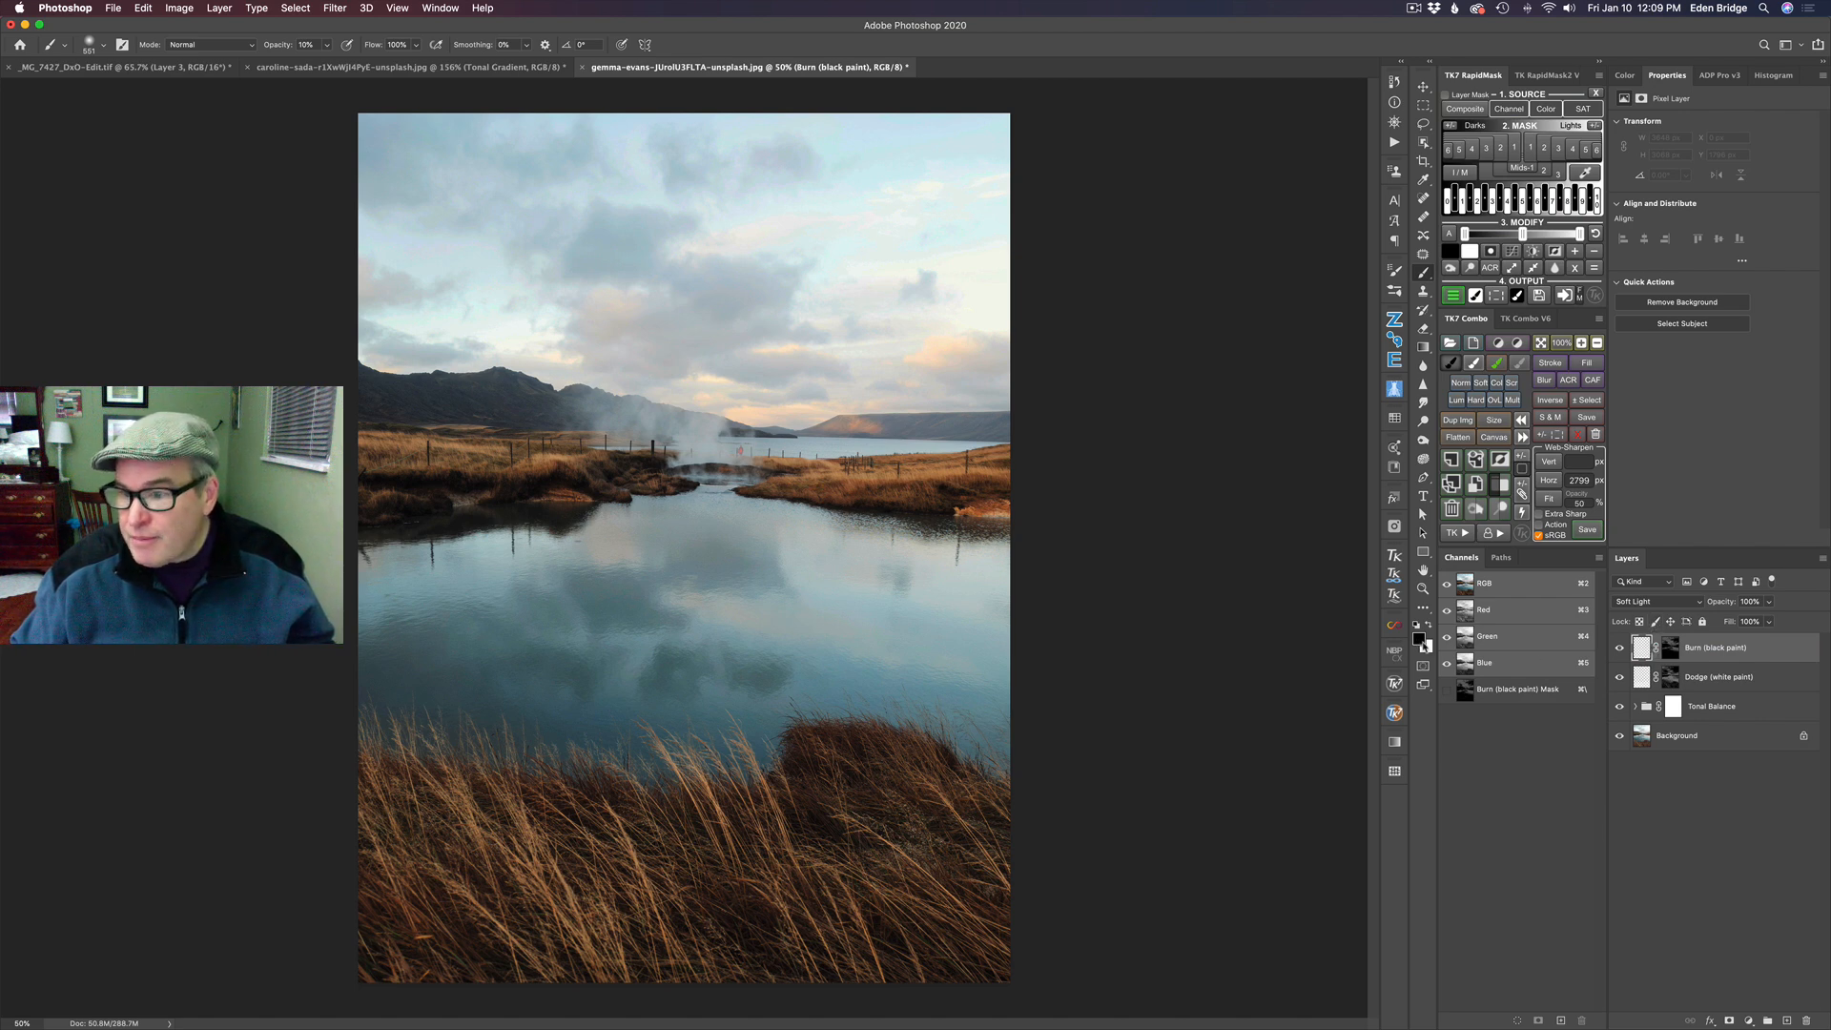
# - Inspect the Burn layer's mask, and paint black at 10% opacity over the clouds on the layer's pixels
pyautogui.keyDown('alt'); pyautogui.click(1675, 653); pyautogui.keyUp('alt')
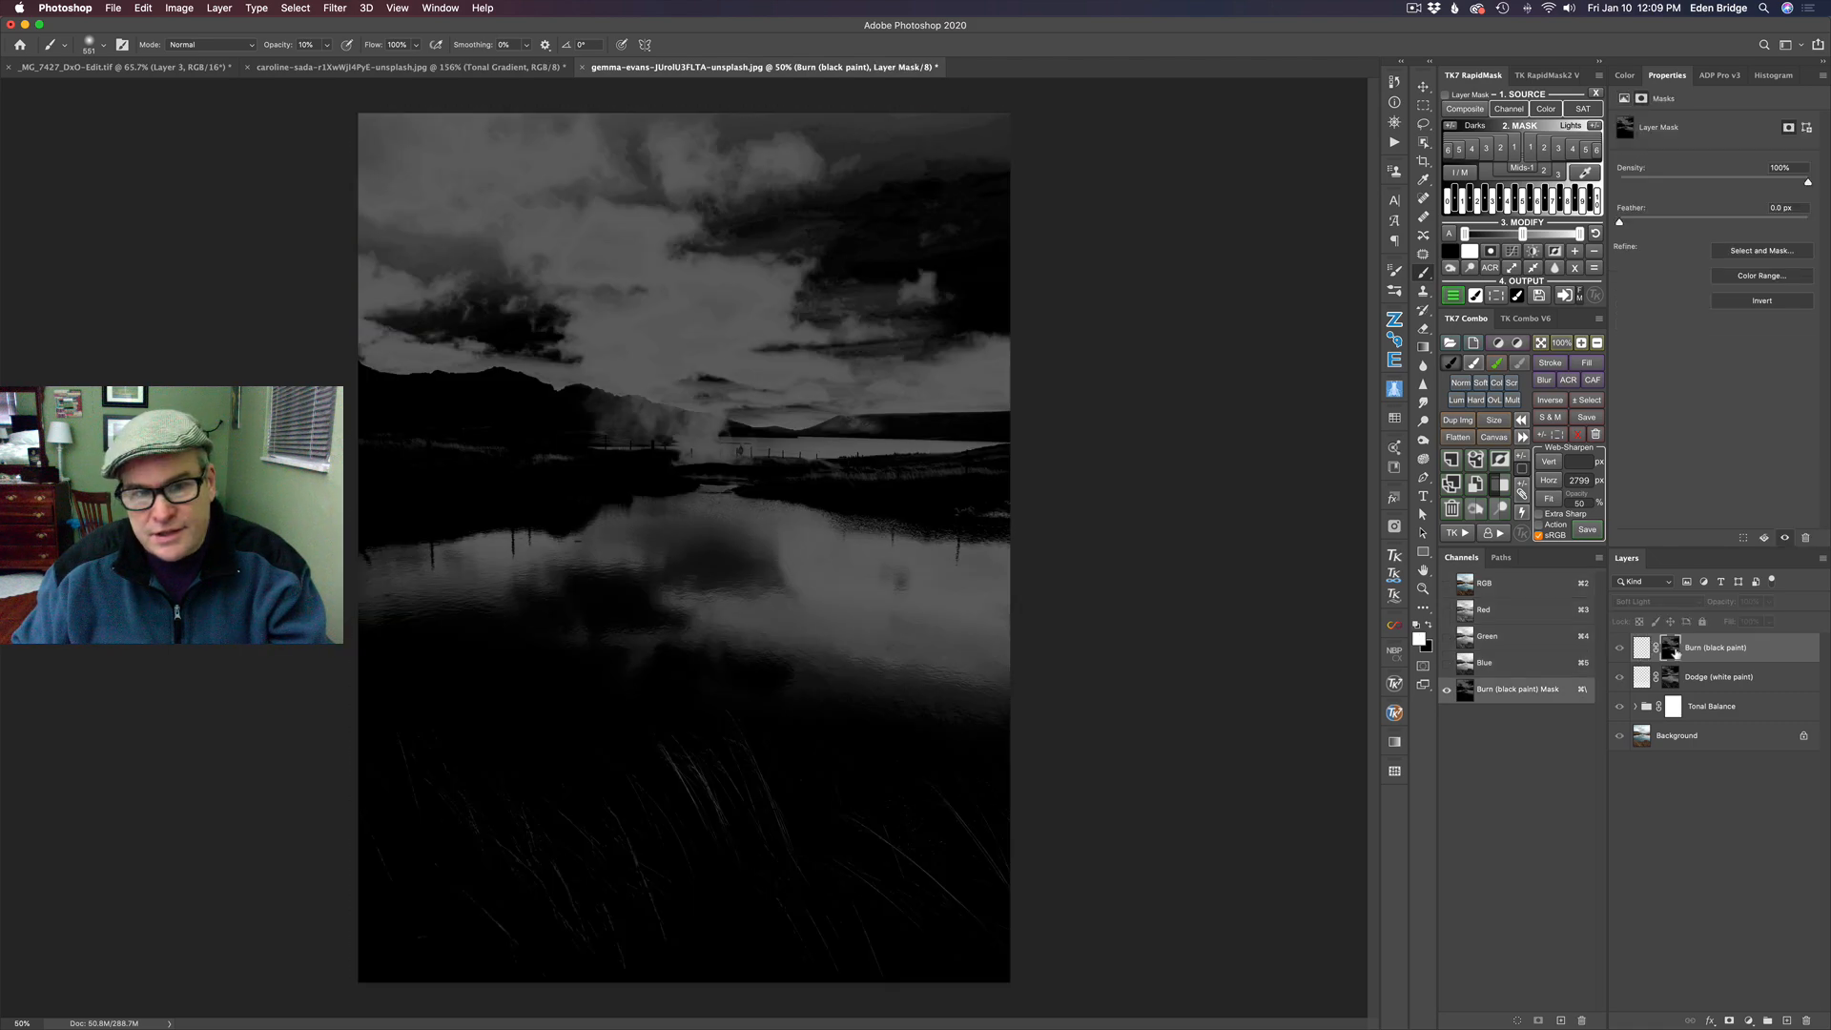
pyautogui.keyDown('alt'); pyautogui.click(1675, 652); pyautogui.keyUp('alt')
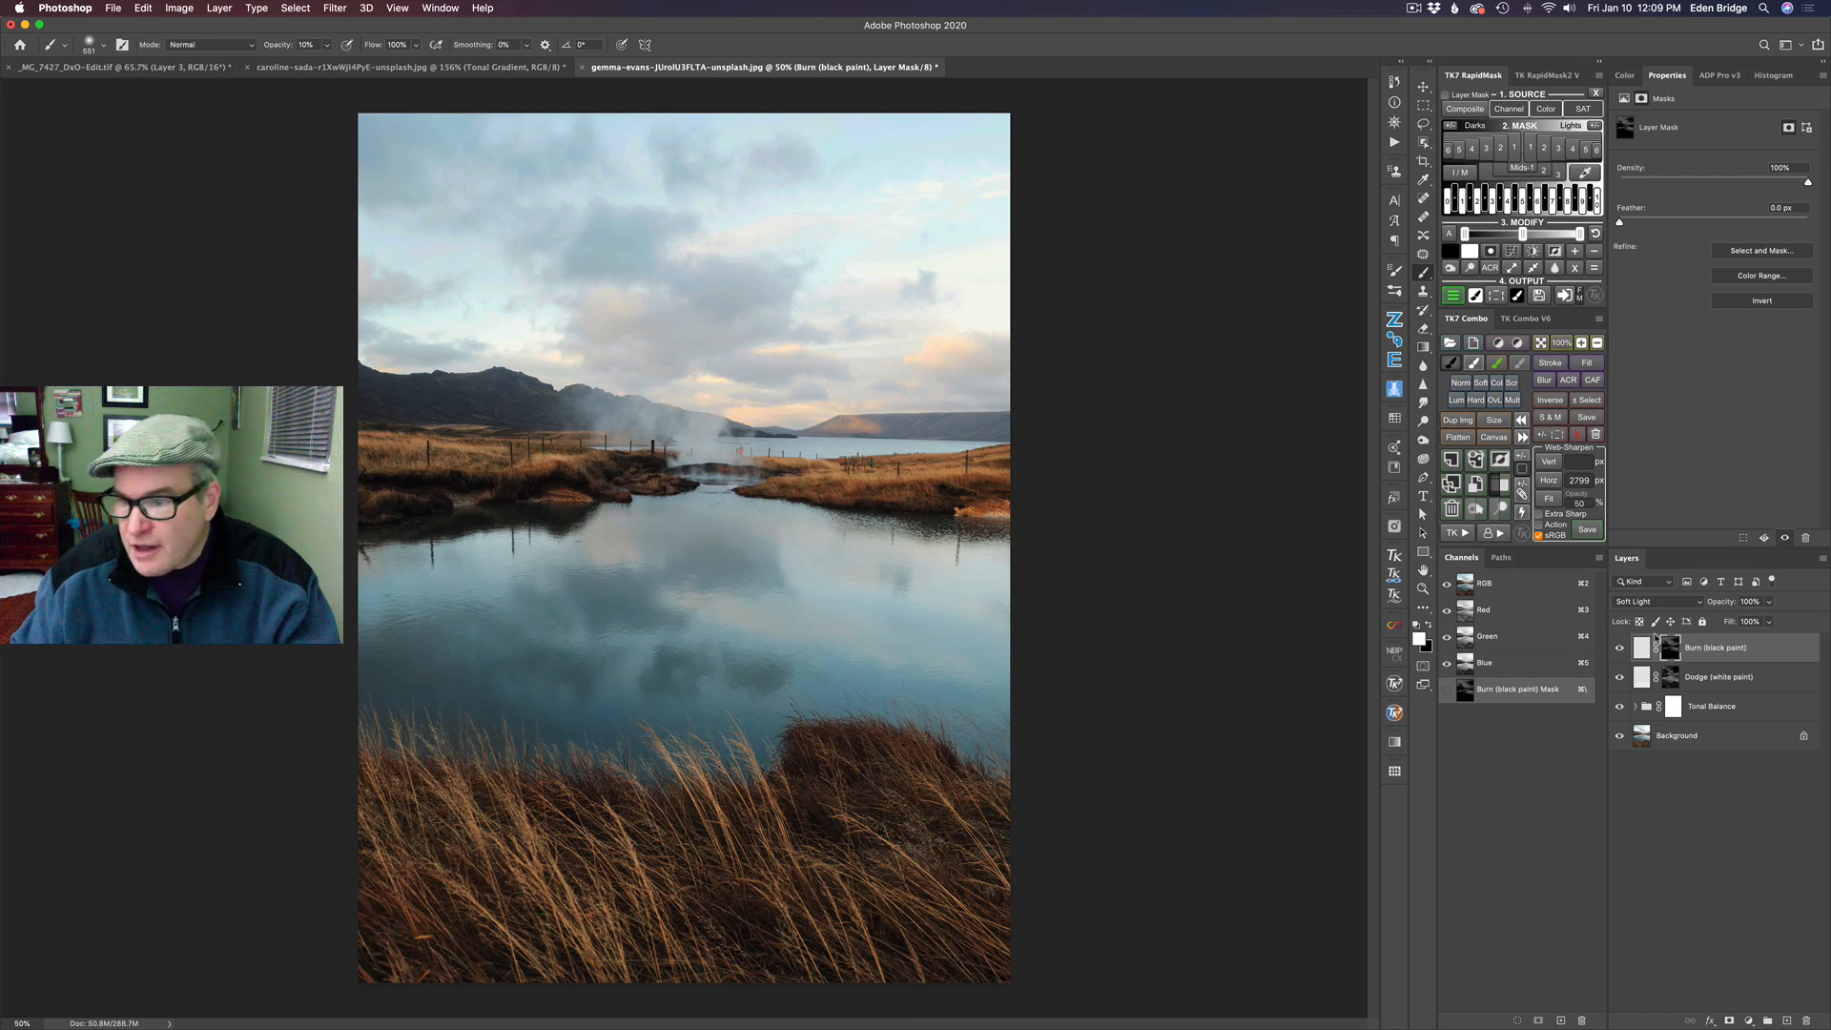
pyautogui.click(1641, 648)
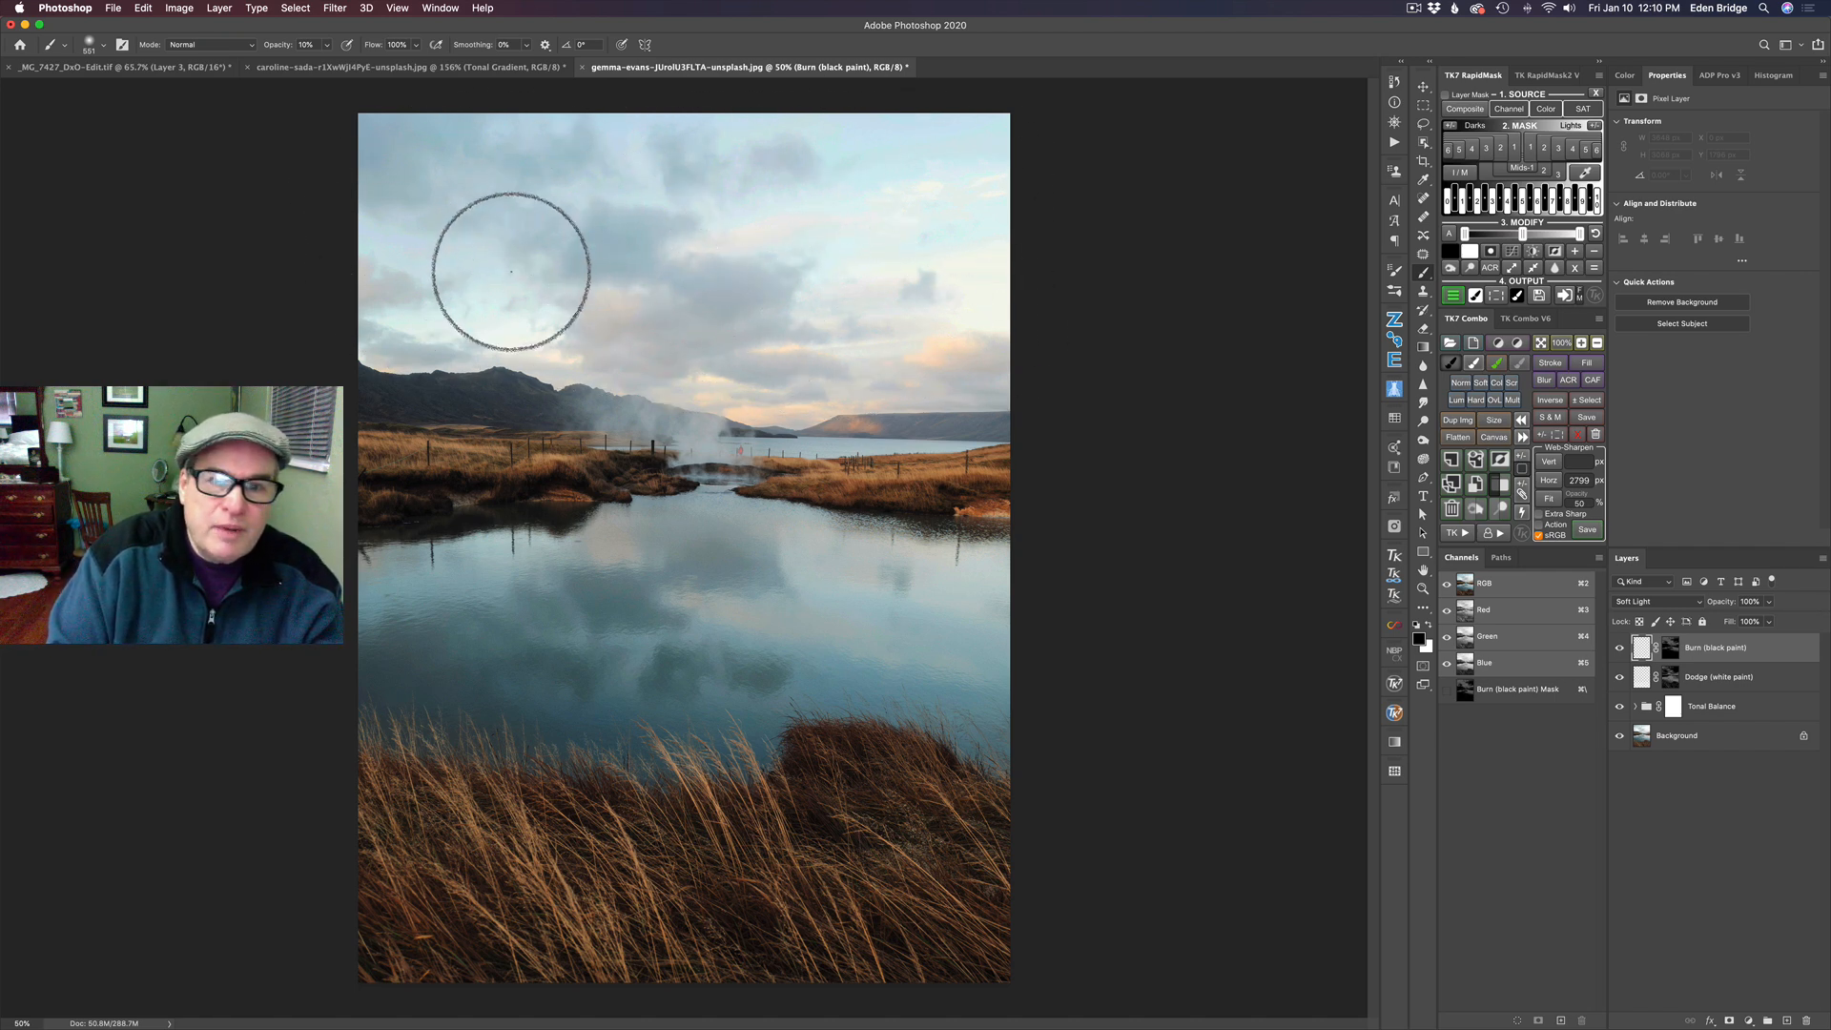
pyautogui.moveTo(669, 198)
pyautogui.mouseDown()
pyautogui.moveTo(555, 156)
pyautogui.moveTo(431, 176)
pyautogui.moveTo(757, 177)
pyautogui.moveTo(567, 259)
pyautogui.mouseUp()
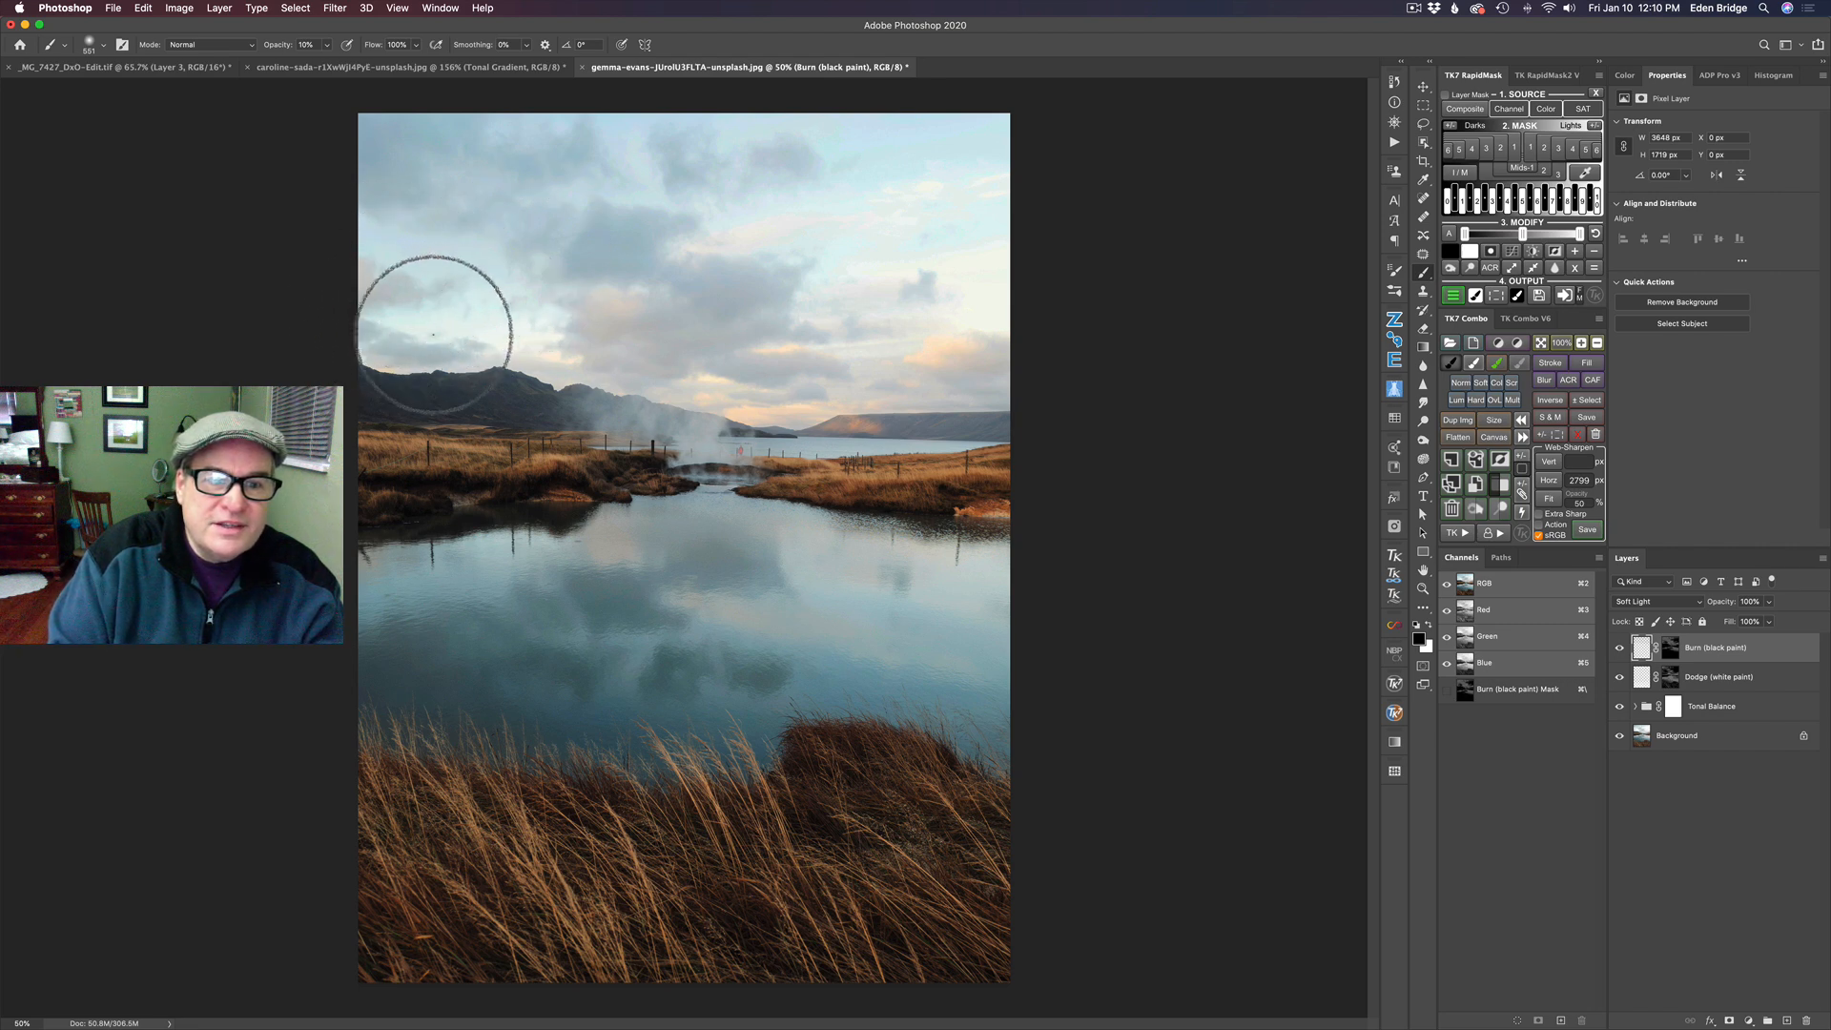
# - Compare the sky with and without the painted Burn layer
pyautogui.click(1619, 650)
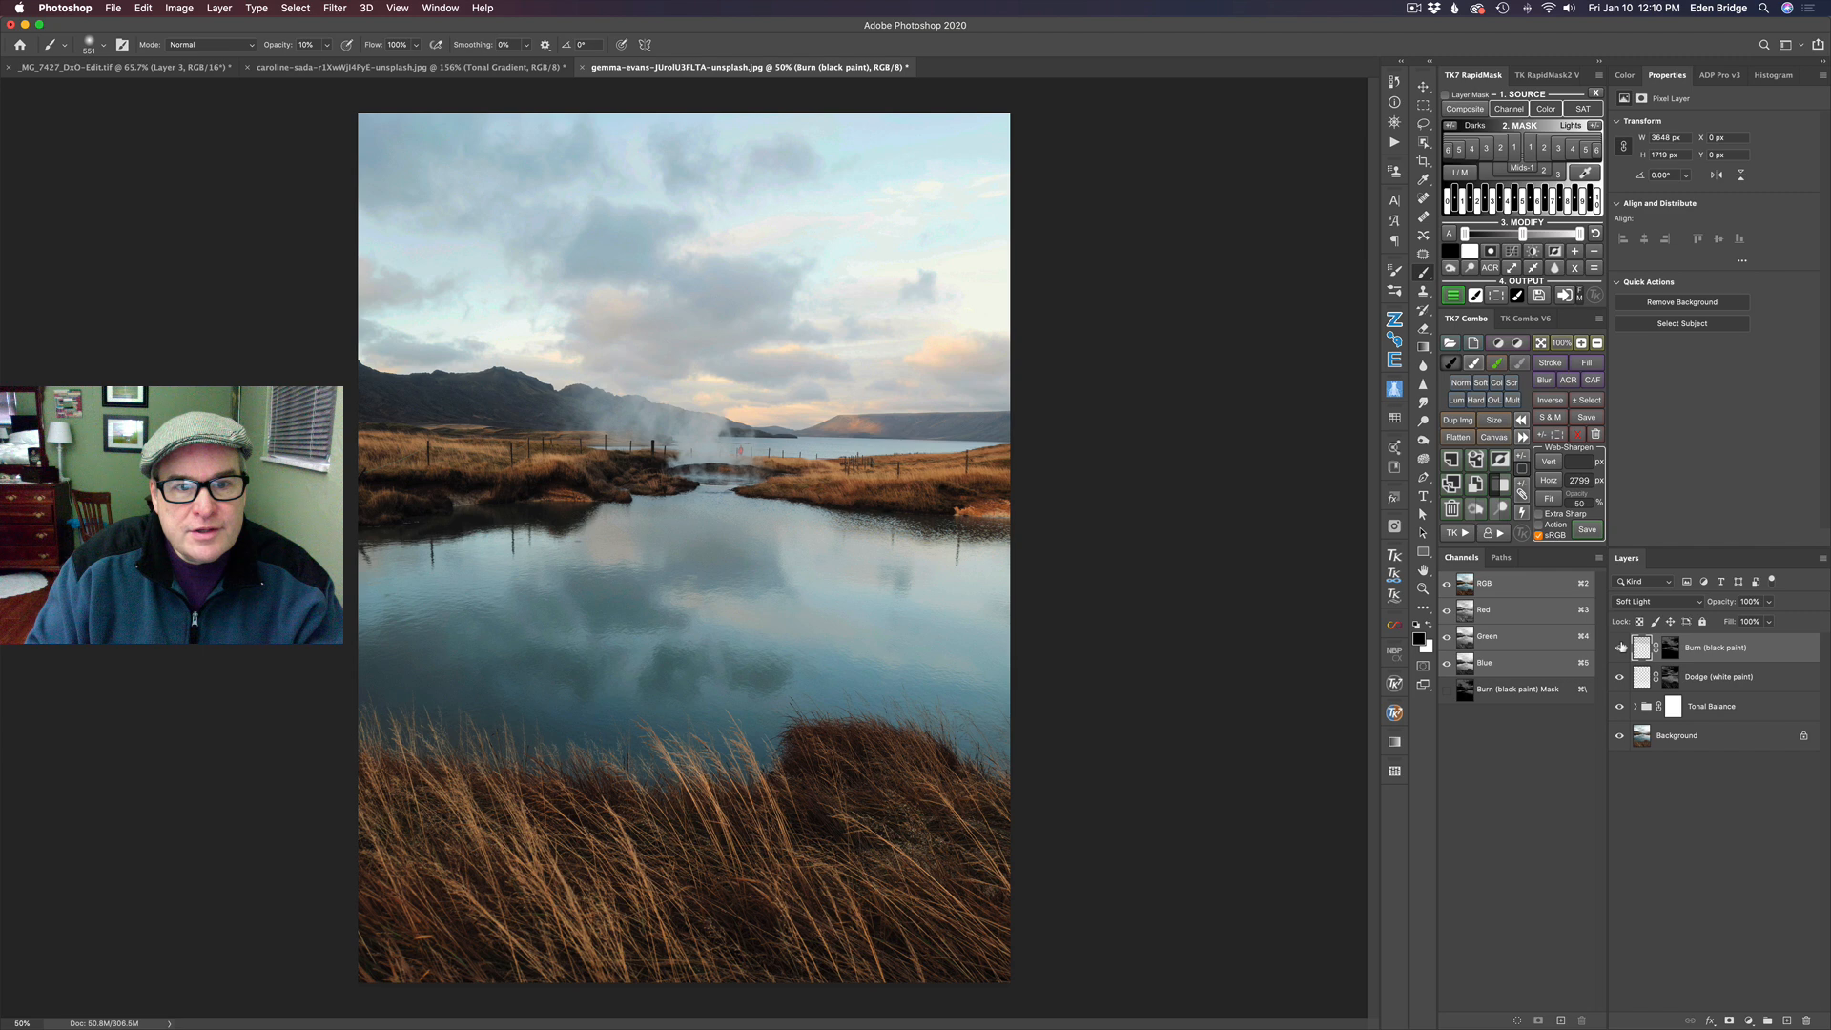
pyautogui.click(1621, 648)
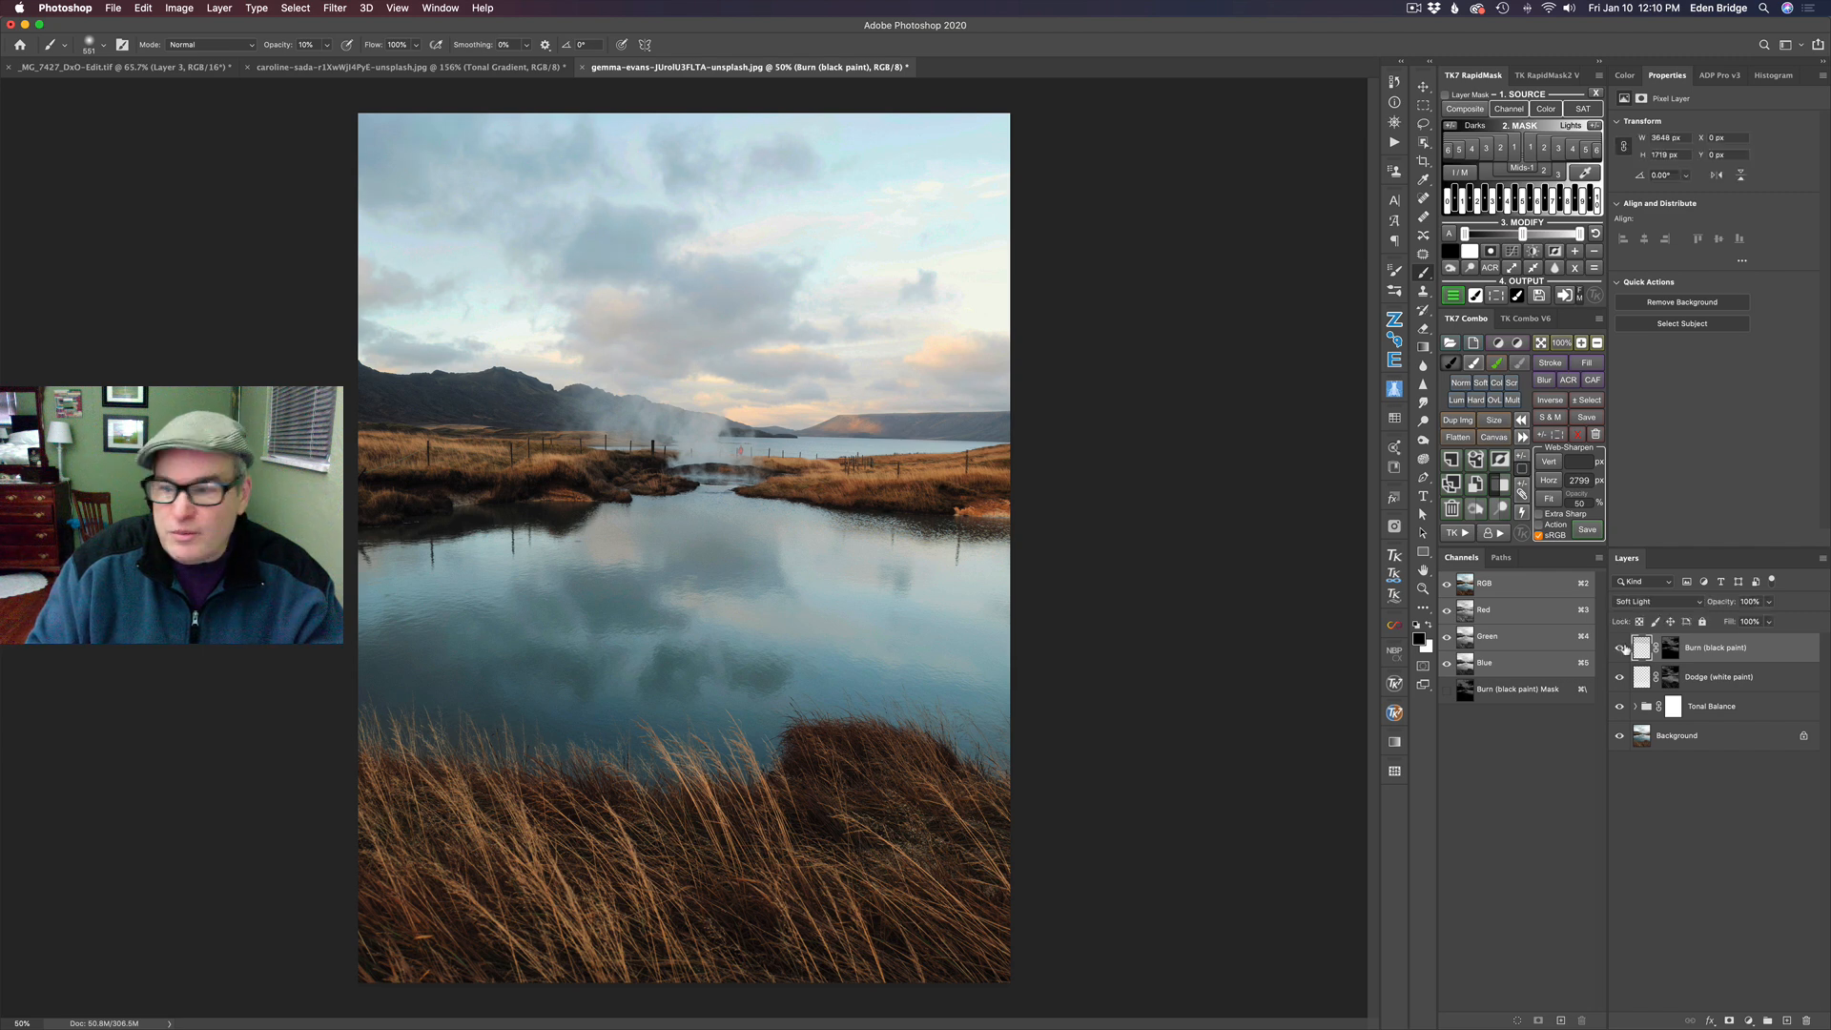
pyautogui.click(1619, 649)
pyautogui.click(1621, 648)
pyautogui.click(1621, 648)
pyautogui.click(1620, 648)
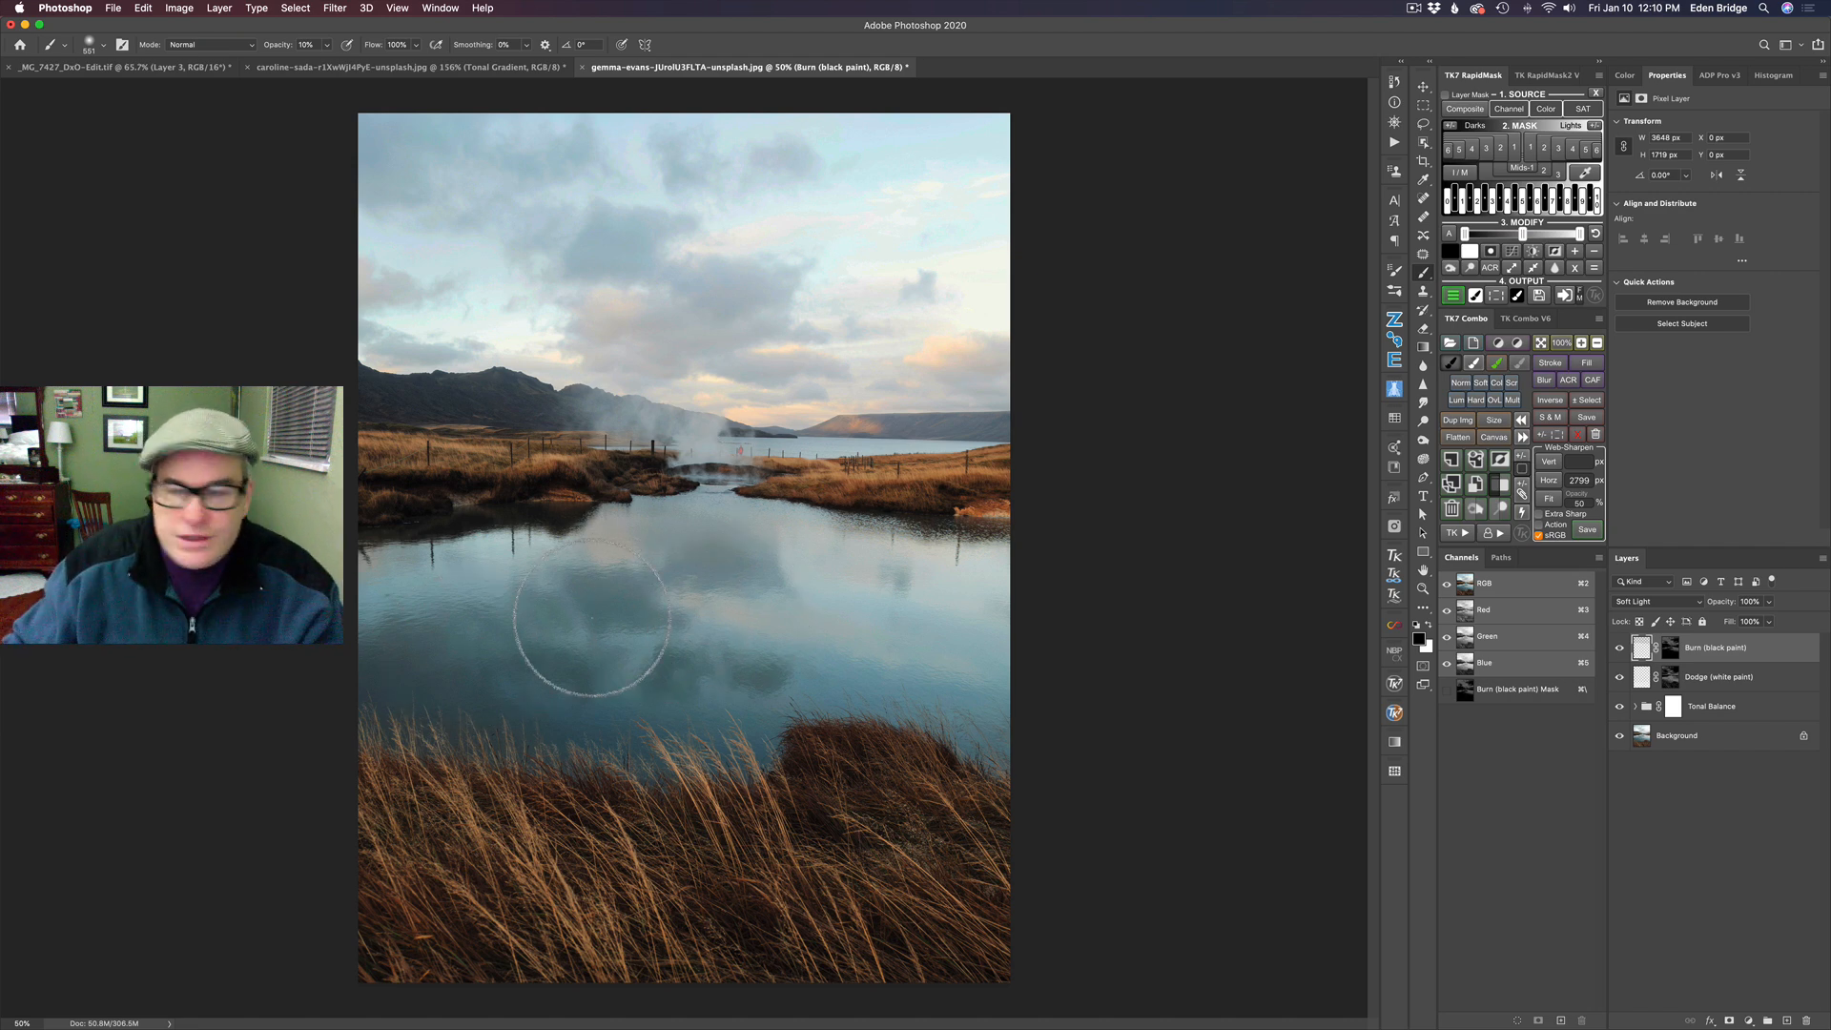
# - Generate a RapidMask from a dark teal tone picked in the pond's cloud reflection, at about RGB 82, 114, 119
pyautogui.click(1589, 172)
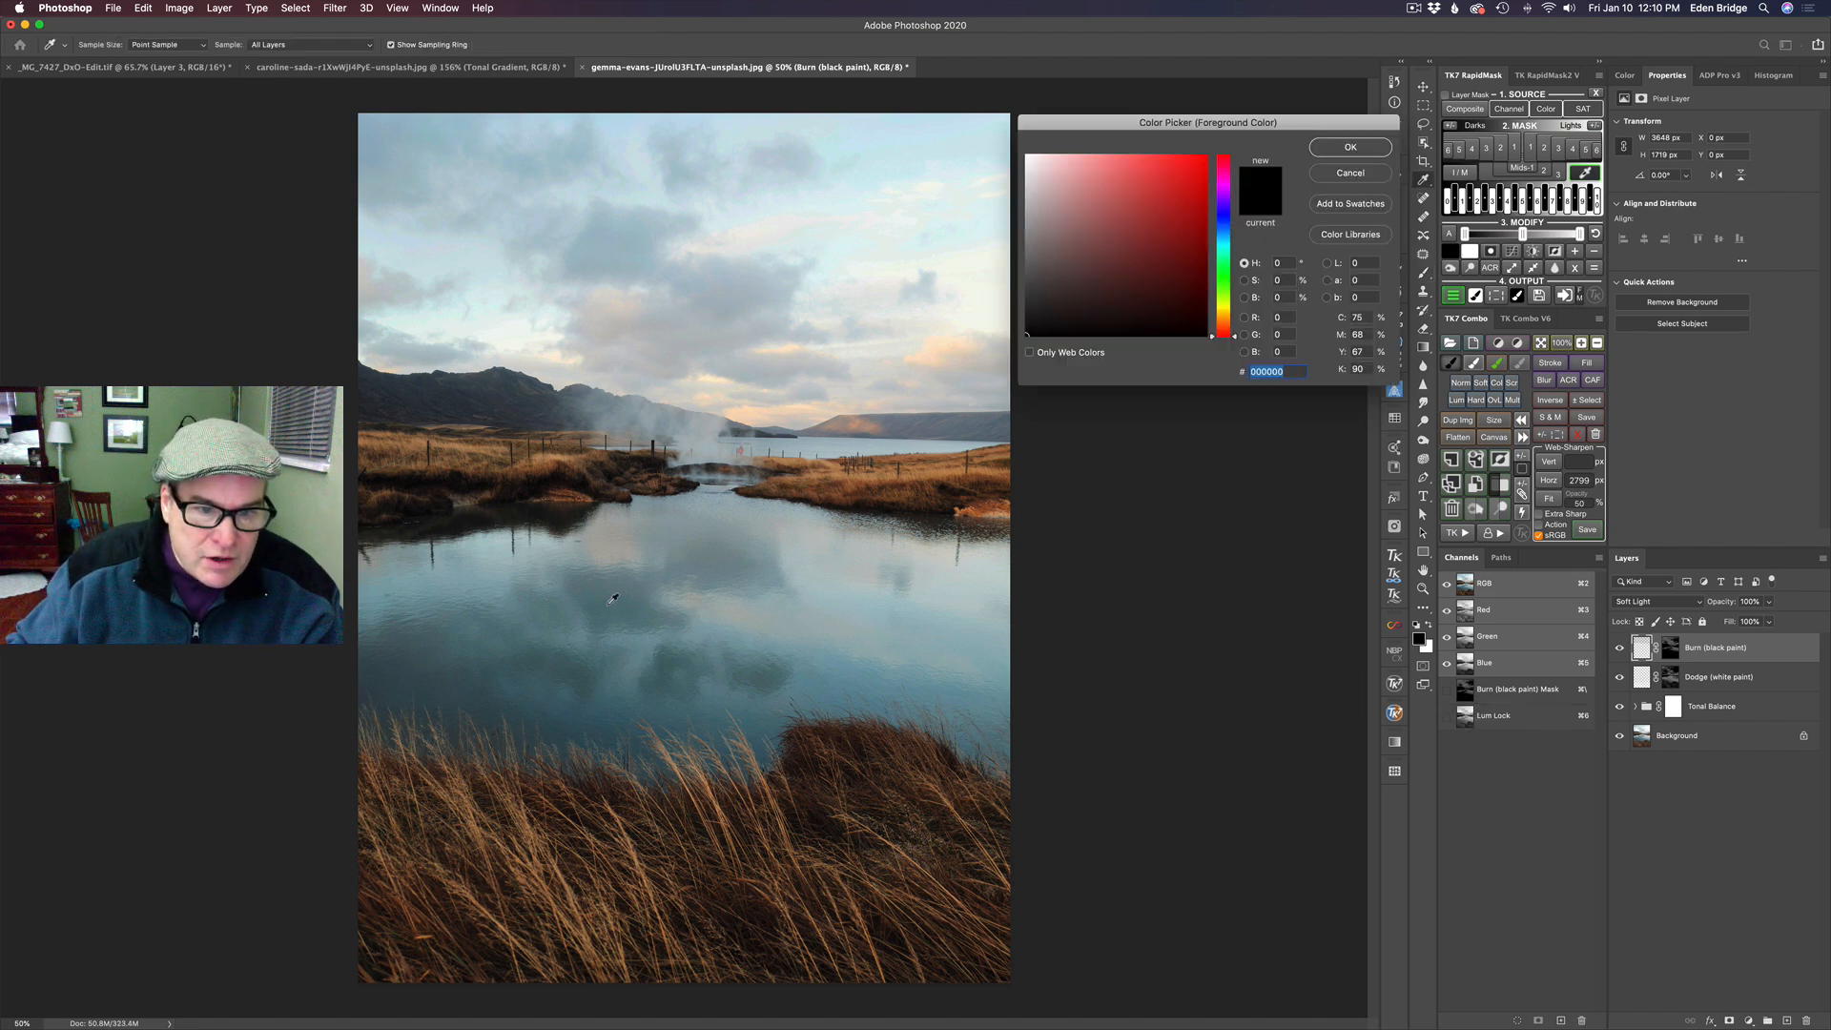
pyautogui.click(613, 598)
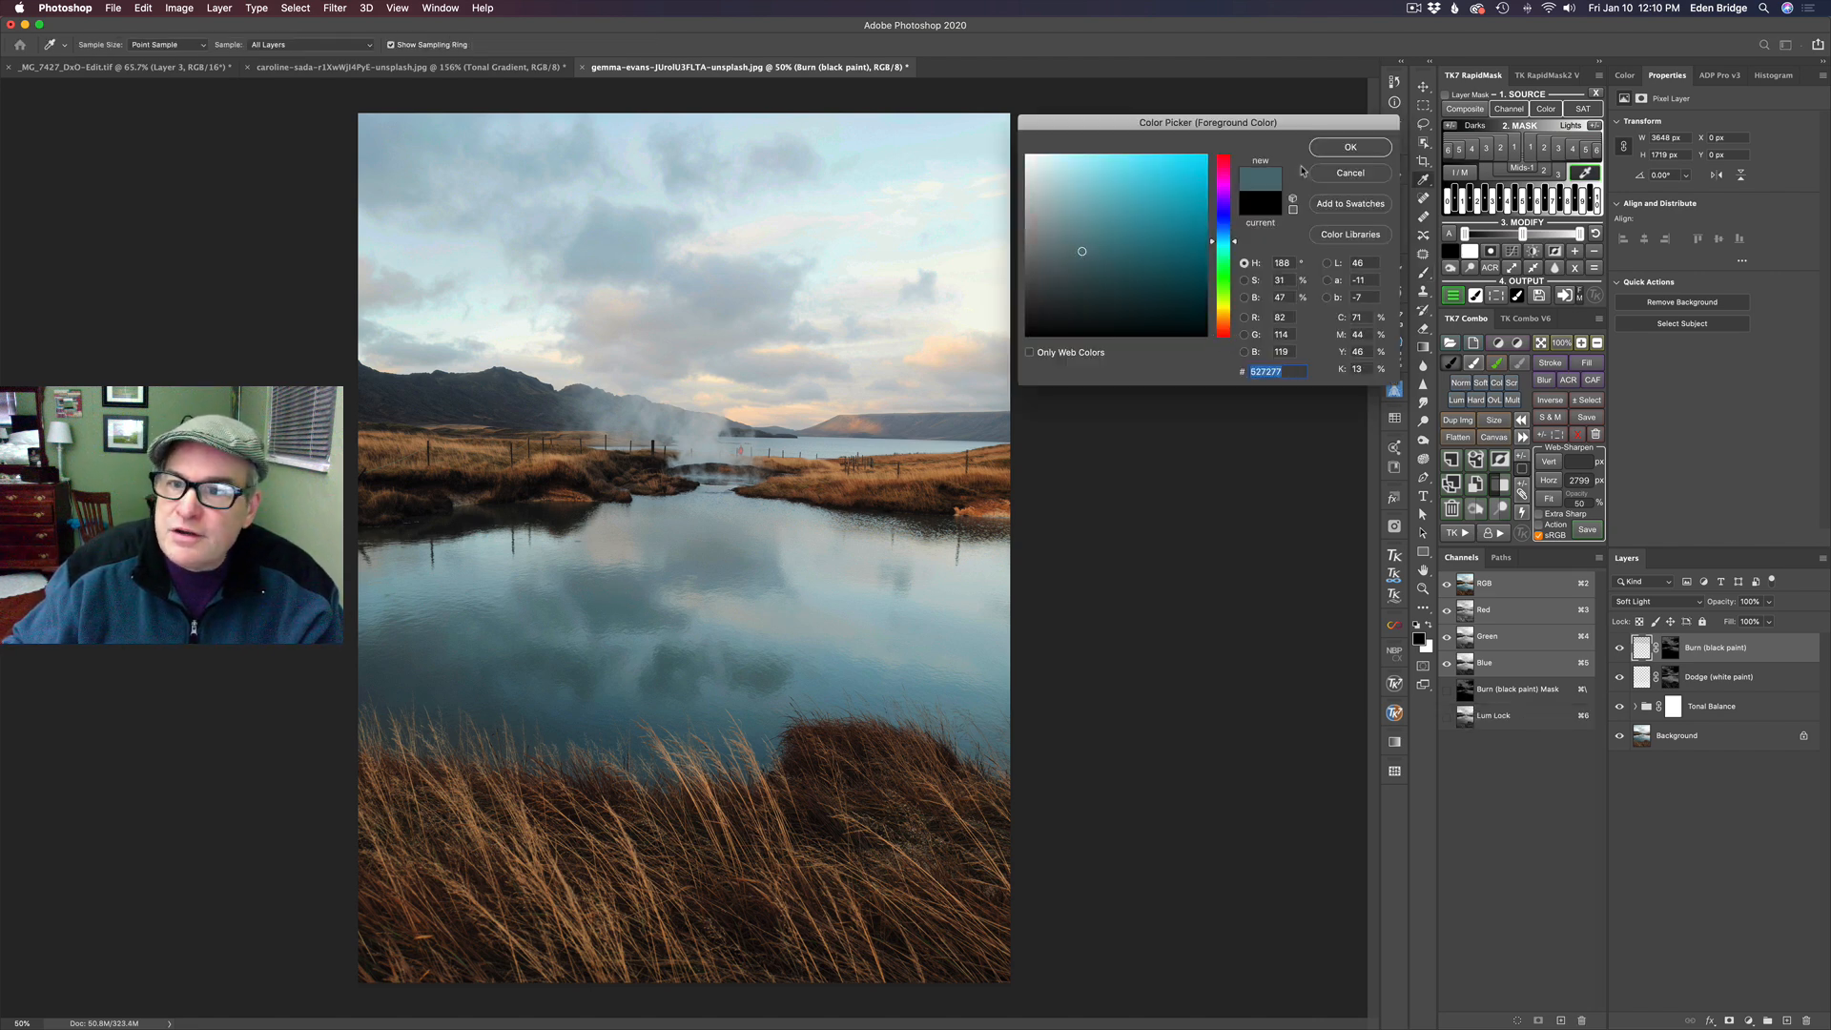
pyautogui.click(1375, 149)
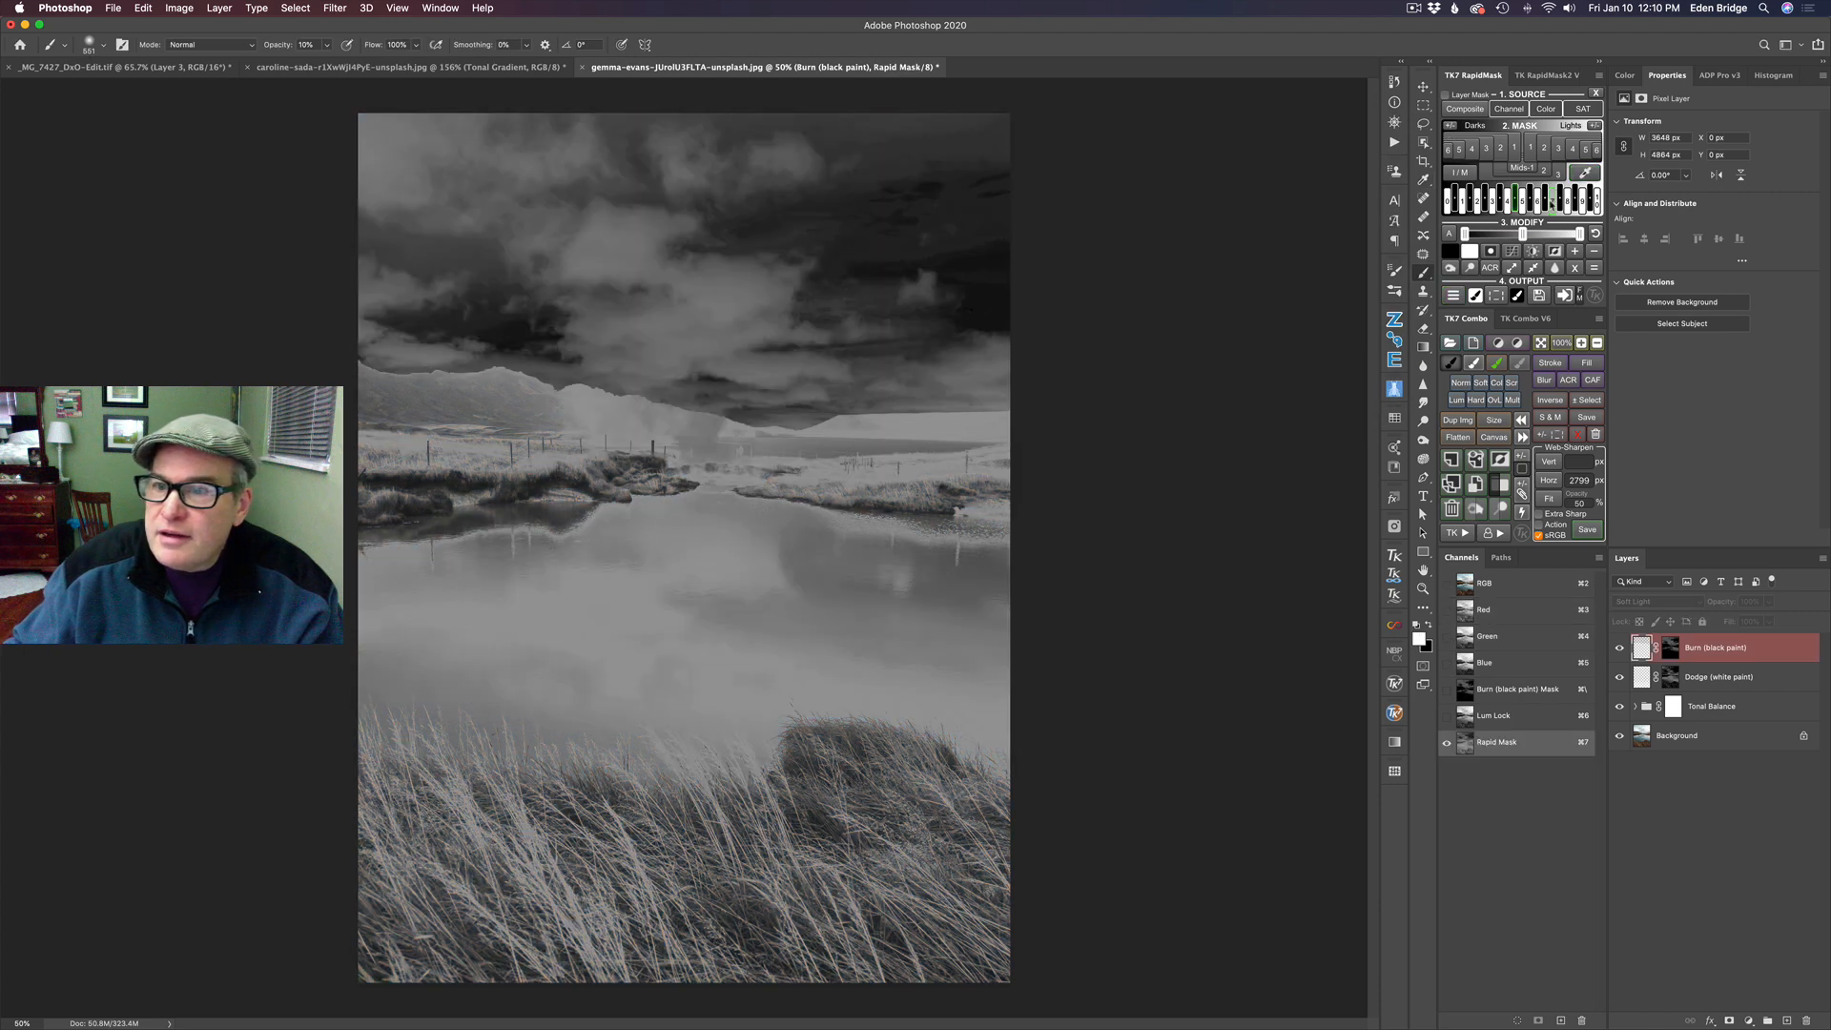
# - Tighten the pond mask's levels to isolate the reflections and output it as a second Burn layer
pyautogui.moveTo(1523, 235)
pyautogui.mouseDown()
pyautogui.moveTo(1580, 237)
pyautogui.moveTo(1476, 236)
pyautogui.moveTo(1552, 235)
pyautogui.mouseUp()
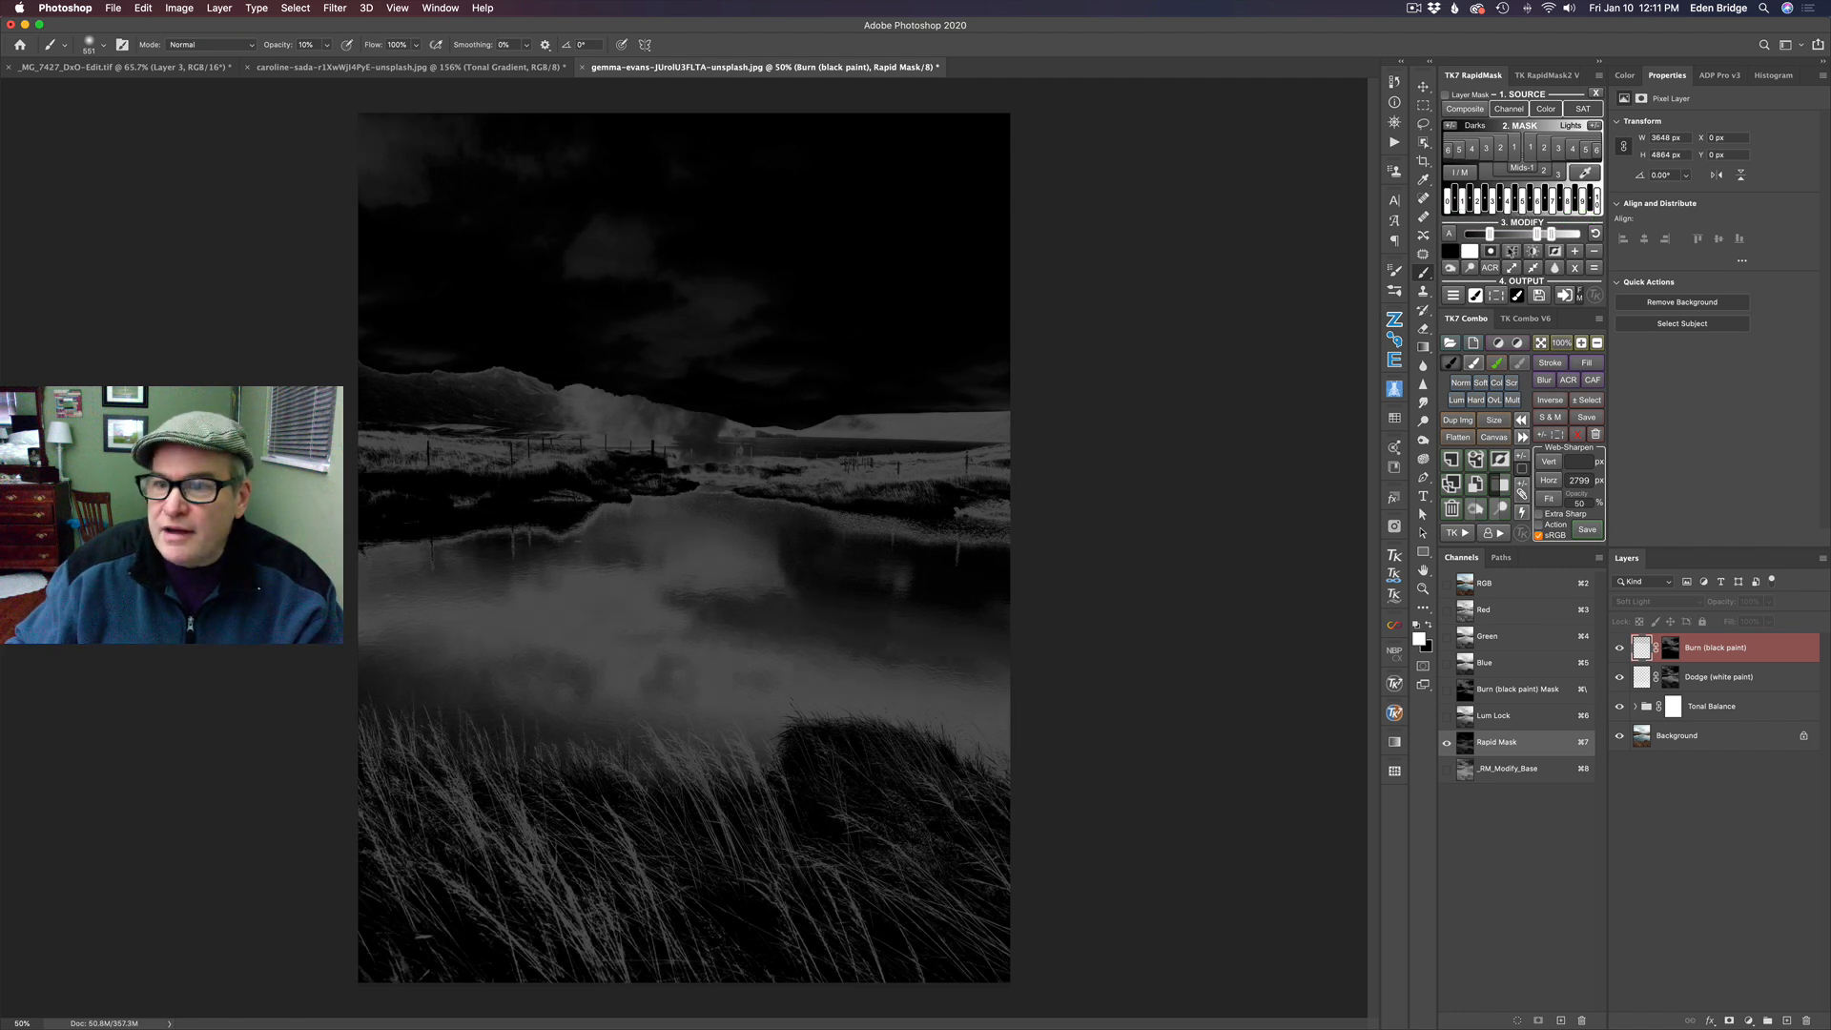
pyautogui.click(1454, 296)
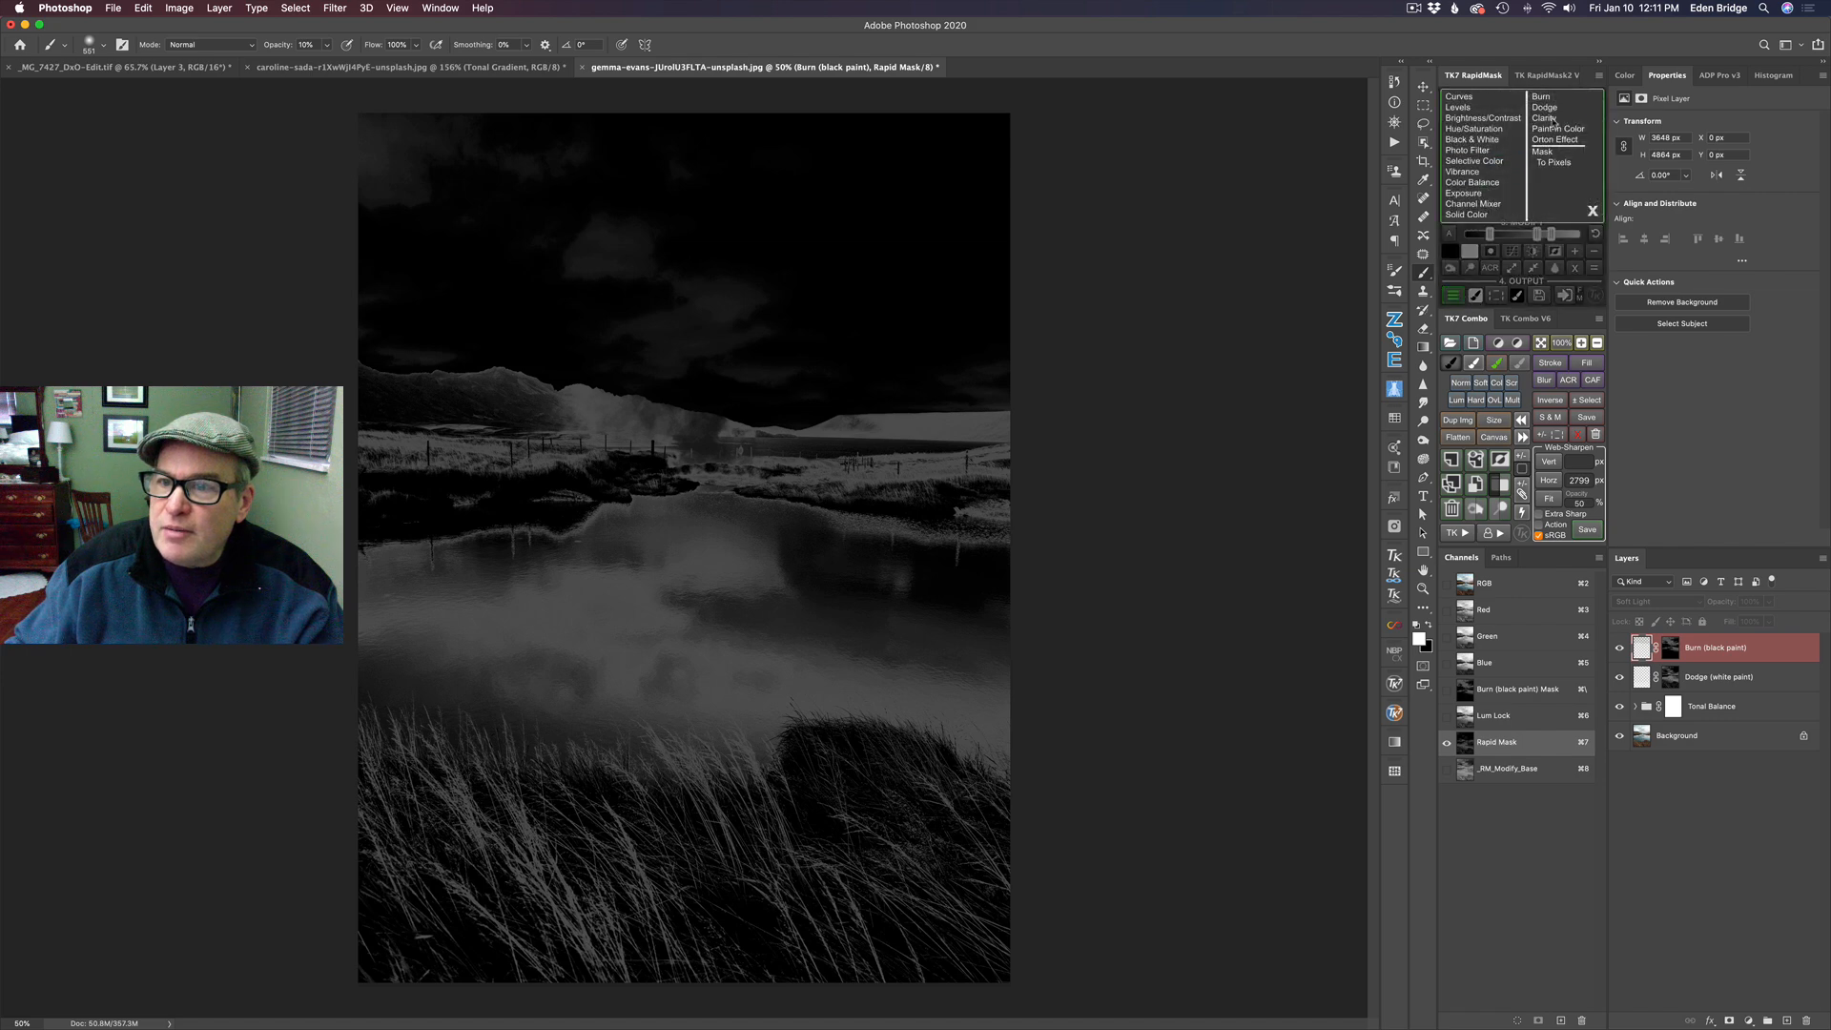
pyautogui.click(1555, 98)
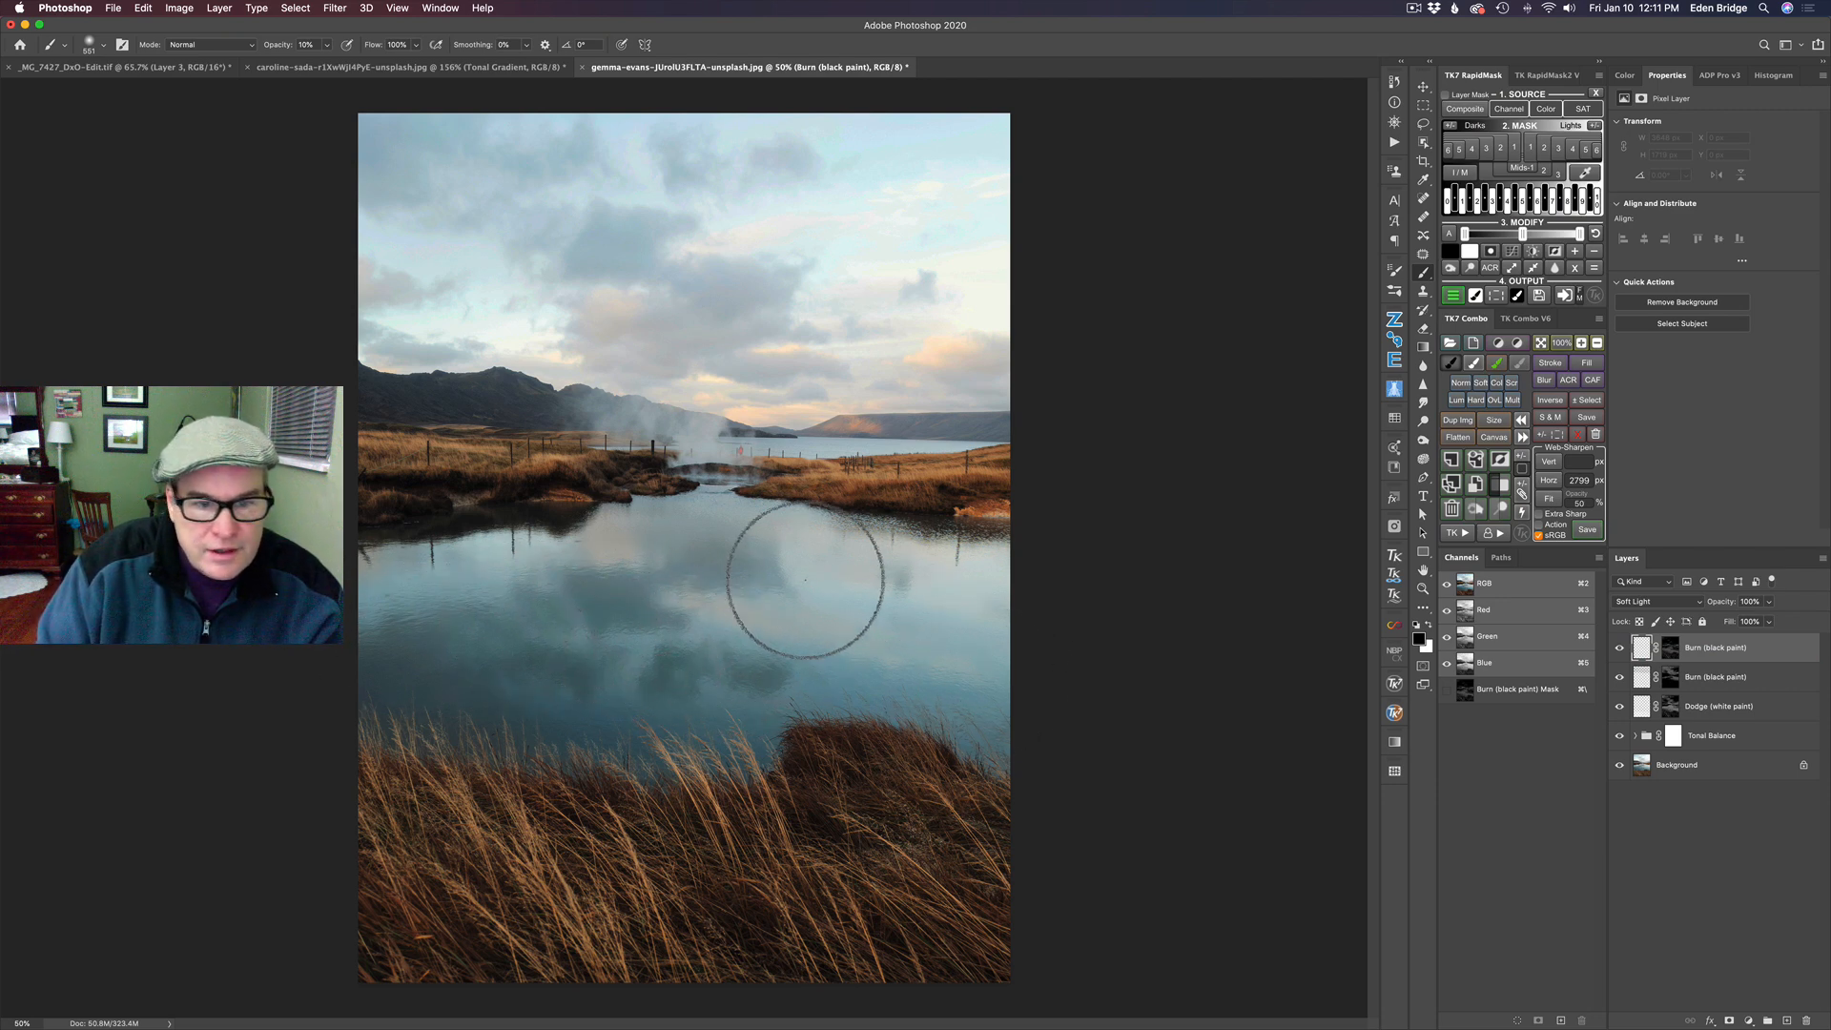
# - Burn the dark cloud reflections across the pond on the new Burn layer and compare the photo with and without it
pyautogui.moveTo(564, 631); pyautogui.dragTo(804, 638)
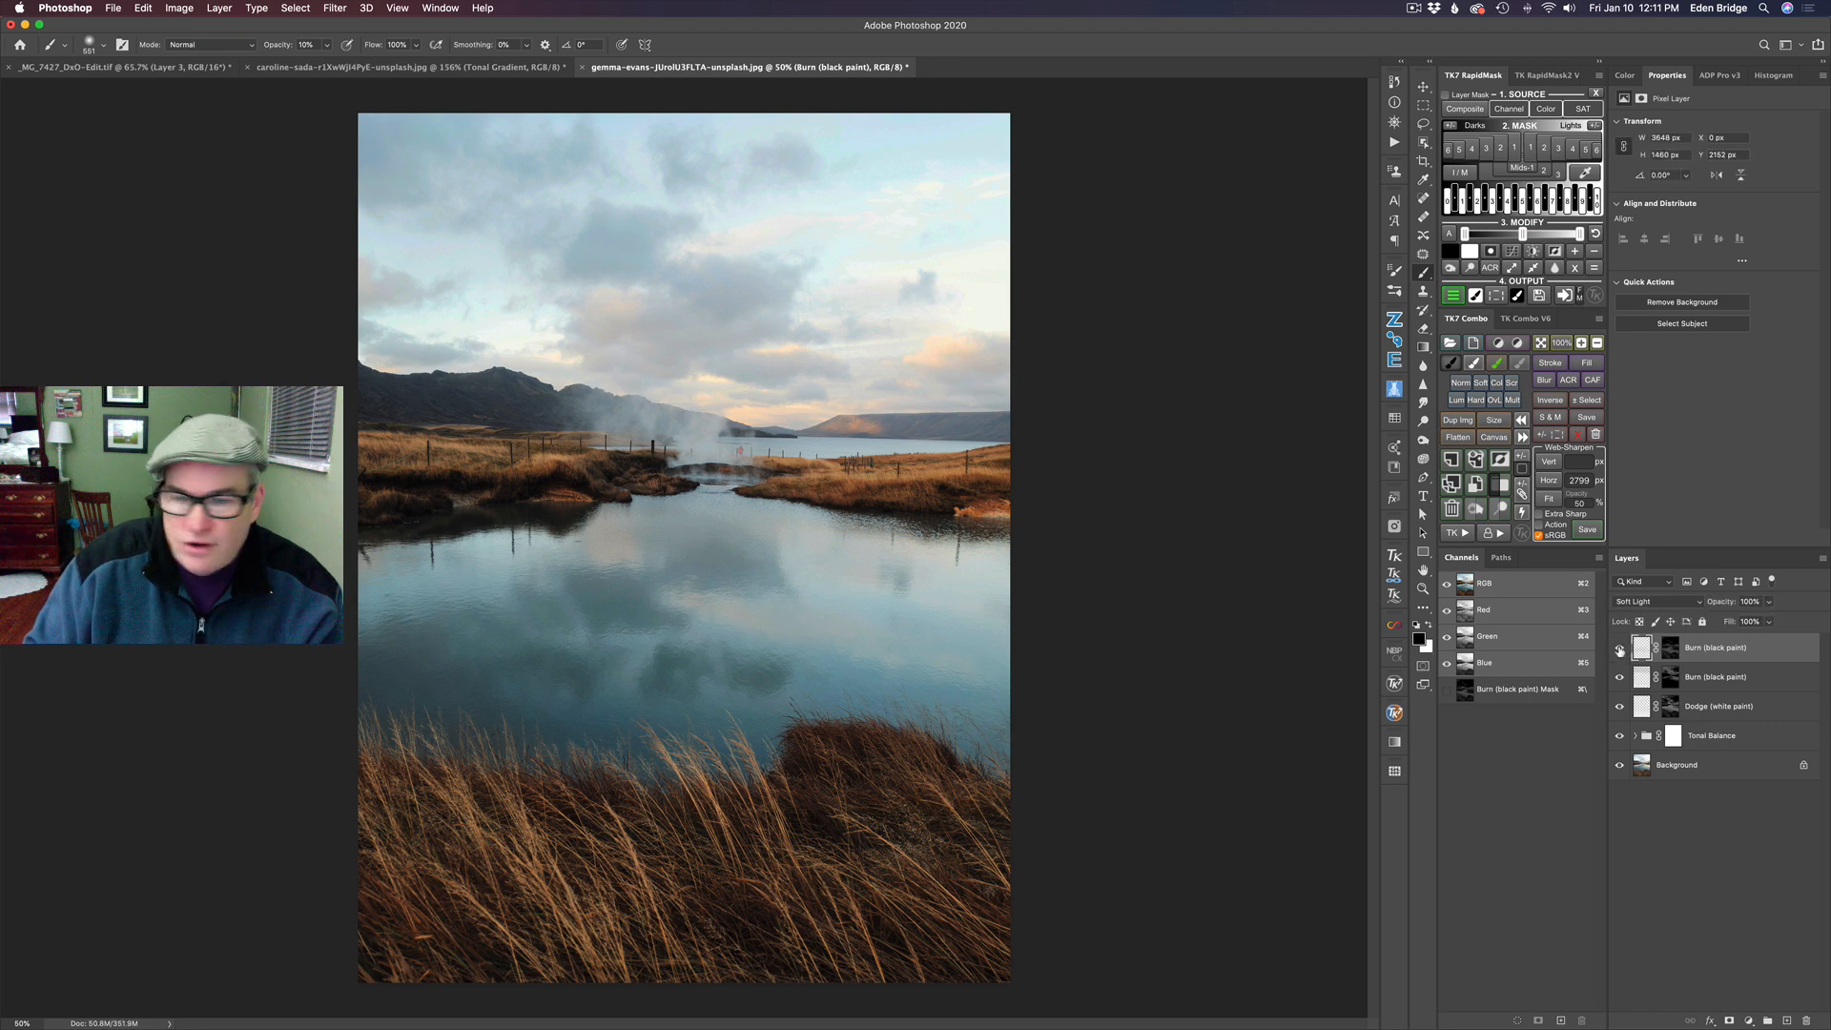
pyautogui.click(1619, 648)
pyautogui.click(1620, 649)
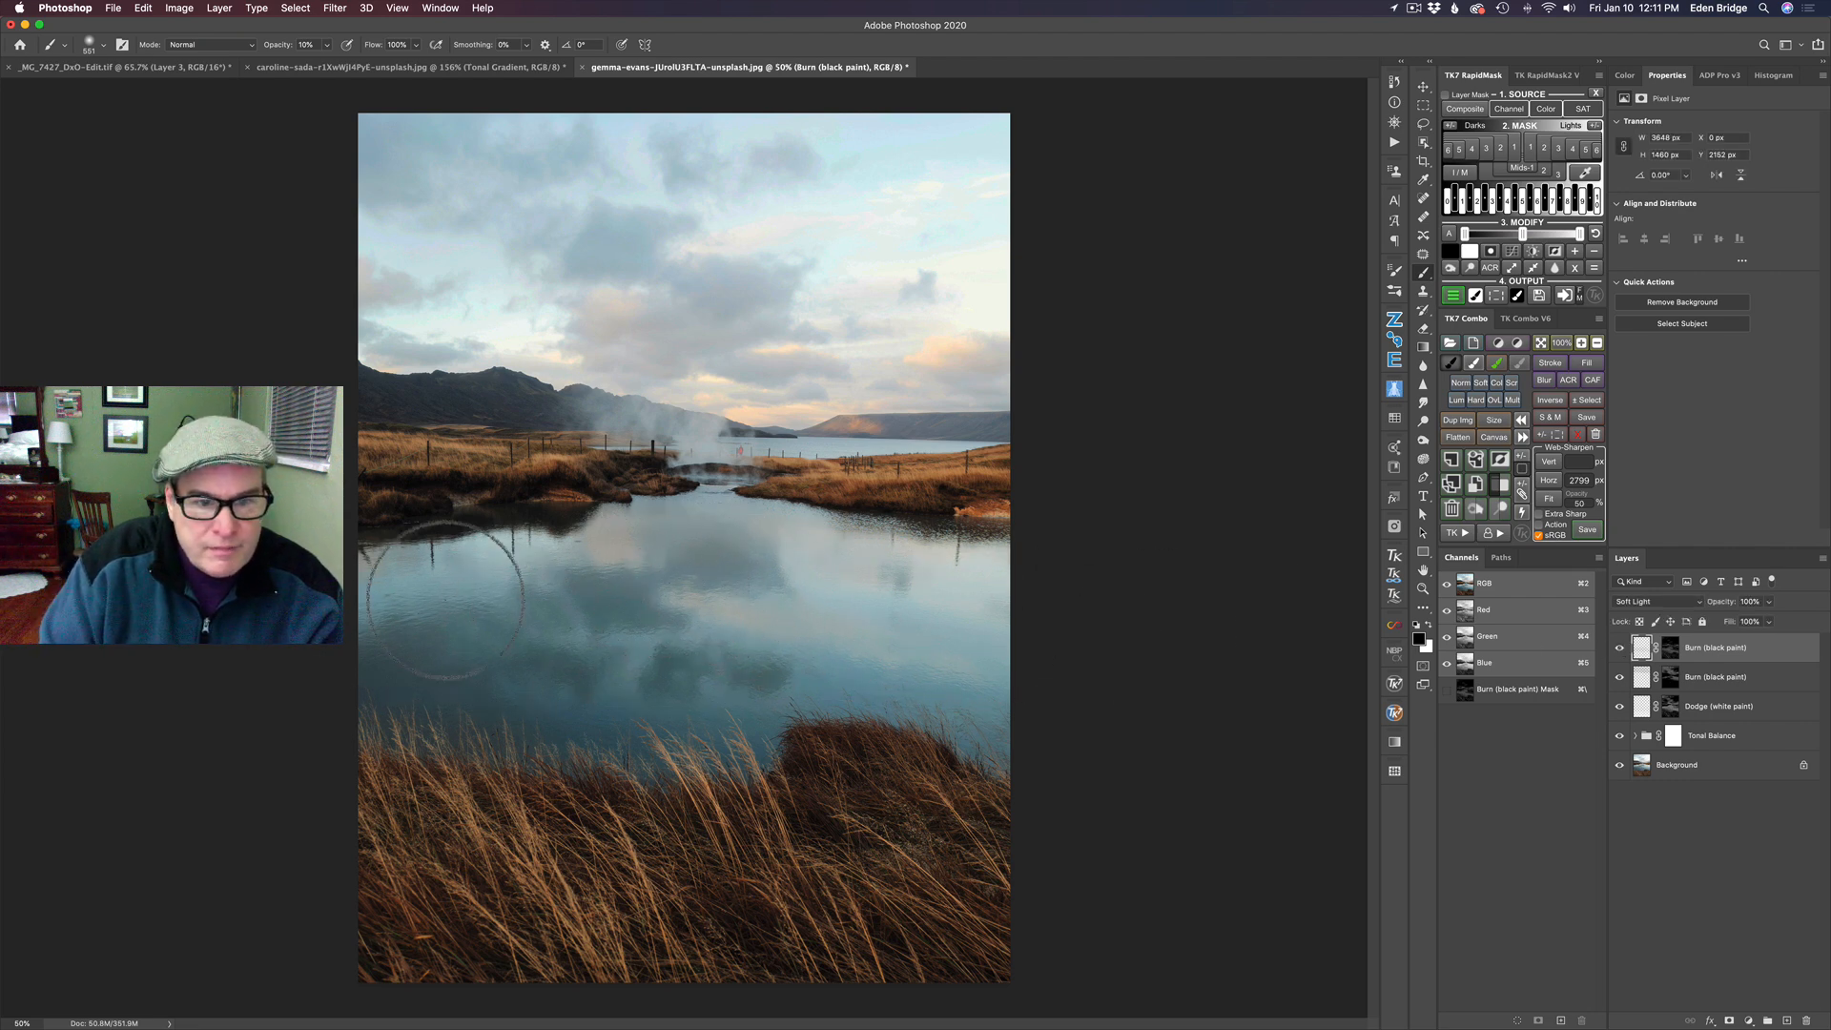
pyautogui.click(1622, 647)
pyautogui.click(1622, 647)
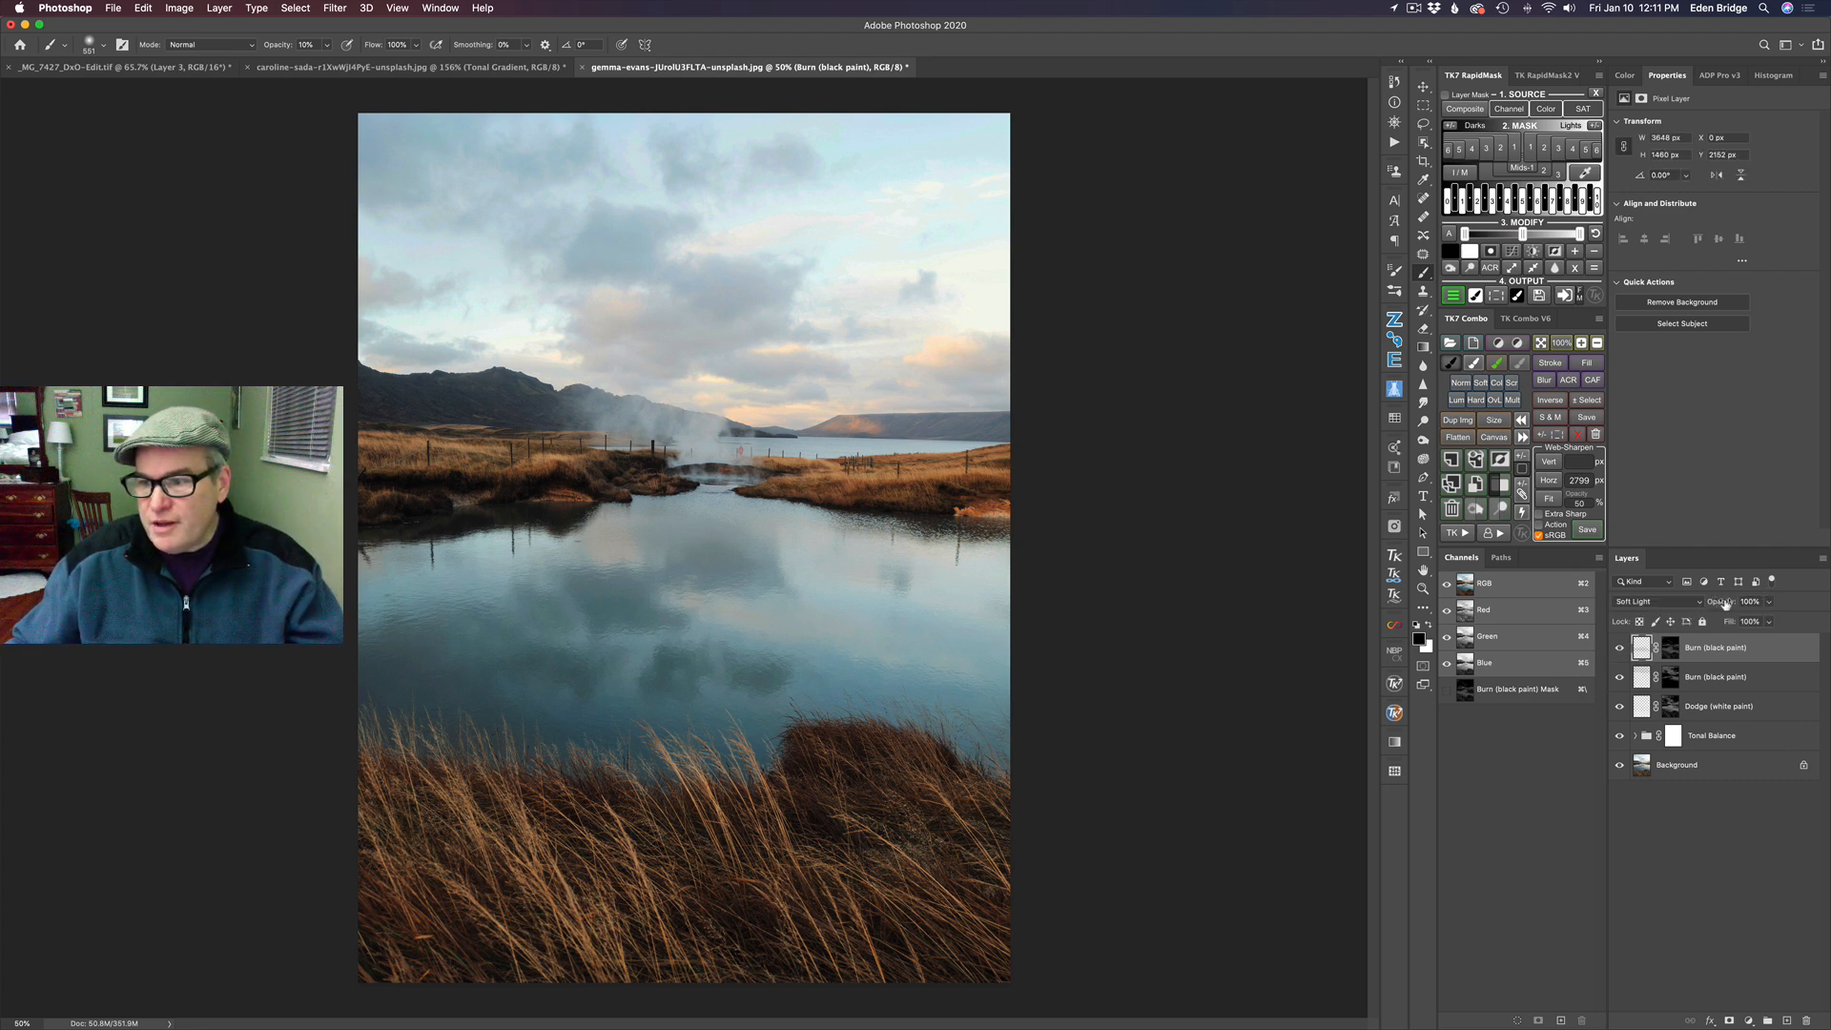
# - Lower the upper Burn layer's opacity to 85% and check its effect on the pond
pyautogui.moveTo(1722, 605); pyautogui.dragTo(1295, 603)
pyautogui.click(1619, 649)
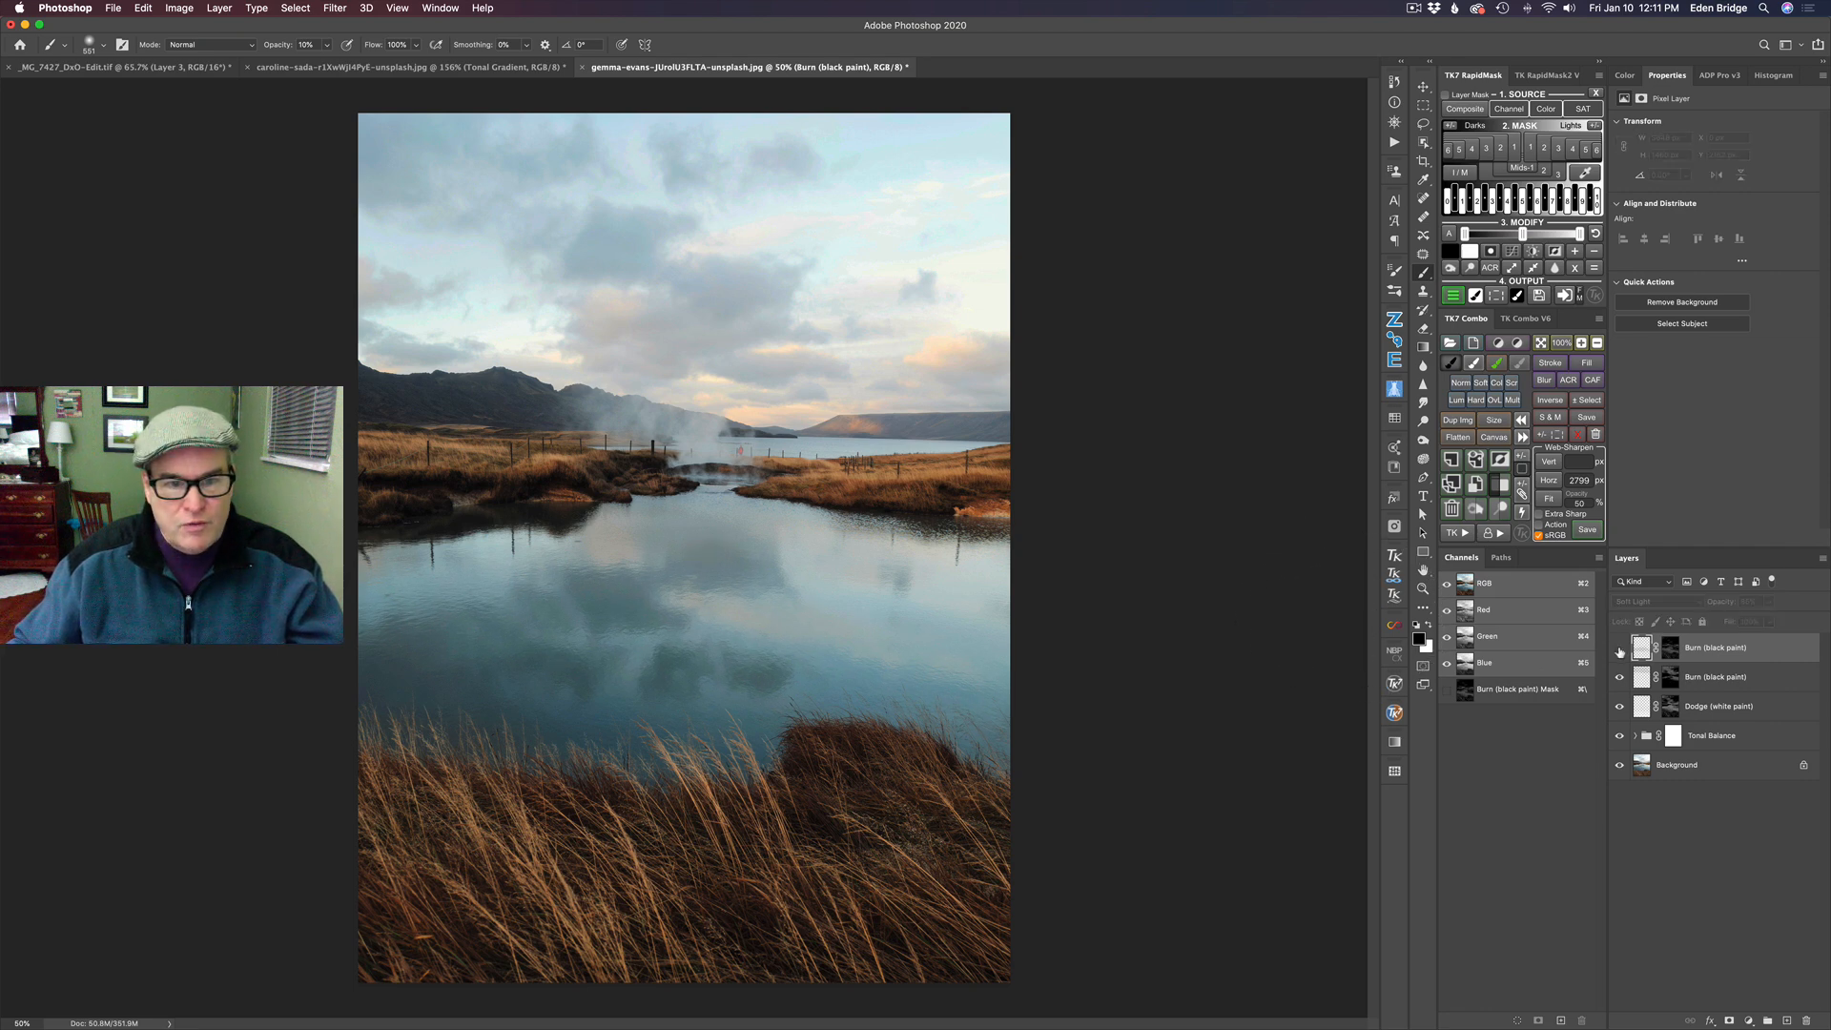
pyautogui.click(1619, 649)
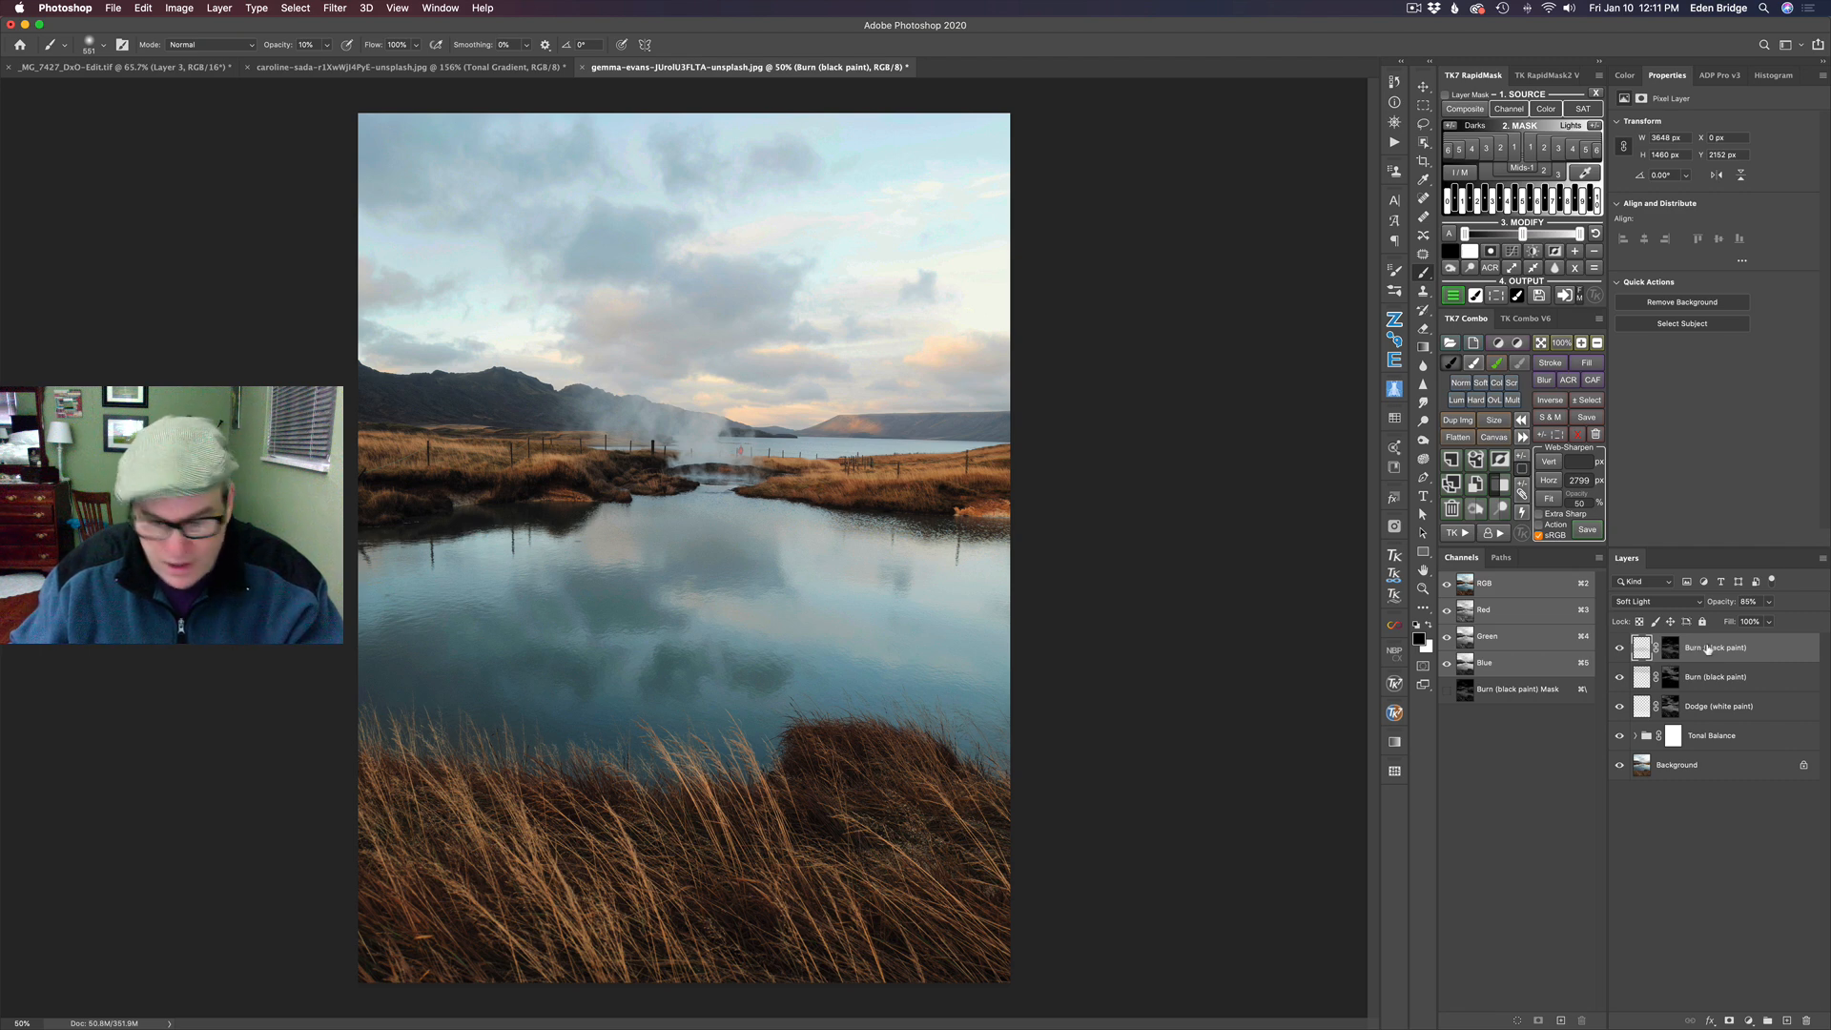
# - Group the two Burn layers and the Dodge layer with a white group mask and name the group "Dodge and Burn"
pyautogui.keyDown('shift'); pyautogui.click(1776, 711); pyautogui.keyUp('shift')
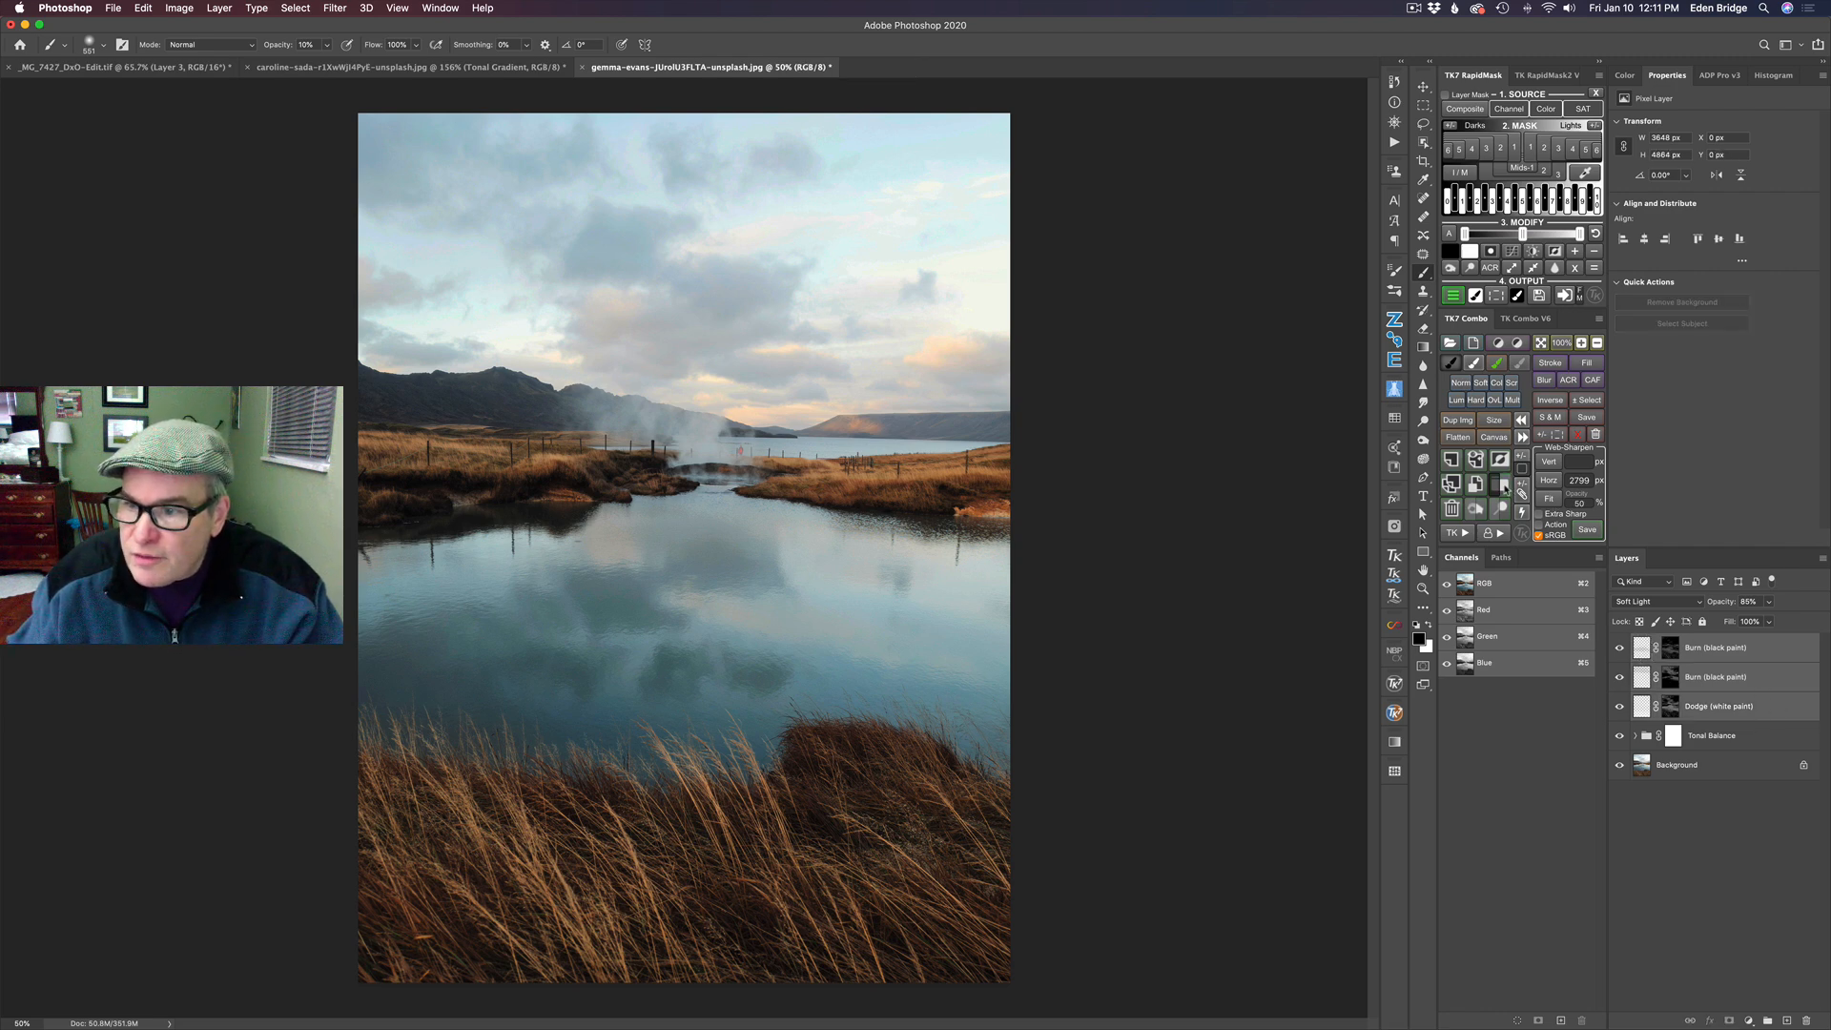
pyautogui.click(1504, 486)
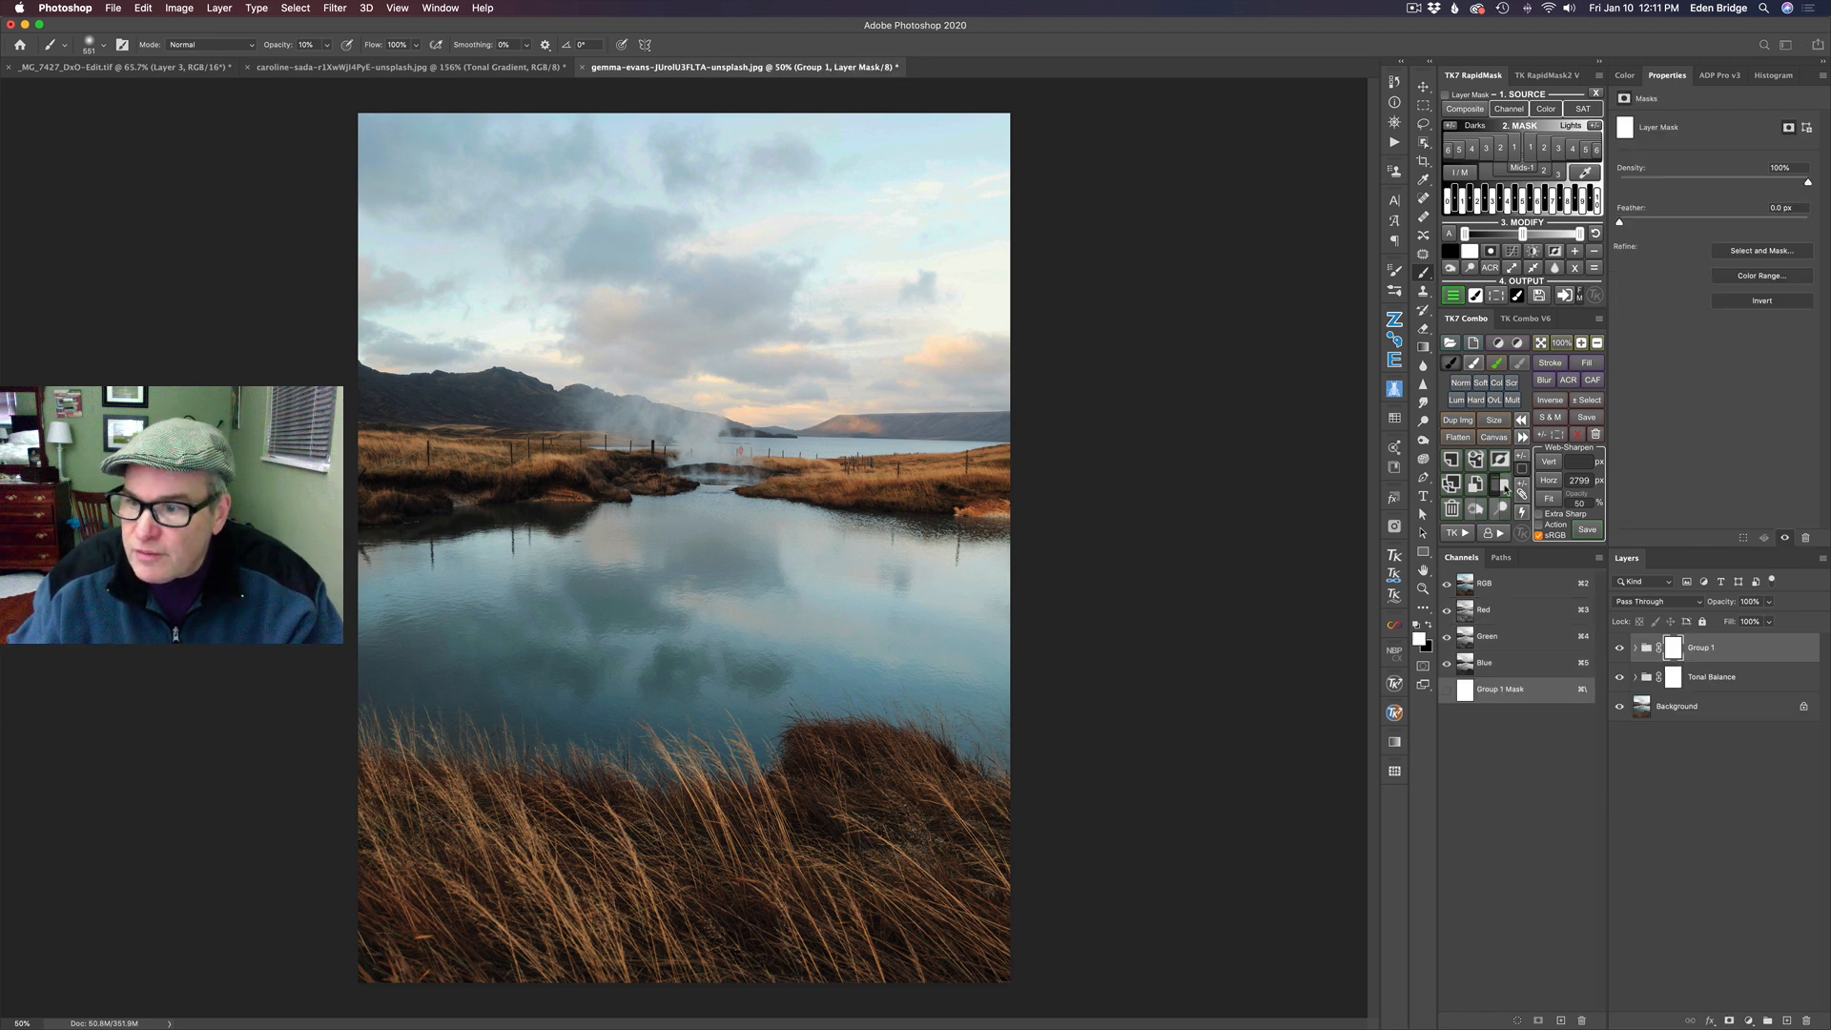
pyautogui.doubleClick(1702, 647)
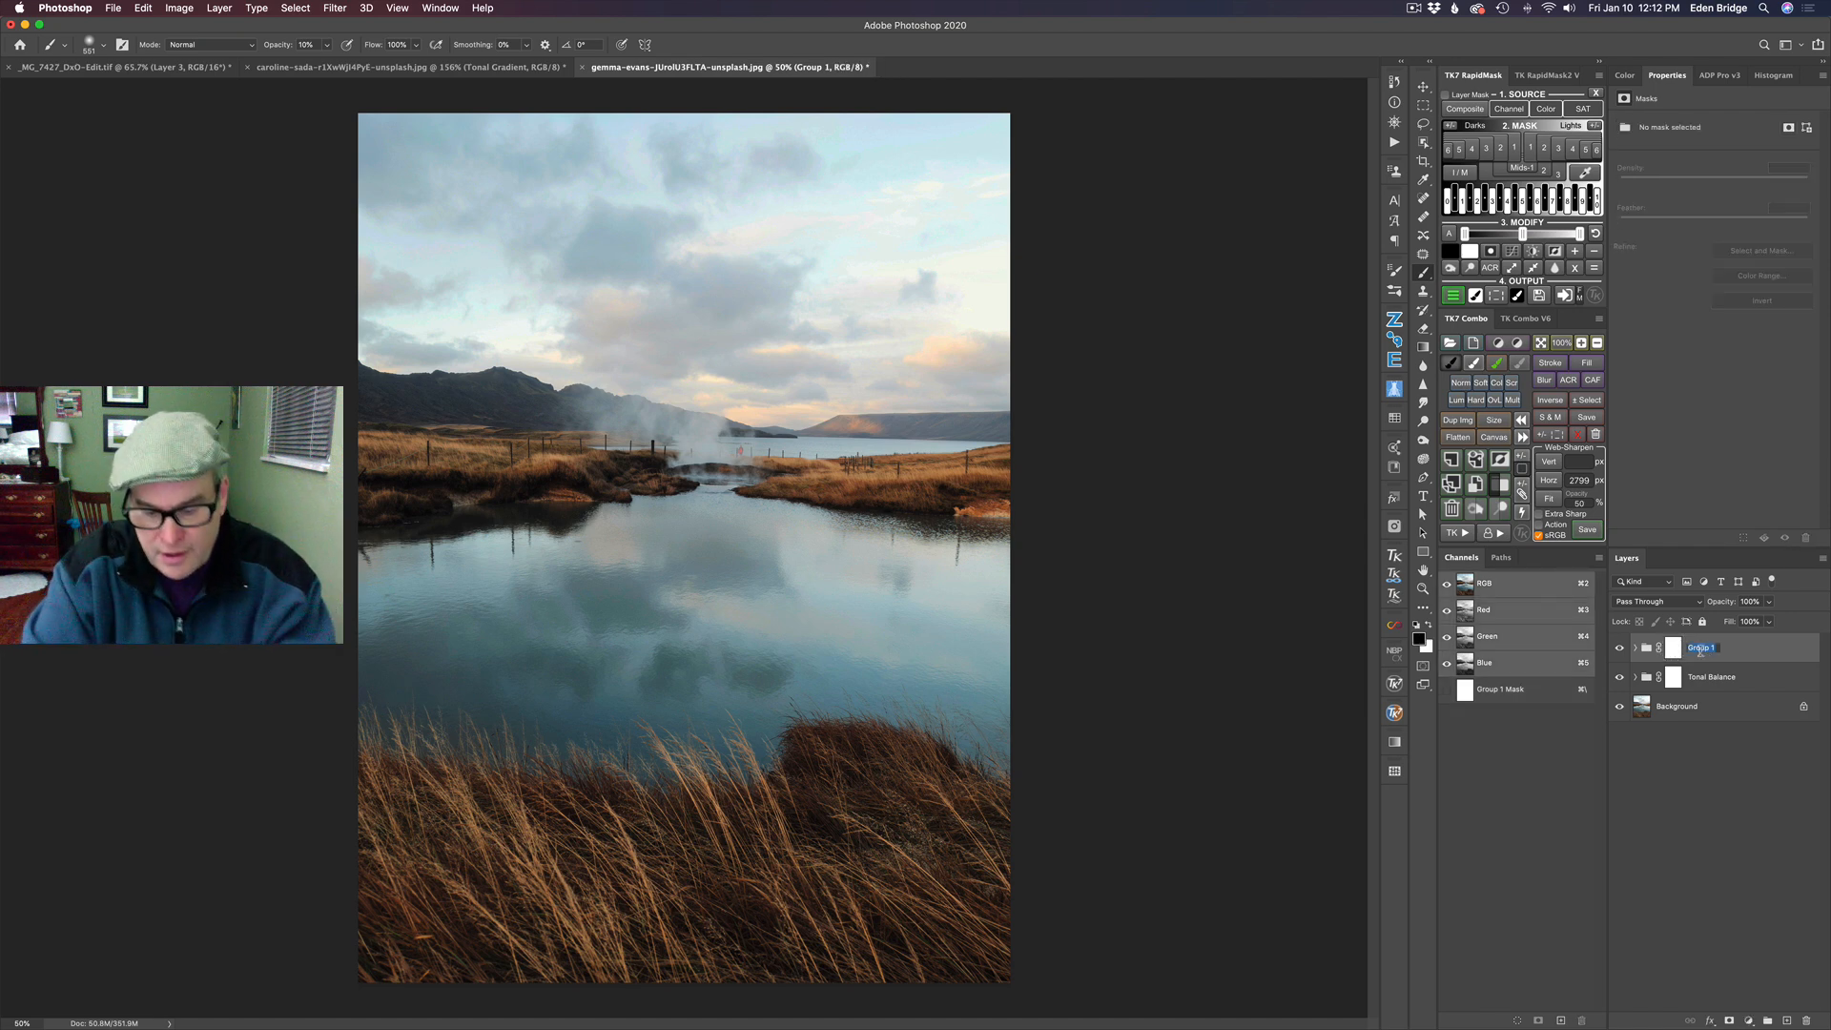
pyautogui.write('Dodg')
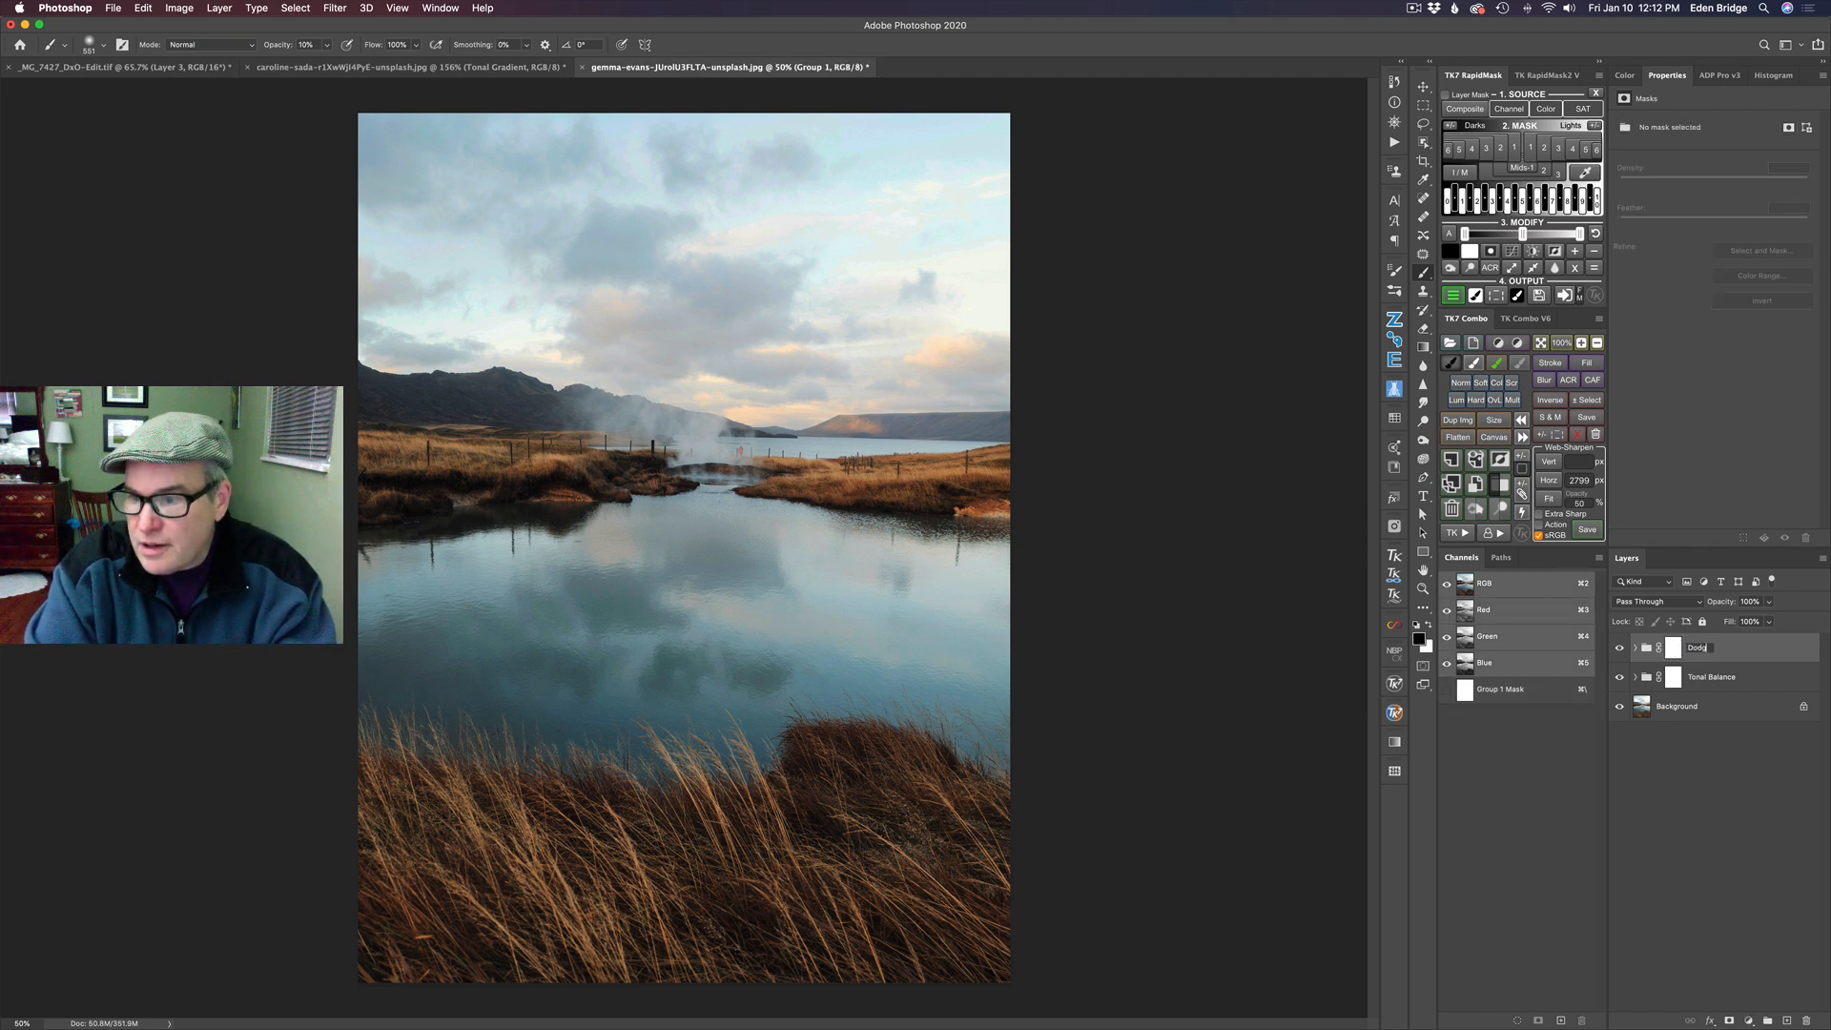
pyautogui.write('e and Burn')
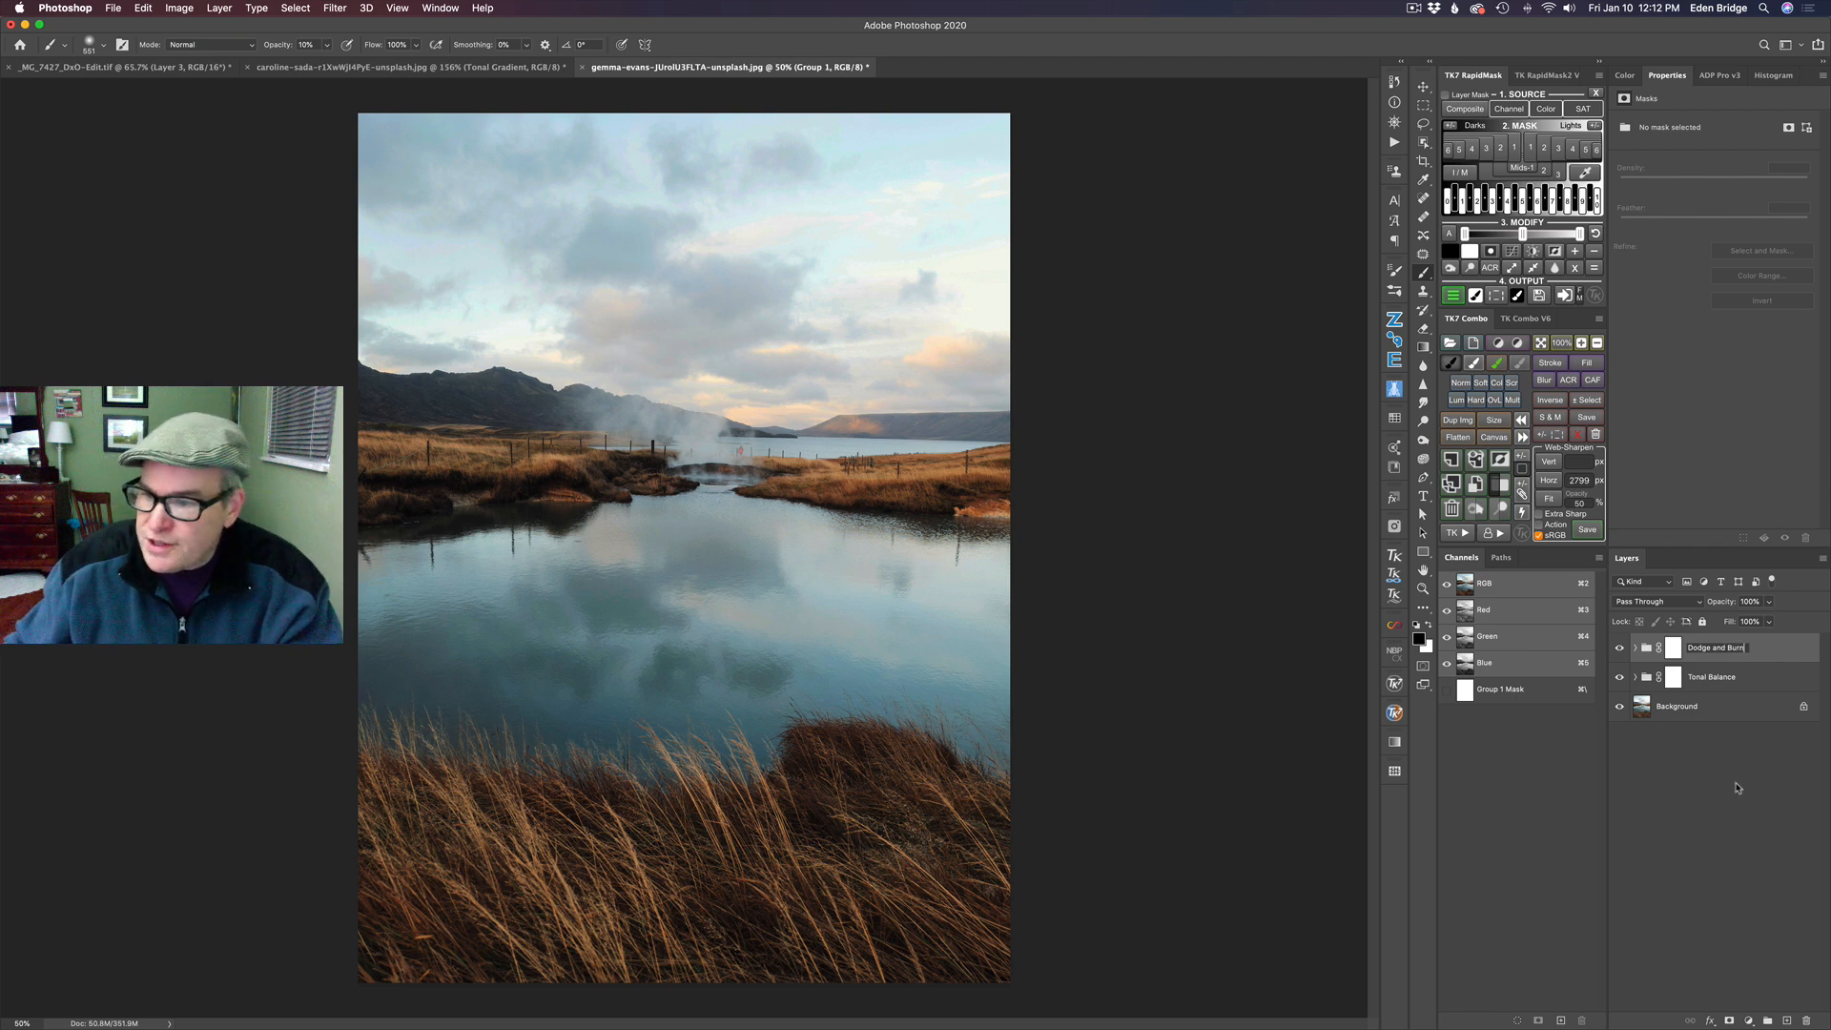
pyautogui.press('Return')
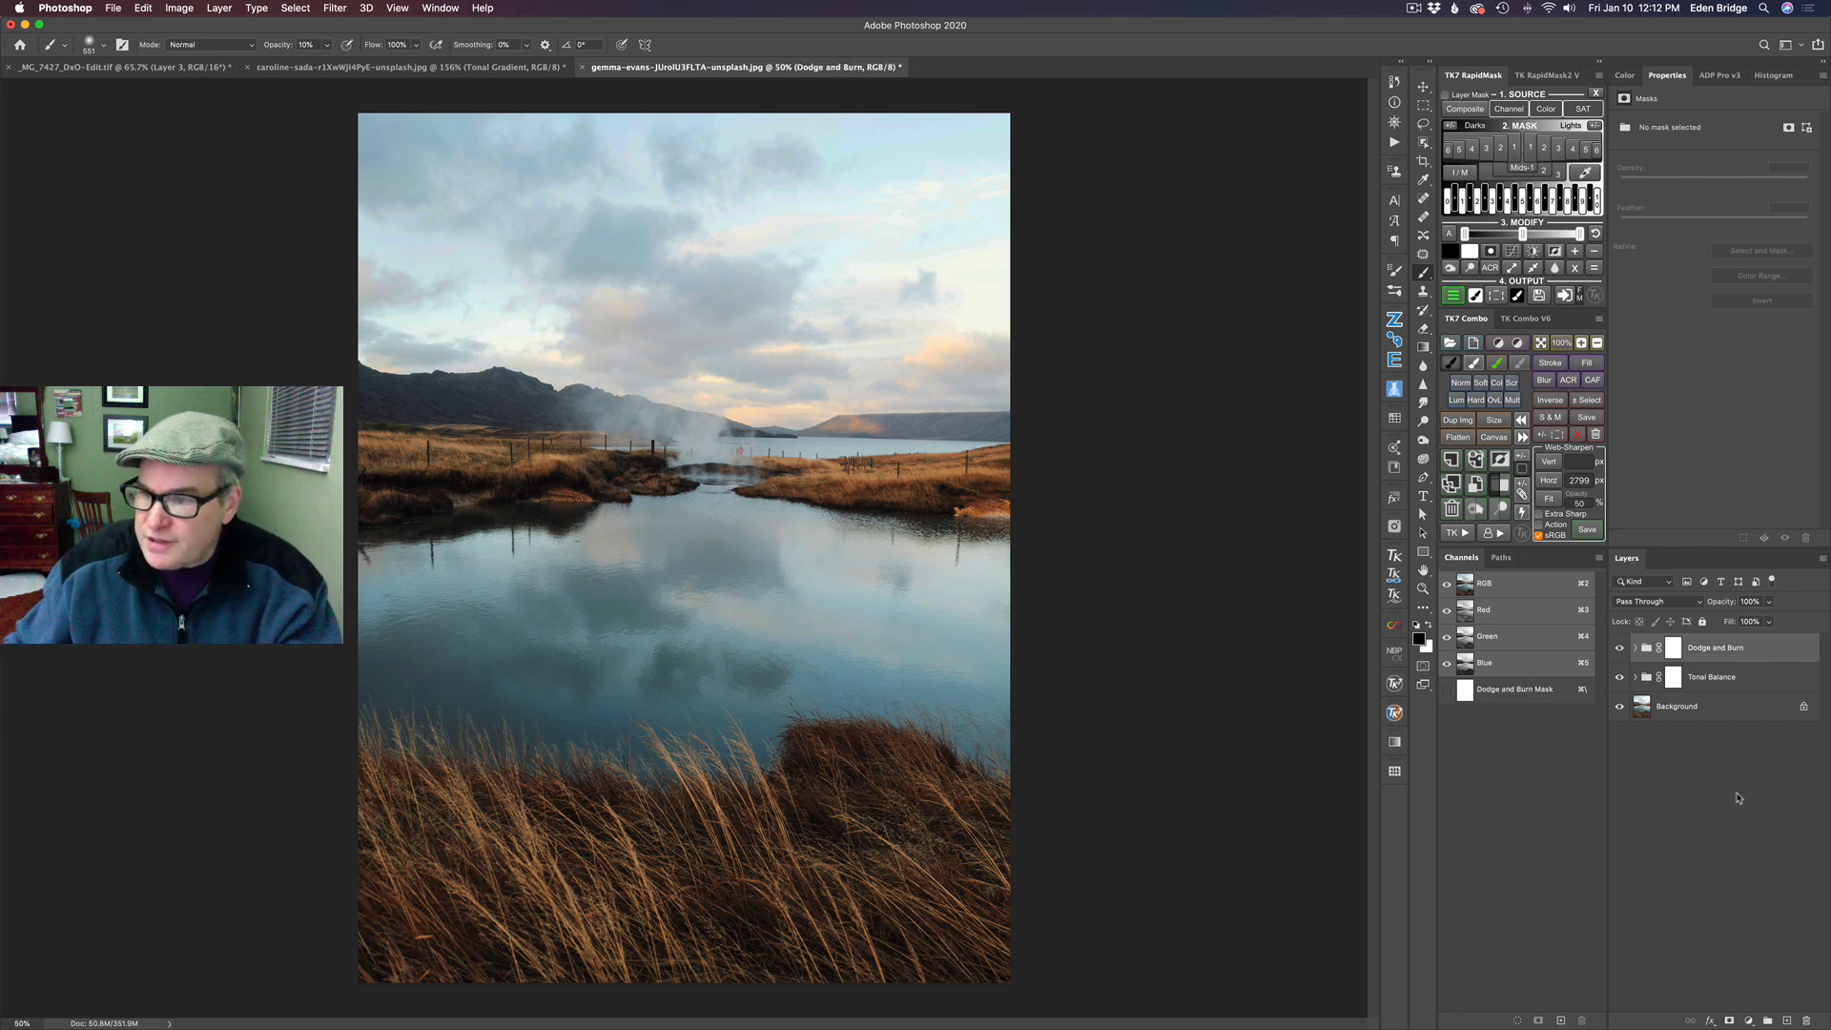
# - Compare the photo with and without the Dodge and Burn group, the Tonal Balance group, and both together
pyautogui.click(1620, 649)
pyautogui.click(1620, 649)
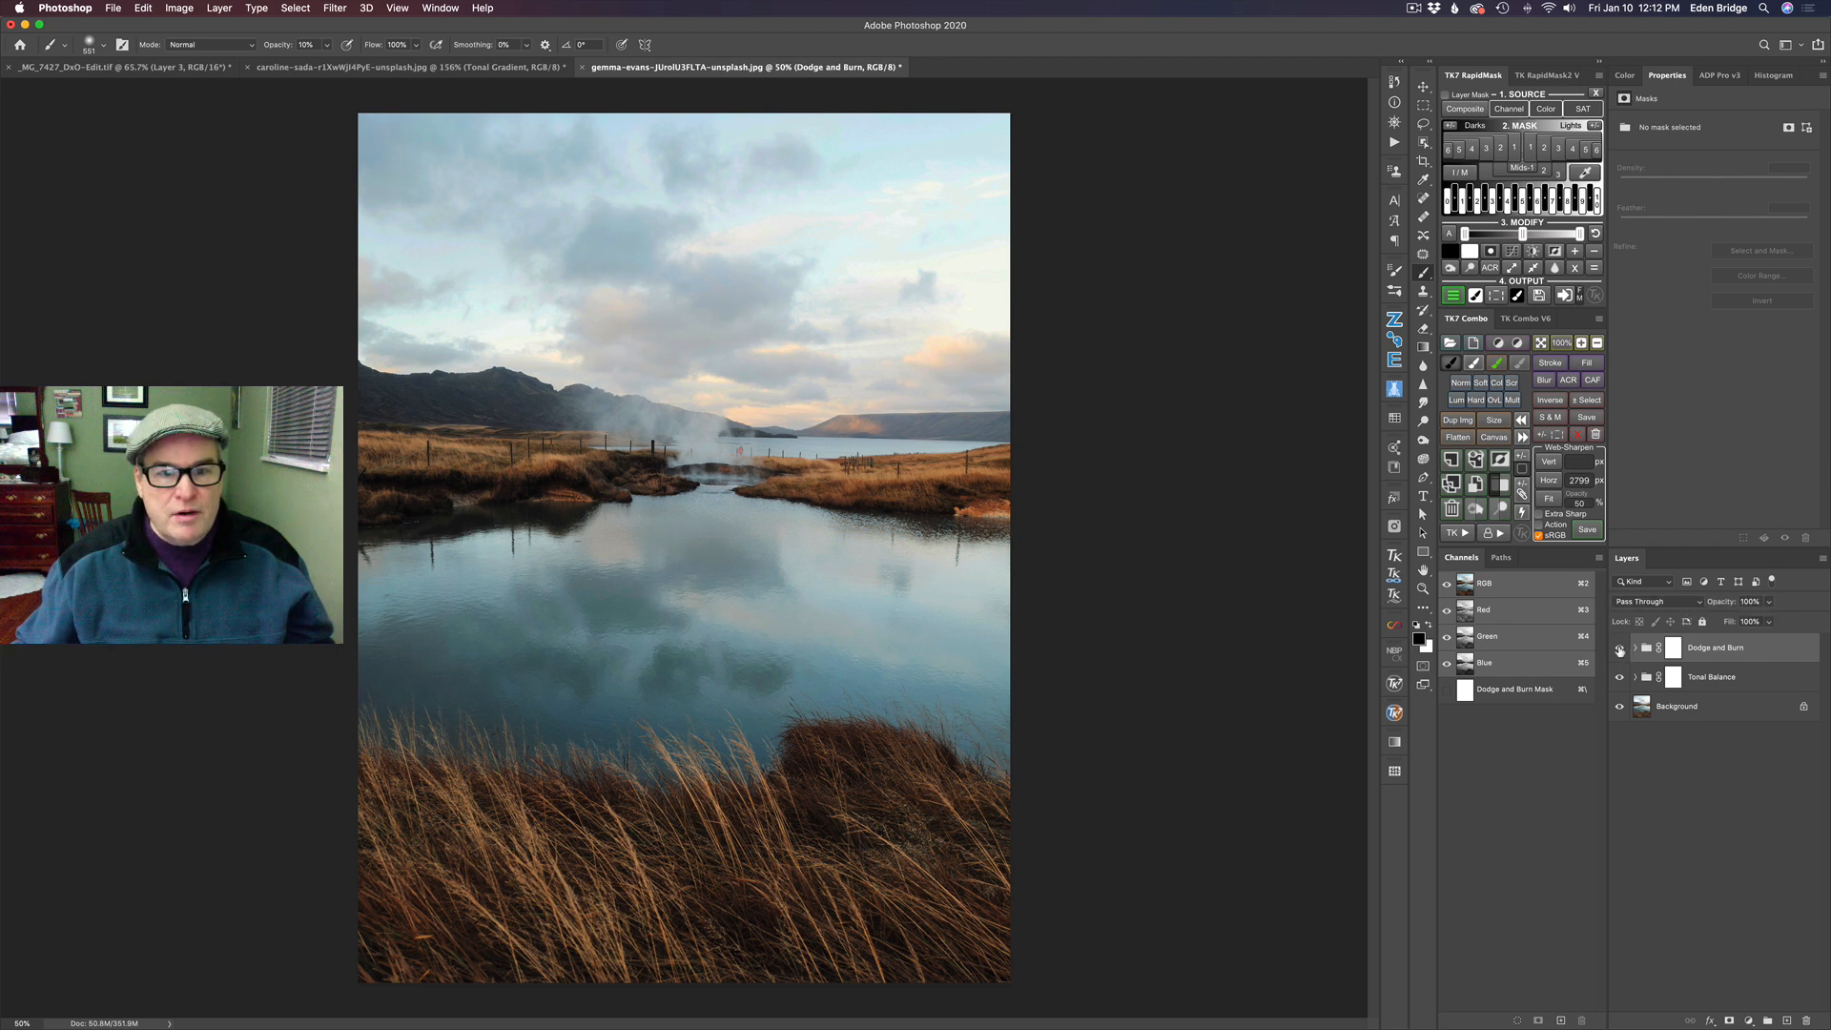
pyautogui.click(1620, 649)
pyautogui.click(1619, 649)
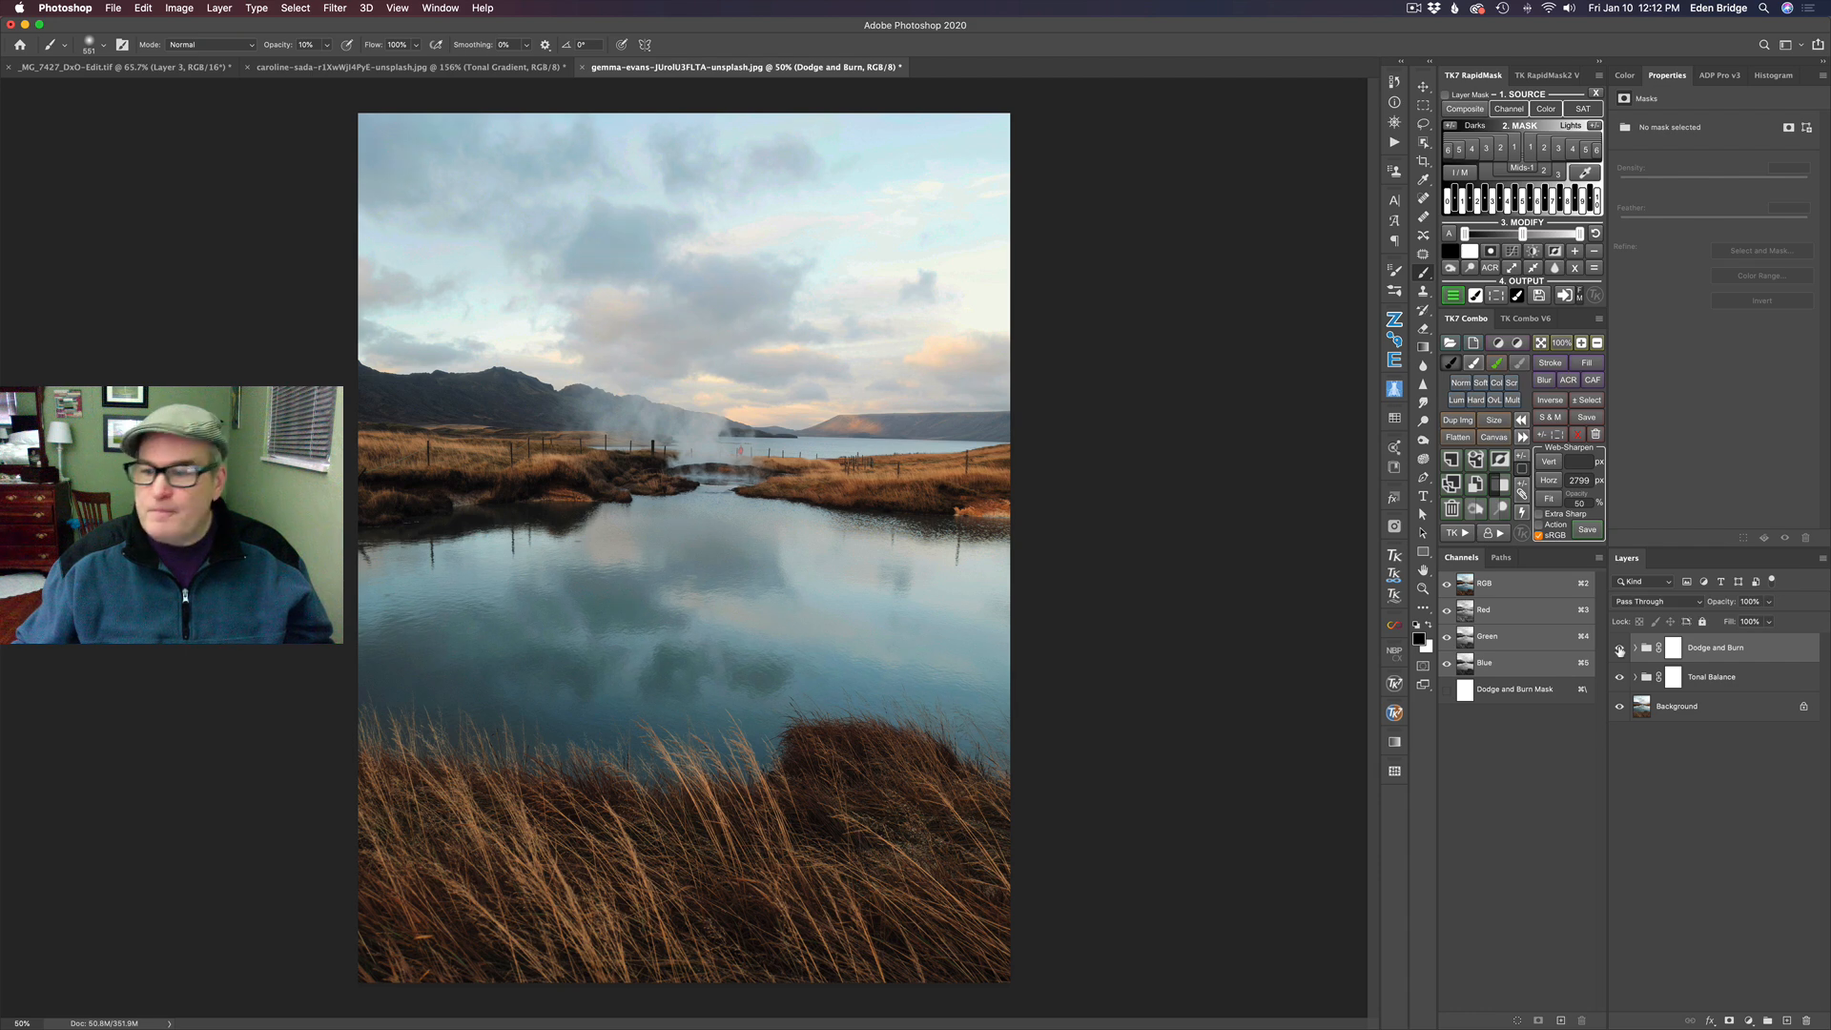
pyautogui.click(1619, 678)
pyautogui.click(1619, 678)
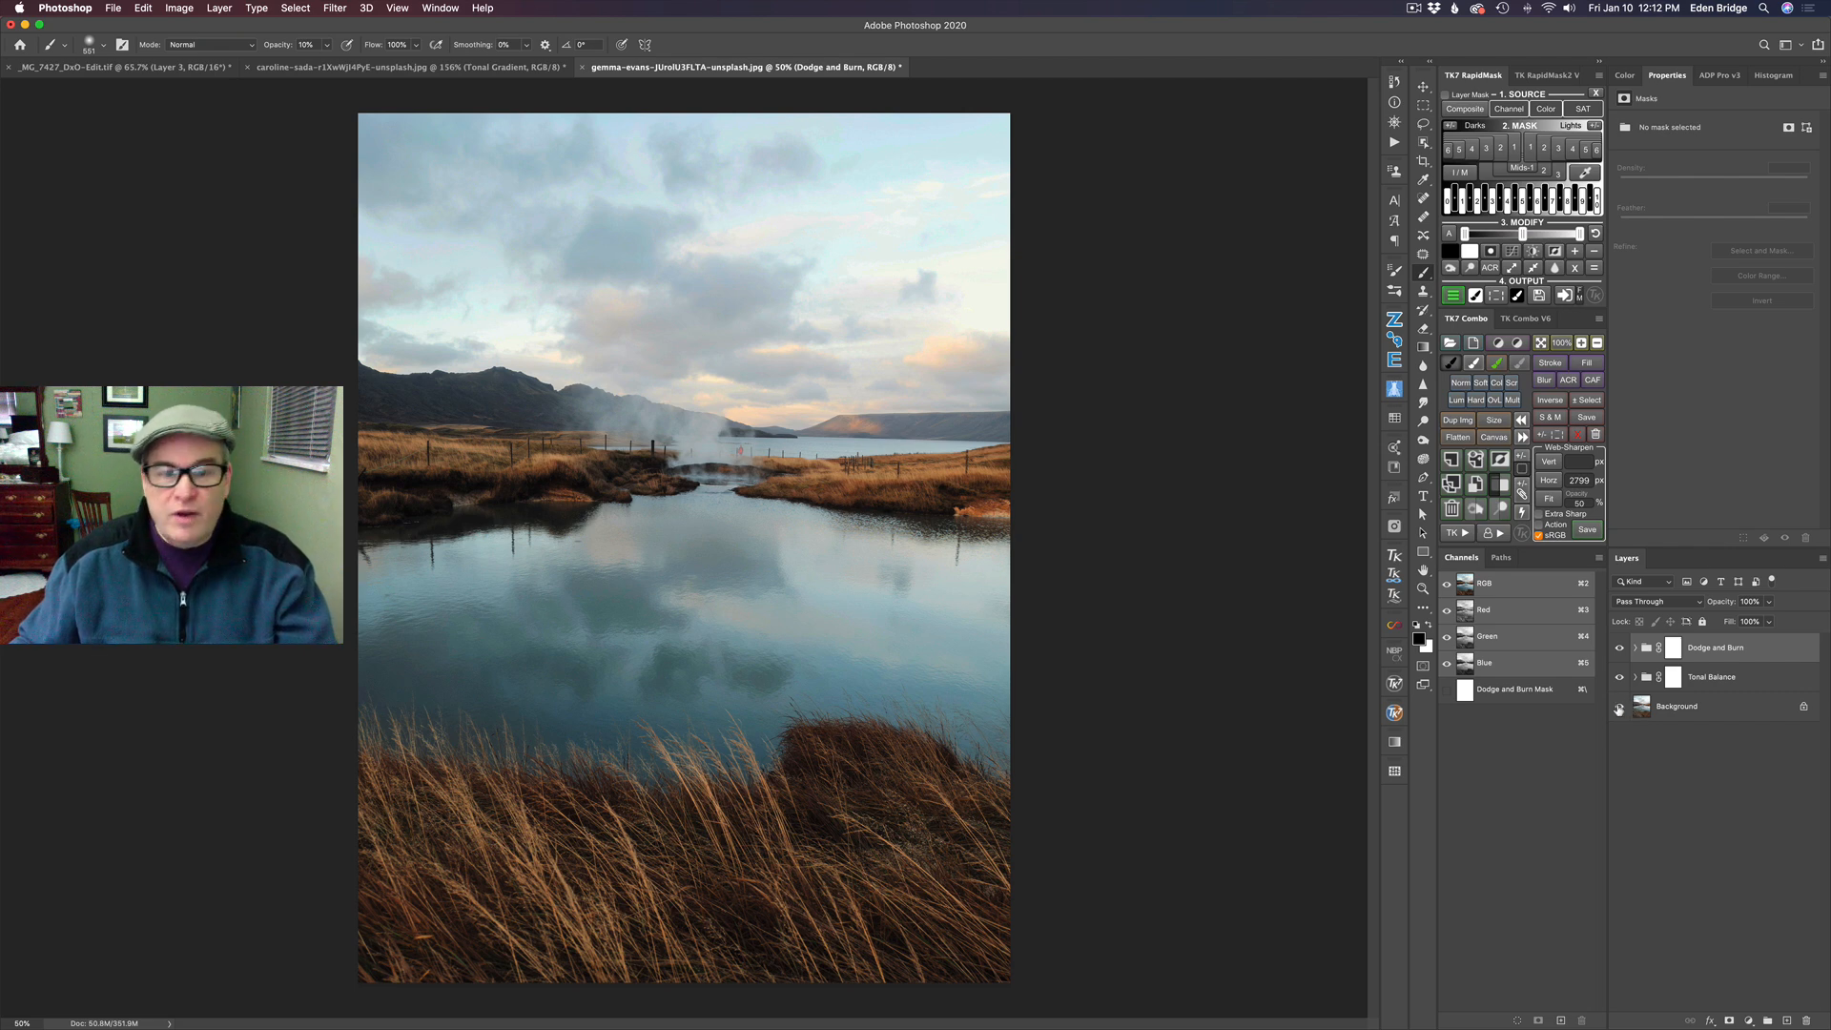
pyautogui.keyDown('alt'); pyautogui.click(1619, 706); pyautogui.keyUp('alt')
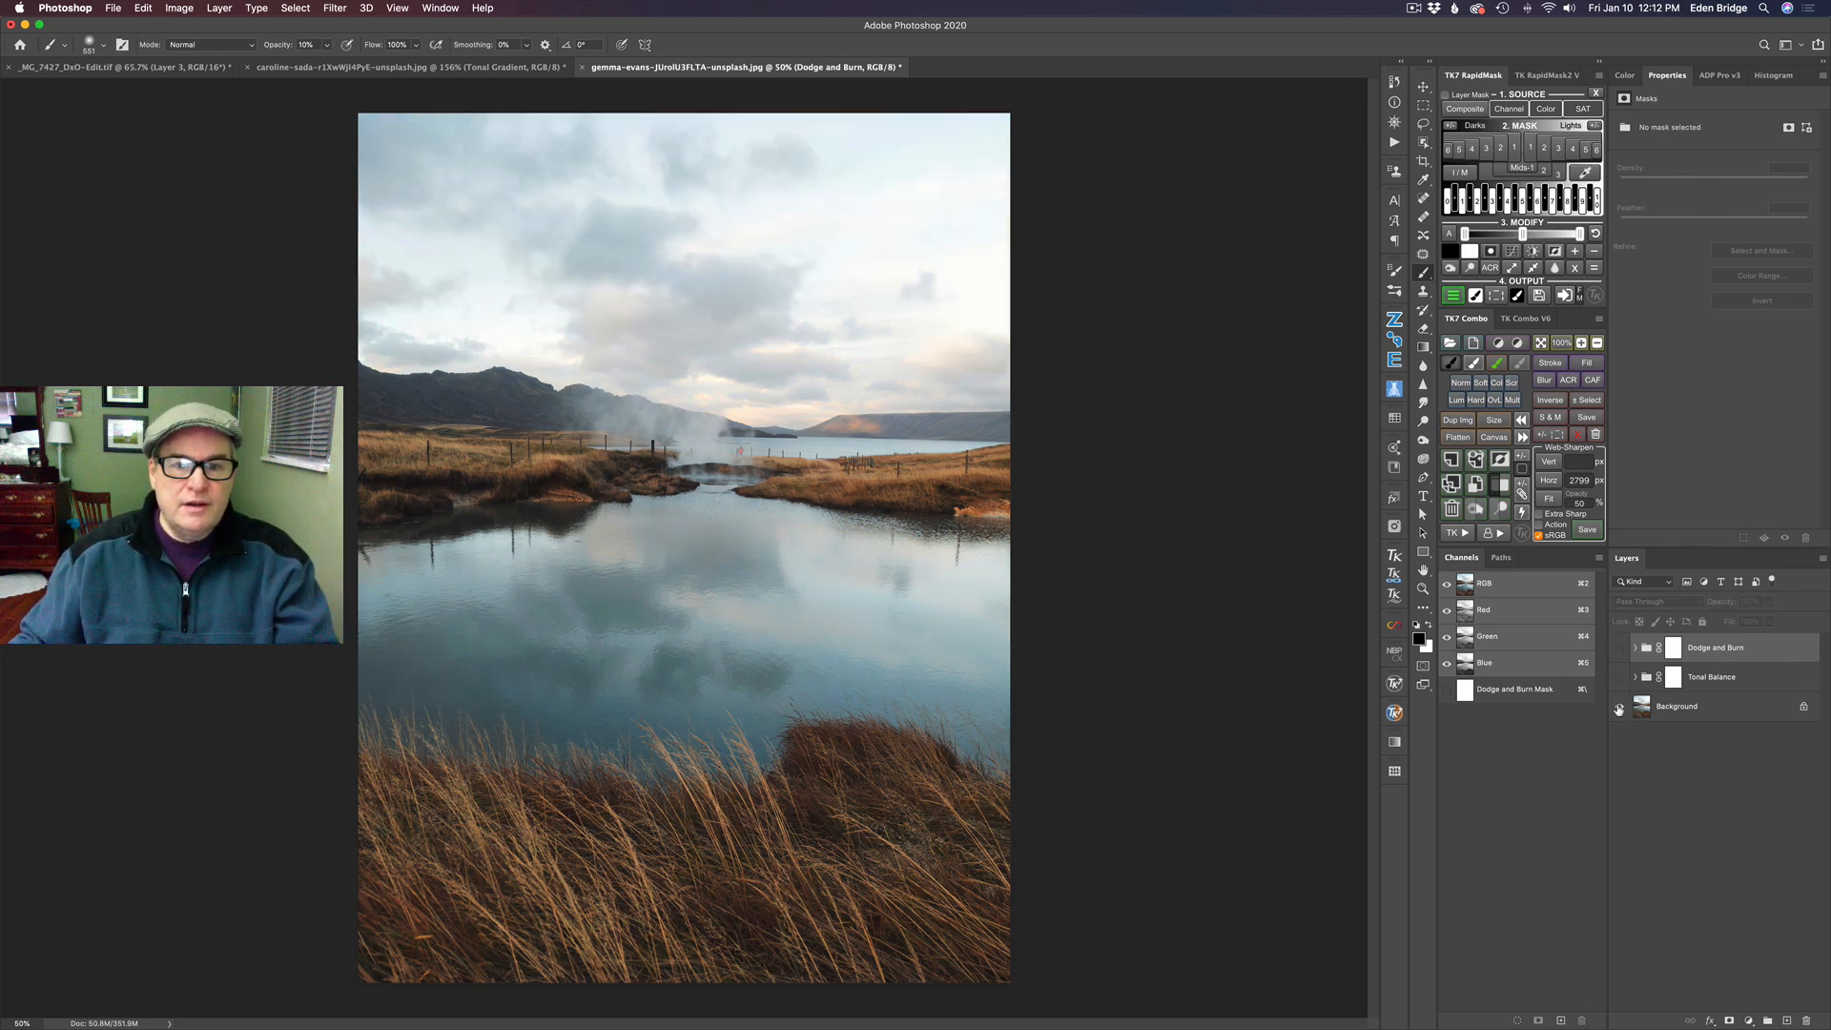
pyautogui.keyDown('alt'); pyautogui.click(1619, 707); pyautogui.keyUp('alt')
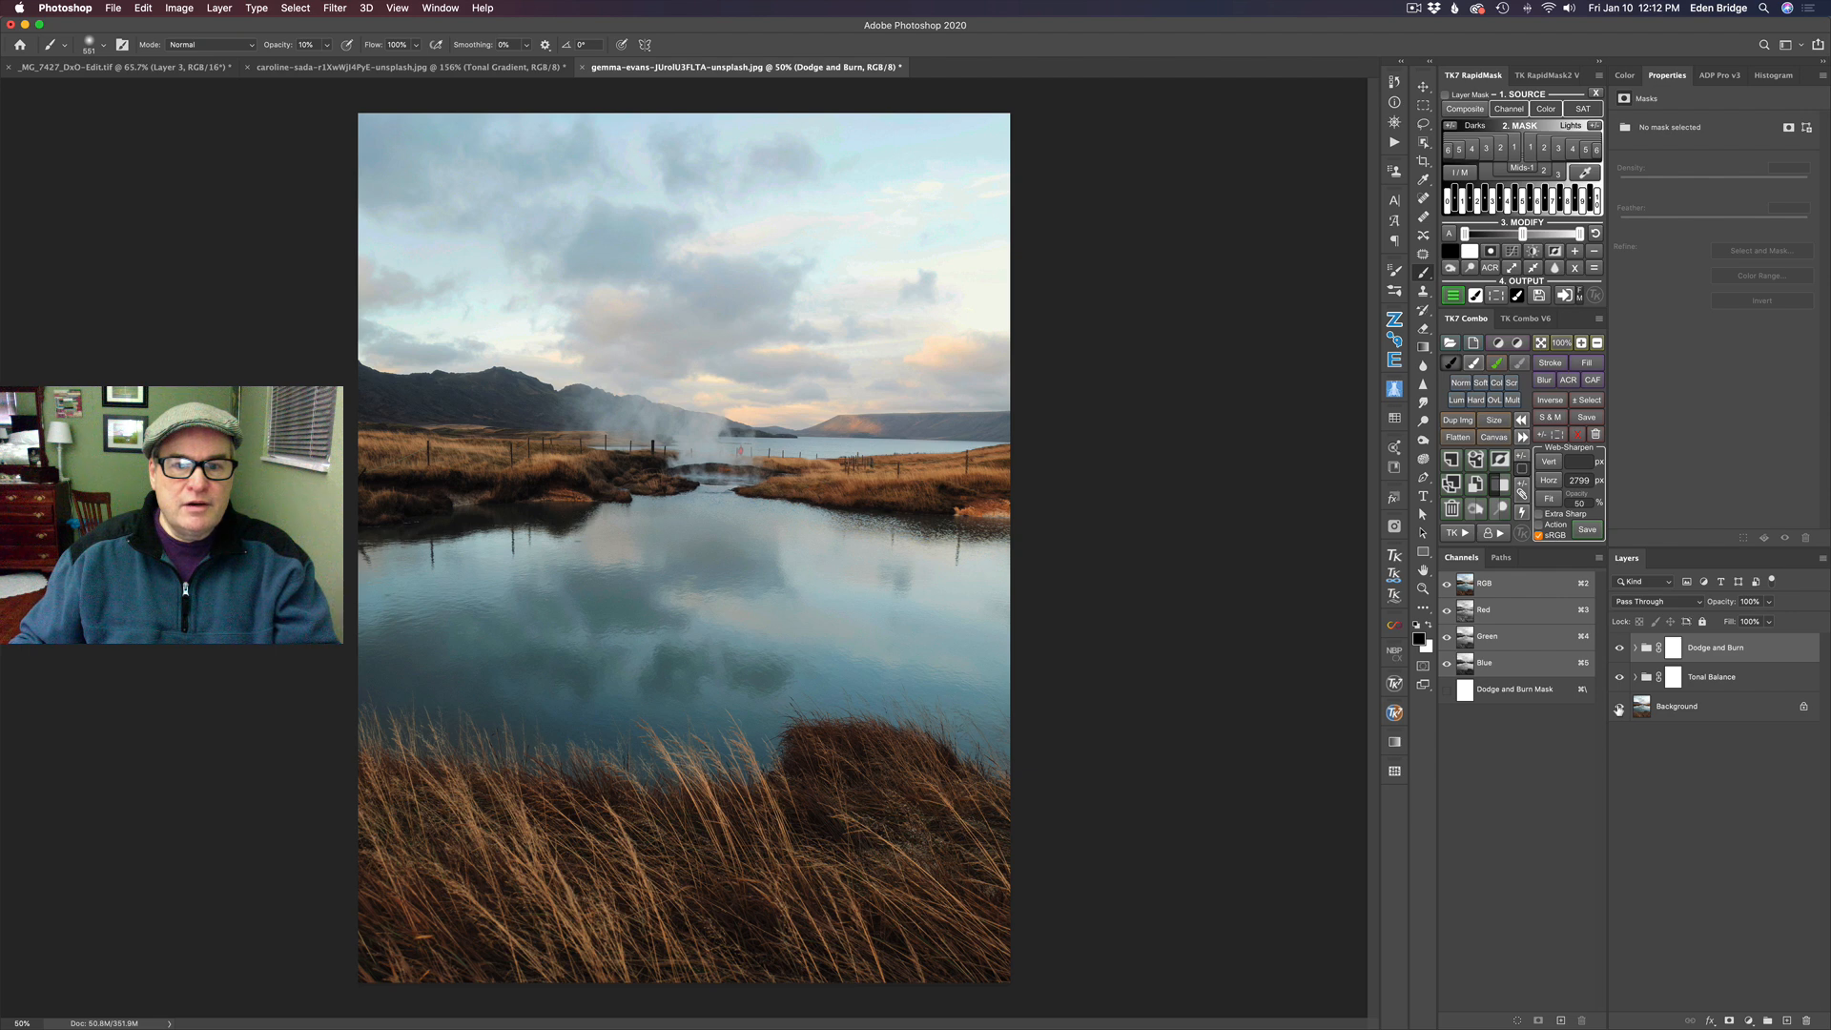